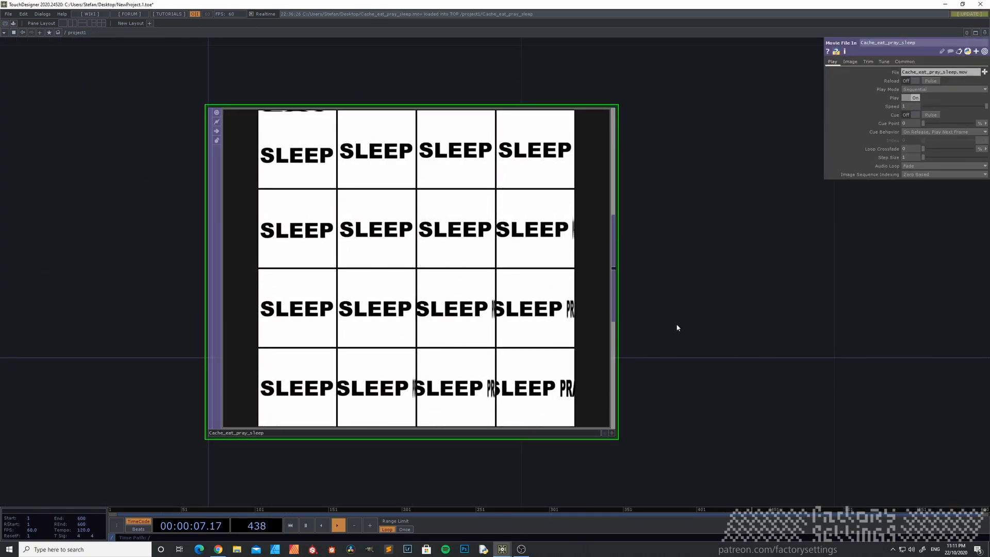
Add a Box SOP to the network above the movie file node.
{"action": "scroll", "coordinate": [682, 273], "scroll_direction": "down", "scroll_amount": 3}
{"action": "left_click_drag", "start_coordinate": [681, 274], "coordinate": [652, 326]}
{"action": "scroll", "coordinate": [649, 309], "scroll_direction": "down", "scroll_amount": 3}
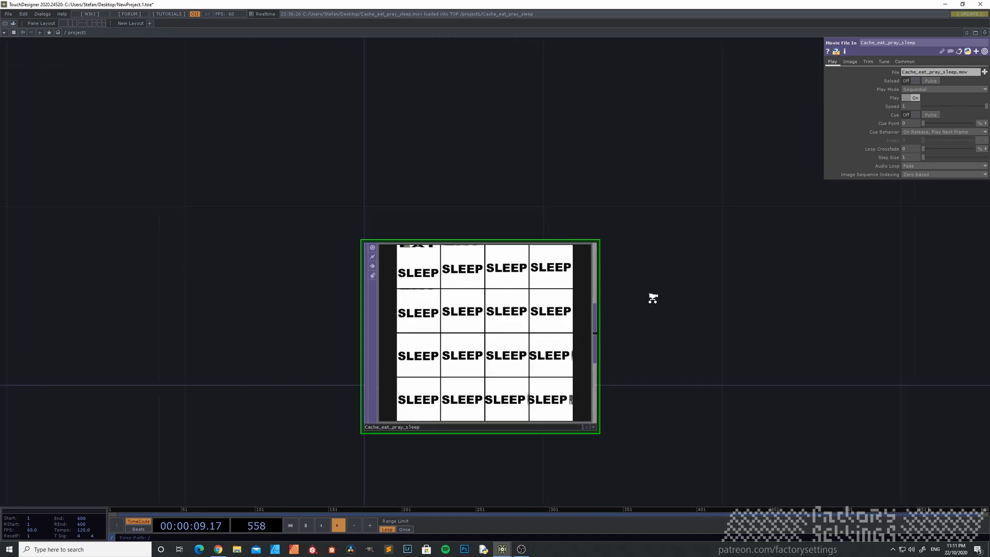
{"action": "left_click_drag", "start_coordinate": [529, 177], "coordinate": [466, 222]}
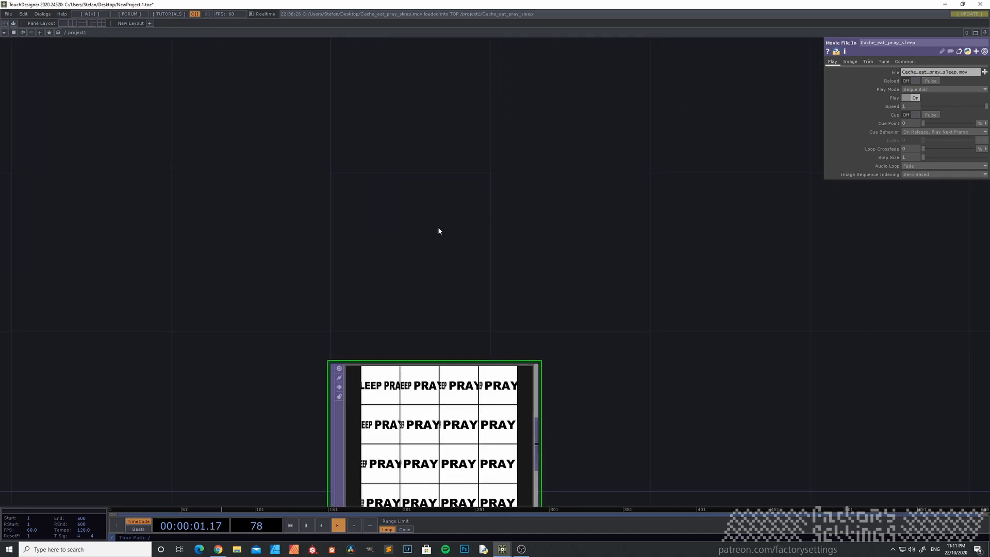
{"action": "key", "text": "Tab"}
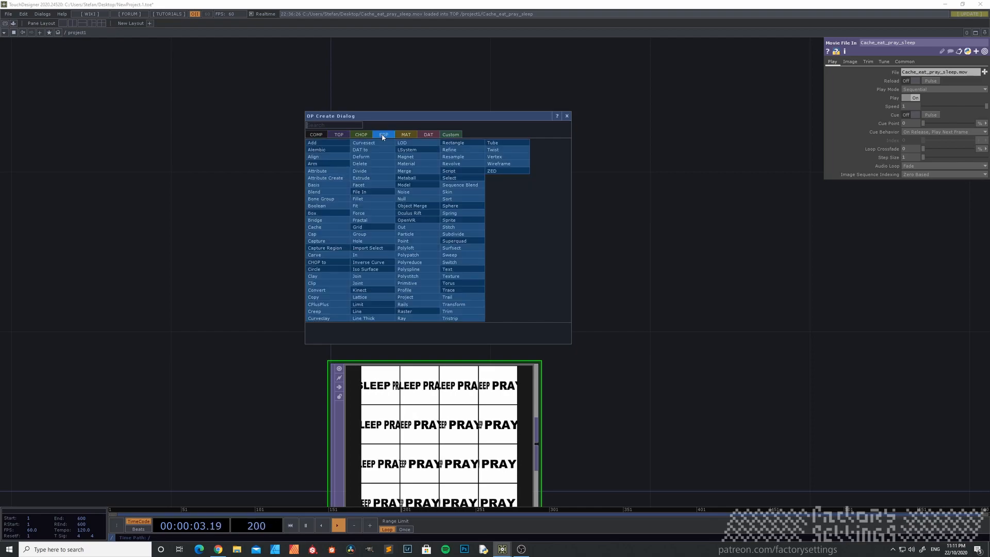
{"action": "left_click", "coordinate": [330, 215]}
{"action": "left_click", "coordinate": [436, 176]}
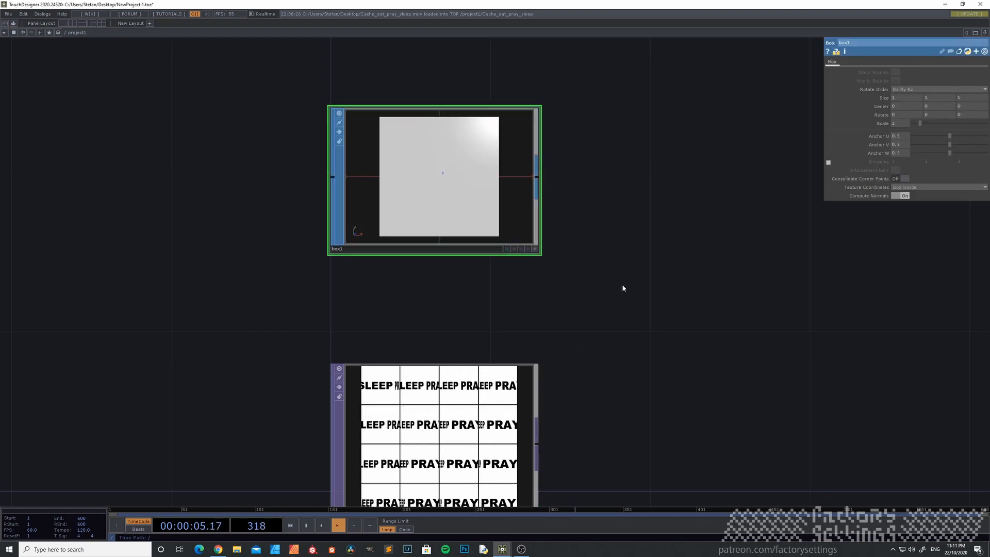
Add a Null SOP connected to the output of the box node.
{"action": "left_click_drag", "start_coordinate": [564, 173], "coordinate": [473, 239]}
{"action": "right_click", "coordinate": [447, 245]}
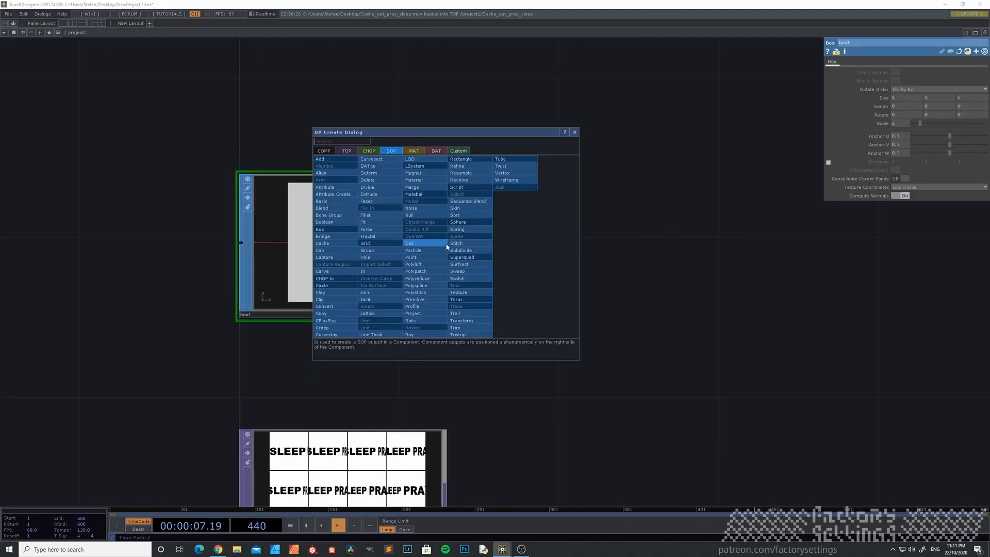
{"action": "left_click", "coordinate": [414, 213]}
{"action": "left_click", "coordinate": [569, 247]}
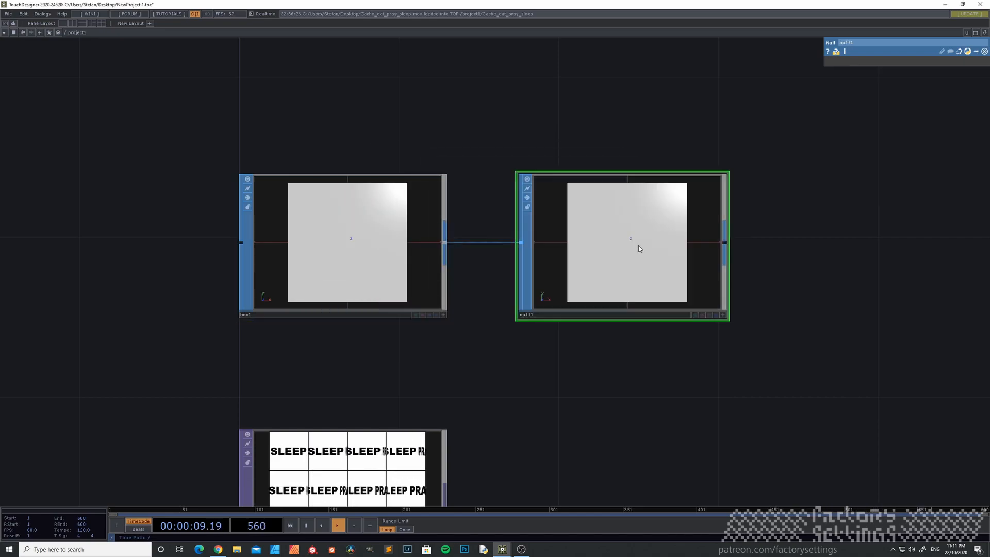
Add a Geometry COMP fed by the null node's output.
{"action": "left_click_drag", "start_coordinate": [575, 391], "coordinate": [398, 417]}
{"action": "key", "text": "Tab"}
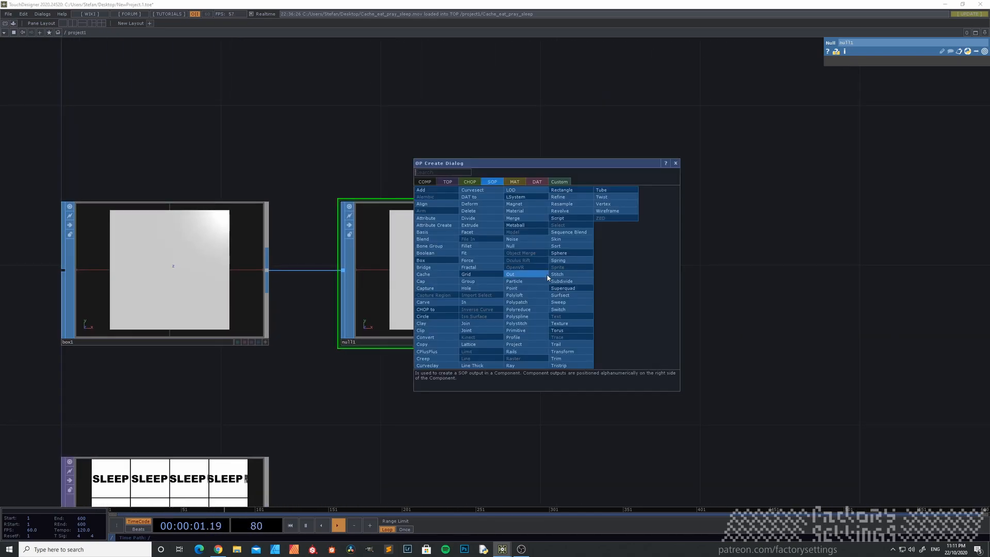
{"action": "left_click", "coordinate": [424, 182]}
{"action": "type", "text": "ge"}
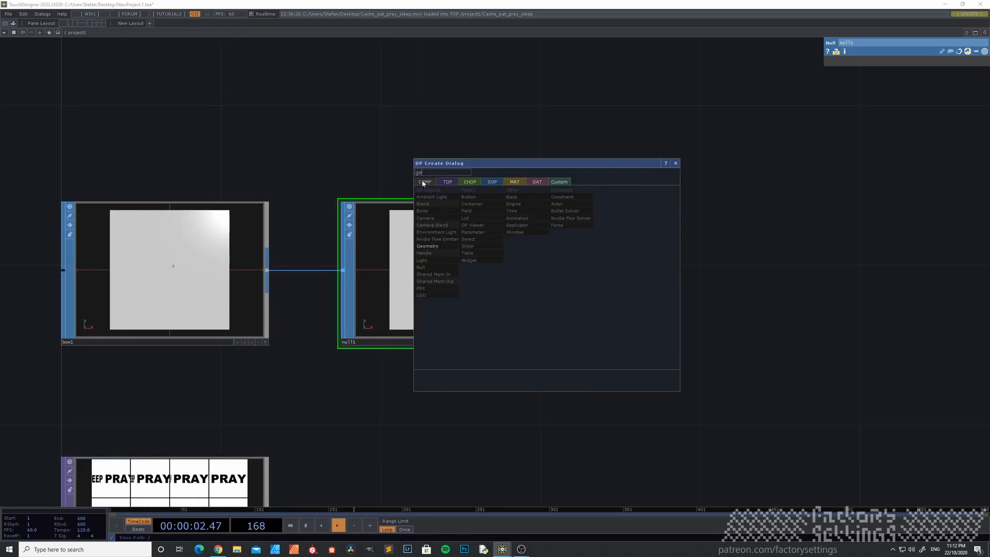
{"action": "left_click", "coordinate": [438, 246]}
{"action": "left_click", "coordinate": [768, 253]}
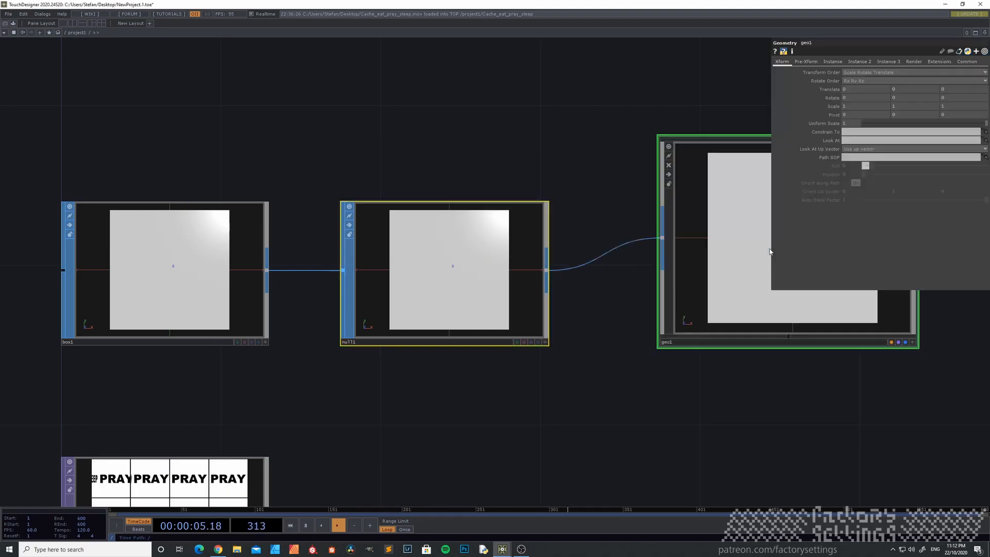
{"action": "scroll", "coordinate": [608, 382], "scroll_direction": "down", "scroll_amount": 3}
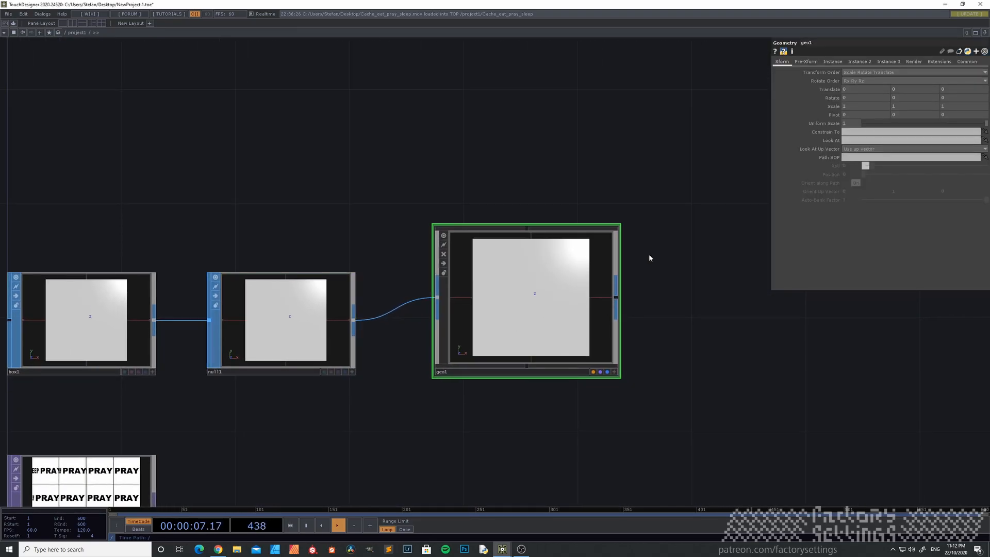
{"action": "middle_click_drag", "start_coordinate": [850, 90], "coordinate": [900, 84]}
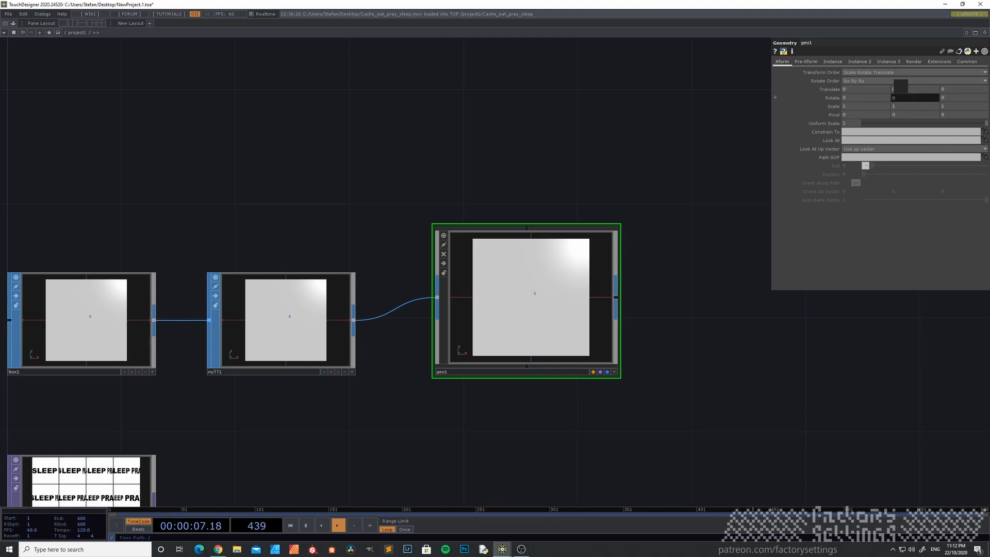
{"action": "left_click_drag", "start_coordinate": [327, 427], "coordinate": [438, 316]}
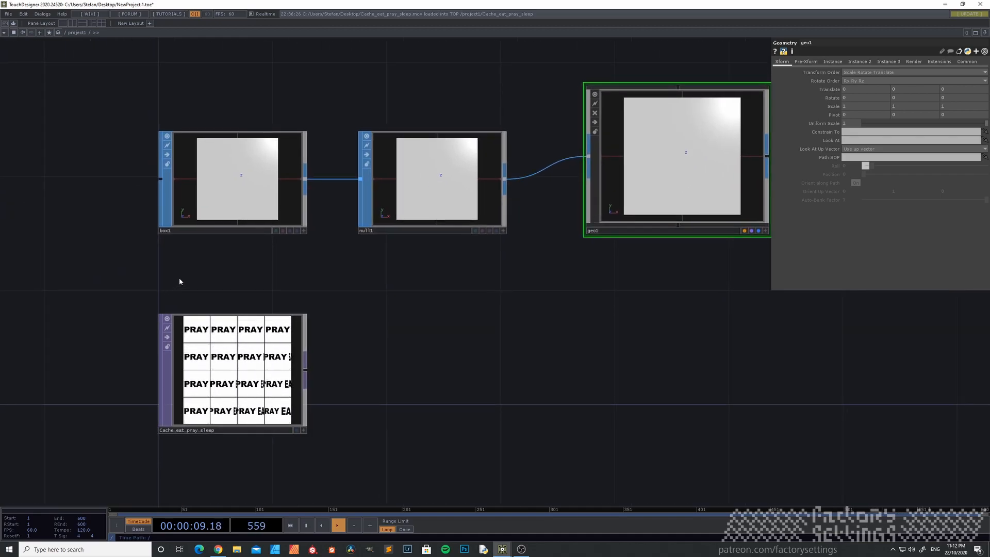
{"action": "scroll", "coordinate": [216, 369], "scroll_direction": "up", "scroll_amount": 2}
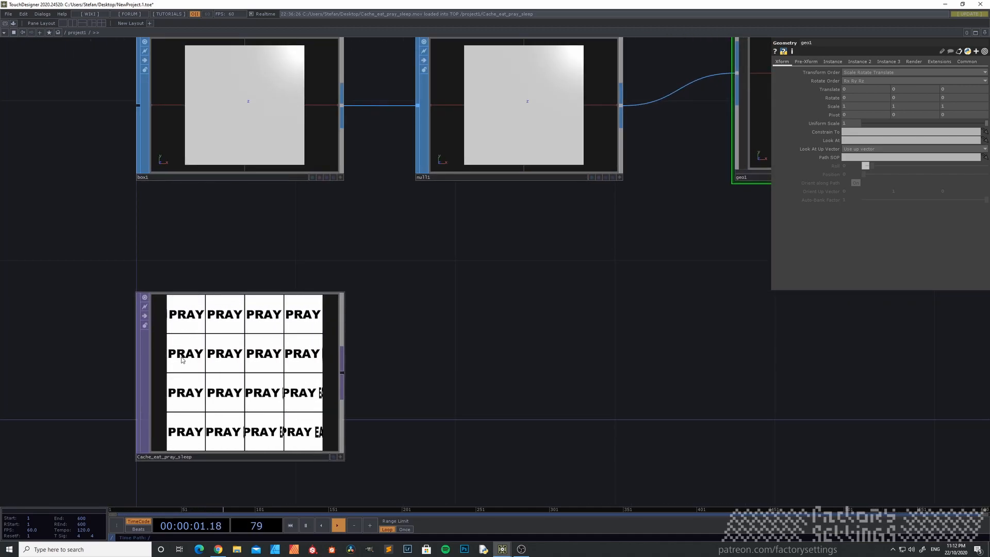
{"action": "scroll", "coordinate": [183, 322], "scroll_direction": "up", "scroll_amount": 4}
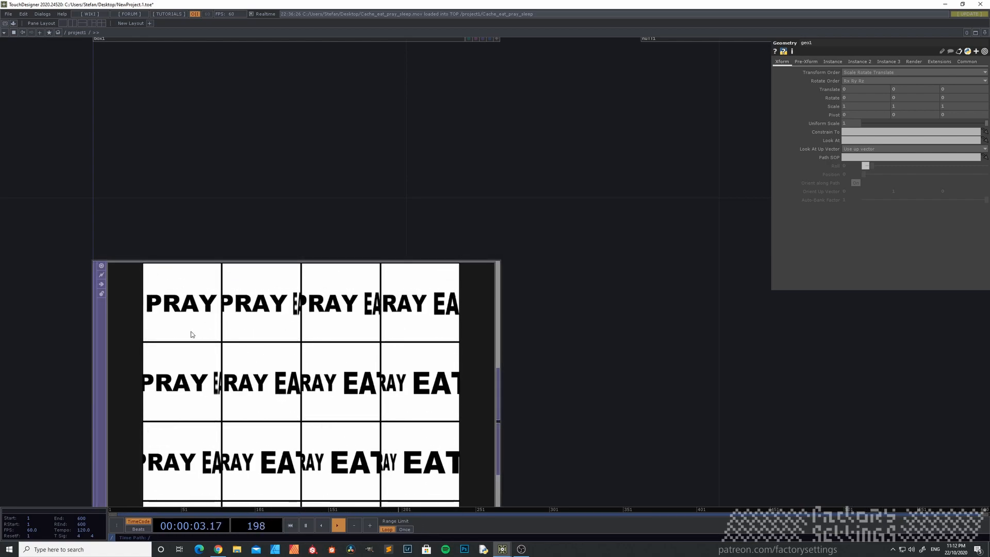
{"action": "left_click_drag", "start_coordinate": [276, 247], "coordinate": [258, 275]}
{"action": "scroll", "coordinate": [365, 263], "scroll_direction": "down", "scroll_amount": 6}
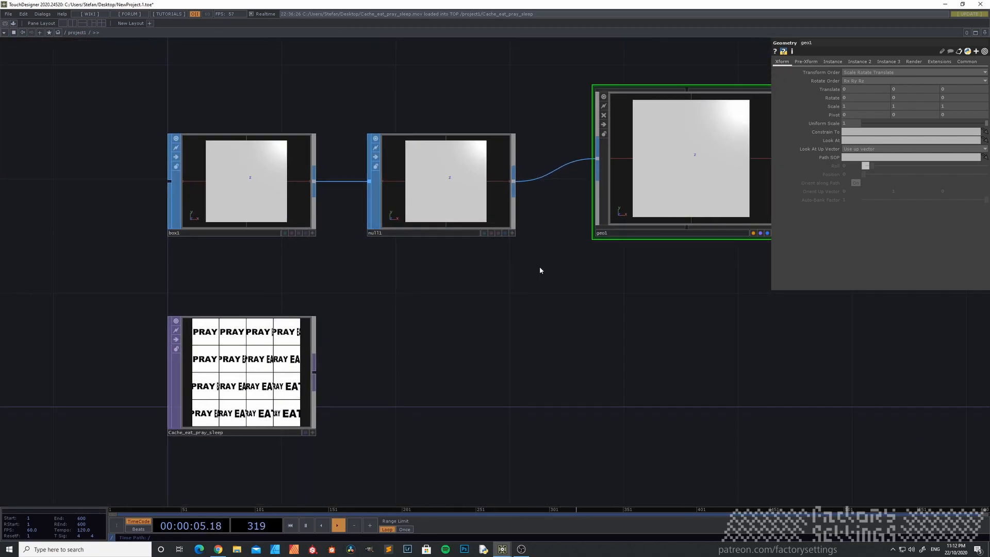
Add a Render TOP beside the geometry component.
{"action": "left_click_drag", "start_coordinate": [485, 357], "coordinate": [337, 374]}
{"action": "key", "text": "Tab"}
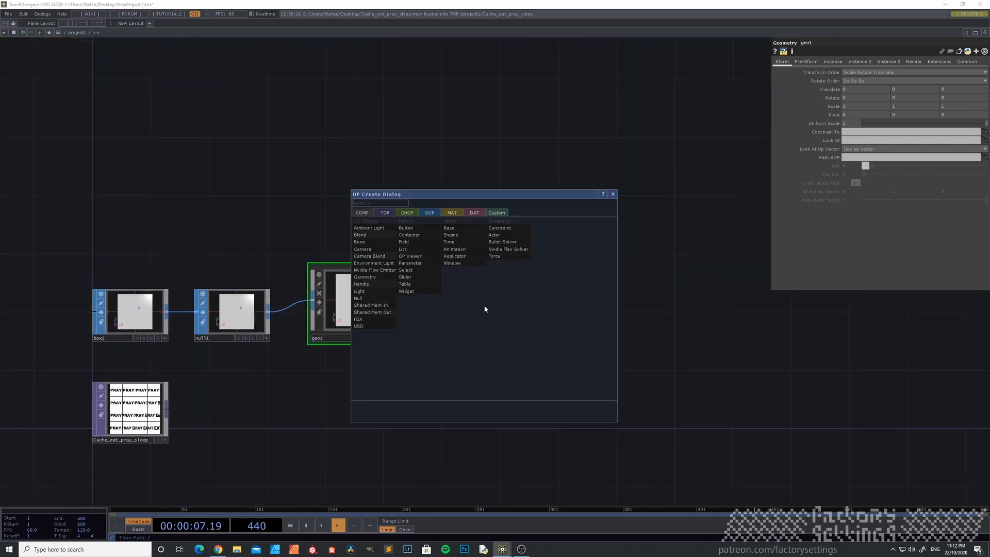
{"action": "type", "text": "re"}
{"action": "left_click", "coordinate": [395, 215]}
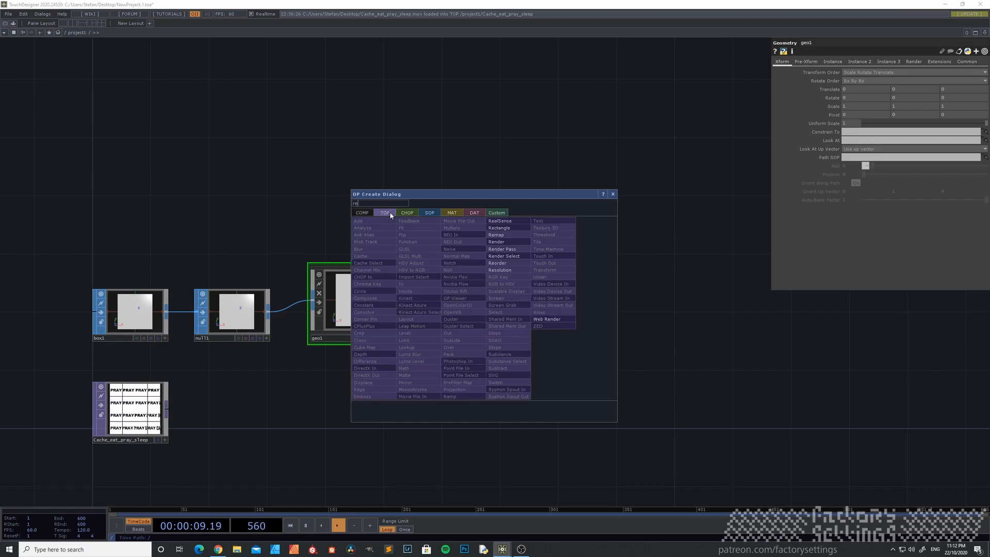
{"action": "left_click", "coordinate": [506, 237]}
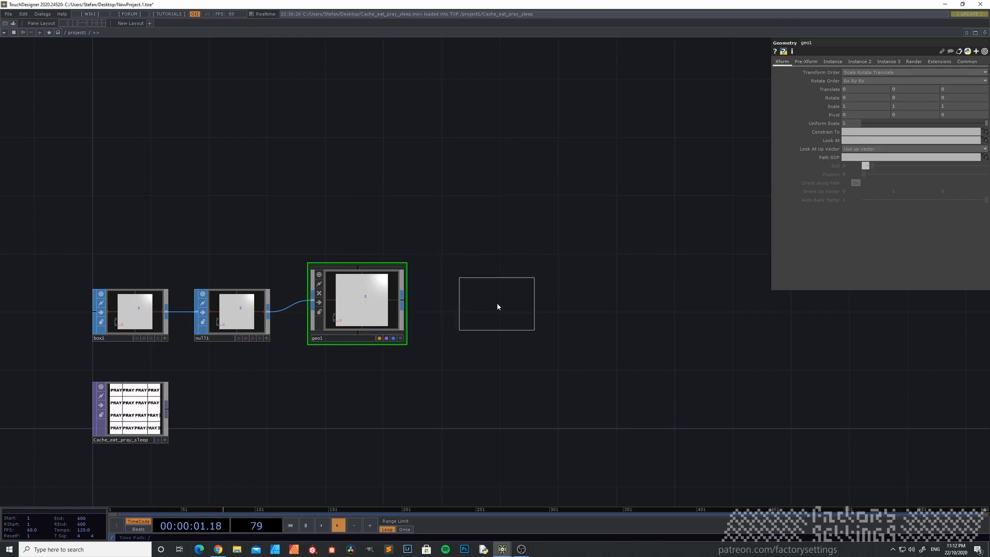
{"action": "left_click", "coordinate": [500, 305]}
Add a Camera COMP above the geometry component and select the render node.
{"action": "key", "text": "Tab"}
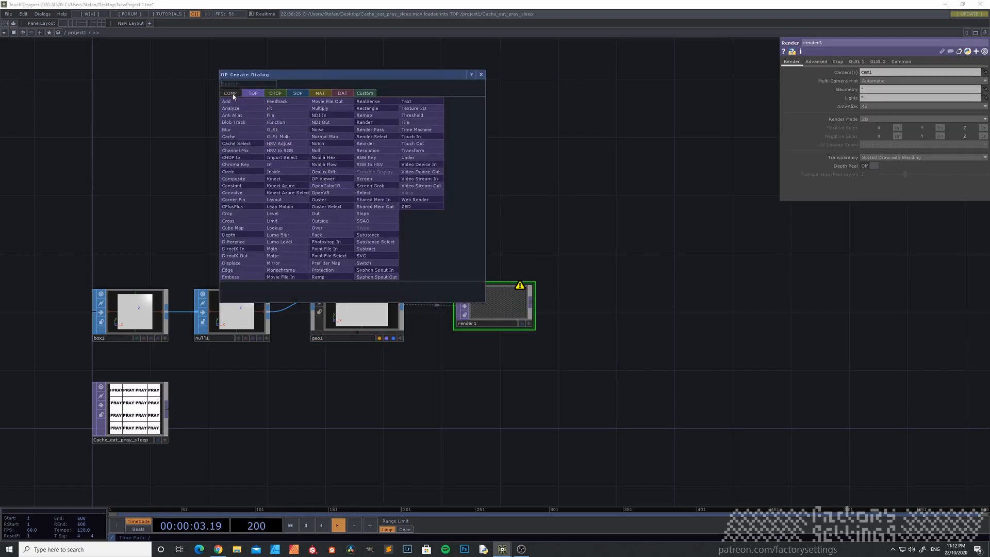
{"action": "left_click", "coordinate": [233, 93]}
{"action": "left_click", "coordinate": [247, 122]}
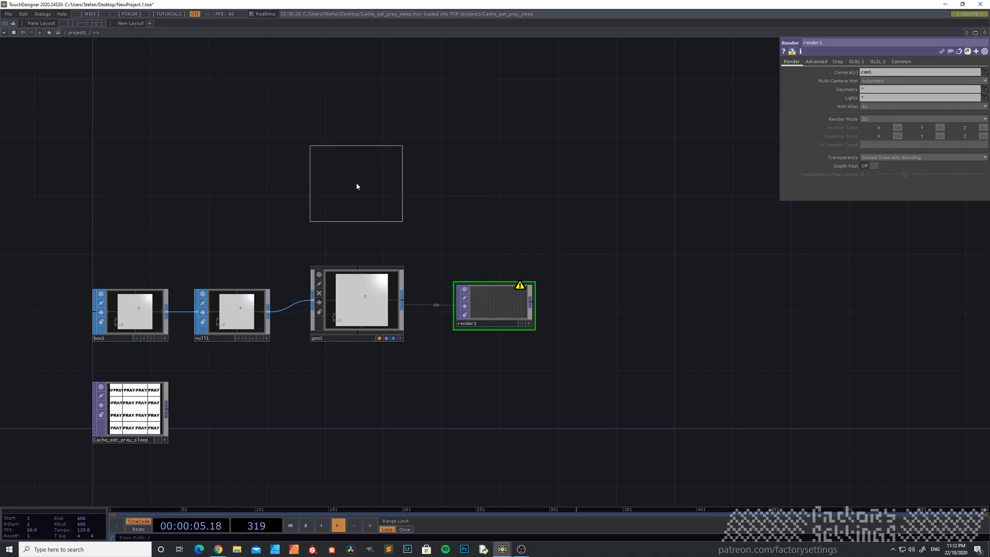
{"action": "left_click", "coordinate": [358, 185]}
{"action": "left_click", "coordinate": [478, 305]}
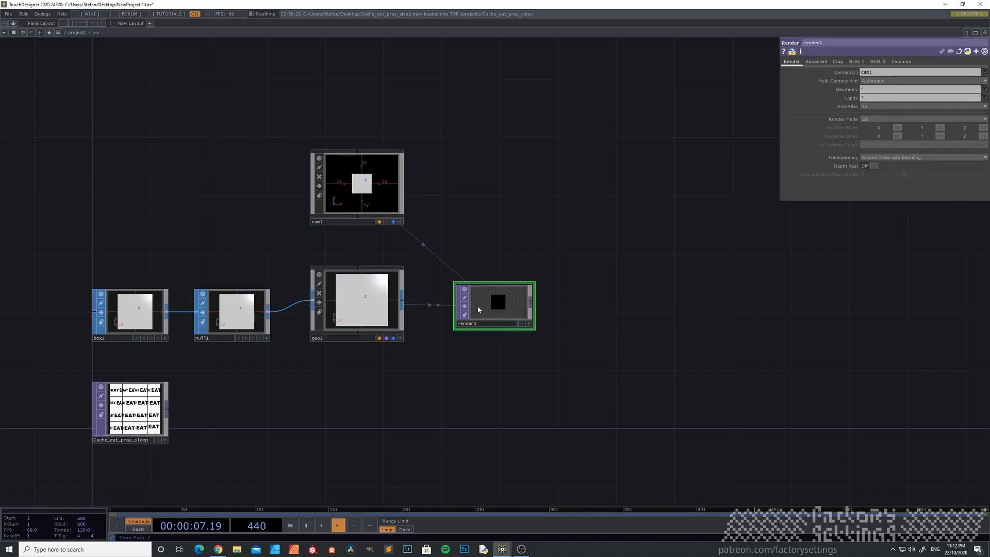
Go up to the parent network and set the project1 container's height to 1280.
{"action": "left_click_drag", "start_coordinate": [487, 347], "coordinate": [378, 351]}
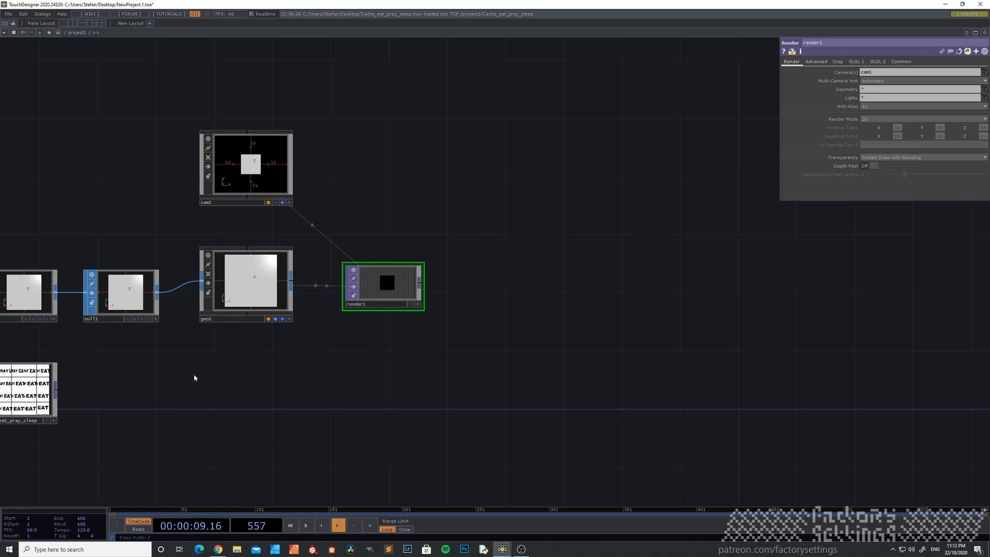
{"action": "left_click_drag", "start_coordinate": [199, 376], "coordinate": [258, 360]}
{"action": "scroll", "coordinate": [259, 360], "scroll_direction": "up", "scroll_amount": 5}
{"action": "left_click_drag", "start_coordinate": [671, 352], "coordinate": [632, 352]}
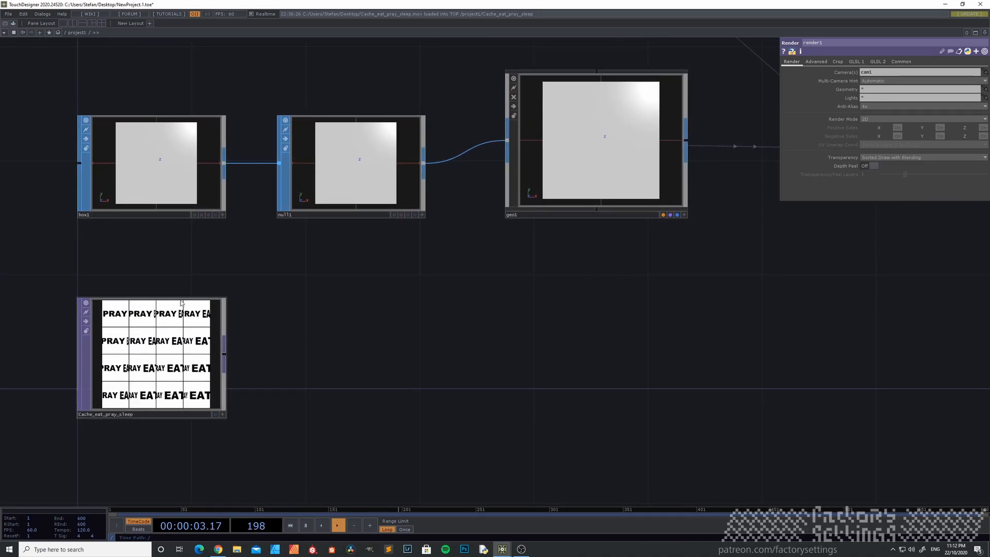
{"action": "left_click_drag", "start_coordinate": [474, 329], "coordinate": [405, 349]}
{"action": "key", "text": "u"}
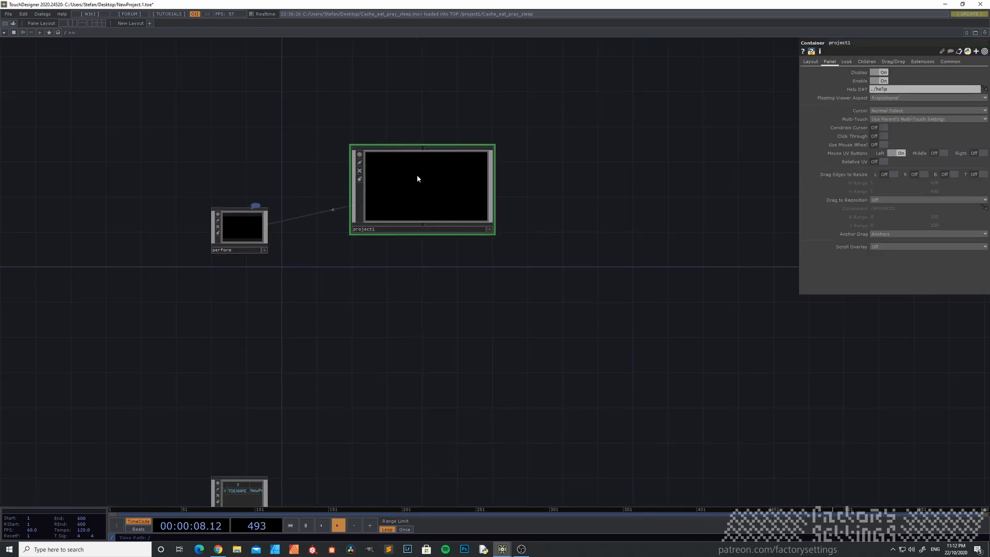
{"action": "left_click", "coordinate": [811, 62]}
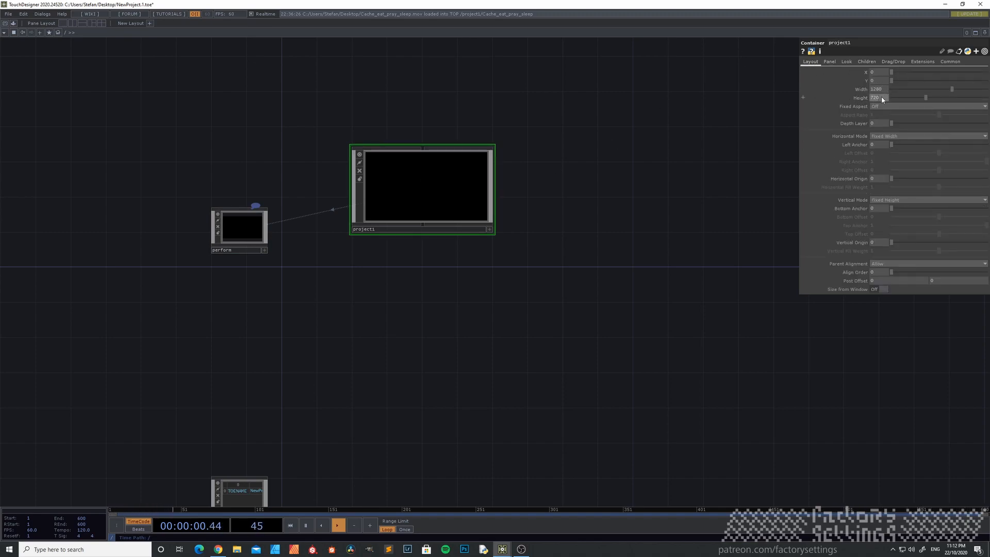
{"action": "type", "text": "1280"}
{"action": "key", "text": "Return"}
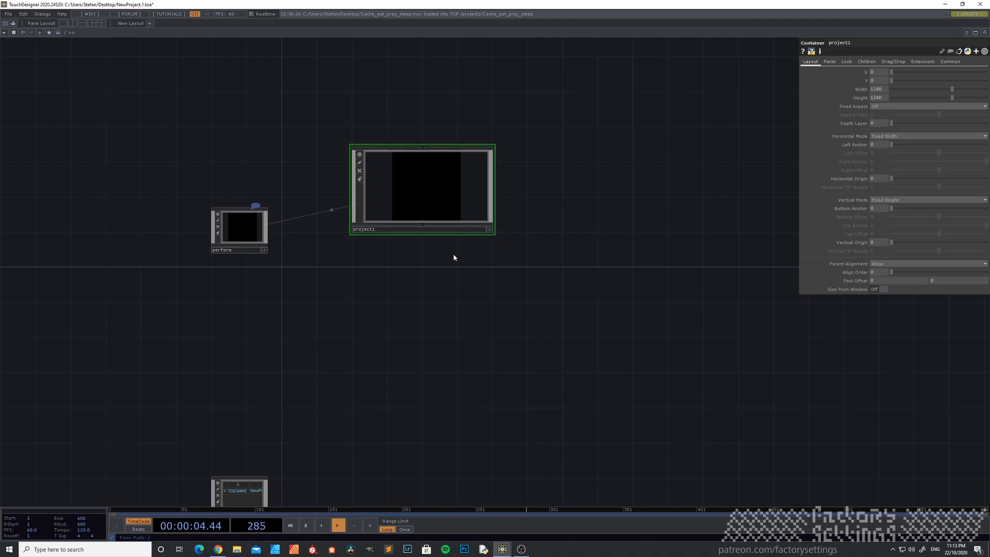
Return inside project1 and set the Render TOP's resolution to 1280 by 1280.
{"action": "key", "text": "i"}
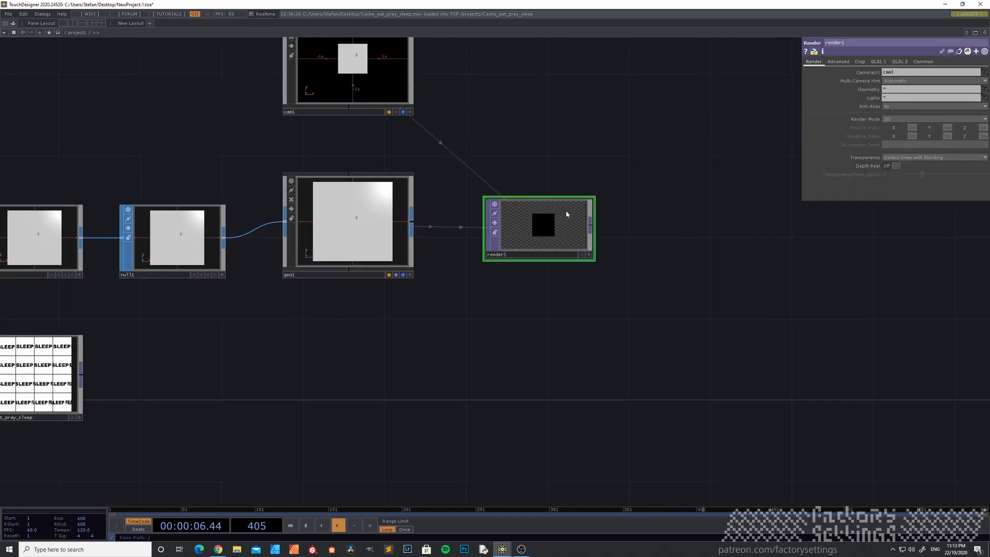
{"action": "left_click", "coordinate": [926, 62]}
{"action": "type", "text": "1280"}
{"action": "key", "text": "Return"}
{"action": "scroll", "coordinate": [536, 222], "scroll_direction": "up", "scroll_amount": 3}
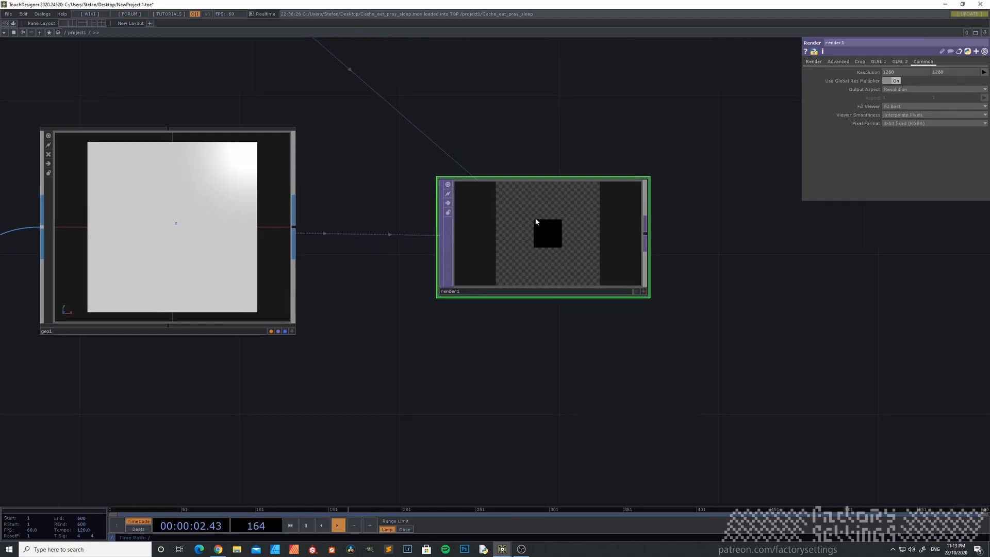
{"action": "scroll", "coordinate": [539, 222], "scroll_direction": "down", "scroll_amount": 3}
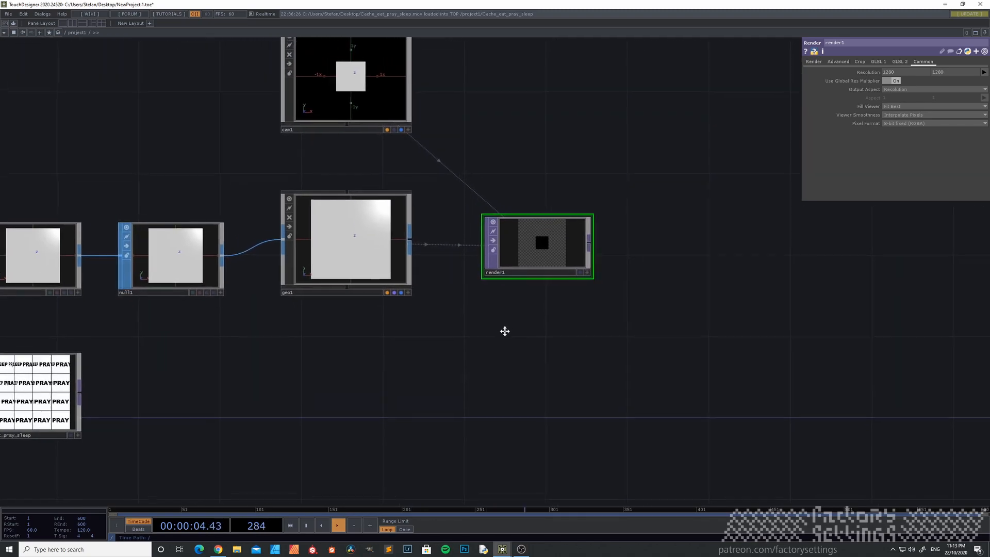
{"action": "scroll", "coordinate": [521, 291], "scroll_direction": "up", "scroll_amount": 3}
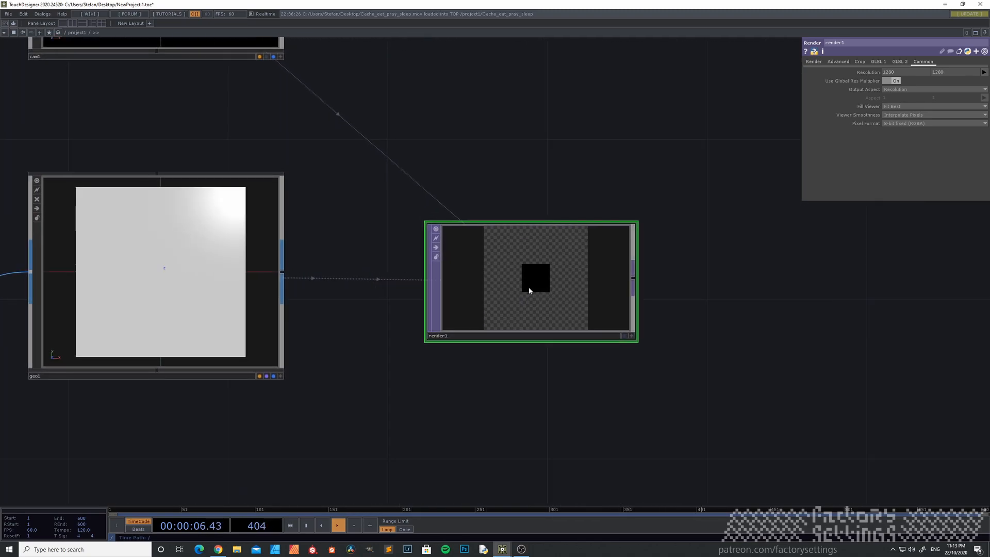
{"action": "scroll", "coordinate": [529, 289], "scroll_direction": "down", "scroll_amount": 3}
{"action": "left_click_drag", "start_coordinate": [493, 336], "coordinate": [581, 355]}
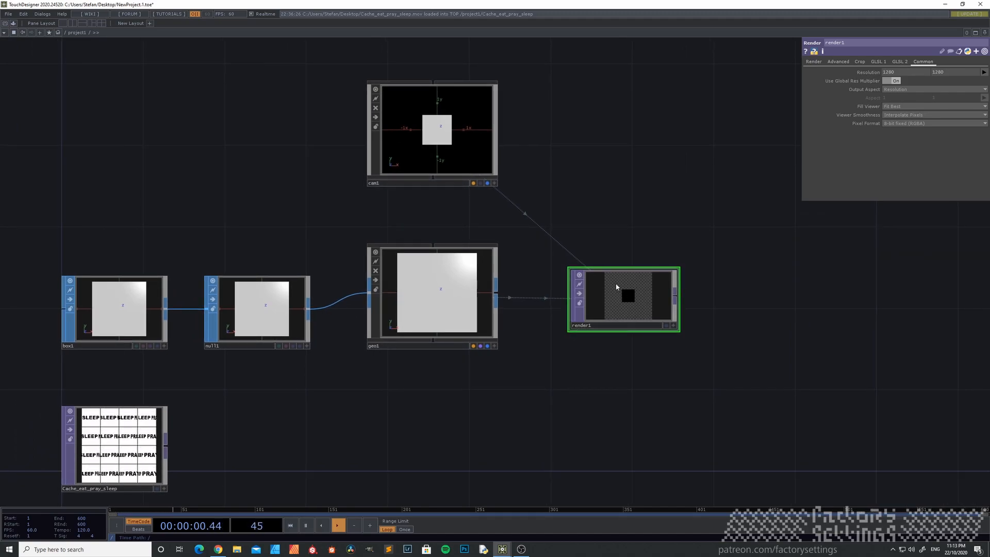
{"action": "left_click_drag", "start_coordinate": [499, 382], "coordinate": [599, 321]}
{"action": "scroll", "coordinate": [202, 394], "scroll_direction": "up", "scroll_amount": 3}
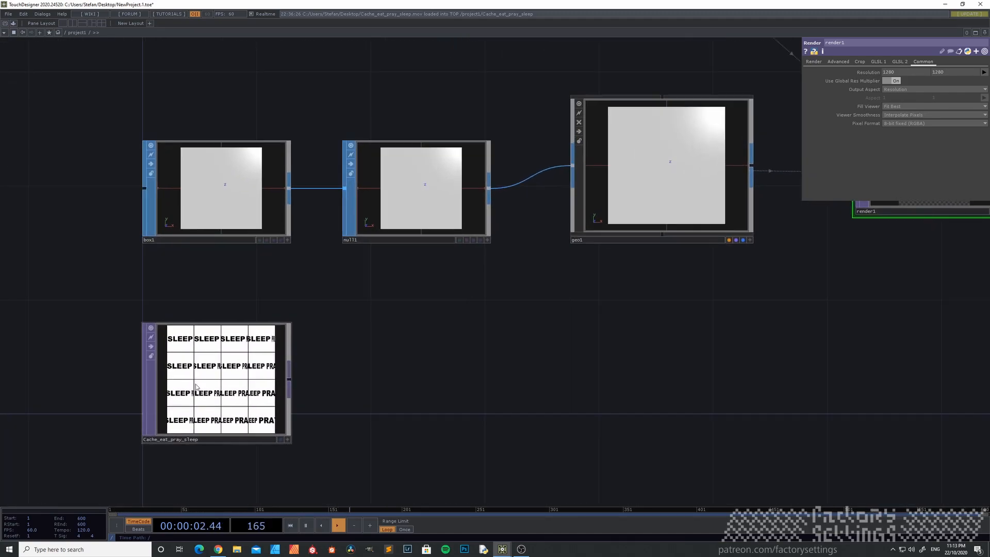
Divide both Render TOP resolution values by 4 to make them 320 by 320.
{"action": "left_click_drag", "start_coordinate": [520, 339], "coordinate": [274, 409]}
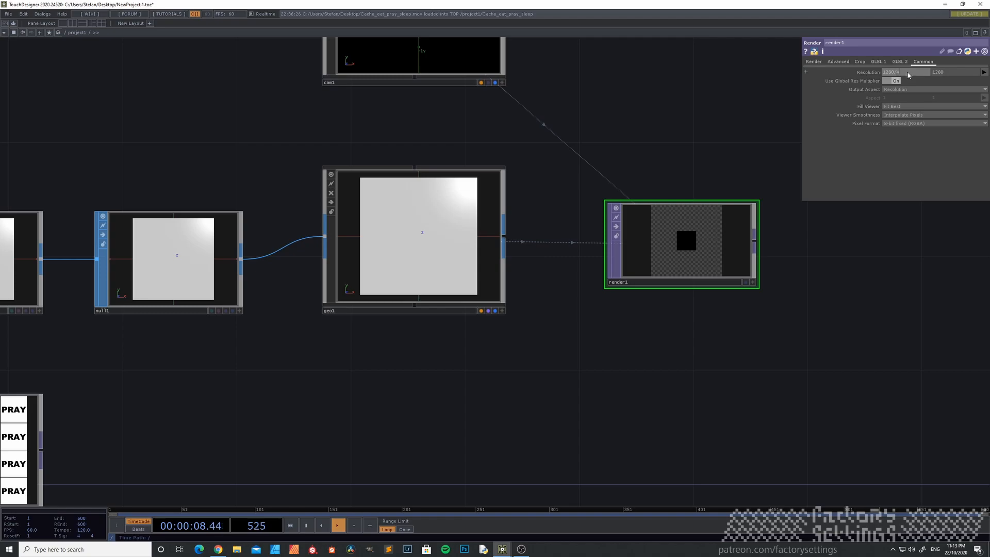
{"action": "key", "text": "Return"}
{"action": "type", "text": "4"}
{"action": "key", "text": "Return"}
Add a Constant MAT above the box1 node.
{"action": "left_click_drag", "start_coordinate": [627, 345], "coordinate": [621, 399]}
{"action": "left_click_drag", "start_coordinate": [241, 173], "coordinate": [262, 228]}
{"action": "left_click_drag", "start_coordinate": [351, 275], "coordinate": [541, 343]}
{"action": "scroll", "coordinate": [394, 279], "scroll_direction": "down", "scroll_amount": 2}
{"action": "scroll", "coordinate": [394, 279], "scroll_direction": "down", "scroll_amount": 1}
{"action": "key", "text": "Tab"}
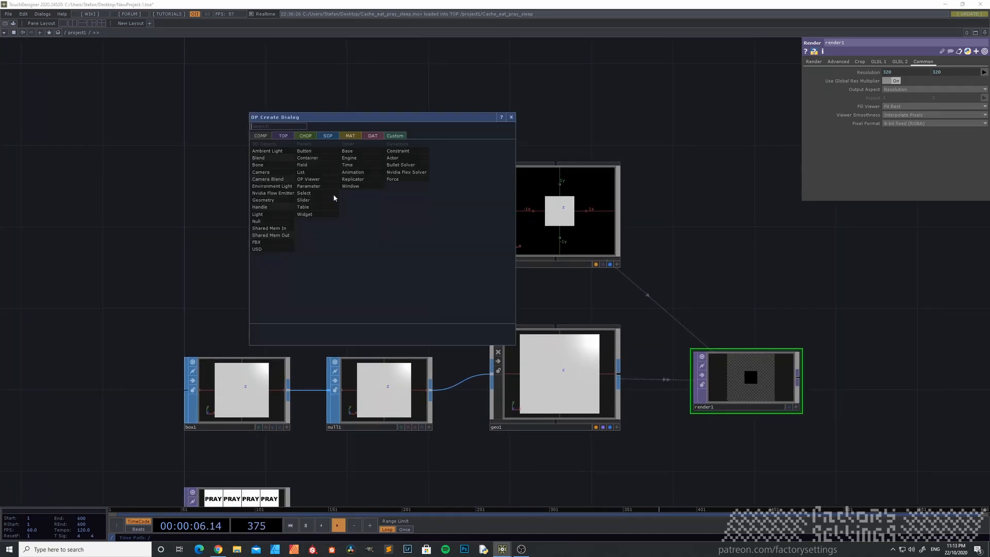
{"action": "left_click", "coordinate": [350, 136]}
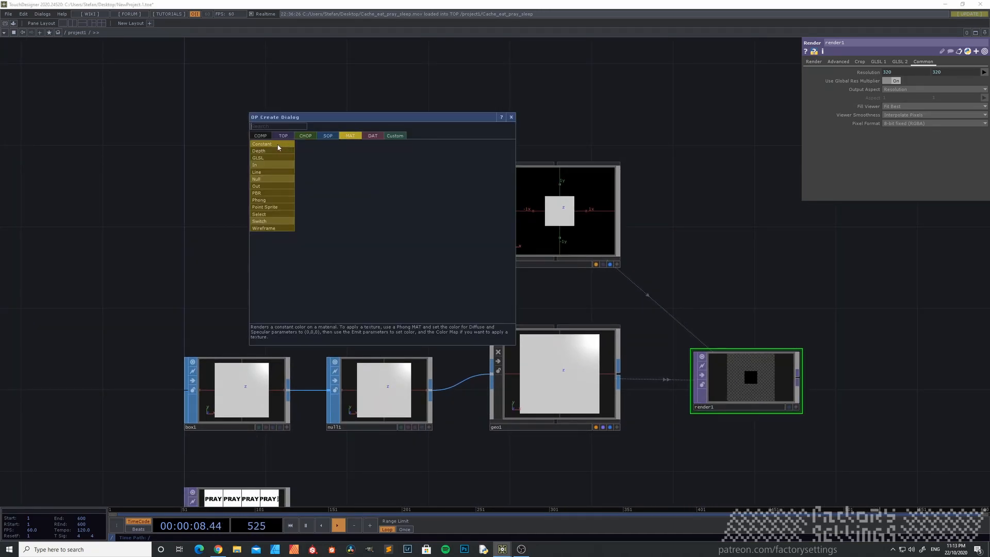
{"action": "left_click", "coordinate": [278, 148]}
{"action": "left_click", "coordinate": [248, 207]}
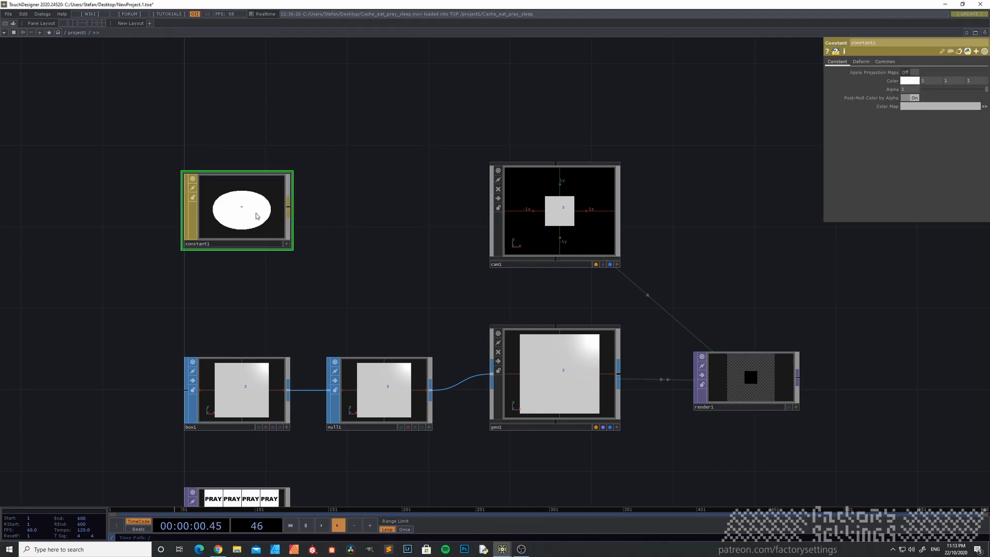
Append a Null MAT to the constant material and assign it as the geo1 component's material.
{"action": "right_click", "coordinate": [288, 206]}
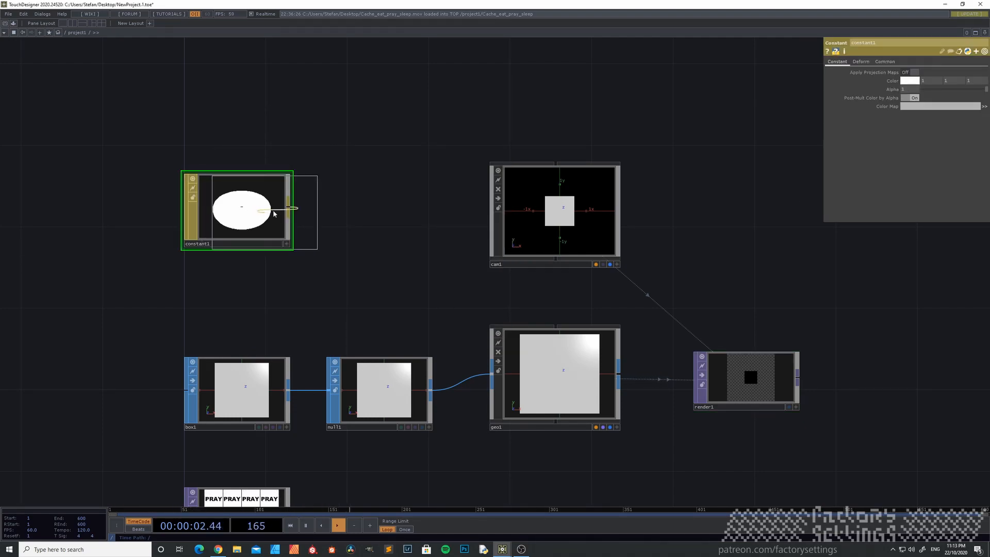
{"action": "left_click", "coordinate": [380, 209]}
{"action": "left_click_drag", "start_coordinate": [383, 293], "coordinate": [354, 294]}
{"action": "left_click_drag", "start_coordinate": [348, 219], "coordinate": [511, 375]}
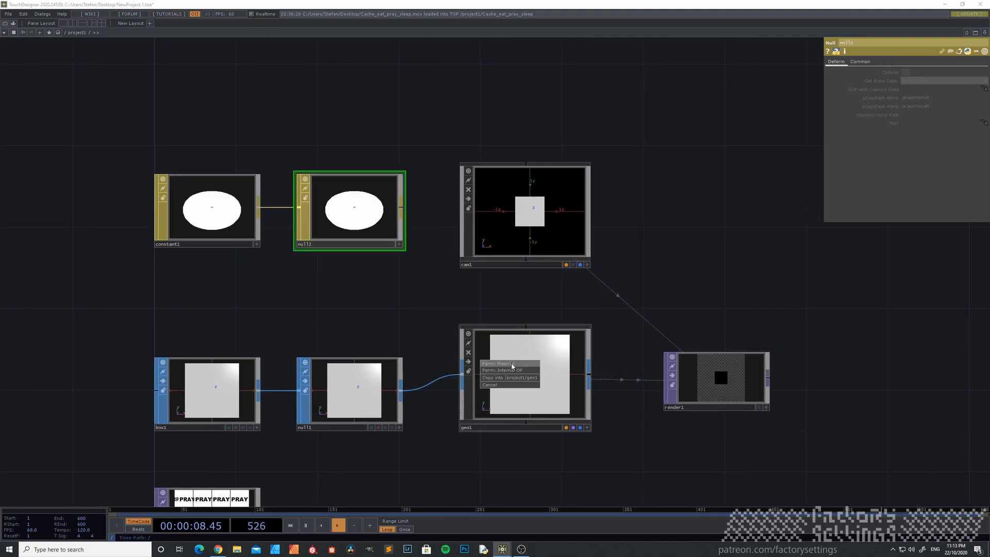
{"action": "left_click", "coordinate": [512, 364]}
Set the cam1 camera's projection to Orthographic with an ortho width of 1.
{"action": "scroll", "coordinate": [663, 435], "scroll_direction": "up", "scroll_amount": 3}
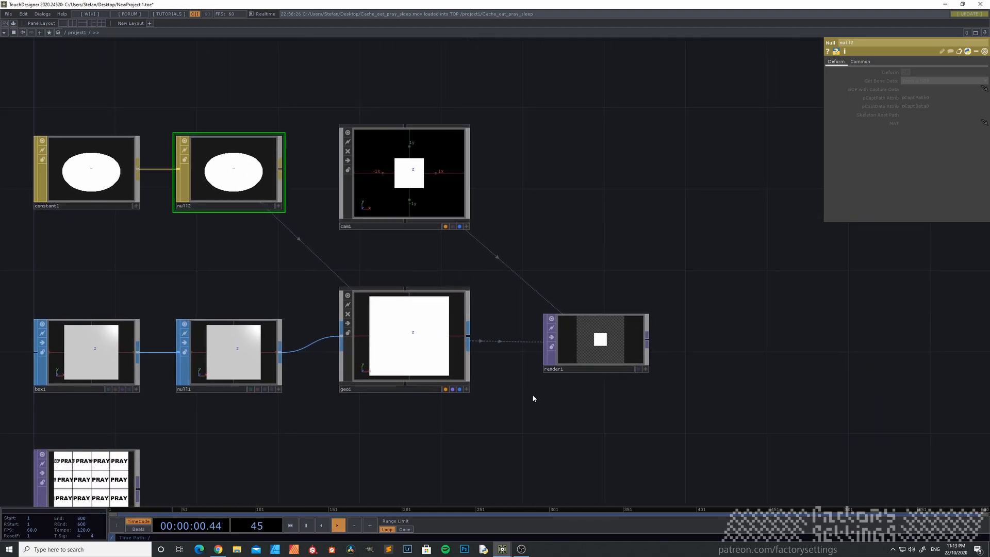
{"action": "scroll", "coordinate": [498, 370], "scroll_direction": "up", "scroll_amount": 2}
{"action": "scroll", "coordinate": [490, 375], "scroll_direction": "down", "scroll_amount": 4}
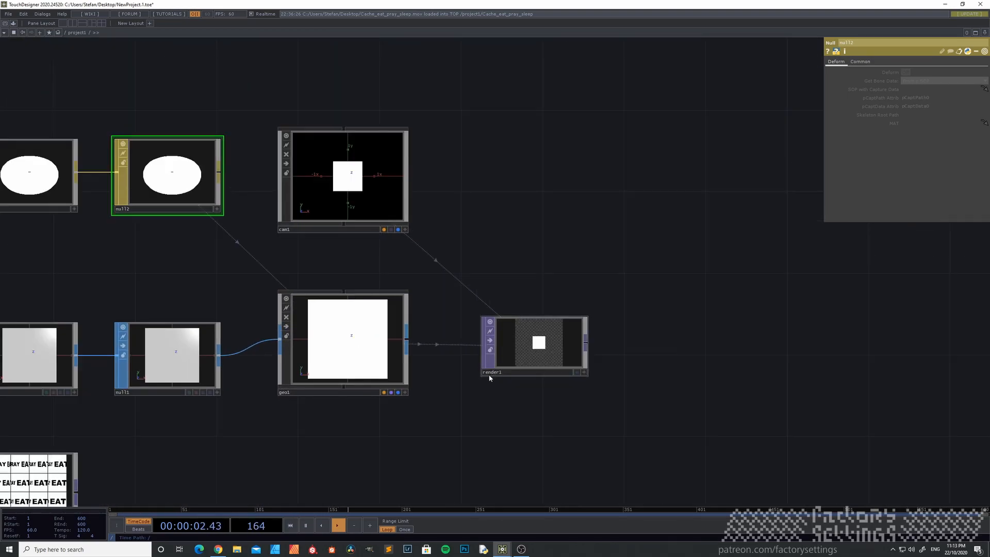
{"action": "scroll", "coordinate": [449, 384], "scroll_direction": "up", "scroll_amount": 2}
{"action": "left_click", "coordinate": [381, 150]}
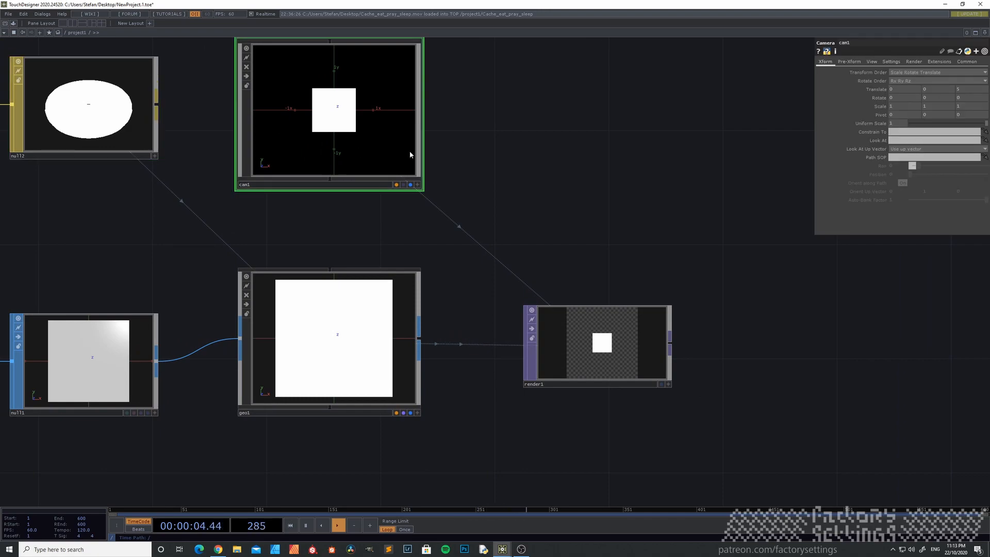
{"action": "left_click_drag", "start_coordinate": [557, 139], "coordinate": [537, 165]}
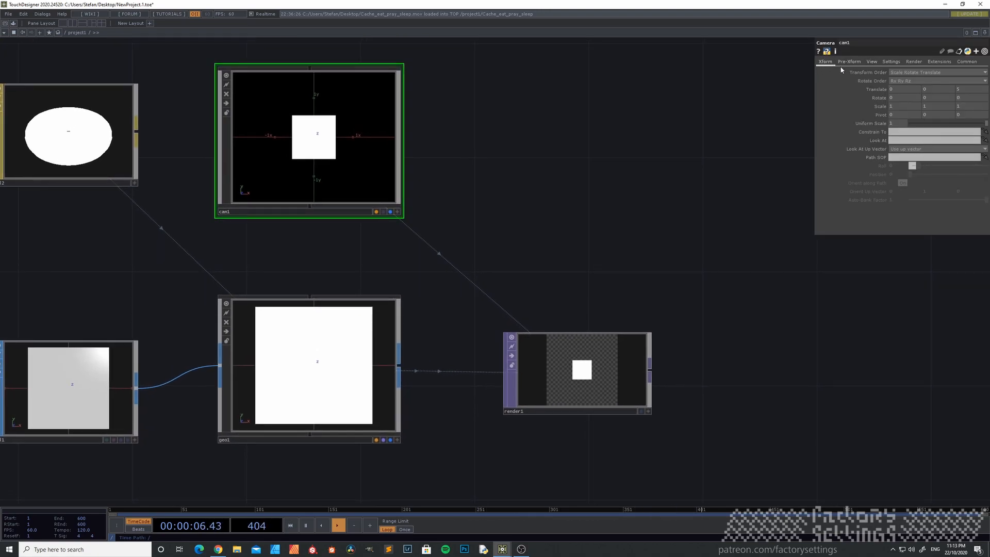
{"action": "left_click", "coordinate": [890, 61]}
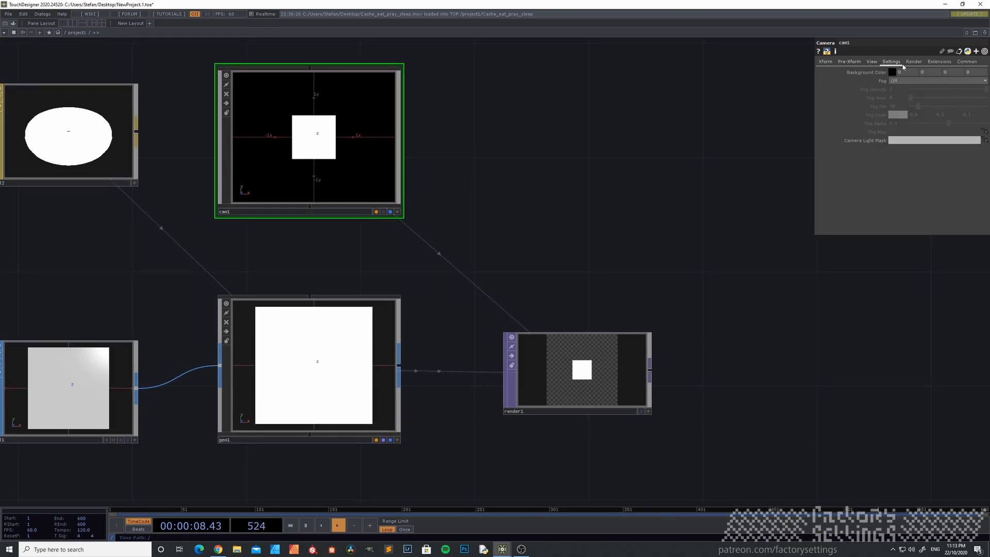
{"action": "left_click", "coordinate": [871, 62]}
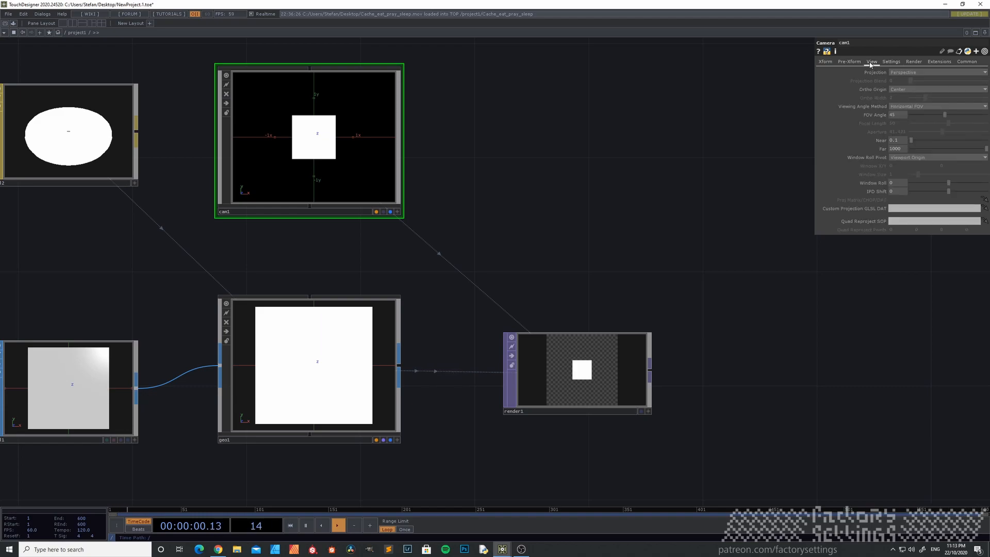
{"action": "left_click", "coordinate": [912, 72]}
{"action": "left_click", "coordinate": [906, 88]}
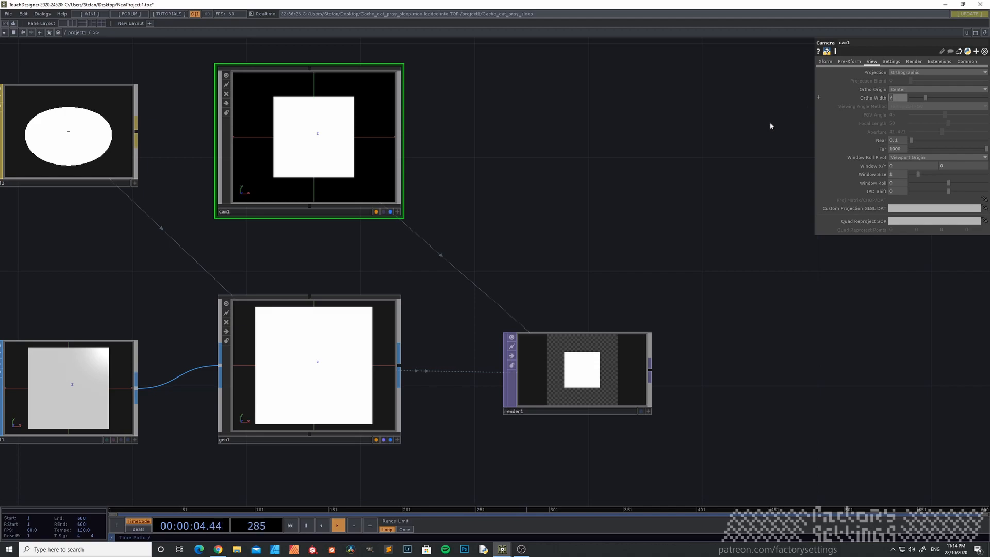
{"action": "key", "text": "Return"}
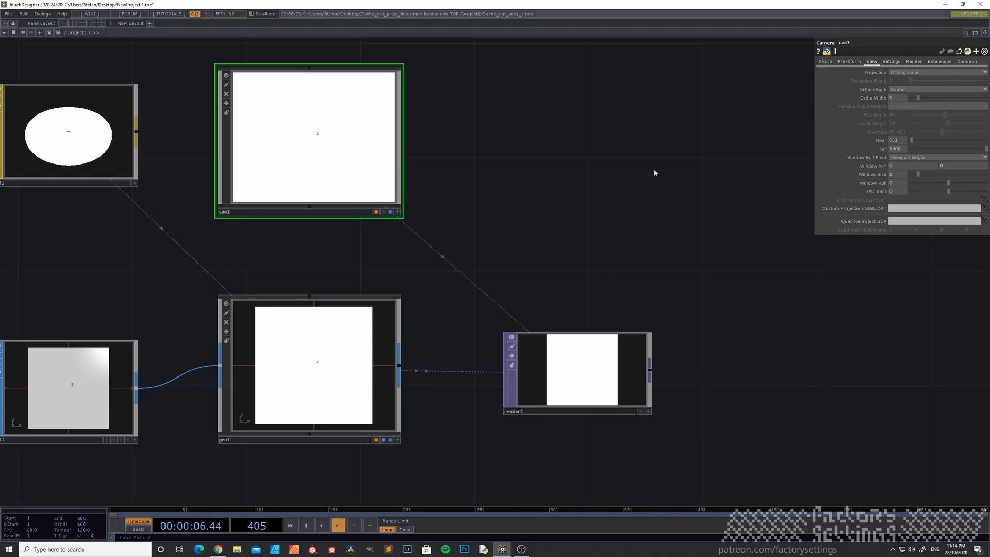
Enlarge the render1 node so that its preview is taller.
{"action": "scroll", "coordinate": [585, 371], "scroll_direction": "down", "scroll_amount": 3}
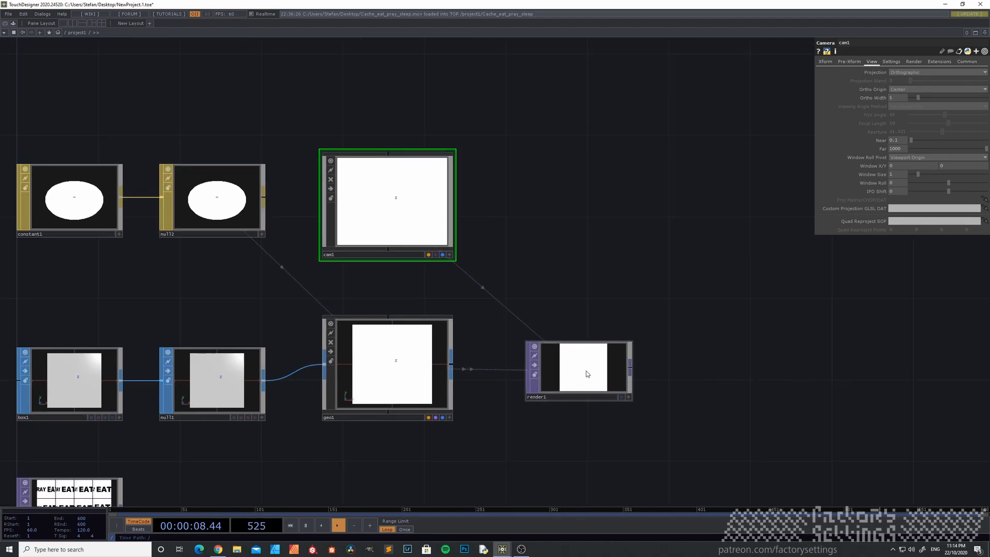
{"action": "scroll", "coordinate": [639, 313], "scroll_direction": "up", "scroll_amount": 3}
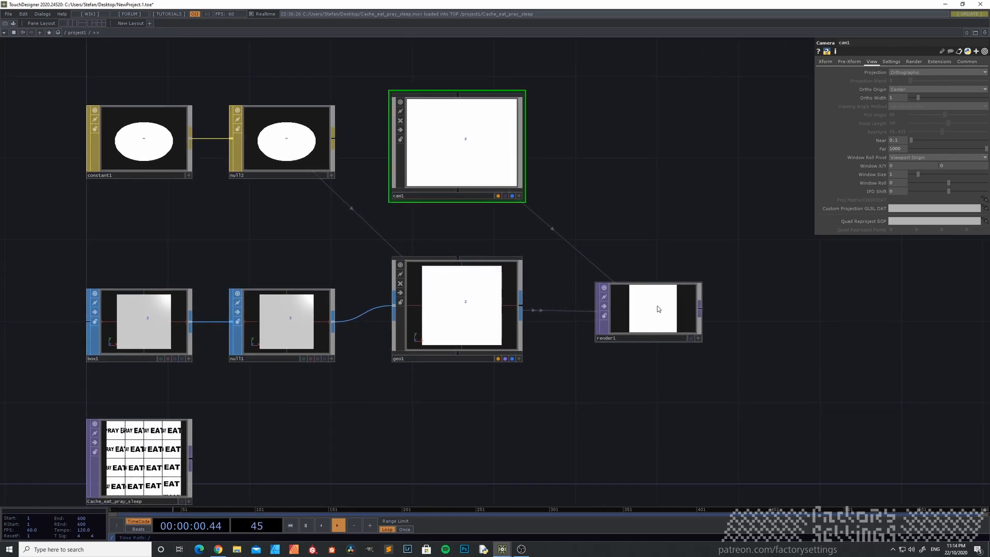
{"action": "scroll", "coordinate": [672, 316], "scroll_direction": "up", "scroll_amount": 2}
{"action": "left_click_drag", "start_coordinate": [728, 365], "coordinate": [733, 367]}
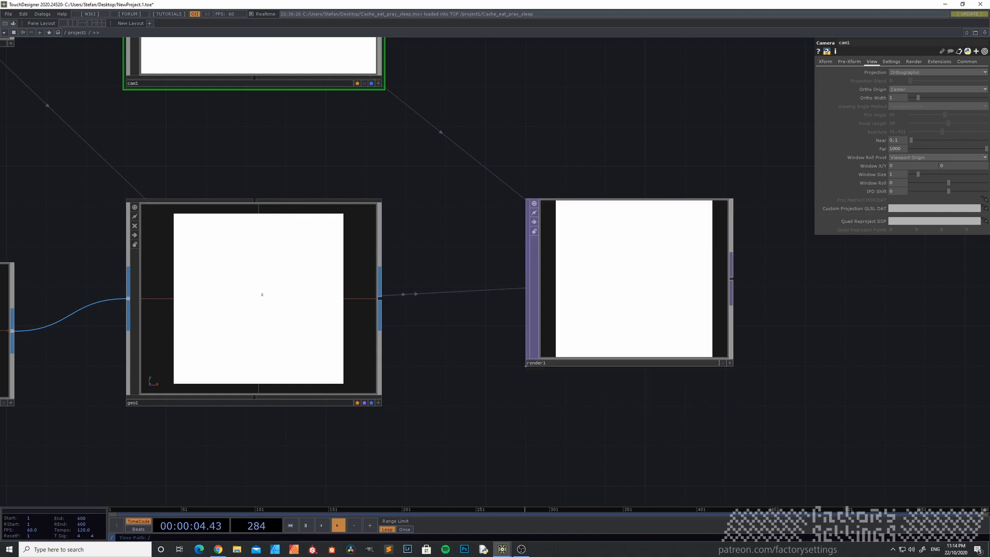
{"action": "scroll", "coordinate": [667, 398], "scroll_direction": "down", "scroll_amount": 4}
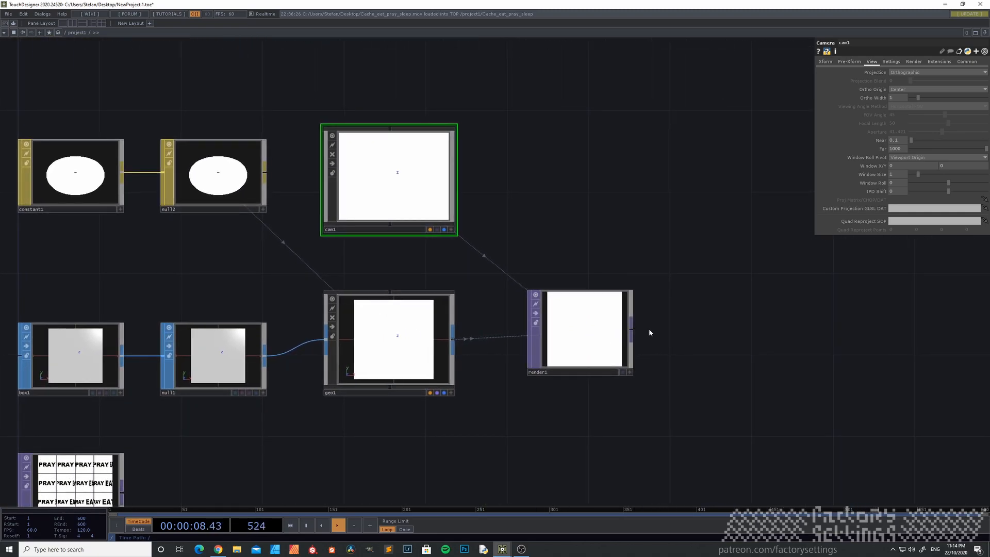
Append a Null TOP to the output of the render1 node.
{"action": "left_click", "coordinate": [608, 331]}
{"action": "right_click", "coordinate": [631, 330]}
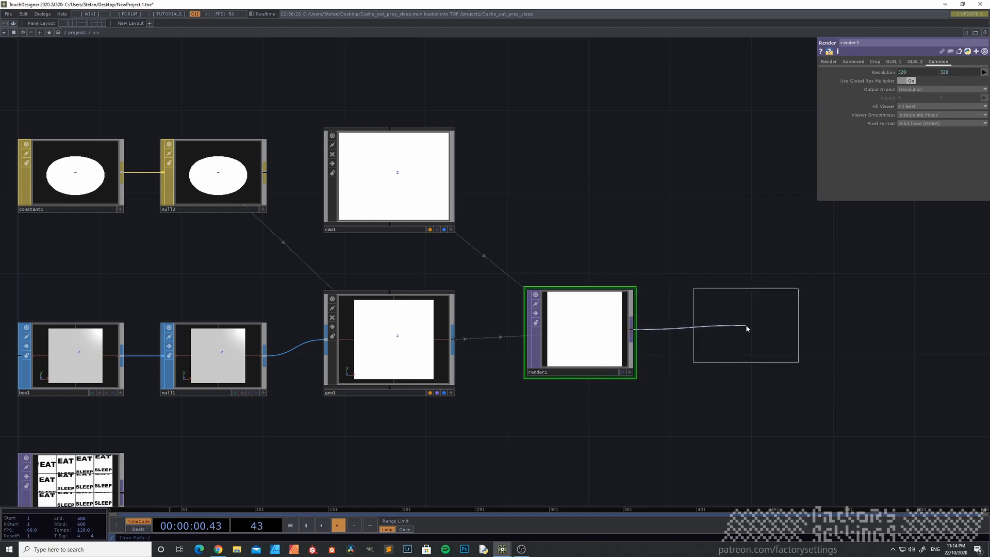
{"action": "left_click", "coordinate": [747, 332]}
Add a Movie File In TOP beside the constant material, on the side away from its null.
{"action": "scroll", "coordinate": [667, 374], "scroll_direction": "down", "scroll_amount": 3}
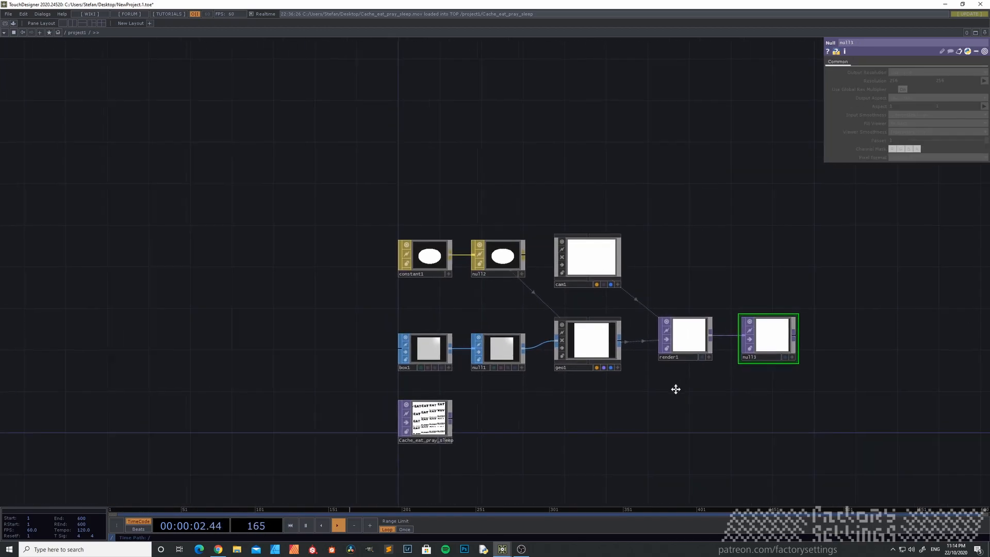
{"action": "scroll", "coordinate": [526, 383], "scroll_direction": "up", "scroll_amount": 2}
{"action": "left_click_drag", "start_coordinate": [256, 224], "coordinate": [252, 237]}
{"action": "left_click_drag", "start_coordinate": [300, 161], "coordinate": [291, 197]}
{"action": "key", "text": "Tab"}
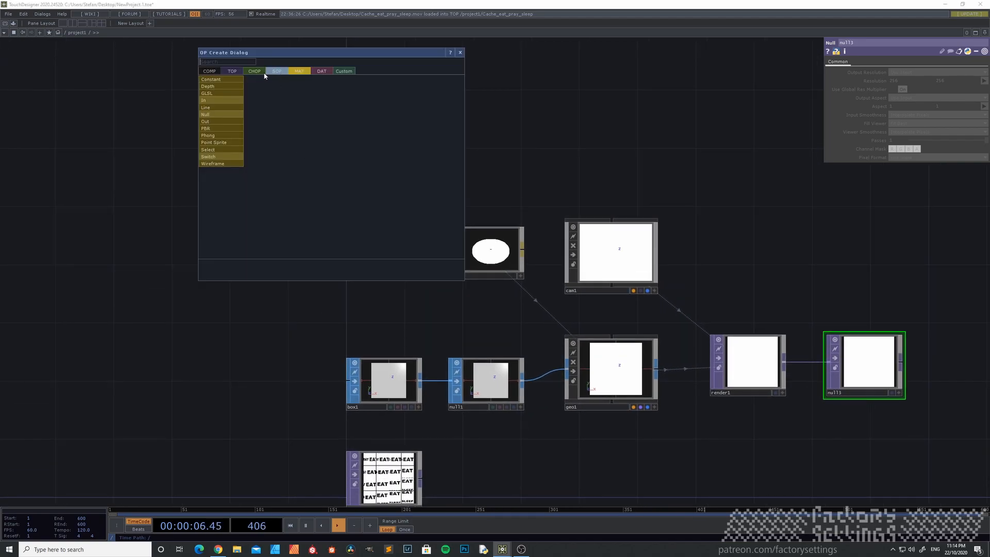
{"action": "left_click", "coordinate": [233, 72]}
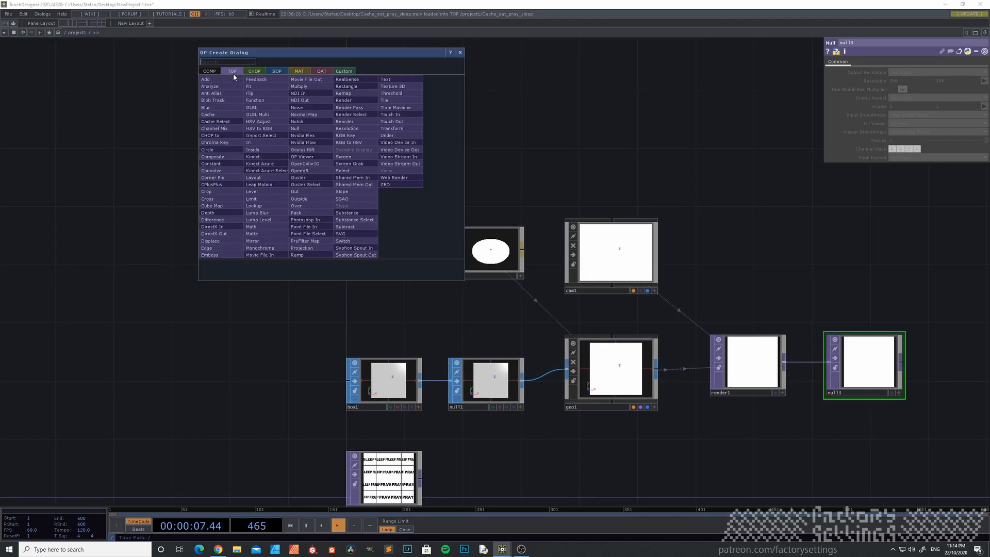
{"action": "left_click", "coordinate": [278, 254]}
{"action": "left_click", "coordinate": [259, 254]}
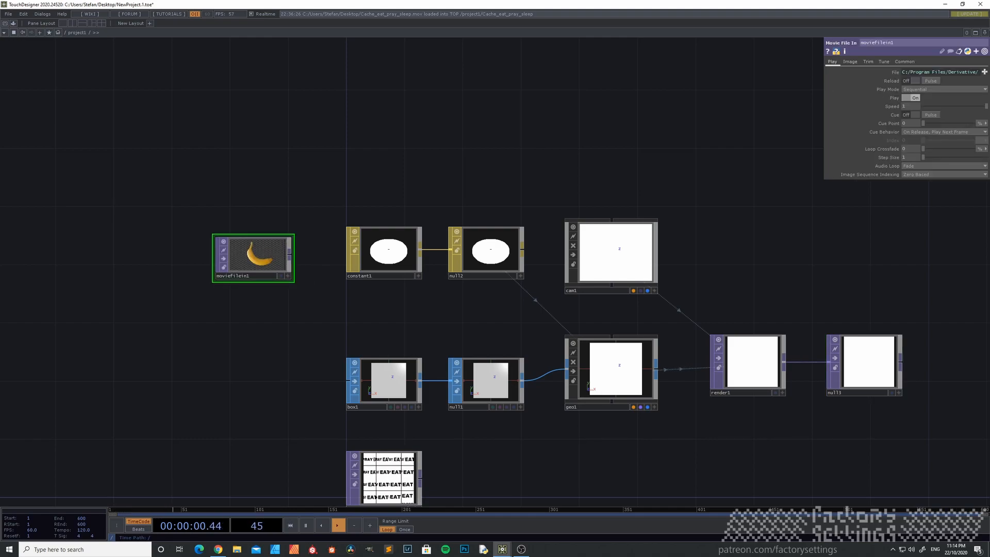
Load BoxMap.tif into the Movie File In TOP and assign that node as constant1's color map.
{"action": "left_click", "coordinate": [985, 72]}
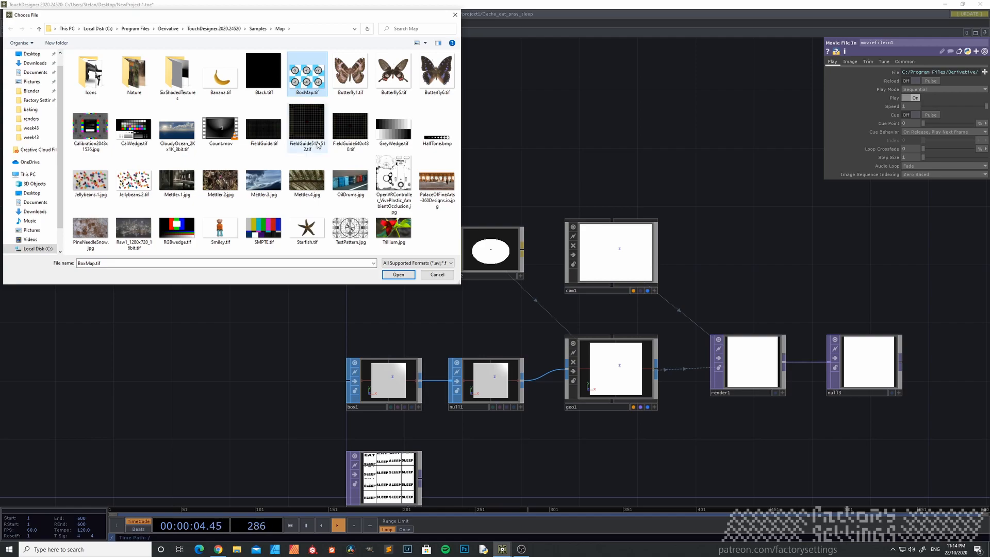
{"action": "left_click", "coordinate": [400, 276]}
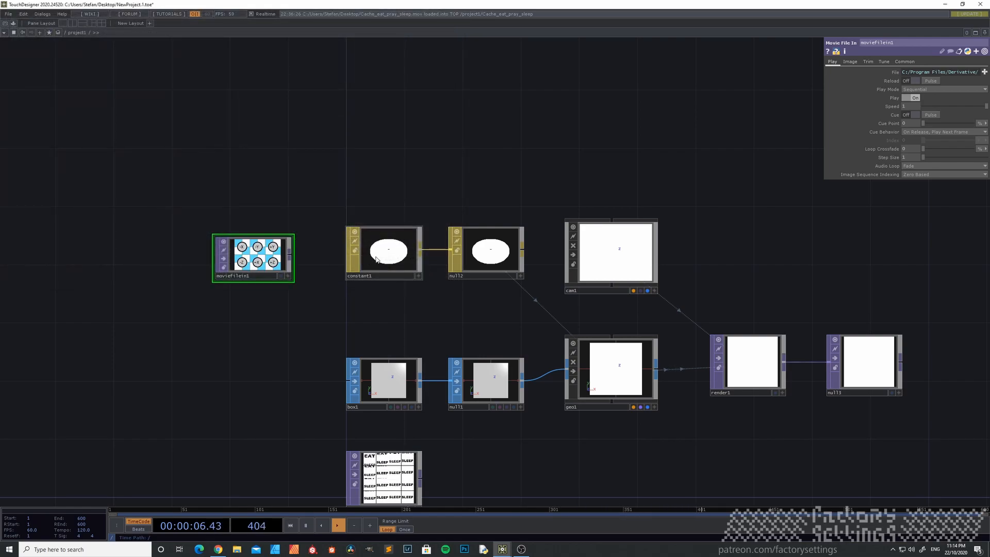
{"action": "left_click", "coordinate": [377, 260]}
{"action": "left_click_drag", "start_coordinate": [910, 108], "coordinate": [907, 110]}
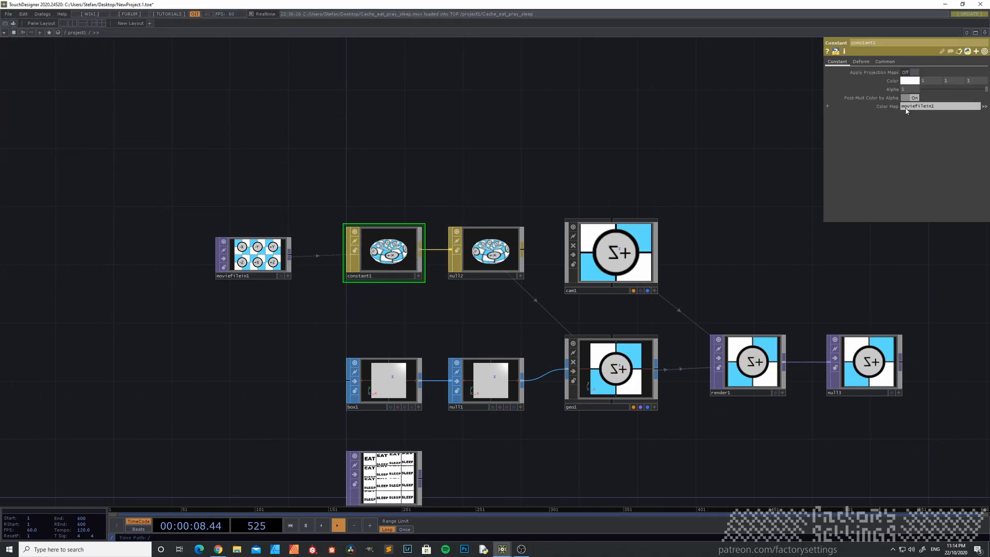
Rotate geo1 around X up to 100 to check the box faces' texture, and undo the rotation.
{"action": "left_click_drag", "start_coordinate": [453, 307], "coordinate": [397, 306]}
{"action": "left_click", "coordinate": [574, 381]}
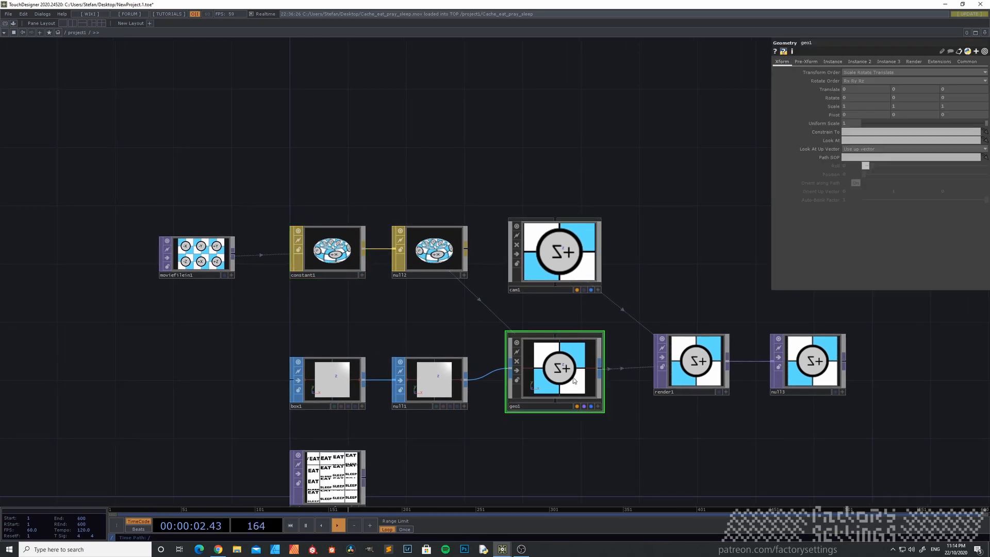
{"action": "left_click_drag", "start_coordinate": [572, 316], "coordinate": [520, 297]}
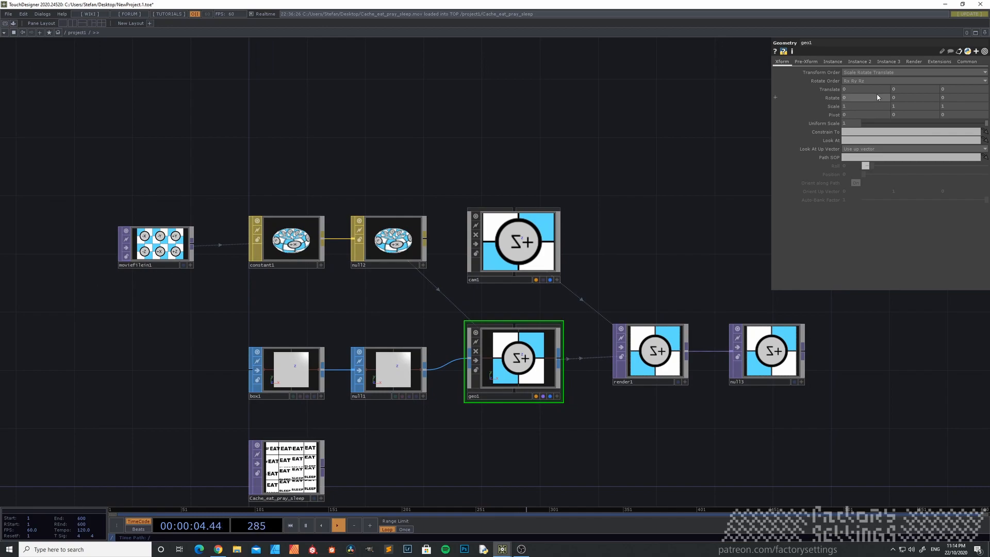
{"action": "middle_click_drag", "start_coordinate": [852, 84], "coordinate": [859, 83]}
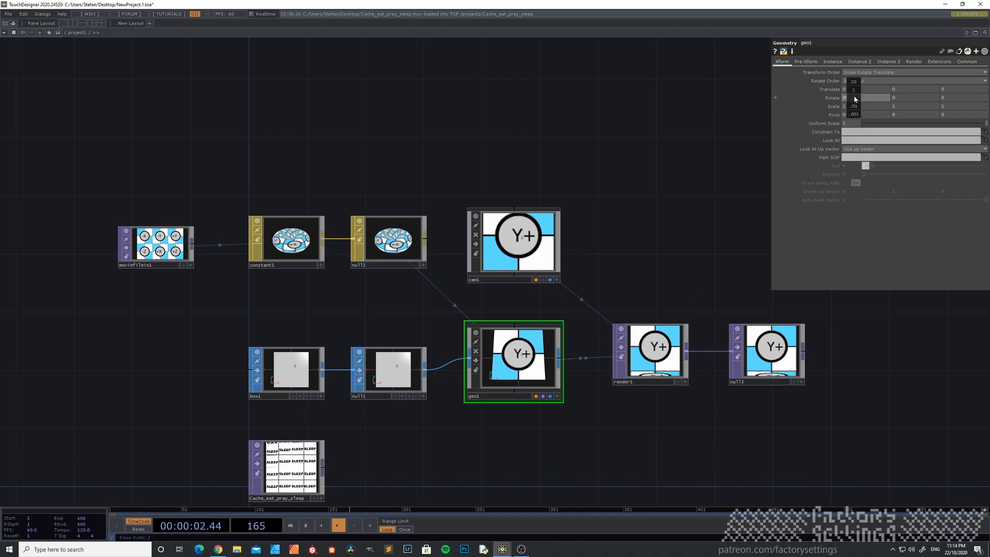
{"action": "middle_click_drag", "start_coordinate": [853, 84], "coordinate": [872, 82]}
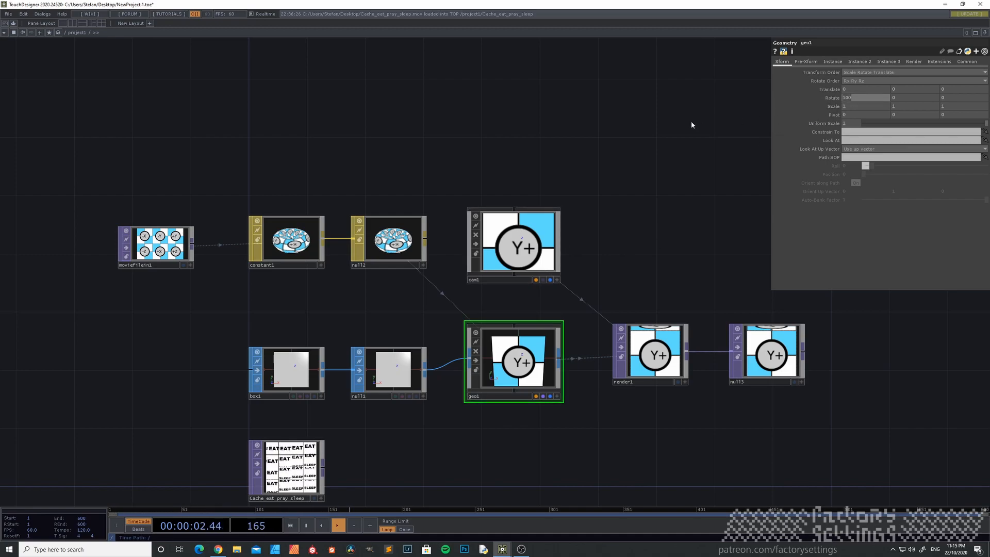
{"action": "key", "text": "ctrl+z"}
Add a Text TOP in the empty area beside box1, on the side away from null1.
{"action": "left_click_drag", "start_coordinate": [417, 404], "coordinate": [447, 335]}
{"action": "left_click_drag", "start_coordinate": [180, 224], "coordinate": [222, 254]}
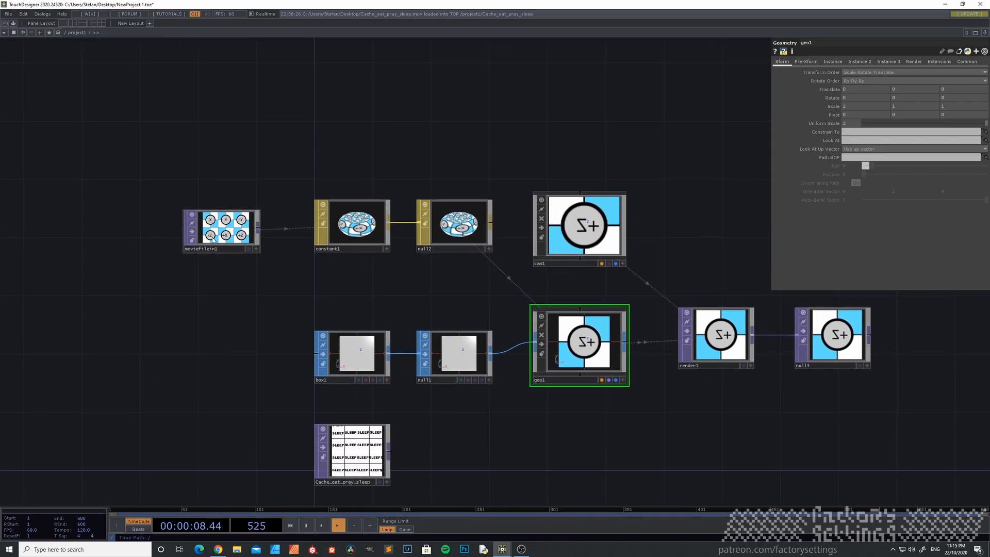
{"action": "left_click_drag", "start_coordinate": [258, 288], "coordinate": [217, 311]}
{"action": "scroll", "coordinate": [394, 404], "scroll_direction": "up", "scroll_amount": 5}
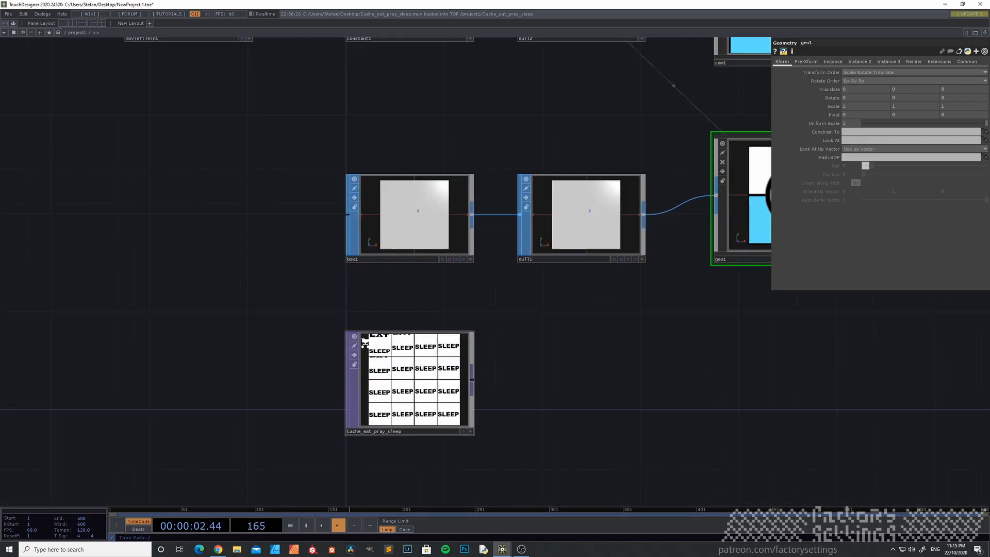
{"action": "scroll", "coordinate": [389, 356], "scroll_direction": "down", "scroll_amount": 6}
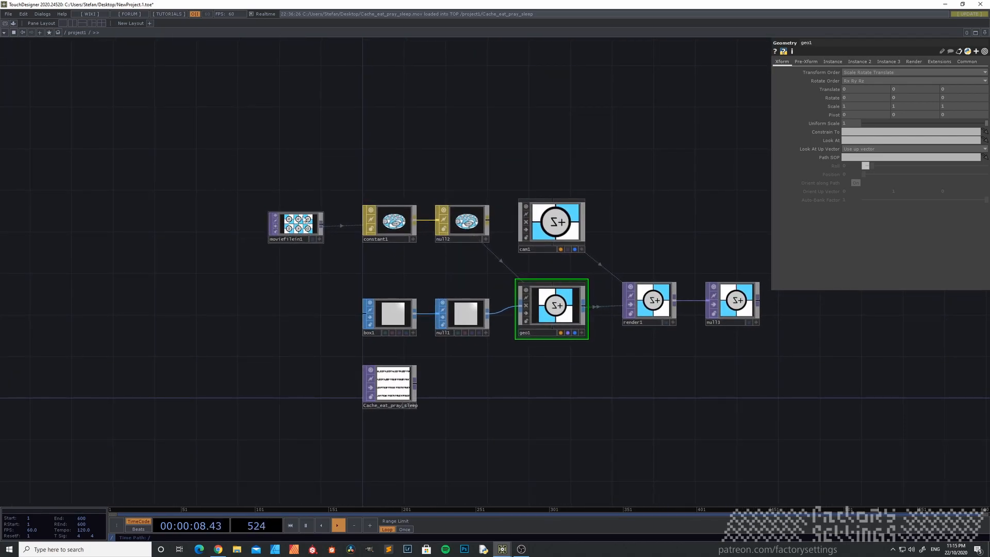
{"action": "left_click_drag", "start_coordinate": [241, 324], "coordinate": [260, 310]}
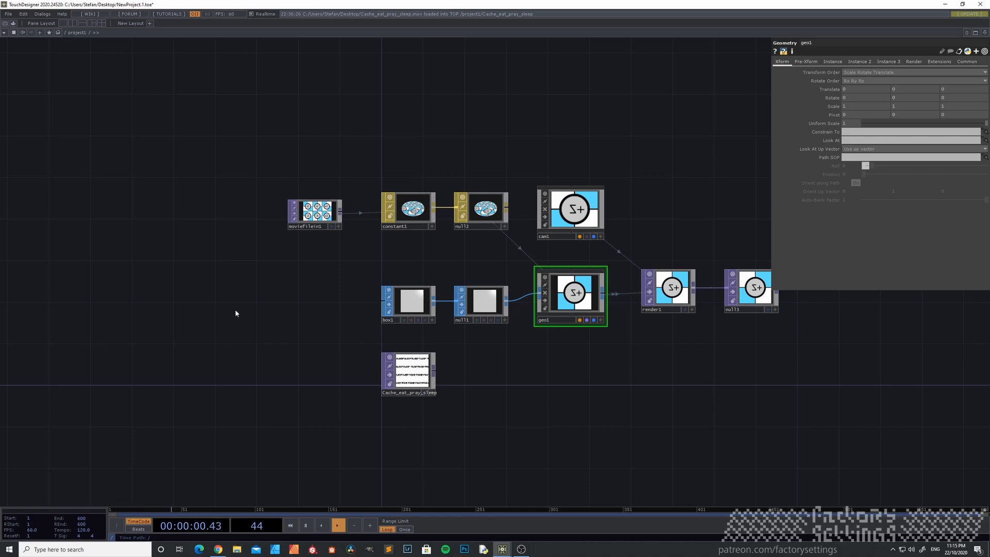
{"action": "key", "text": "Tab"}
{"action": "type", "text": "tex"}
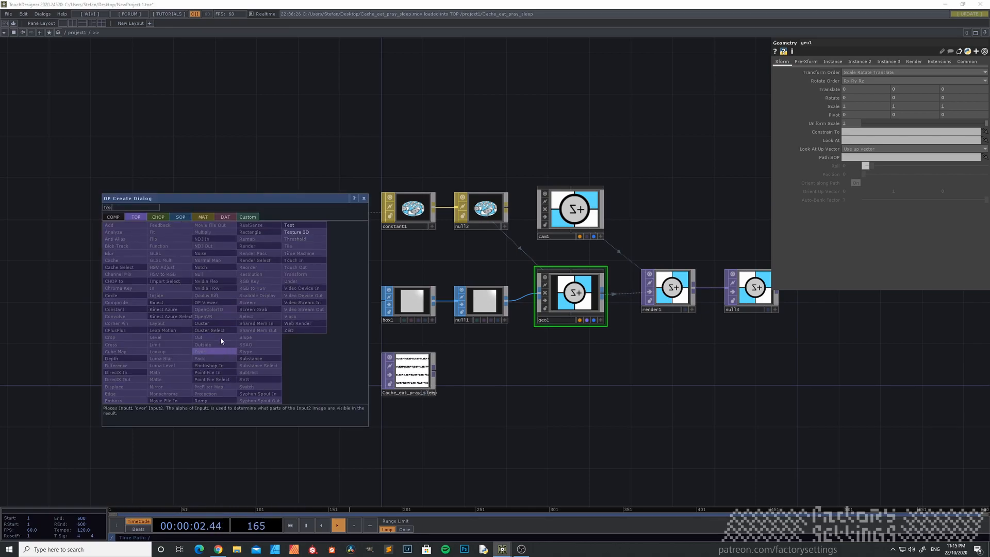
{"action": "left_click", "coordinate": [292, 225]}
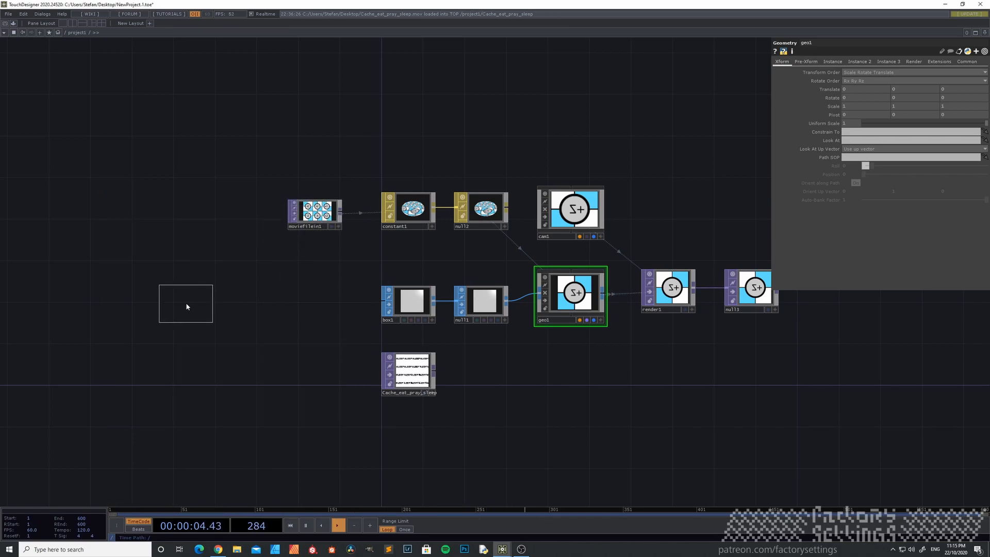
{"action": "left_click", "coordinate": [187, 307]}
Set text1's text to EAT and its font to Arial Black.
{"action": "left_click", "coordinate": [889, 115]}
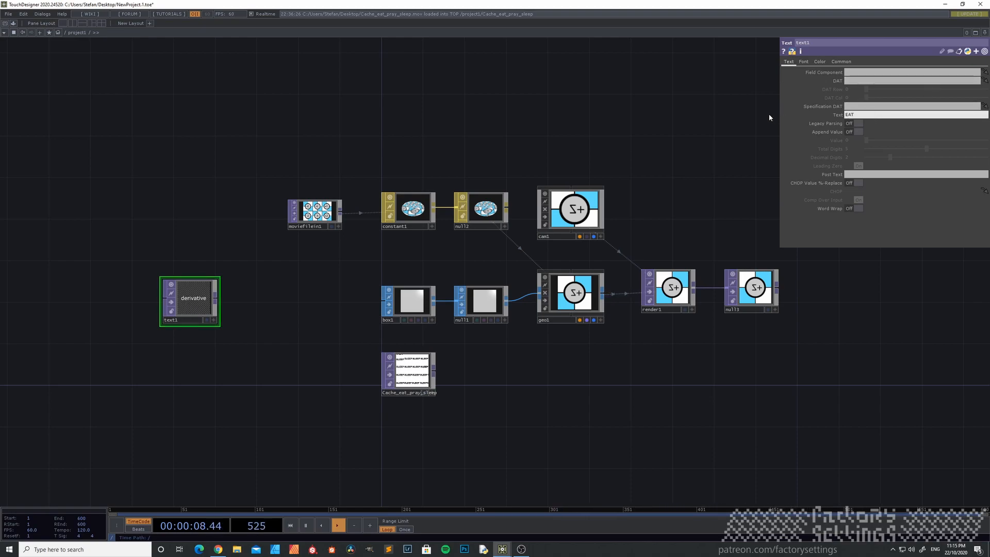
{"action": "key", "text": "Return"}
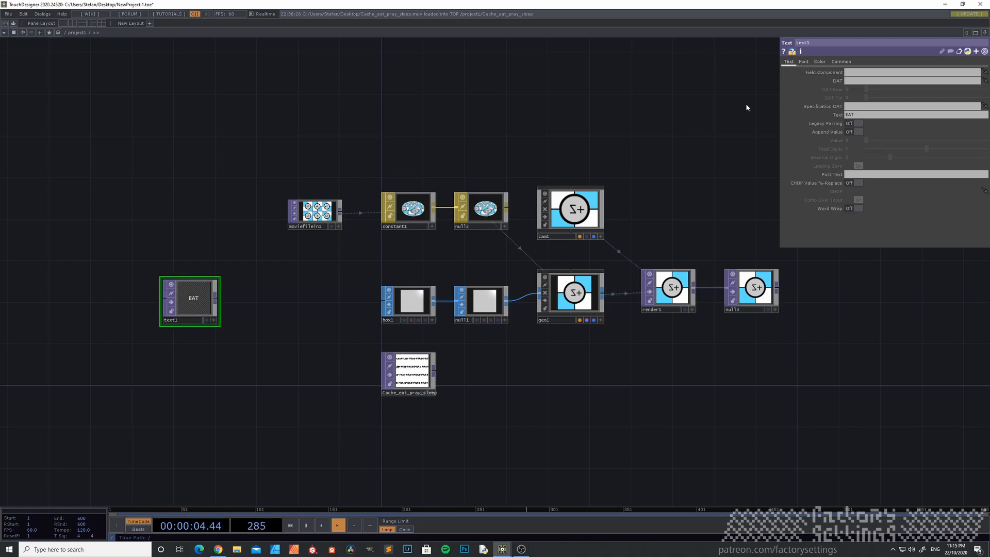
{"action": "left_click", "coordinate": [804, 62]}
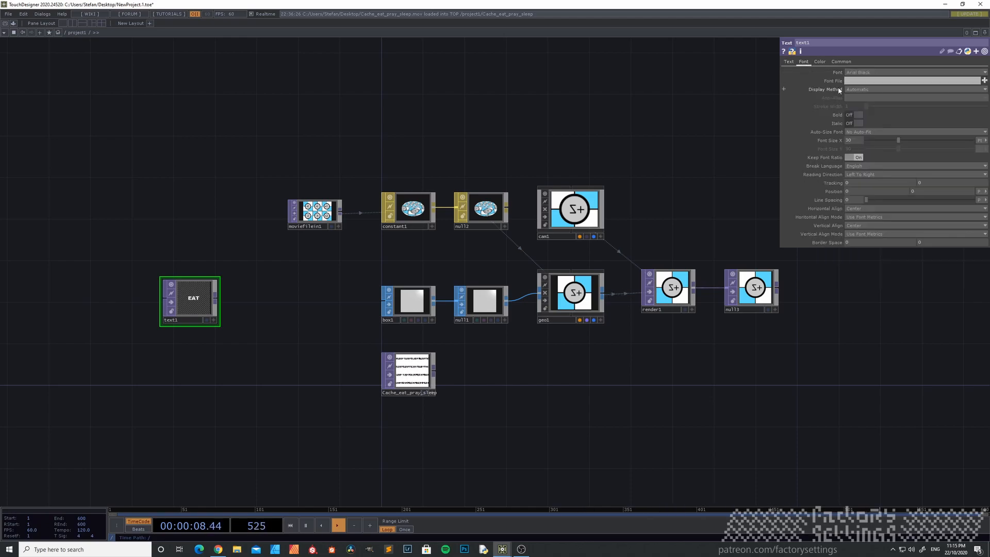
{"action": "scroll", "coordinate": [151, 362], "scroll_direction": "up", "scroll_amount": 5}
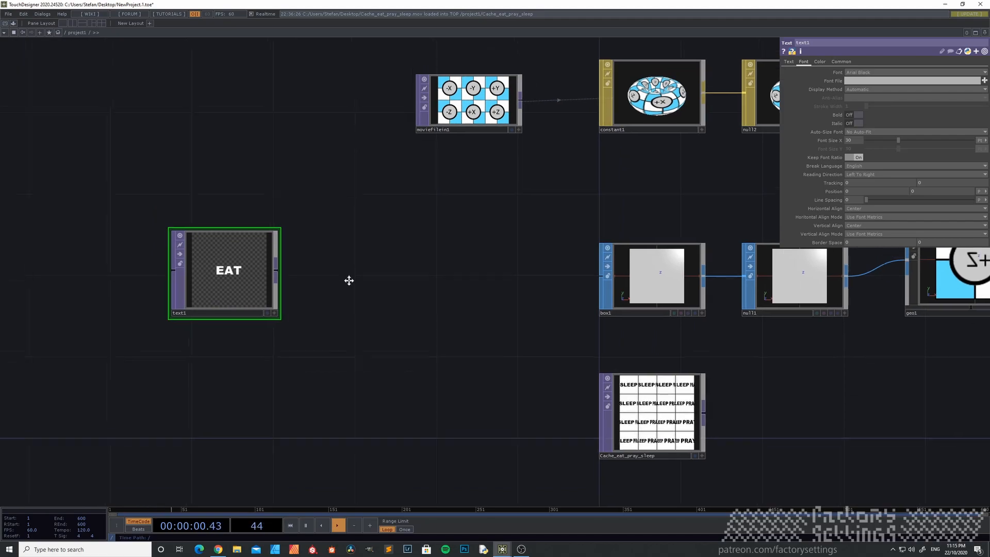
{"action": "scroll", "coordinate": [353, 289], "scroll_direction": "down", "scroll_amount": 3}
{"action": "scroll", "coordinate": [398, 272], "scroll_direction": "up", "scroll_amount": 3}
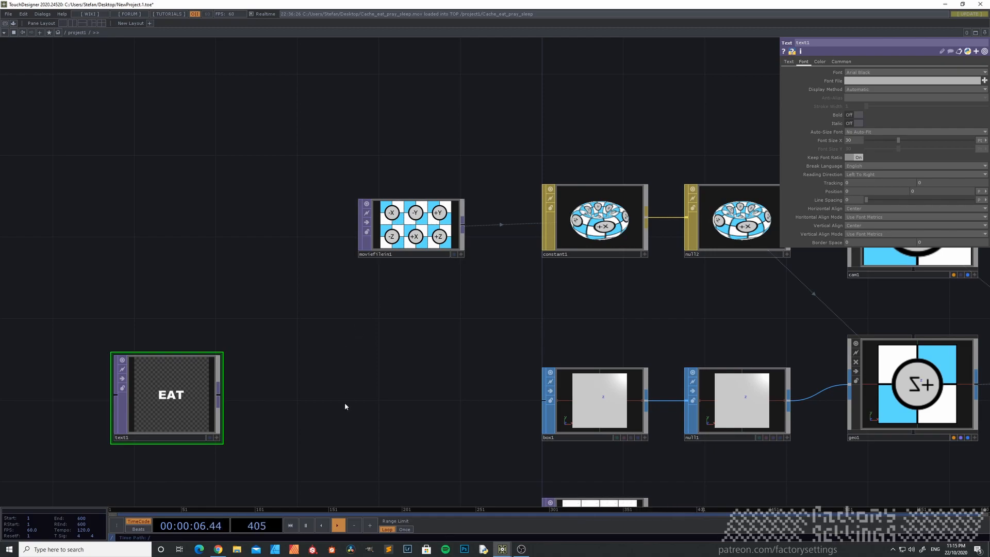
{"action": "scroll", "coordinate": [360, 386], "scroll_direction": "down", "scroll_amount": 3}
Calculate 1280/3 as the channel value of a temporary Constant CHOP, and delete that CHOP.
{"action": "left_click_drag", "start_coordinate": [346, 327], "coordinate": [413, 311]}
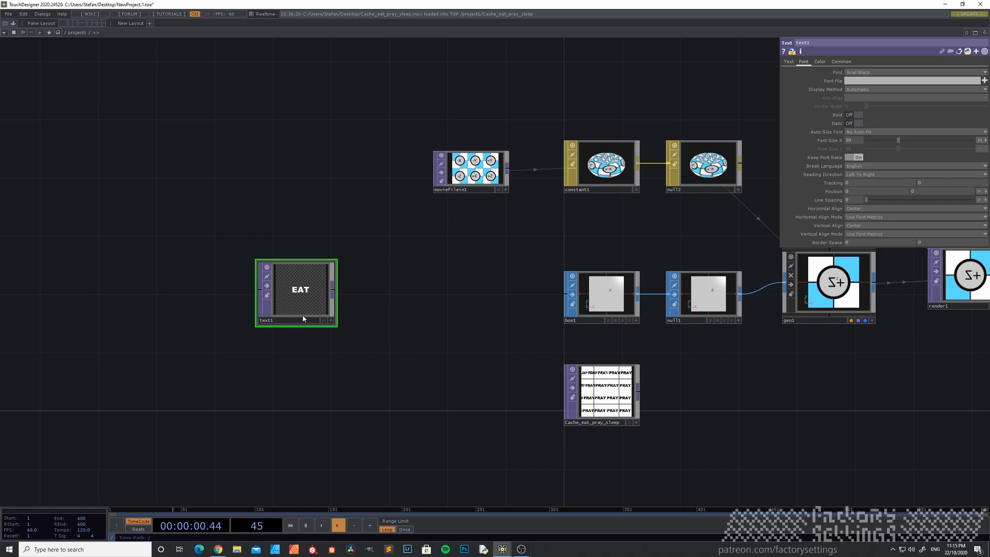
{"action": "left_click_drag", "start_coordinate": [338, 378], "coordinate": [298, 330]}
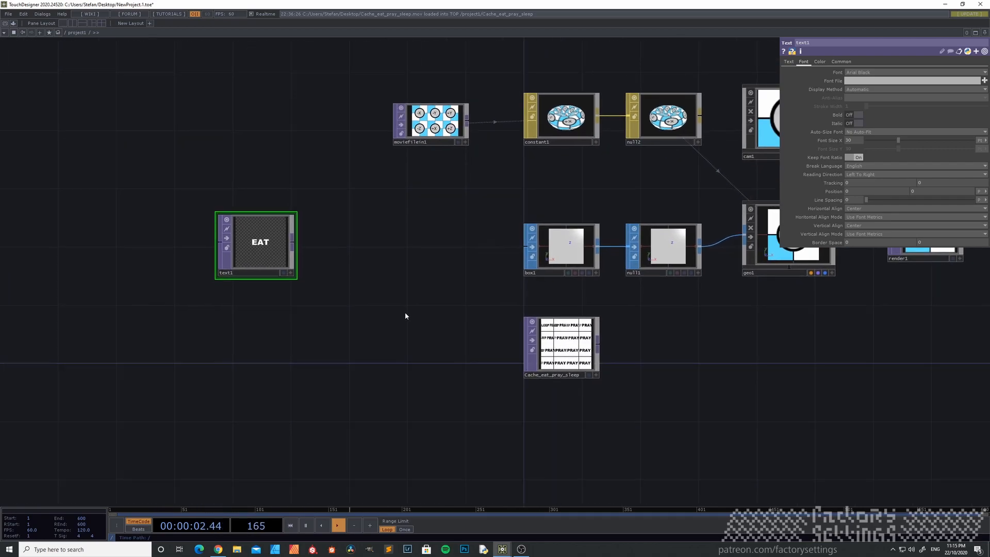
{"action": "double_click", "coordinate": [404, 312]}
{"action": "left_click", "coordinate": [330, 220]}
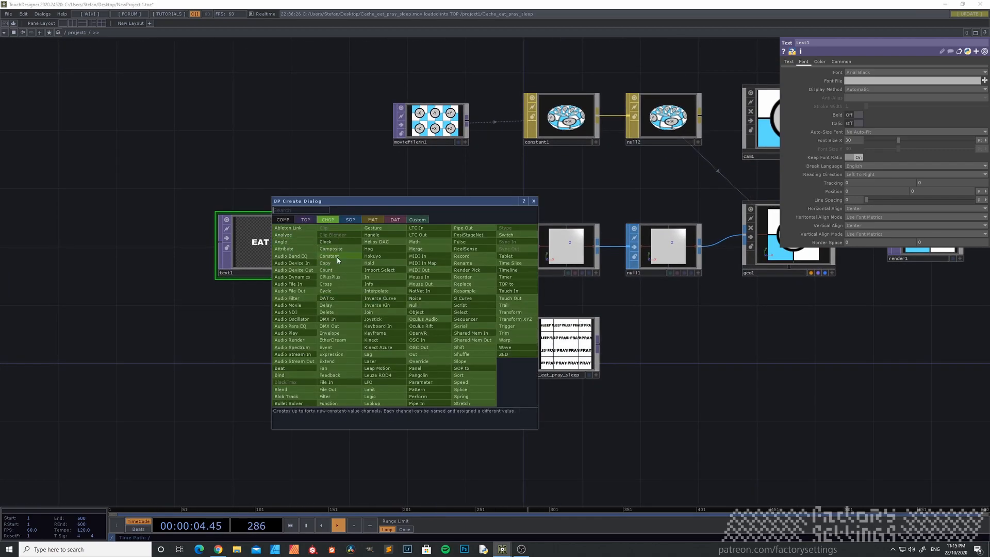
{"action": "left_click", "coordinate": [340, 256]}
{"action": "left_click", "coordinate": [386, 320]}
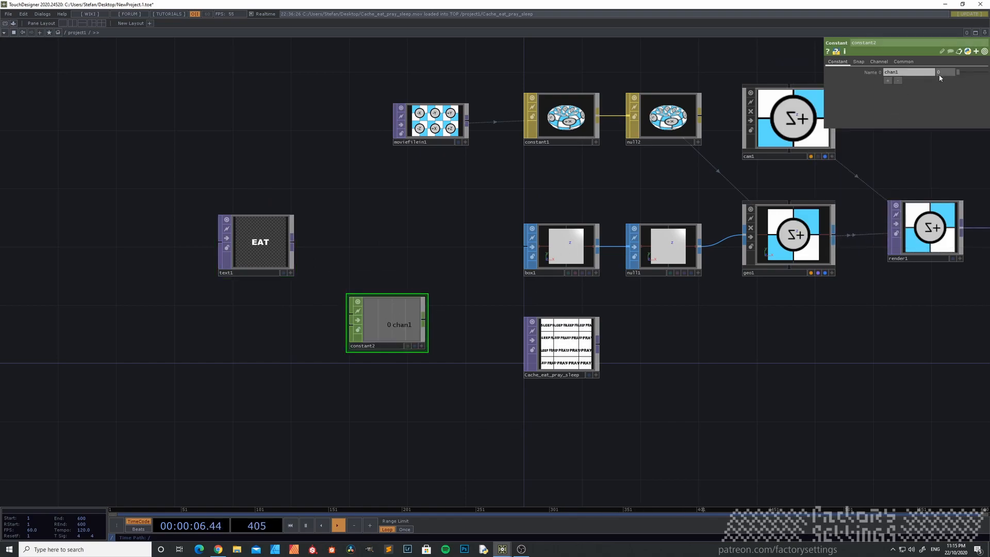
{"action": "type", "text": "123"}
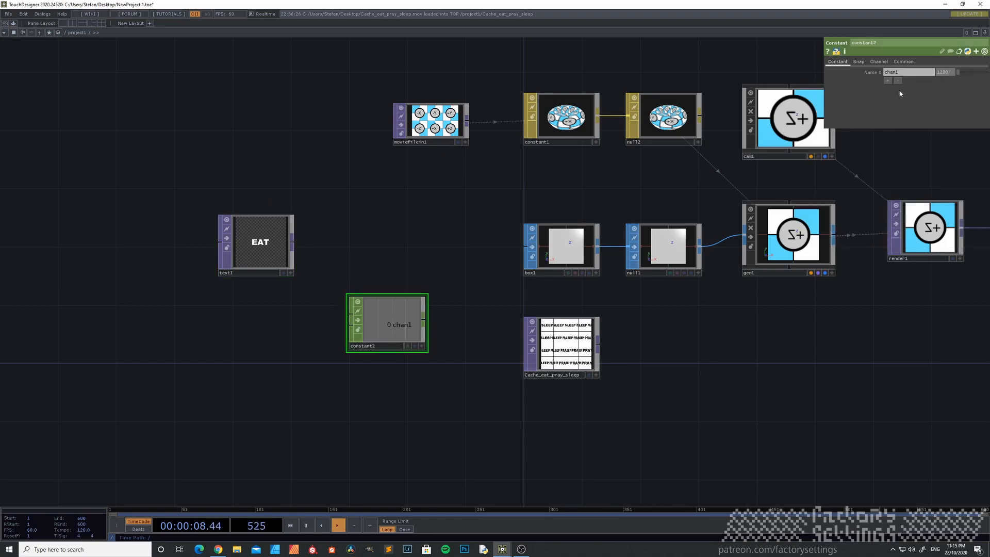
{"action": "type", "text": "3"}
{"action": "key", "text": "Return"}
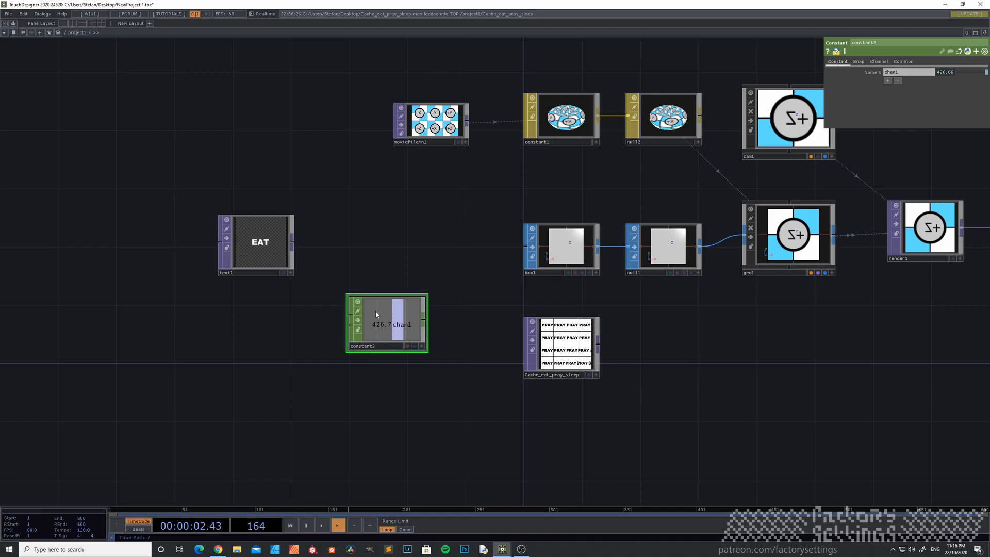
{"action": "key", "text": "Delete"}
Set text1's output resolution to 426 by 426.
{"action": "left_click", "coordinate": [278, 249]}
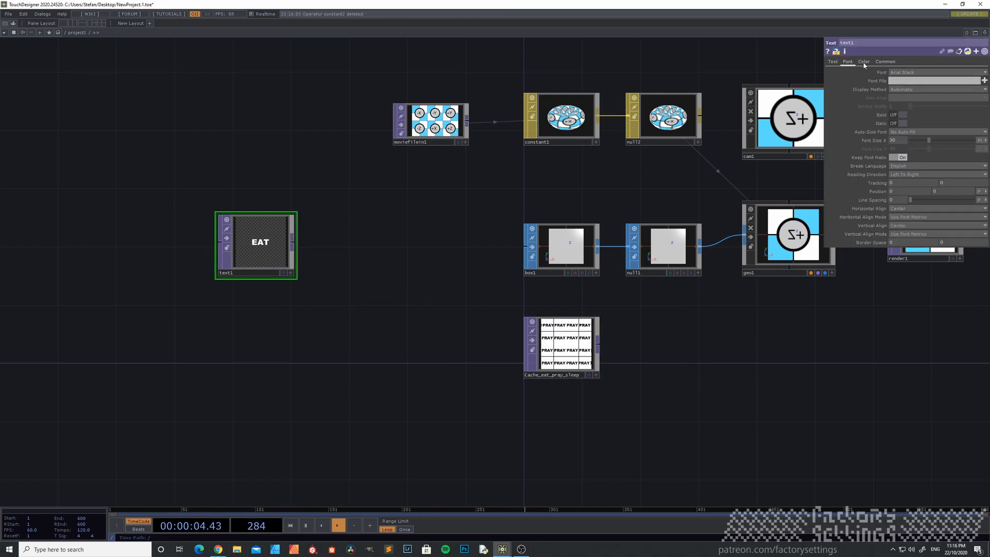
{"action": "left_click", "coordinate": [884, 62]}
{"action": "type", "text": "426"}
{"action": "left_click", "coordinate": [955, 81]}
{"action": "type", "text": "42"}
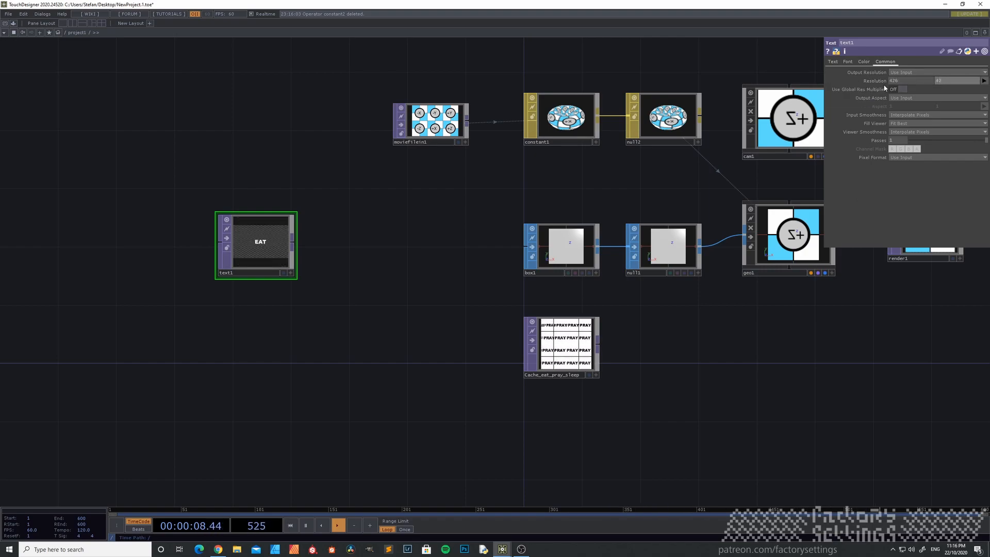
{"action": "scroll", "coordinate": [221, 267], "scroll_direction": "up", "scroll_amount": 3}
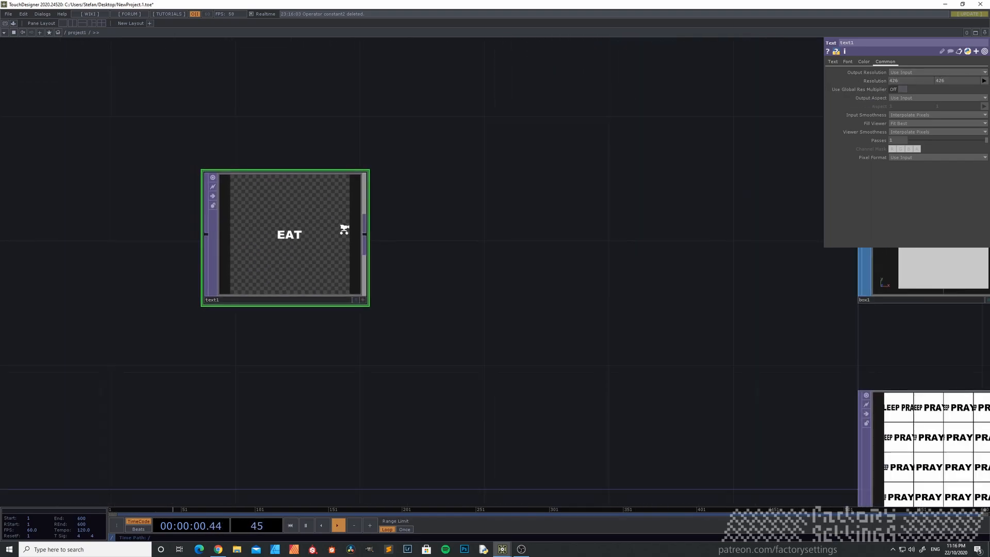
{"action": "scroll", "coordinate": [503, 260], "scroll_direction": "down", "scroll_amount": 5}
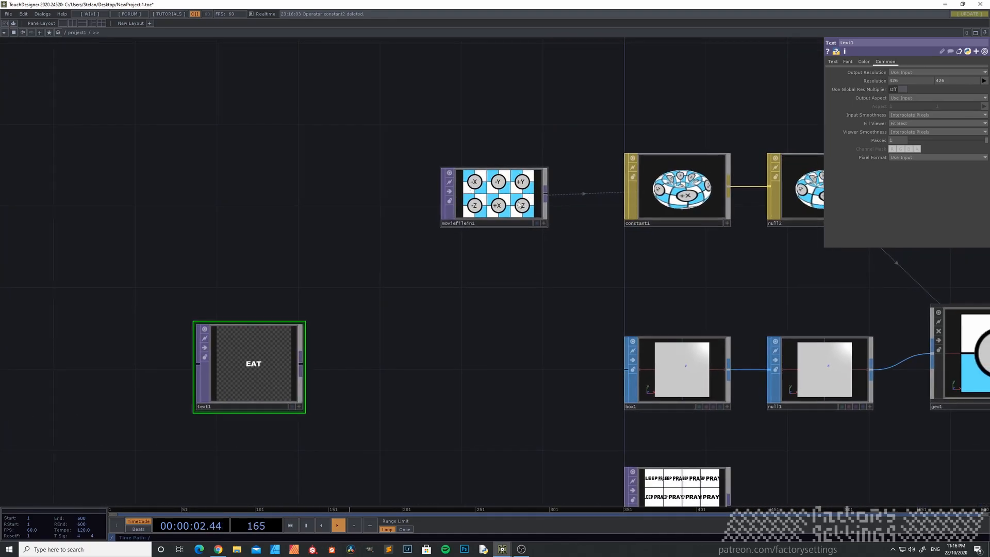
Enlarge text1's font size to 100.
{"action": "left_click_drag", "start_coordinate": [460, 323], "coordinate": [496, 292]}
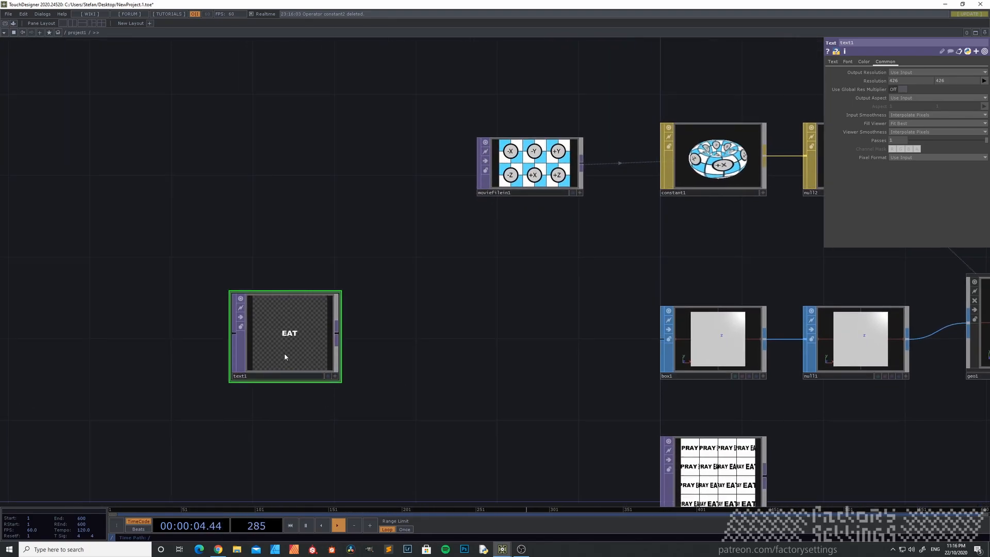
{"action": "left_click", "coordinate": [833, 61]}
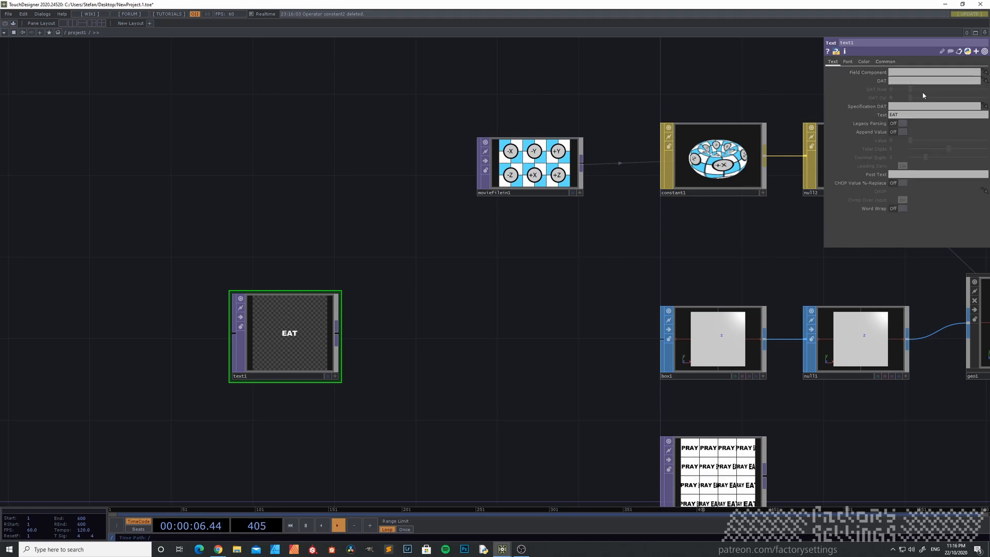
{"action": "left_click", "coordinate": [848, 61]}
{"action": "left_click_drag", "start_coordinate": [927, 140], "coordinate": [988, 135]}
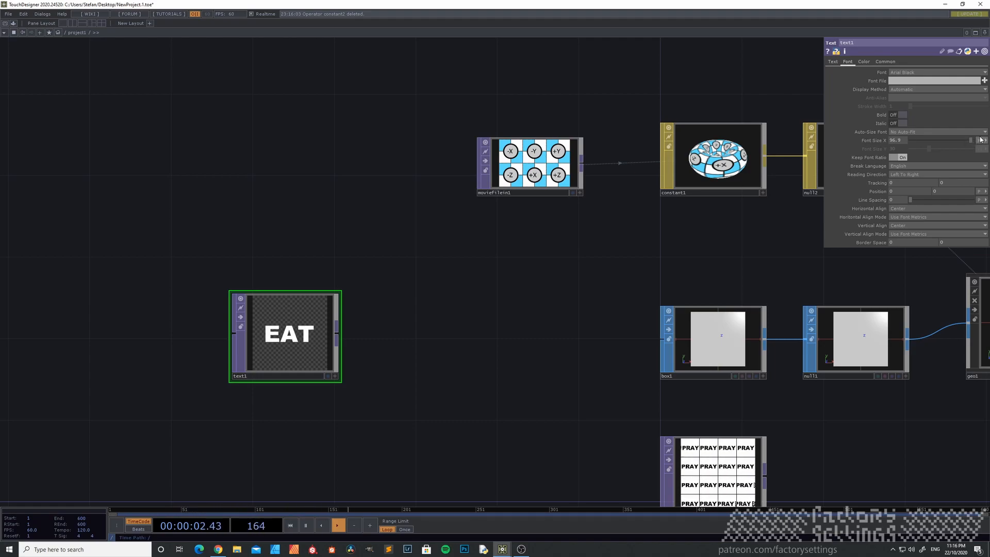
{"action": "scroll", "coordinate": [289, 346], "scroll_direction": "up", "scroll_amount": 2}
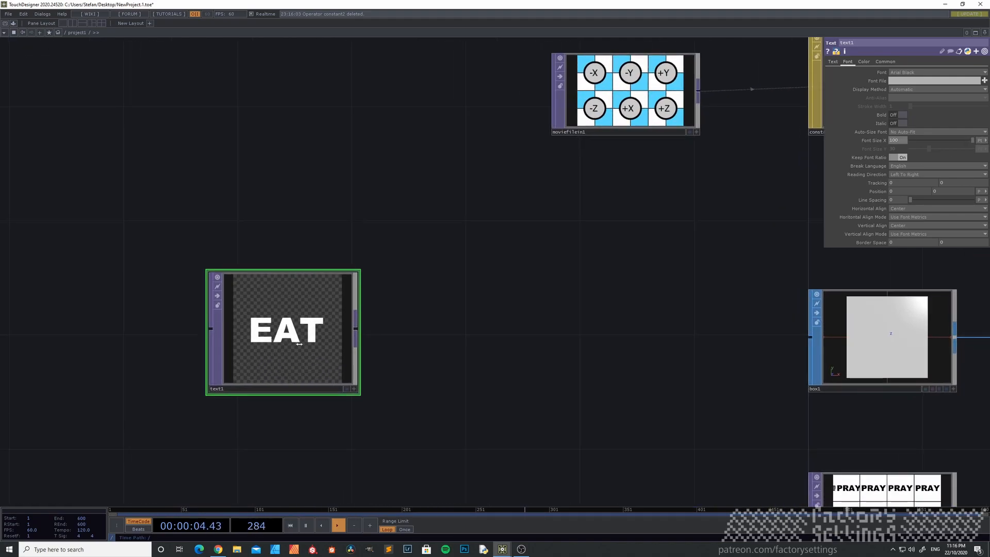
{"action": "scroll", "coordinate": [310, 337], "scroll_direction": "down", "scroll_amount": 4}
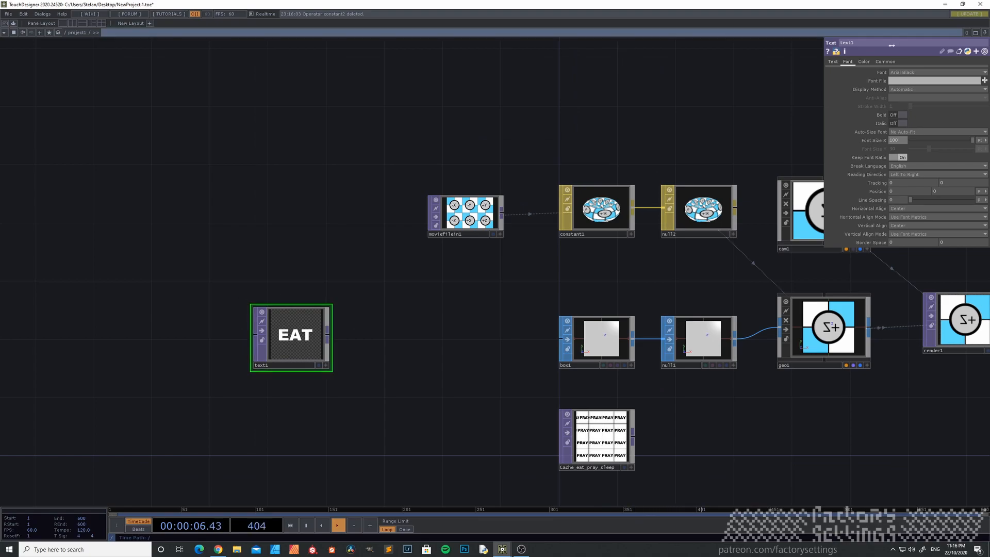
Raise text1's background alpha to 1 and make its font color black on a white background.
{"action": "left_click", "coordinate": [863, 62]}
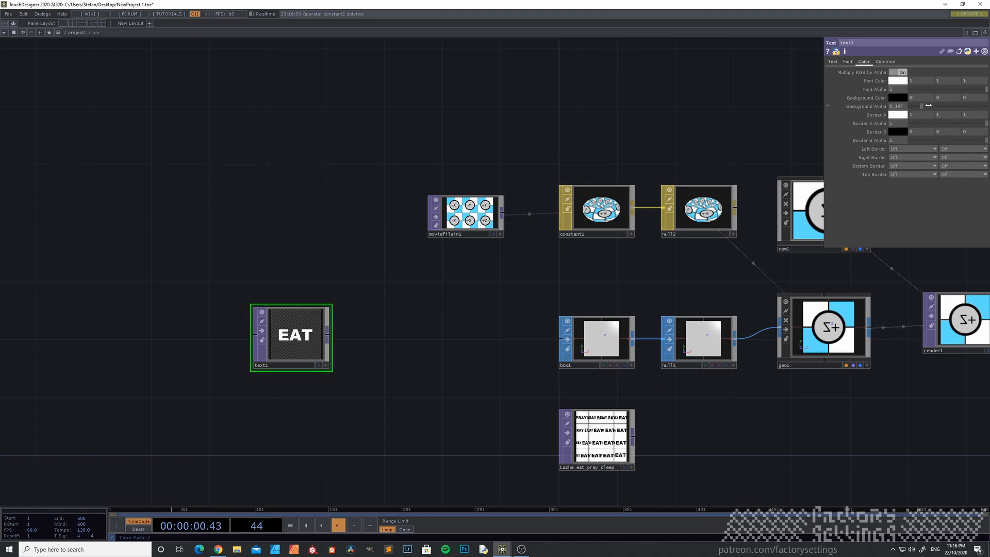
{"action": "left_click_drag", "start_coordinate": [926, 105], "coordinate": [987, 104]}
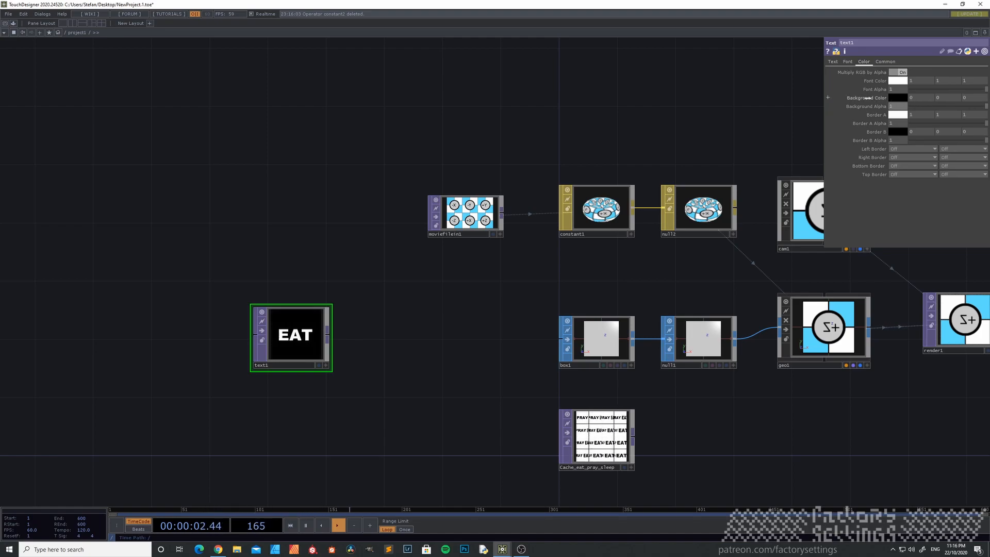
{"action": "middle_click_drag", "start_coordinate": [873, 89], "coordinate": [880, 81]}
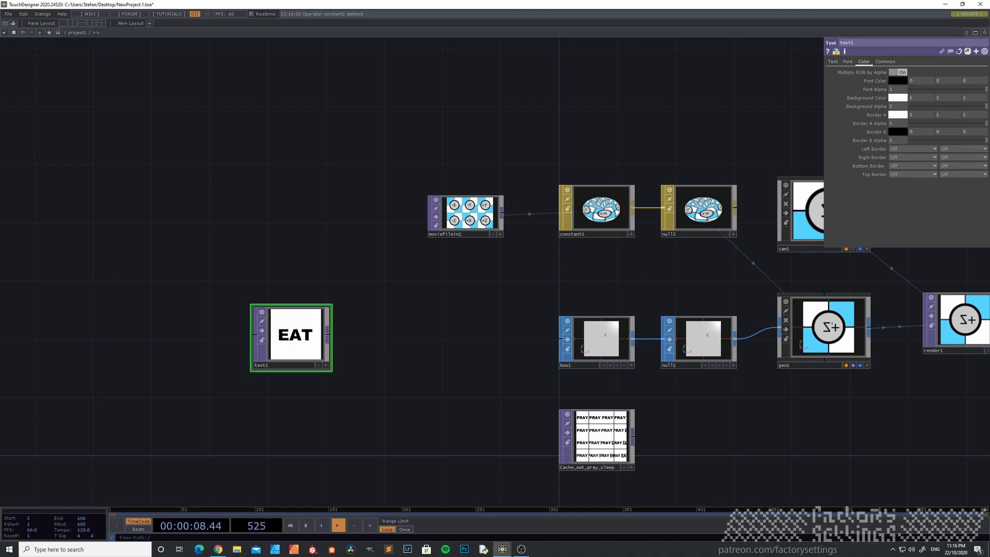
Shift text1 slightly away from the rest of the network and append a Null TOP to its output.
{"action": "scroll", "coordinate": [390, 356], "scroll_direction": "down", "scroll_amount": 2}
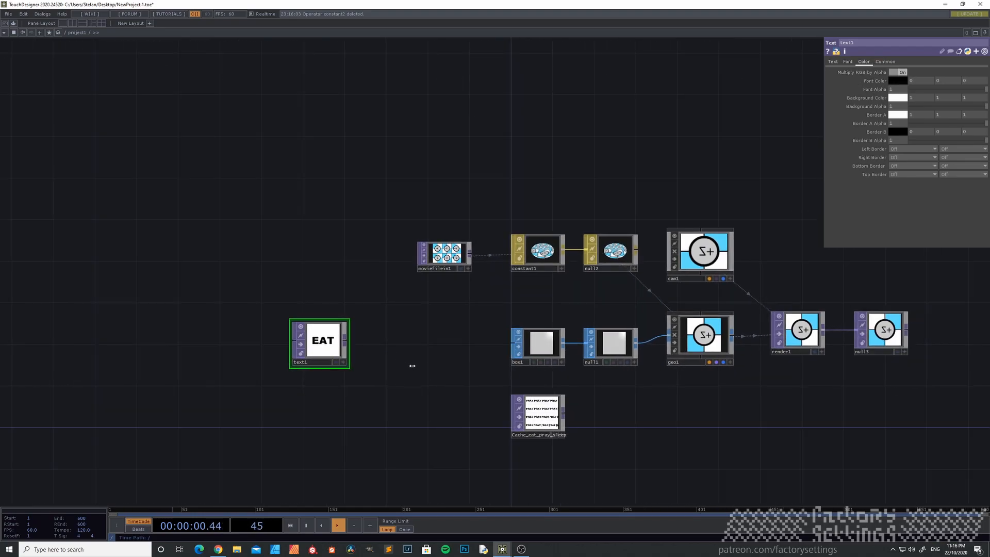
{"action": "left_click_drag", "start_coordinate": [417, 371], "coordinate": [332, 332]}
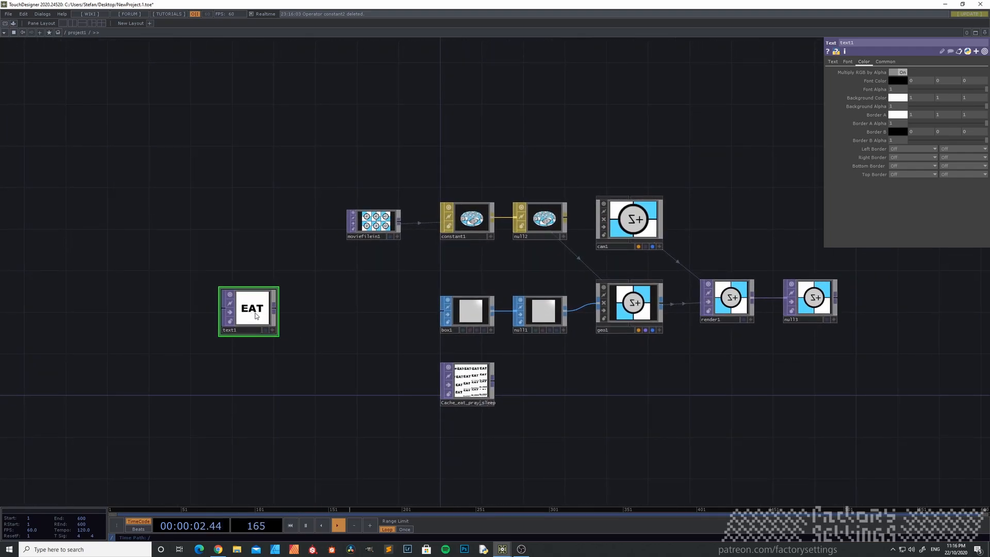
{"action": "left_click_drag", "start_coordinate": [260, 314], "coordinate": [252, 317]}
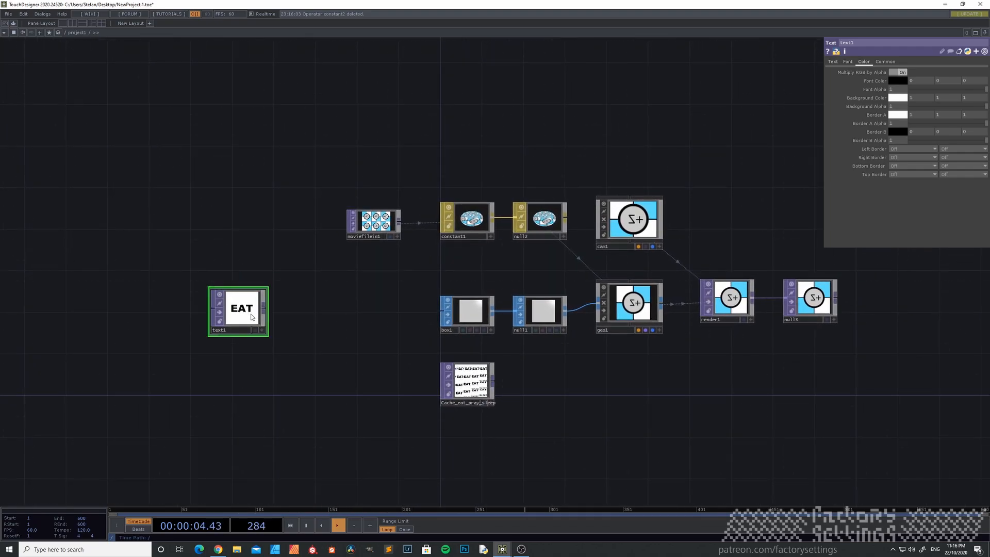
{"action": "key", "text": "alt+n"}
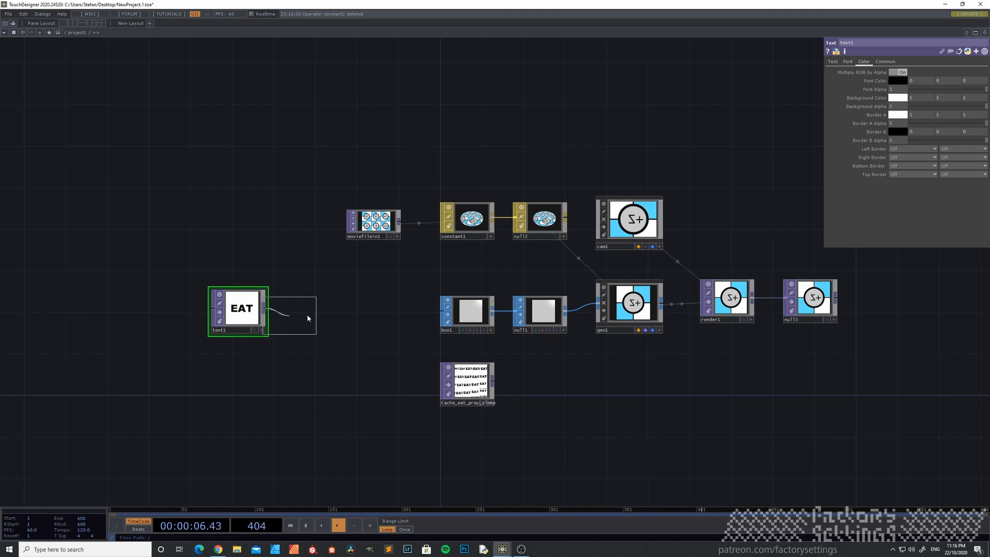
{"action": "left_click", "coordinate": [331, 312]}
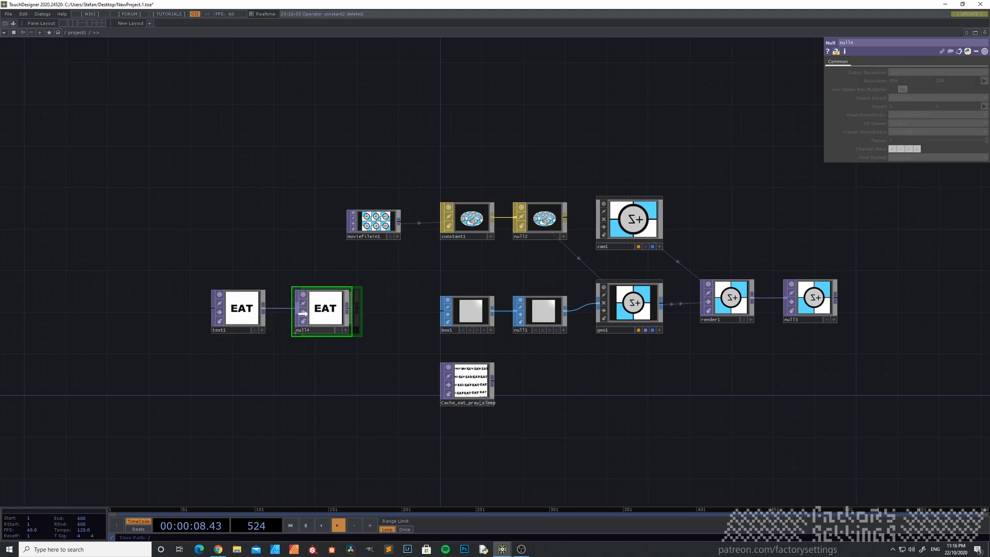
{"action": "left_click_drag", "start_coordinate": [330, 377], "coordinate": [367, 359]}
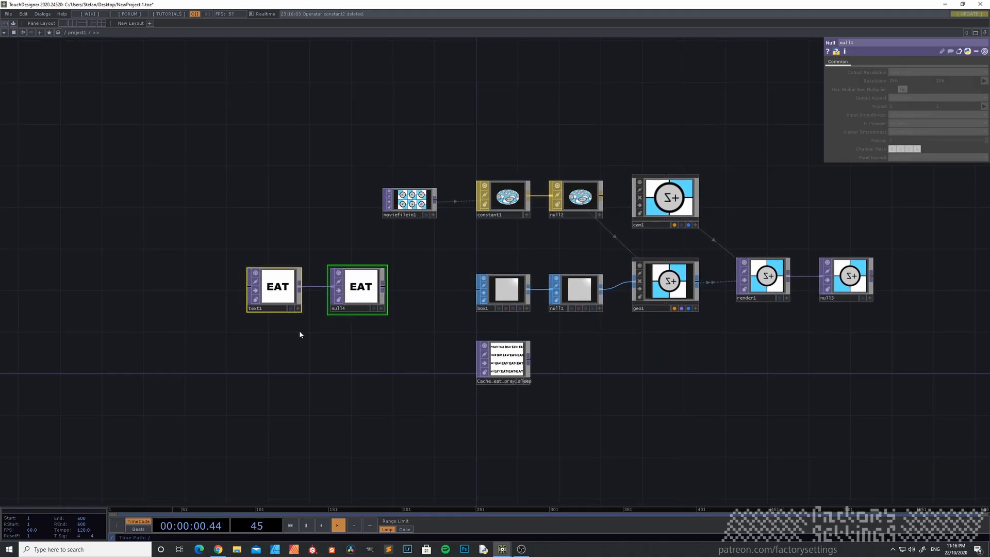
Duplicate text1 with its null below the originals and change the copied Text TOP's text to PRAY.
{"action": "key", "text": "ctrl+c"}
{"action": "key", "text": "ctrl+v"}
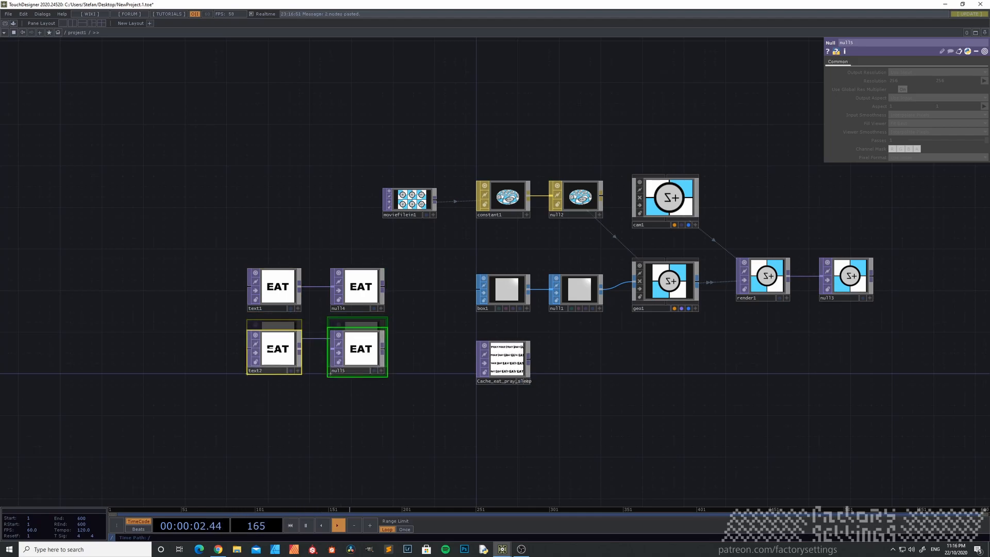
{"action": "left_click", "coordinate": [275, 356]}
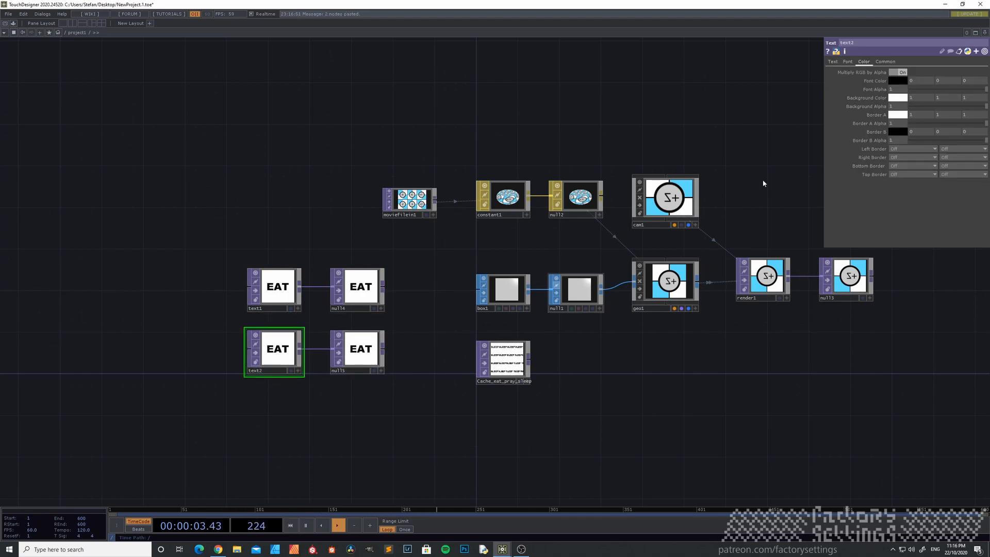
{"action": "left_click", "coordinate": [834, 63]}
{"action": "type", "text": "PRAY"}
{"action": "key", "text": "Return"}
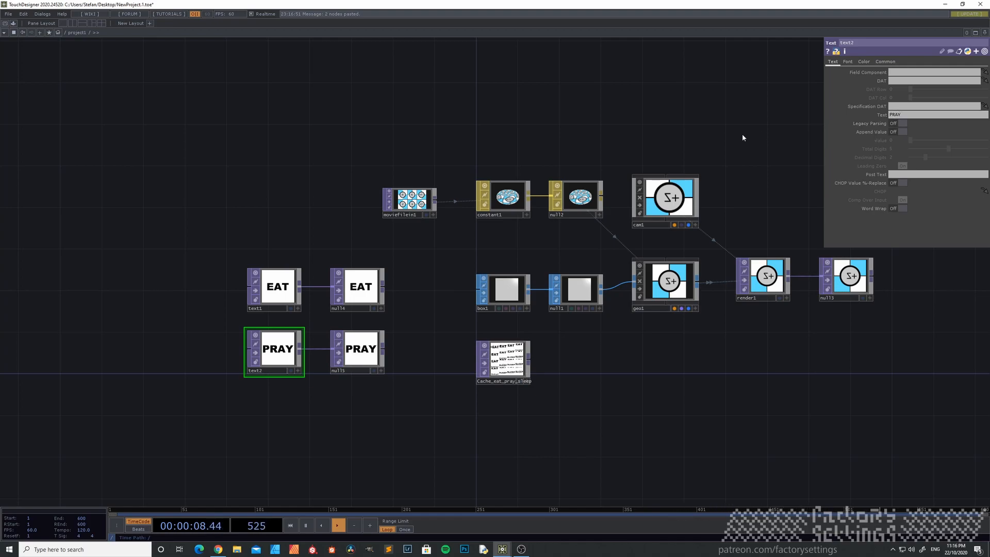
Duplicate the PRAY text and null pair below it and change the new Text TOP's text to SLEEP.
{"action": "left_click_drag", "start_coordinate": [398, 415], "coordinate": [225, 347]}
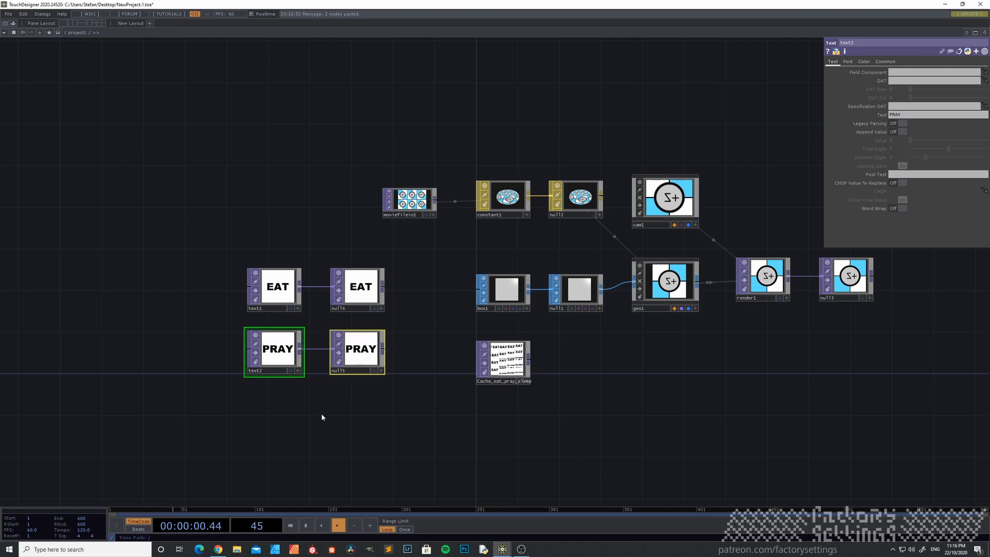
{"action": "key", "text": "ctrl+v"}
{"action": "left_click", "coordinate": [285, 420]}
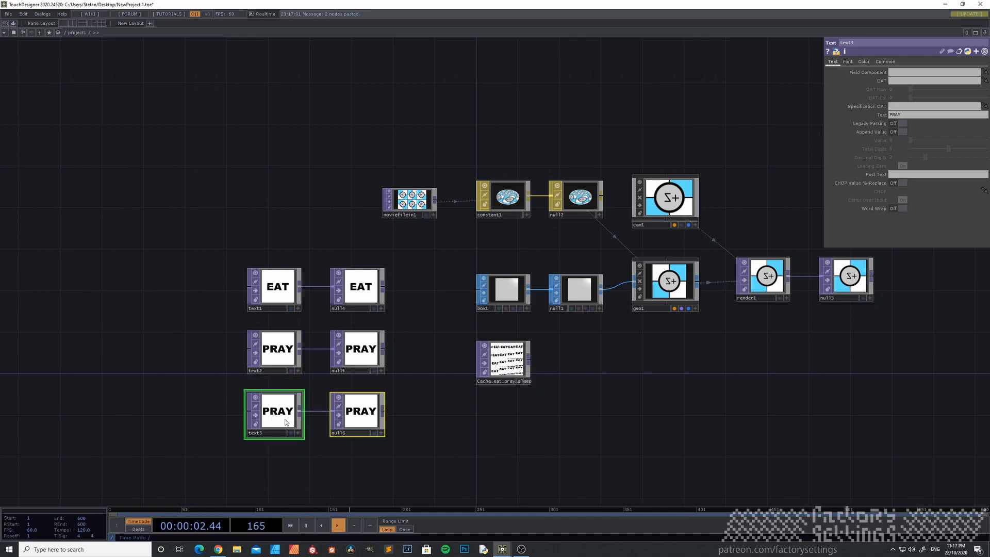
{"action": "left_click", "coordinate": [908, 116]}
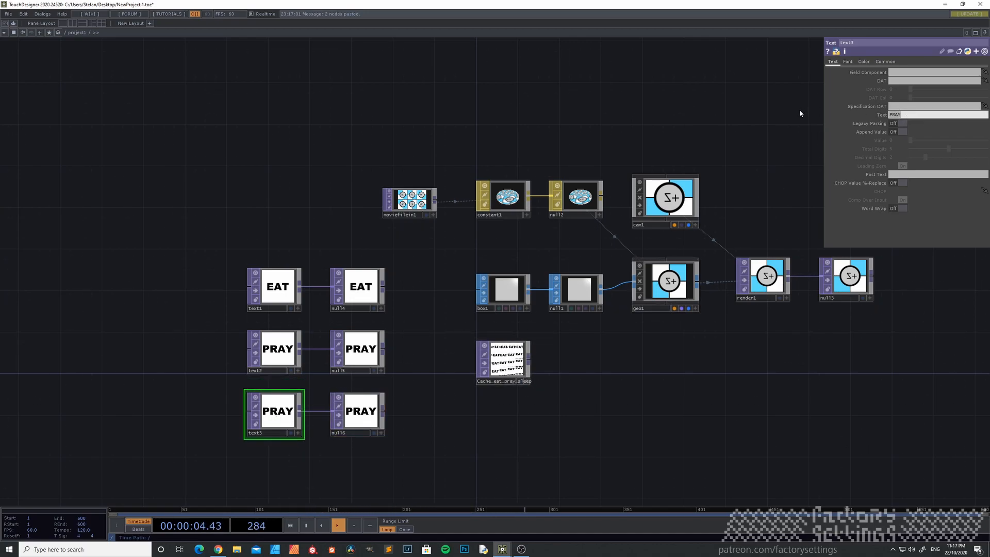
{"action": "type", "text": "SLEEP"}
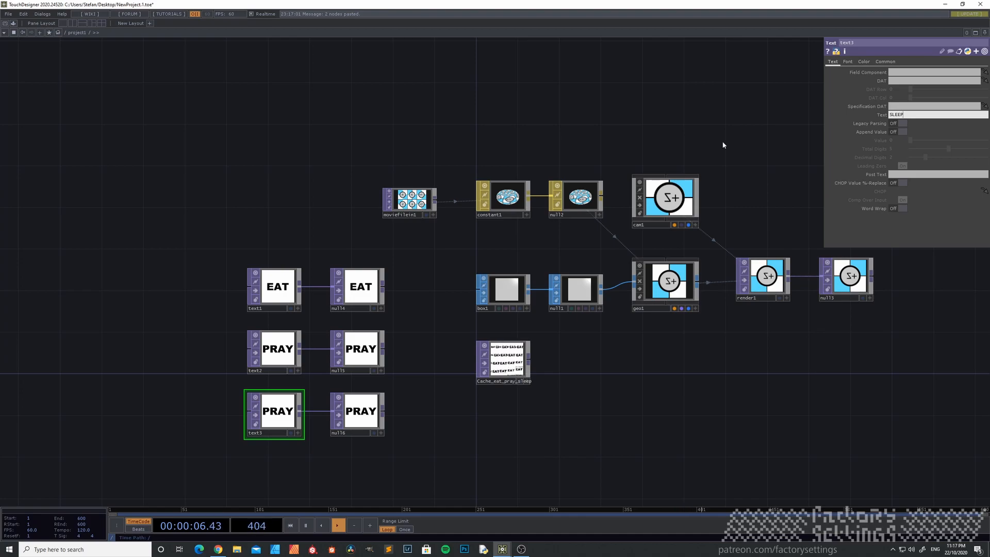
{"action": "key", "text": "Return"}
{"action": "scroll", "coordinate": [267, 386], "scroll_direction": "up", "scroll_amount": 3}
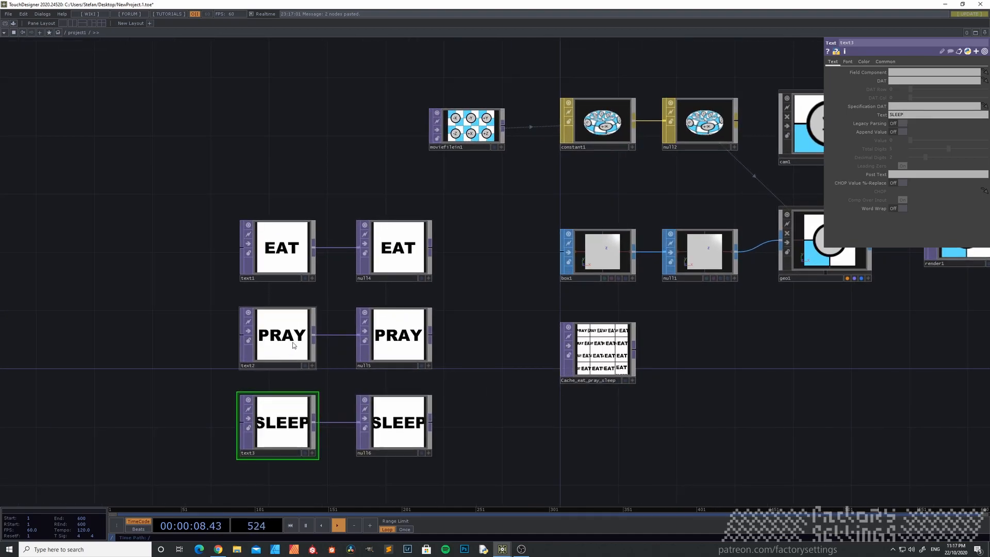
Reduce text3's font size to 82.4 so that SLEEP fits inside its frame.
{"action": "left_click", "coordinate": [290, 345]}
{"action": "left_click", "coordinate": [290, 430]}
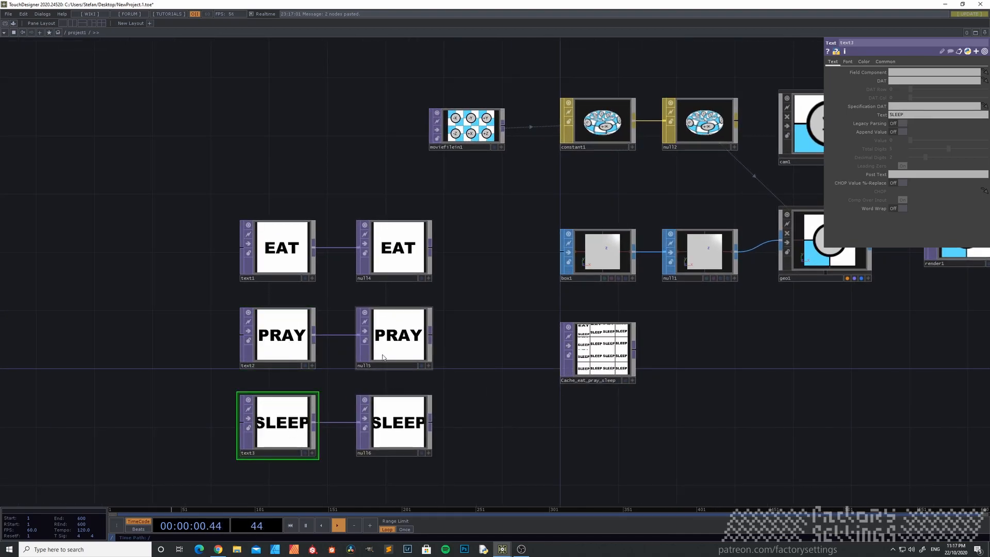
{"action": "left_click", "coordinate": [852, 64]}
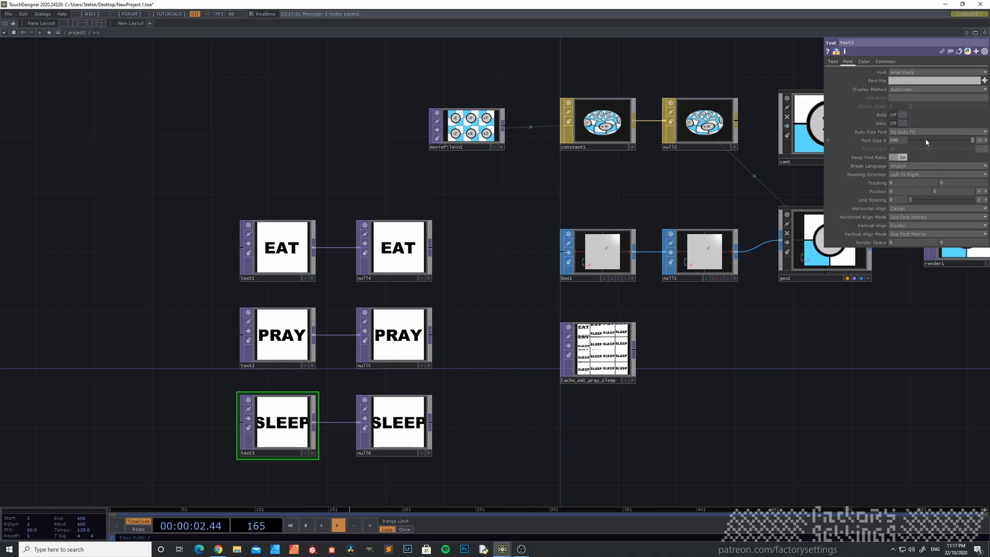
{"action": "left_click_drag", "start_coordinate": [969, 141], "coordinate": [961, 143]}
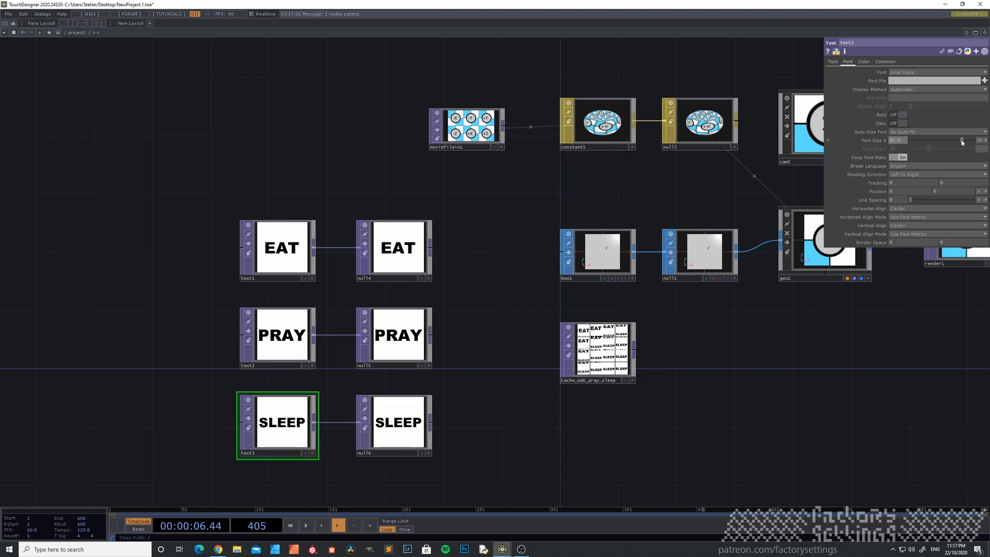
Duplicate all three text and null pairs and place the copies directly below the SLEEP pair.
{"action": "scroll", "coordinate": [332, 316], "scroll_direction": "down", "scroll_amount": 3}
{"action": "left_click_drag", "start_coordinate": [389, 453], "coordinate": [380, 431]}
{"action": "right_click_drag", "start_coordinate": [391, 417], "coordinate": [223, 205]}
{"action": "left_click_drag", "start_coordinate": [216, 316], "coordinate": [214, 249]}
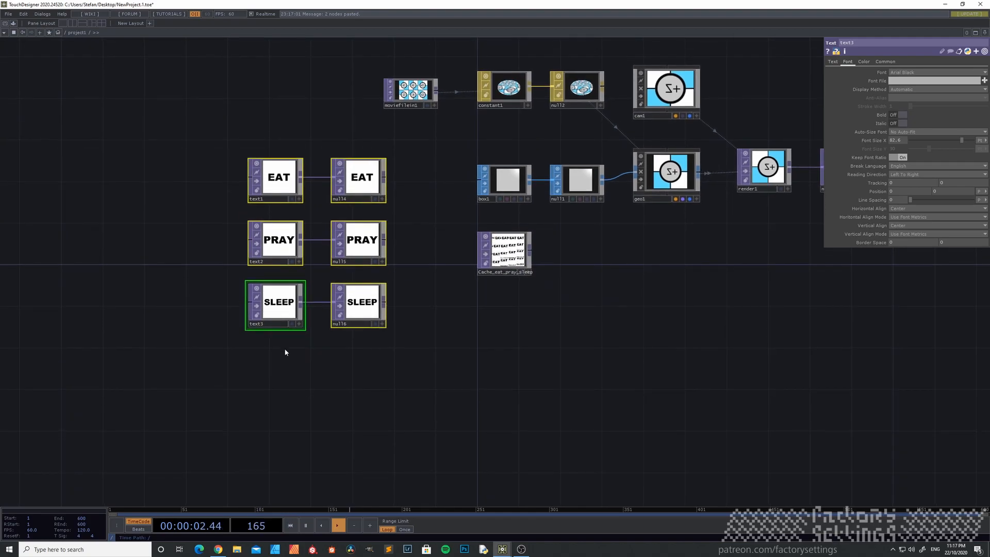
{"action": "key", "text": "ctrl+v"}
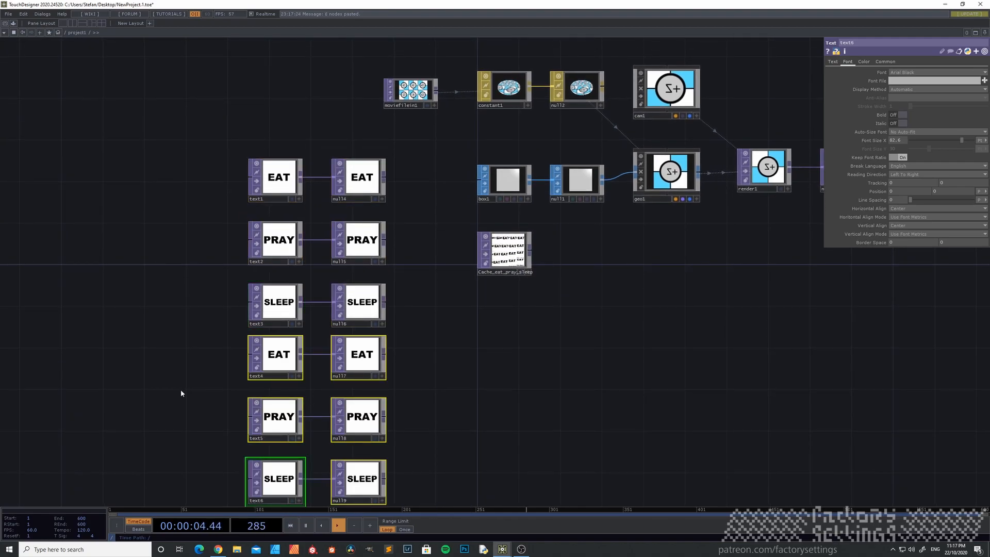
{"action": "left_click_drag", "start_coordinate": [180, 389], "coordinate": [179, 336]}
{"action": "right_click_drag", "start_coordinate": [410, 471], "coordinate": [247, 278]}
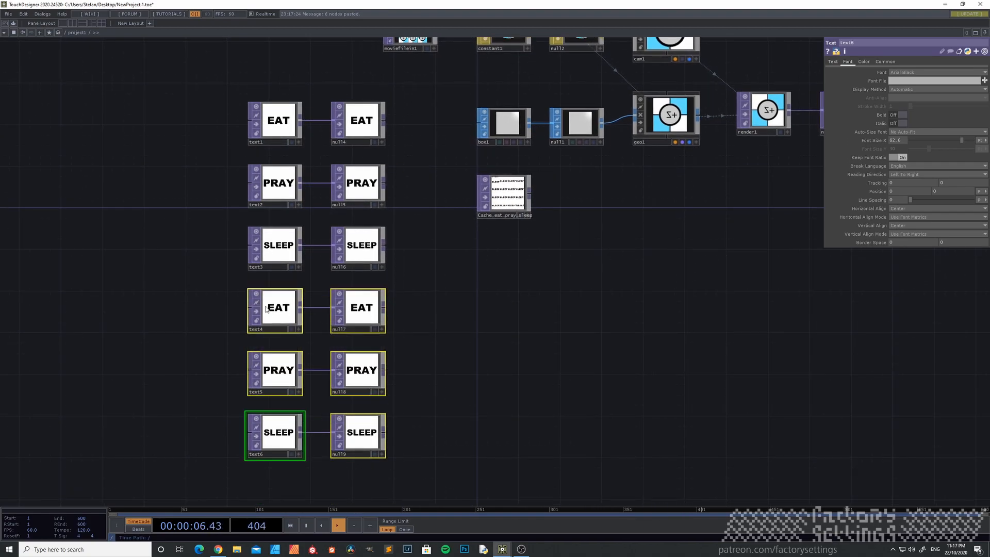
Move all six text and null pairs farther away from the render network to make room beside them.
{"action": "scroll", "coordinate": [313, 367], "scroll_direction": "down", "scroll_amount": 2}
{"action": "right_click_drag", "start_coordinate": [370, 446], "coordinate": [233, 159]}
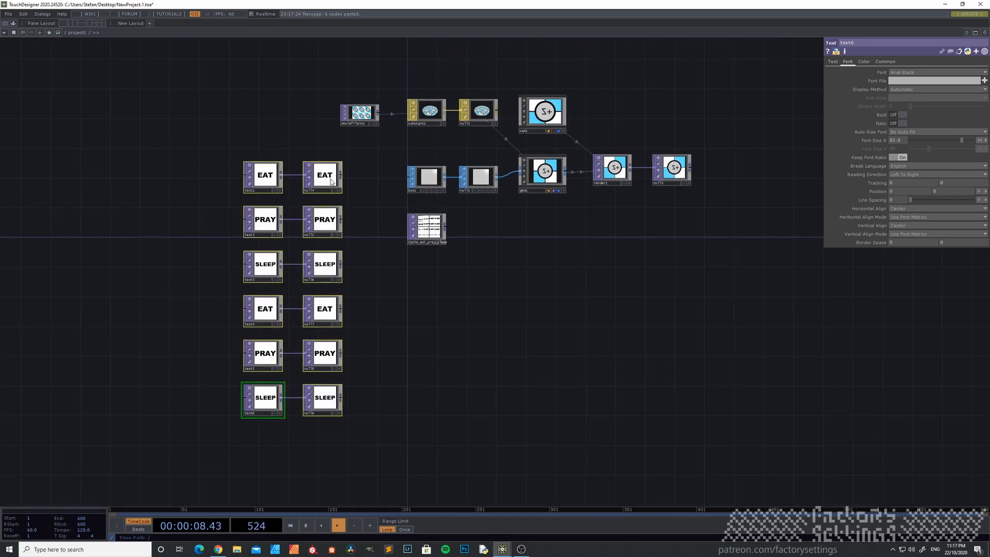
{"action": "left_click_drag", "start_coordinate": [331, 179], "coordinate": [249, 180]}
{"action": "left_click_drag", "start_coordinate": [279, 111], "coordinate": [298, 146]}
{"action": "left_click", "coordinate": [301, 169]}
{"action": "scroll", "coordinate": [301, 167], "scroll_direction": "up", "scroll_amount": 5}
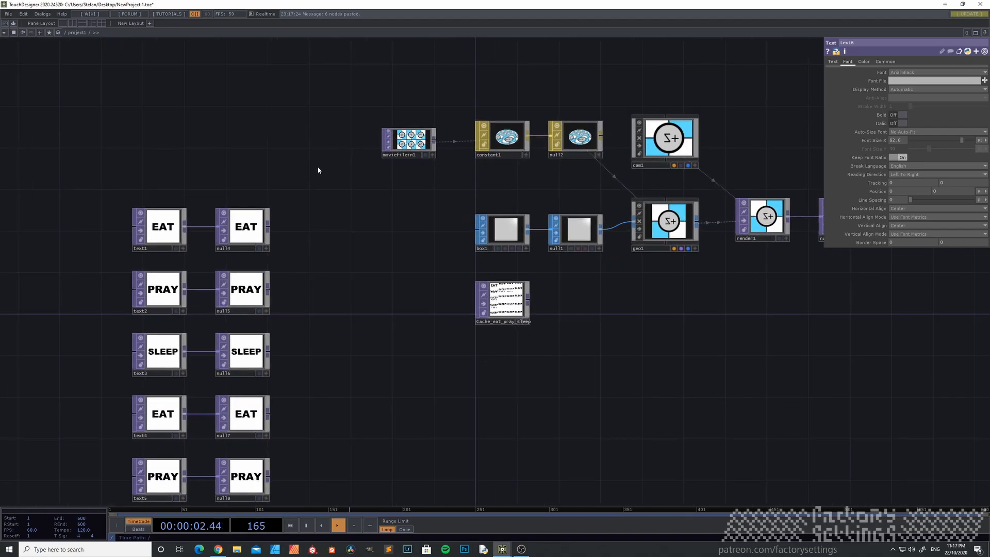
Add a Layout TOP in the free space next to null4.
{"action": "left_click_drag", "start_coordinate": [285, 267], "coordinate": [283, 226]}
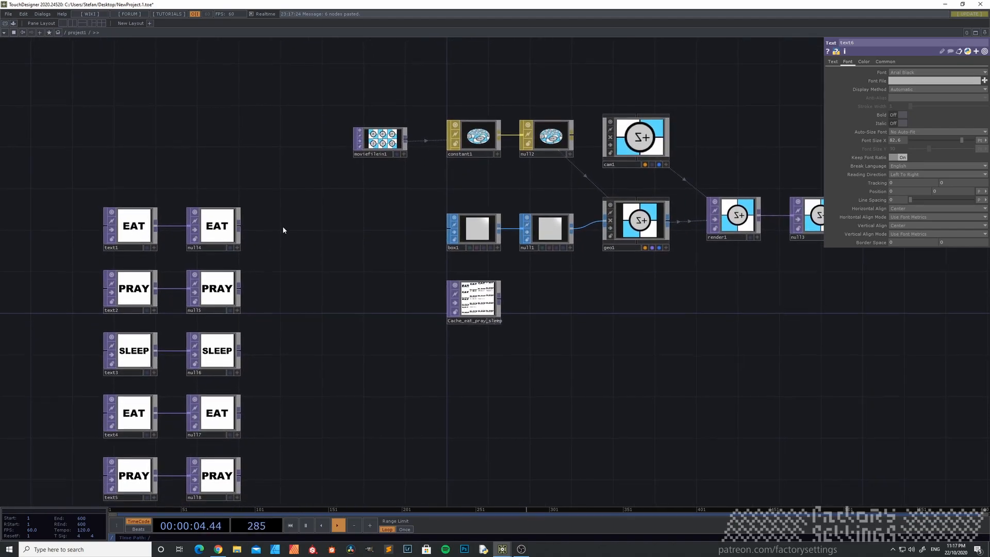
{"action": "left_click_drag", "start_coordinate": [302, 259], "coordinate": [302, 228]}
{"action": "key", "text": "Tab"}
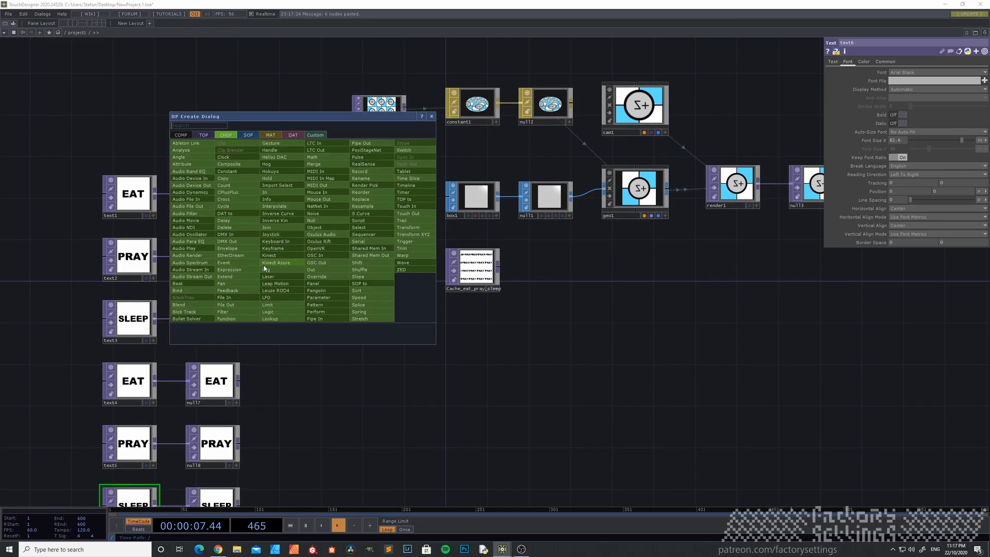
{"action": "left_click", "coordinate": [204, 135]}
{"action": "left_click", "coordinate": [237, 244]}
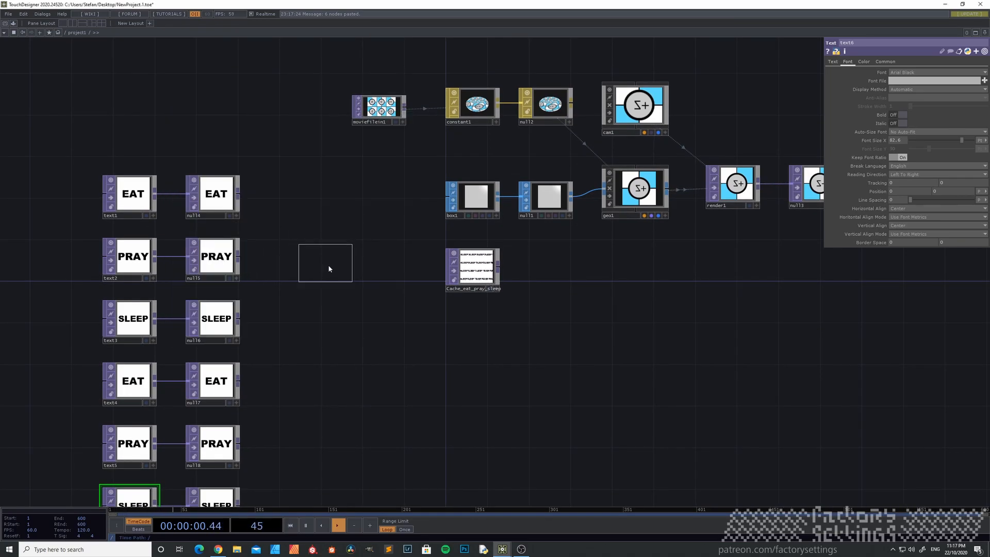
{"action": "left_click", "coordinate": [326, 199]}
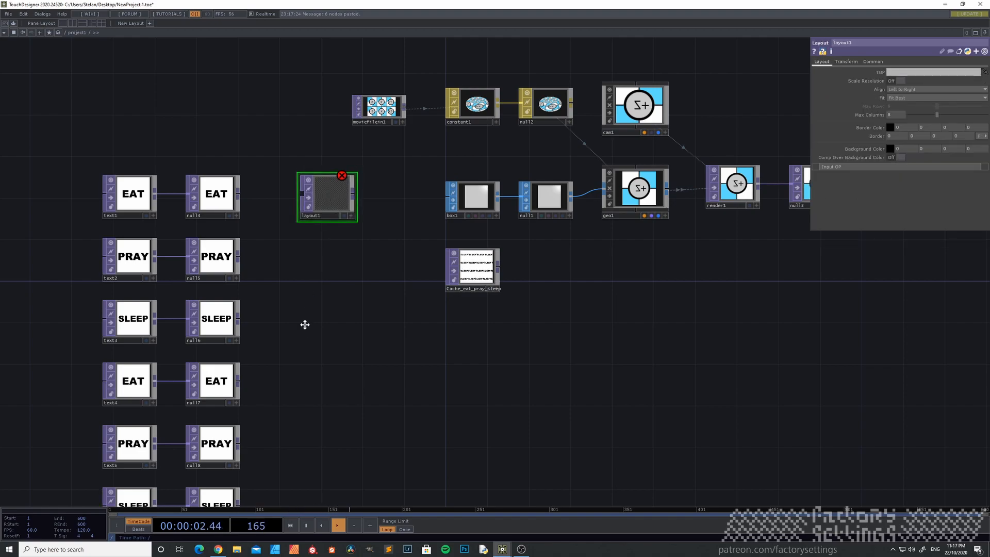
Connect all six Null TOPs, null4 through null9, to layout1's input in one go.
{"action": "left_click_drag", "start_coordinate": [295, 364], "coordinate": [327, 278]}
{"action": "right_click_drag", "start_coordinate": [287, 460], "coordinate": [247, 76]}
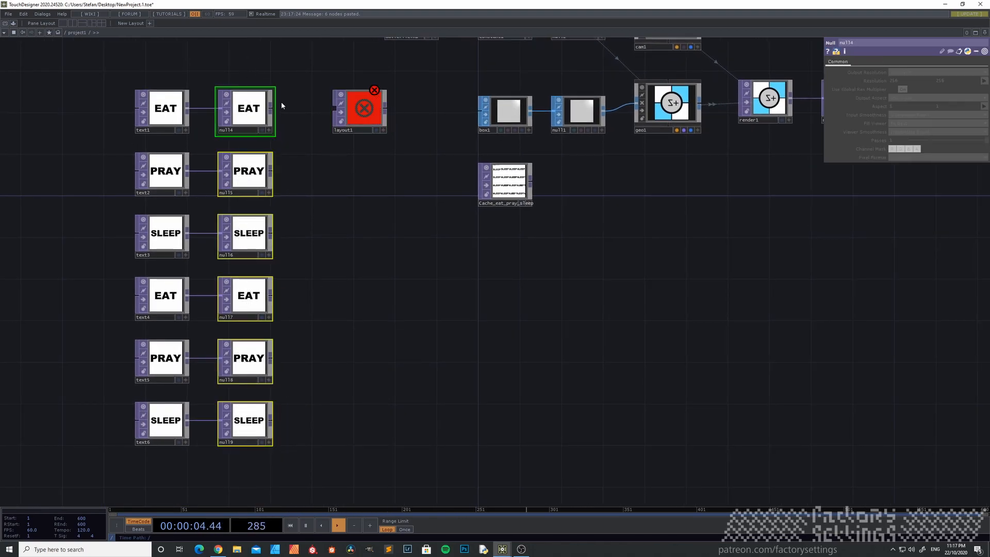
{"action": "left_click_drag", "start_coordinate": [323, 109], "coordinate": [334, 109]}
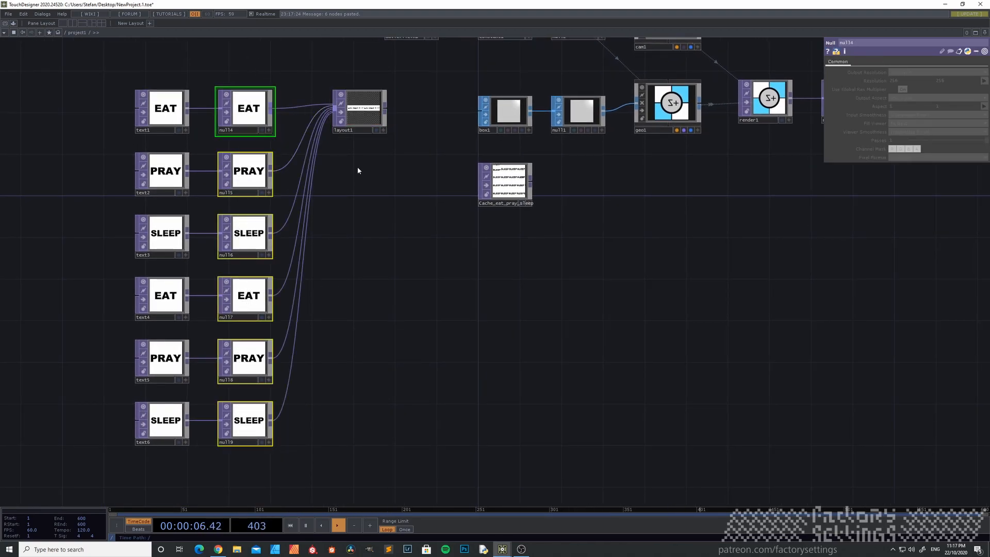
{"action": "left_click_drag", "start_coordinate": [358, 171], "coordinate": [332, 261]}
{"action": "scroll", "coordinate": [332, 209], "scroll_direction": "up", "scroll_amount": 5}
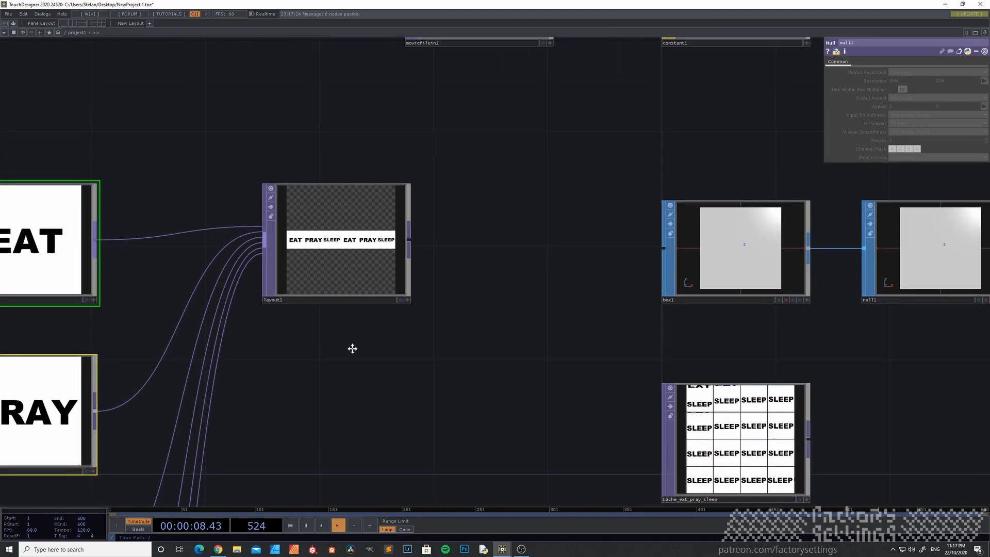
Set layout1's fit to Native Resolution and turn on Scale Resolution.
{"action": "left_click", "coordinate": [335, 220]}
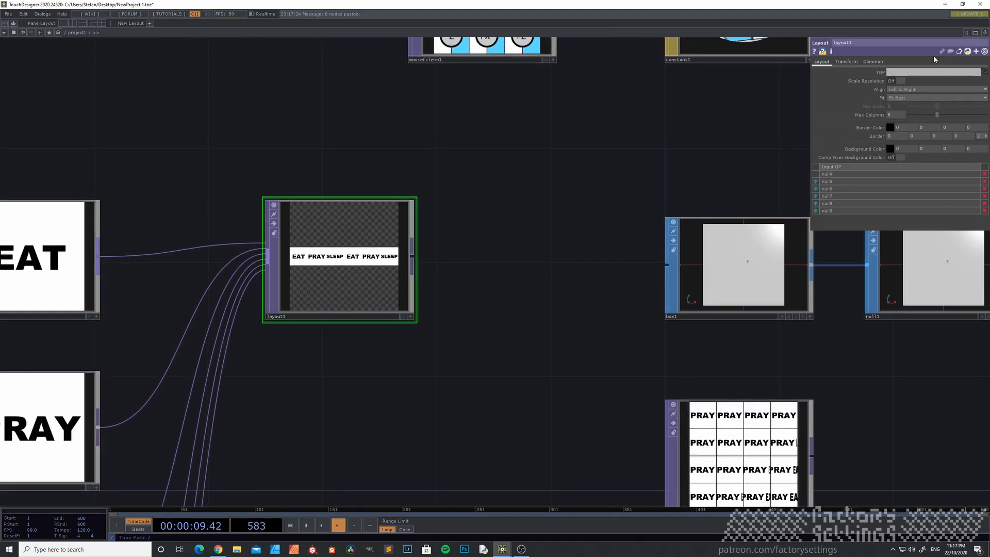
{"action": "left_click", "coordinate": [904, 98]}
{"action": "left_click", "coordinate": [908, 138]}
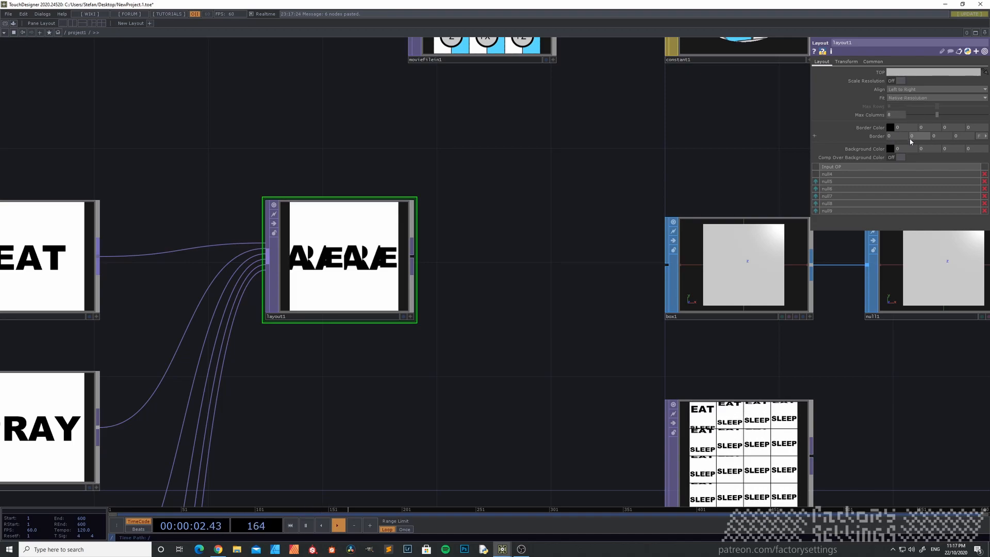
{"action": "left_click", "coordinate": [902, 81]}
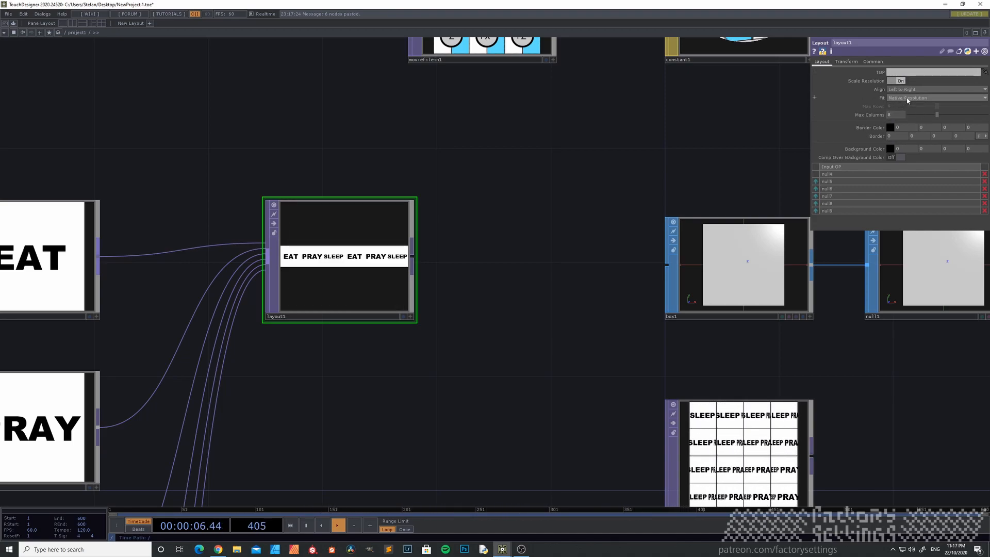
Align layout1 as Grid Rows with a maximum of 2 rows.
{"action": "left_click", "coordinate": [908, 89]}
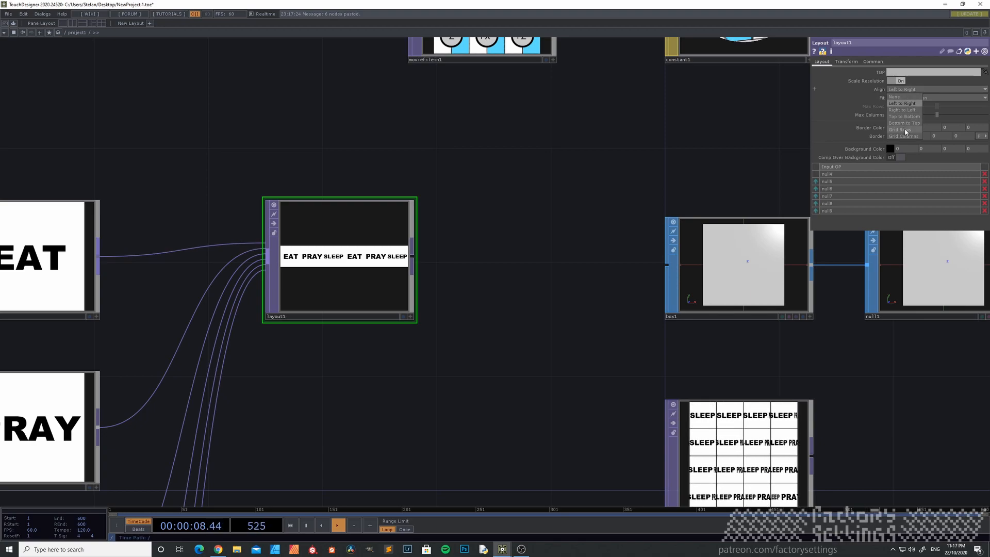
{"action": "left_click", "coordinate": [901, 130]}
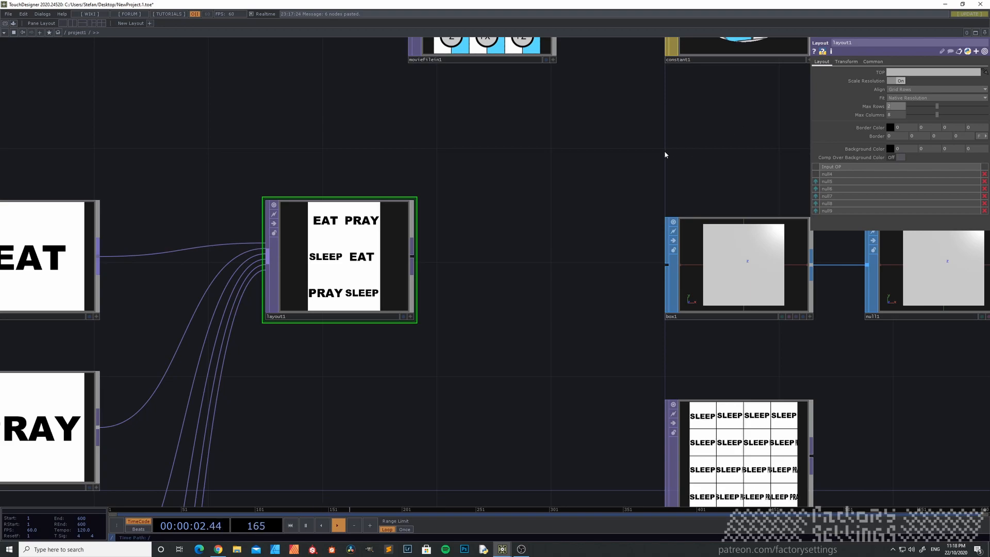
{"action": "key", "text": "Return"}
{"action": "scroll", "coordinate": [301, 284], "scroll_direction": "up", "scroll_amount": 4}
{"action": "scroll", "coordinate": [324, 250], "scroll_direction": "down", "scroll_amount": 2}
{"action": "scroll", "coordinate": [343, 321], "scroll_direction": "down", "scroll_amount": 4}
{"action": "scroll", "coordinate": [351, 299], "scroll_direction": "up", "scroll_amount": 2}
Append a Null TOP to layout1's output.
{"action": "middle_click", "coordinate": [360, 280]}
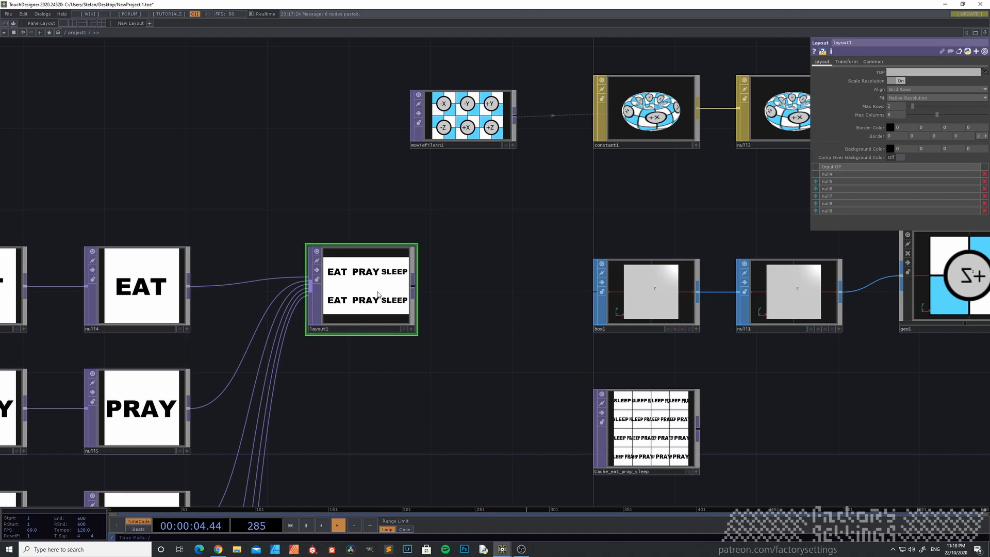
{"action": "key", "text": "alt+n"}
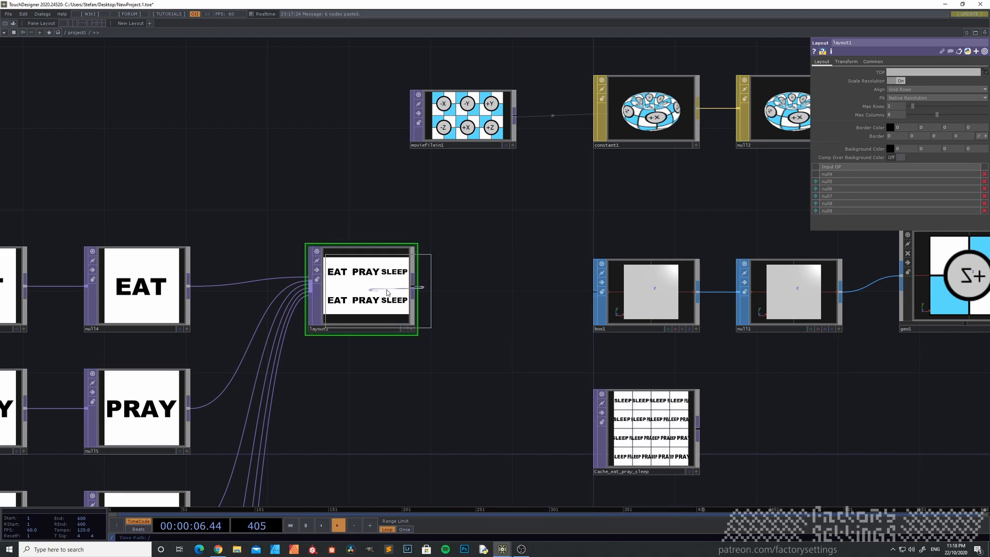
{"action": "left_click", "coordinate": [506, 291]}
Assign null10 as the Color Map of the constant1 material.
{"action": "left_click_drag", "start_coordinate": [488, 349], "coordinate": [395, 402]}
{"action": "left_click", "coordinate": [541, 175]}
{"action": "left_click_drag", "start_coordinate": [416, 345], "coordinate": [872, 118]}
{"action": "left_click_drag", "start_coordinate": [908, 109], "coordinate": [908, 109]}
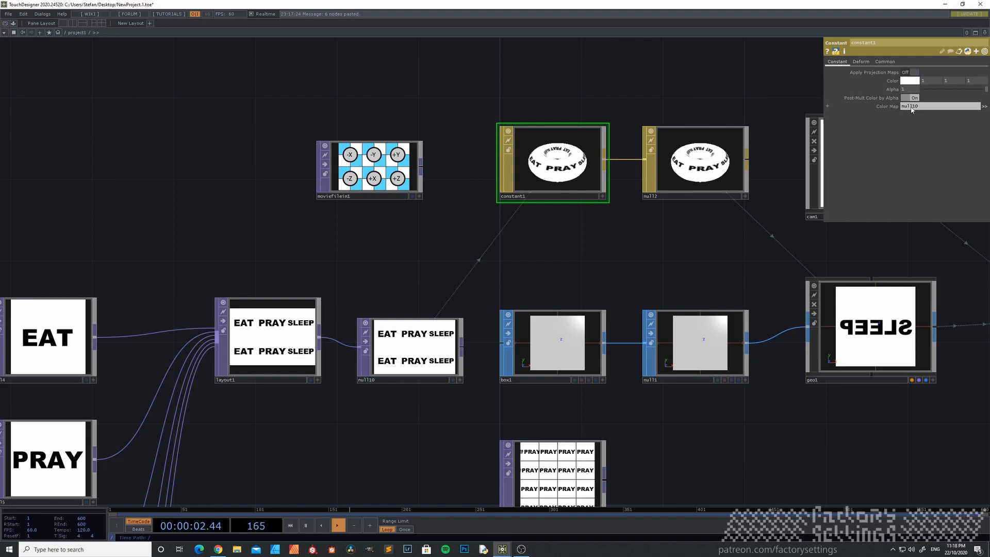
Delete the unused moviefilein1 node holding the box test texture.
{"action": "scroll", "coordinate": [487, 379], "scroll_direction": "down", "scroll_amount": 2}
{"action": "left_click_drag", "start_coordinate": [429, 410], "coordinate": [445, 357]}
{"action": "scroll", "coordinate": [445, 357], "scroll_direction": "down", "scroll_amount": 5}
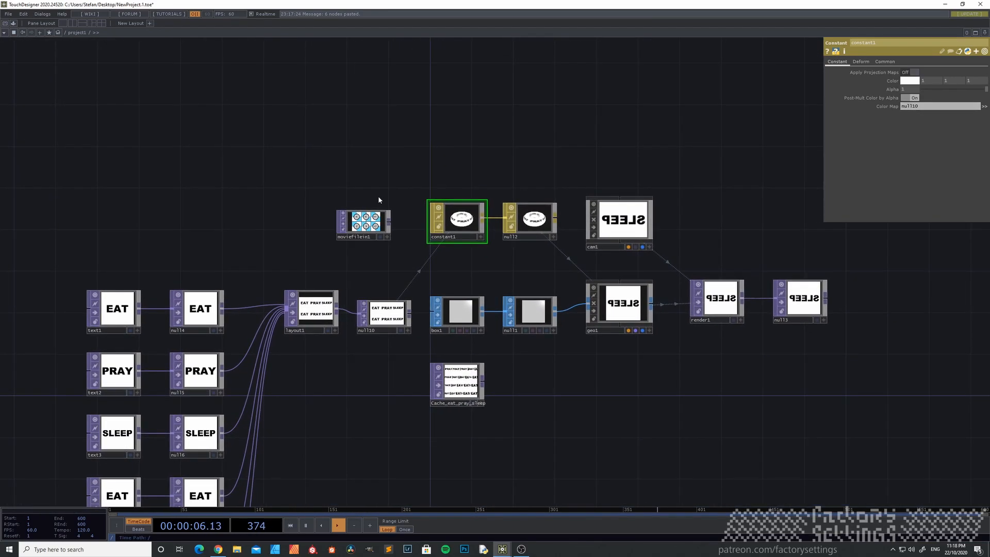
{"action": "left_click", "coordinate": [369, 226]}
{"action": "key", "text": "Delete"}
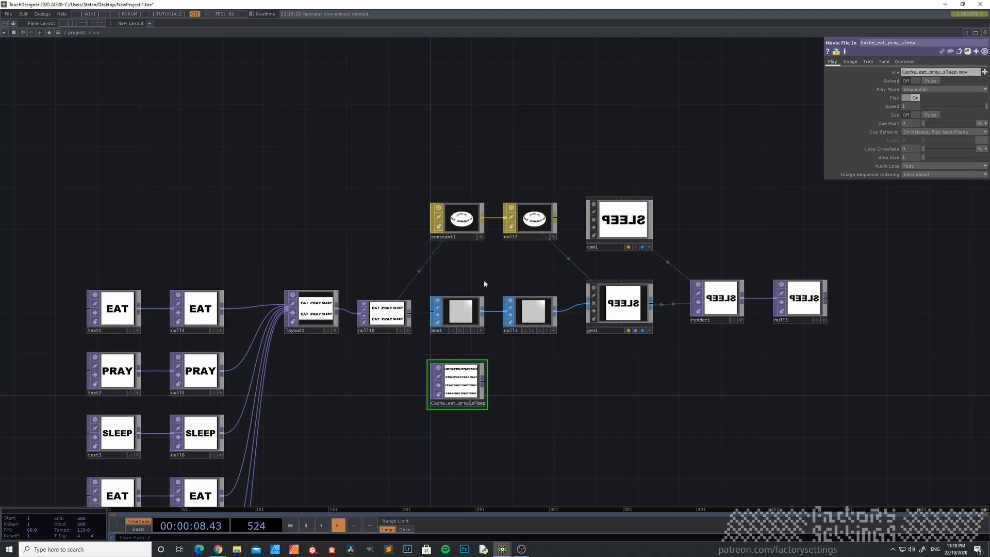
Turn off the node viewer of the Cache_eat_pray_sleep movie.
{"action": "left_click_drag", "start_coordinate": [540, 385], "coordinate": [456, 356]}
{"action": "scroll", "coordinate": [387, 361], "scroll_direction": "up", "scroll_amount": 3}
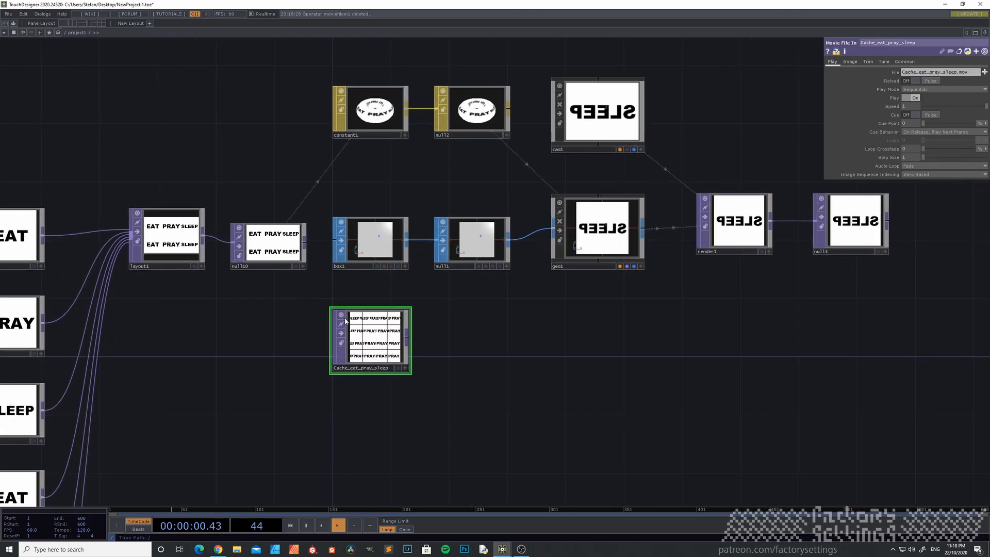
{"action": "left_click", "coordinate": [340, 316]}
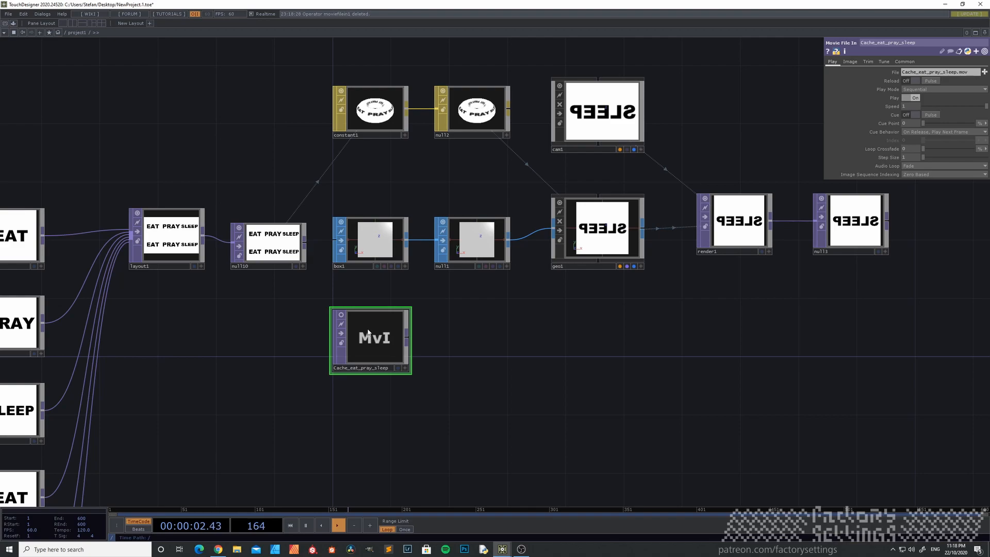
Reposition the Cache_eat_pray_sleep node in the empty network space below box1.
{"action": "scroll", "coordinate": [369, 332], "scroll_direction": "down", "scroll_amount": 5}
{"action": "left_click_drag", "start_coordinate": [358, 293], "coordinate": [356, 357]}
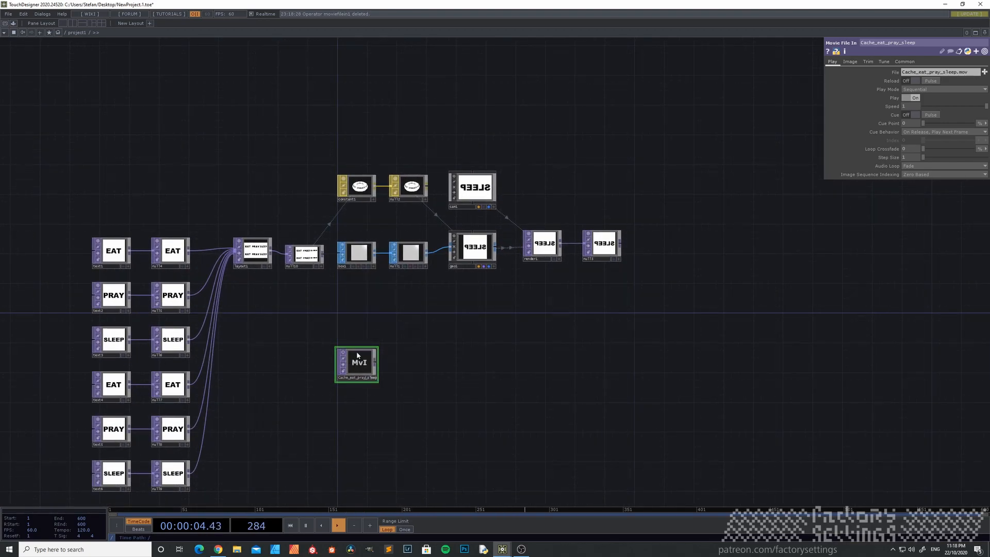
{"action": "scroll", "coordinate": [452, 310], "scroll_direction": "up", "scroll_amount": 5}
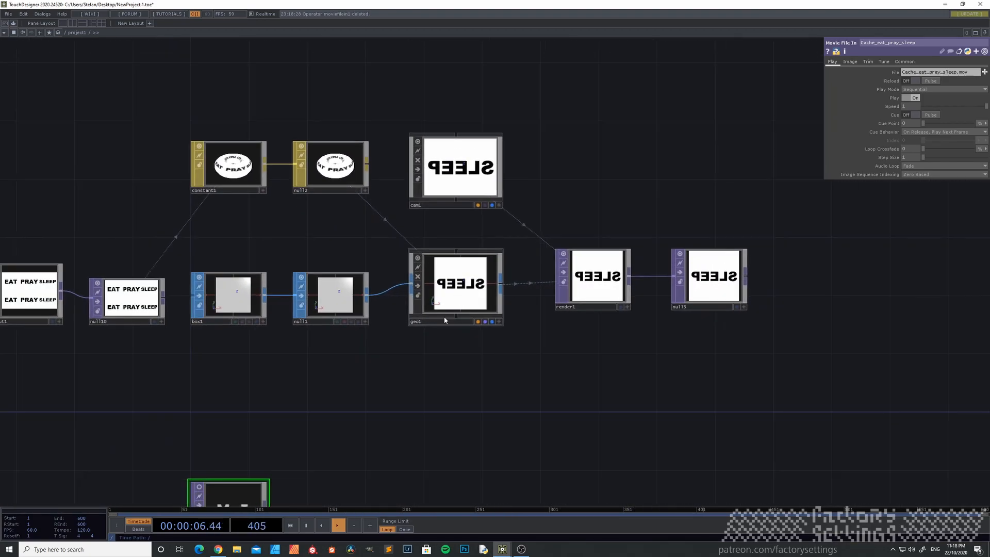
{"action": "left_click", "coordinate": [463, 289]}
{"action": "left_click_drag", "start_coordinate": [386, 394], "coordinate": [404, 346]}
{"action": "left_click_drag", "start_coordinate": [219, 447], "coordinate": [216, 361]}
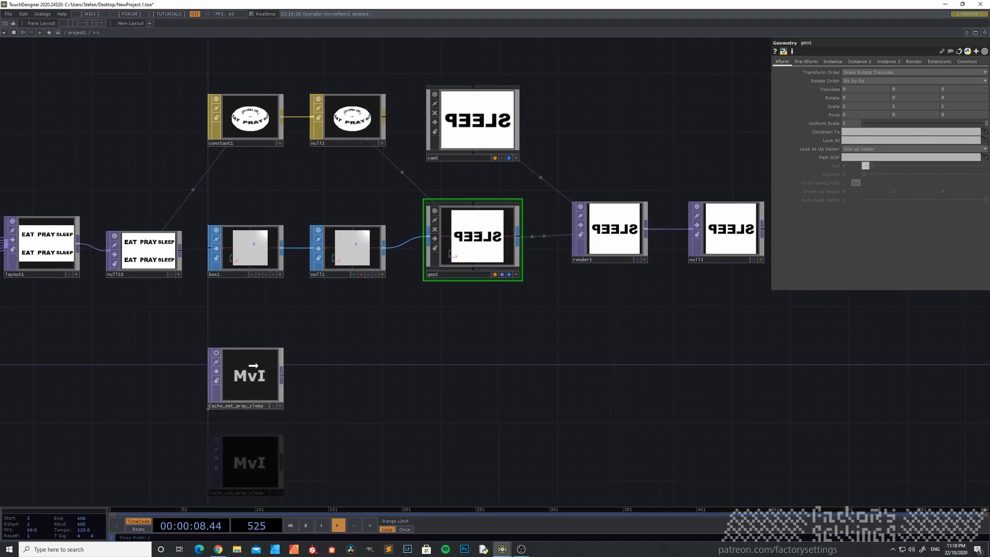
Try changing the X rotation of geo1 to preview the box's other faces.
{"action": "scroll", "coordinate": [216, 371], "scroll_direction": "up", "scroll_amount": 5}
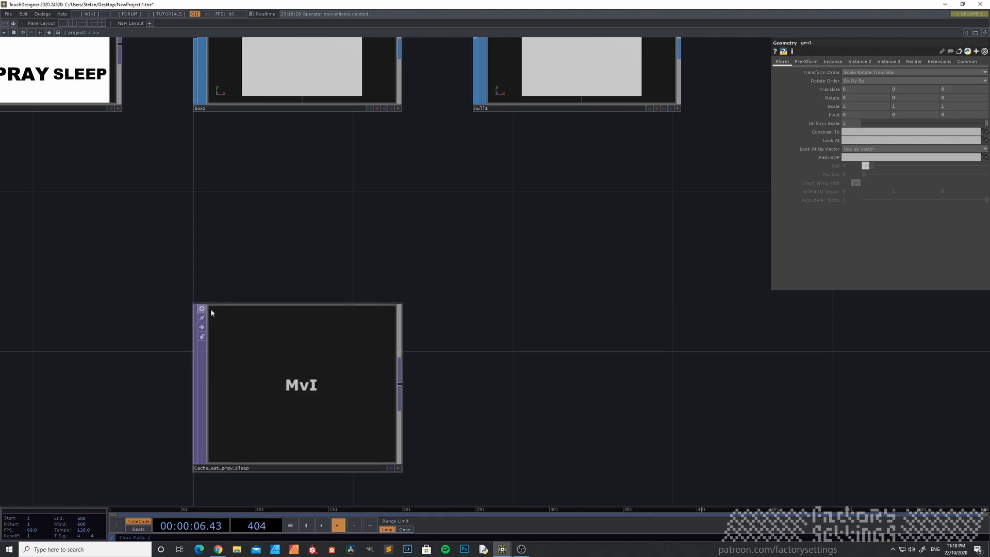
{"action": "left_click_drag", "start_coordinate": [318, 251], "coordinate": [282, 280]}
{"action": "scroll", "coordinate": [429, 278], "scroll_direction": "down", "scroll_amount": 6}
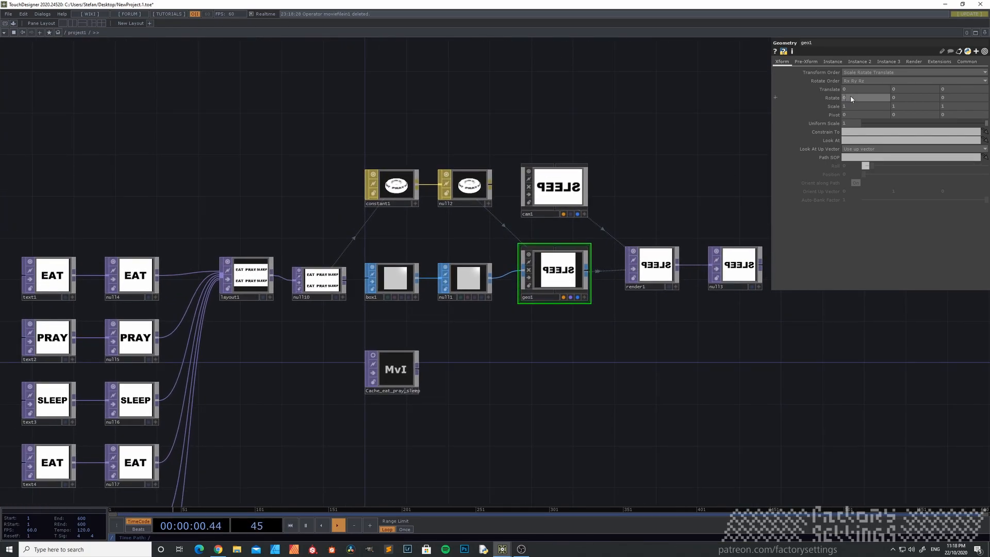
{"action": "mouse_move", "coordinate": [856, 83]}
{"action": "middle_mouse_down"}
{"action": "mouse_move", "coordinate": [877, 83]}
{"action": "mouse_move", "coordinate": [845, 83]}
{"action": "middle_mouse_up"}
{"action": "left_click_drag", "start_coordinate": [521, 355], "coordinate": [559, 320]}
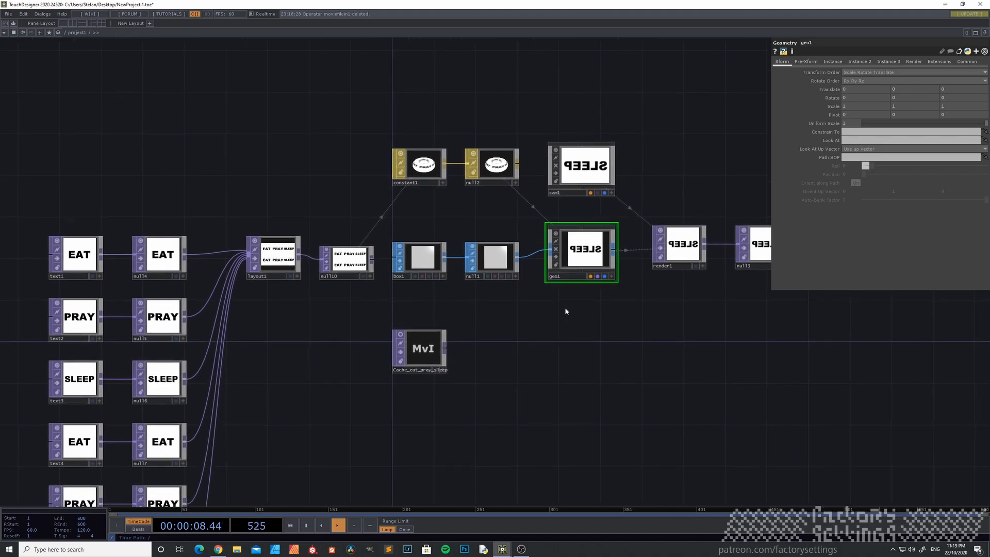
Toggle Italic on and off for text3 and text6 to identify which one textures the rendered box face.
{"action": "left_click_drag", "start_coordinate": [548, 376], "coordinate": [577, 331]}
{"action": "left_click_drag", "start_coordinate": [291, 416], "coordinate": [290, 347]}
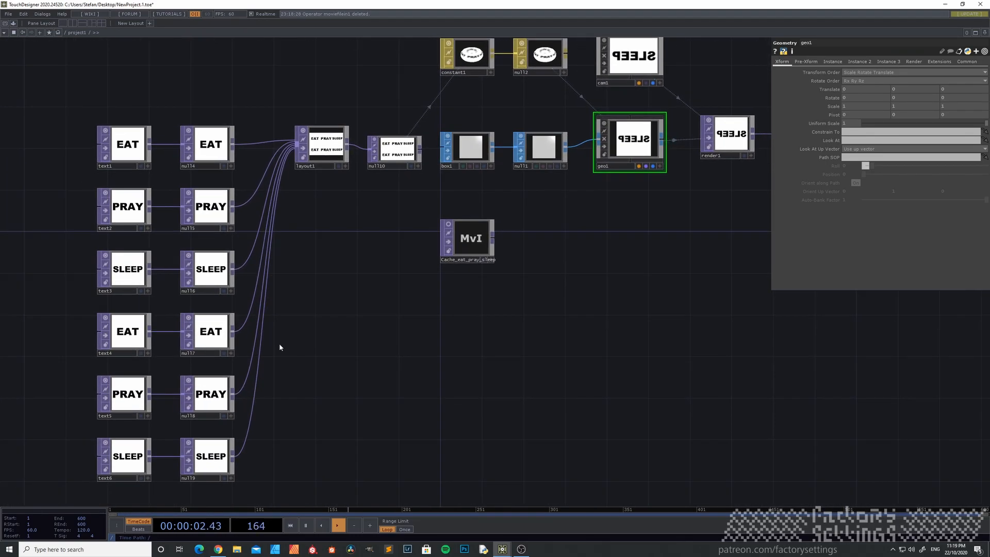
{"action": "left_click", "coordinate": [125, 274]}
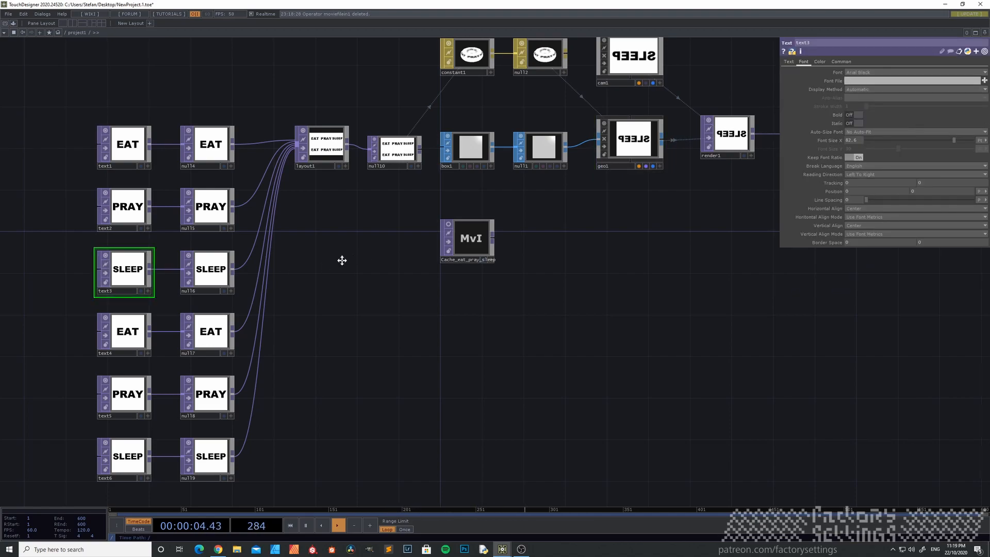
{"action": "left_click_drag", "start_coordinate": [347, 257], "coordinate": [314, 274]}
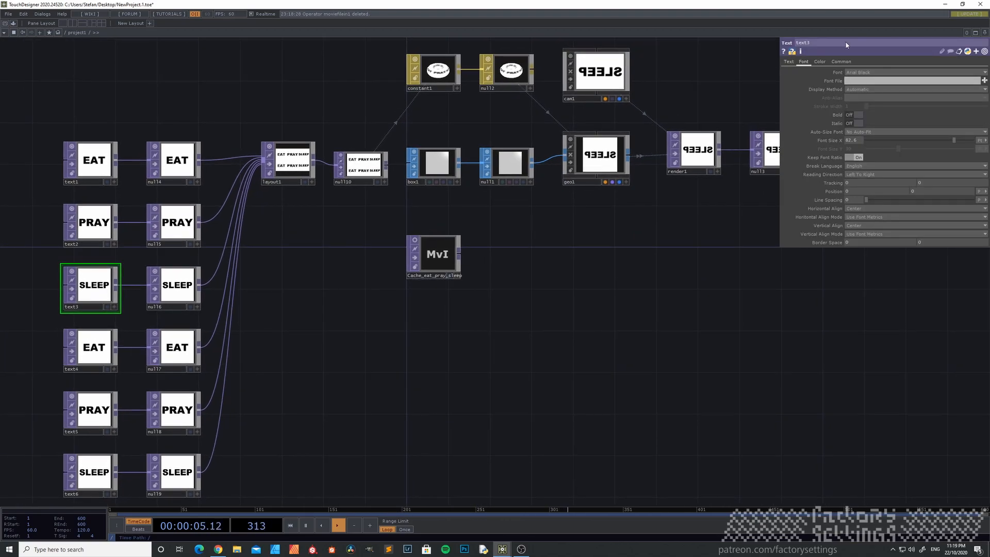
{"action": "left_click", "coordinate": [858, 124]}
{"action": "left_click", "coordinate": [858, 124]}
{"action": "left_click", "coordinate": [90, 476]}
{"action": "left_click", "coordinate": [858, 124]}
{"action": "left_click", "coordinate": [858, 124]}
Insert a Flip TOP between text6 and null9, with text6 moved aside, and turn on its Flip X.
{"action": "left_click_drag", "start_coordinate": [322, 439], "coordinate": [454, 348]}
{"action": "left_click_drag", "start_coordinate": [205, 389], "coordinate": [113, 389]}
{"action": "right_click", "coordinate": [213, 387]}
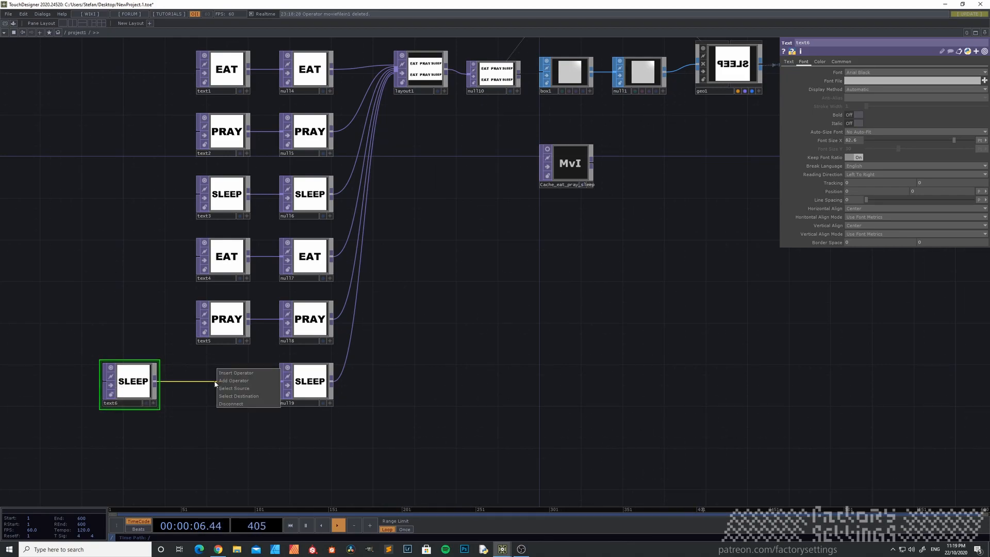
{"action": "left_click", "coordinate": [242, 374]}
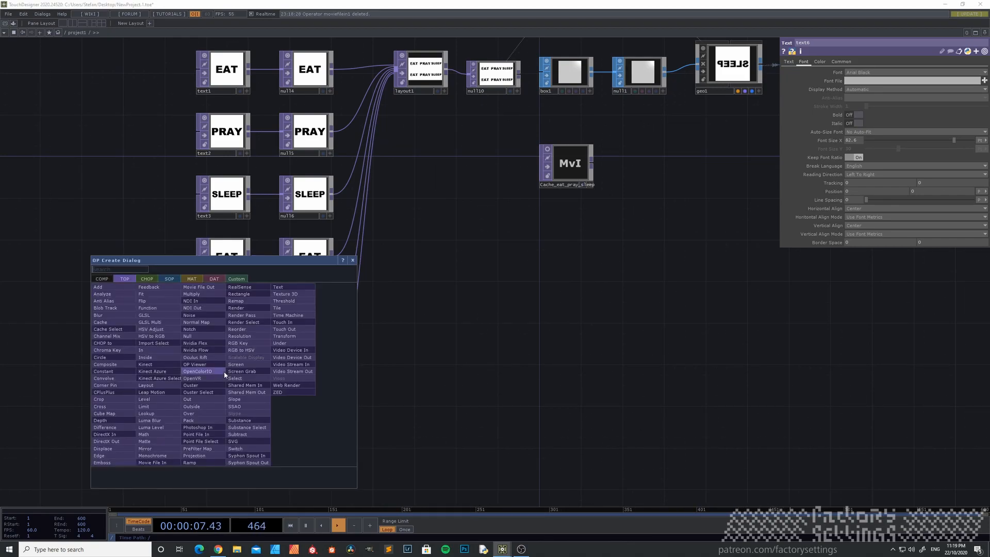
{"action": "left_click", "coordinate": [159, 302]}
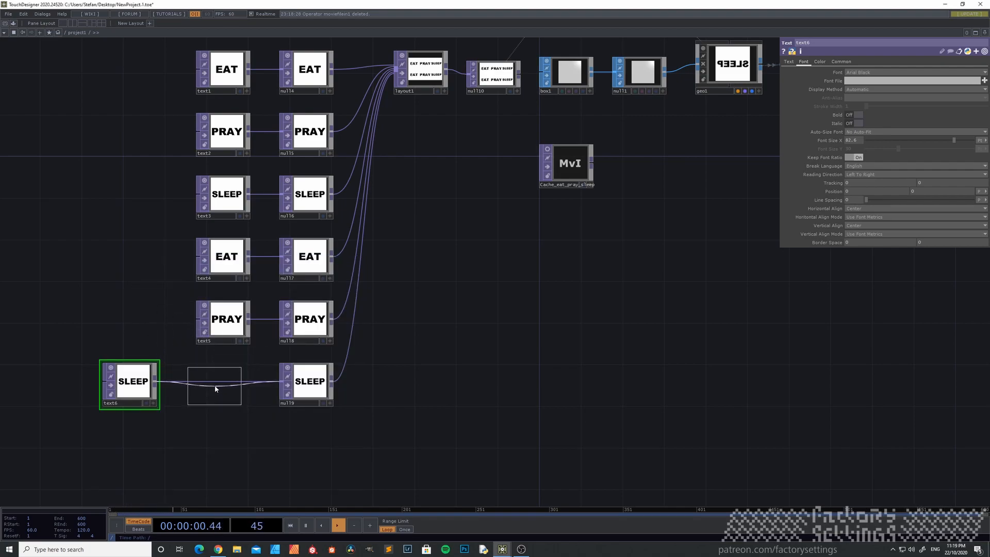
{"action": "left_click", "coordinate": [216, 390]}
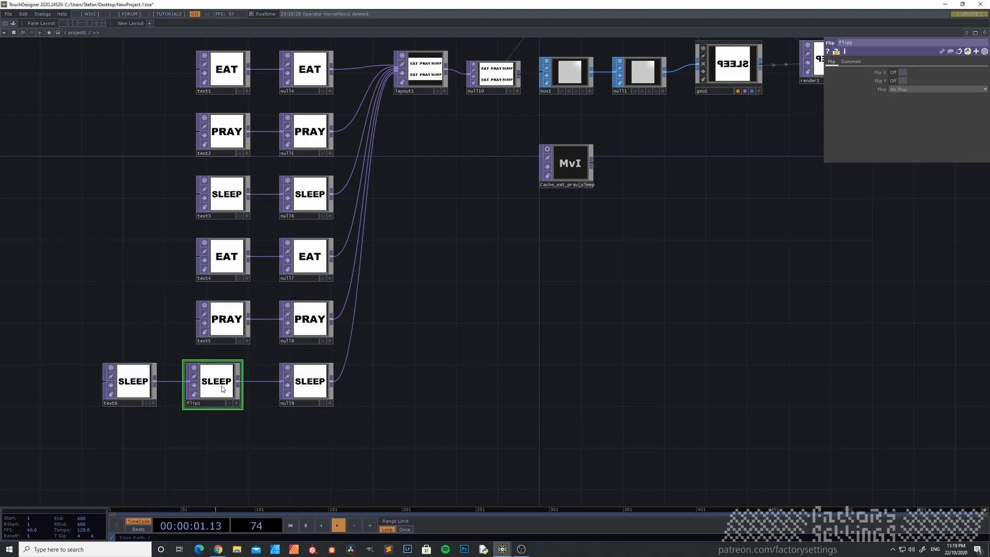
{"action": "left_click", "coordinate": [902, 73]}
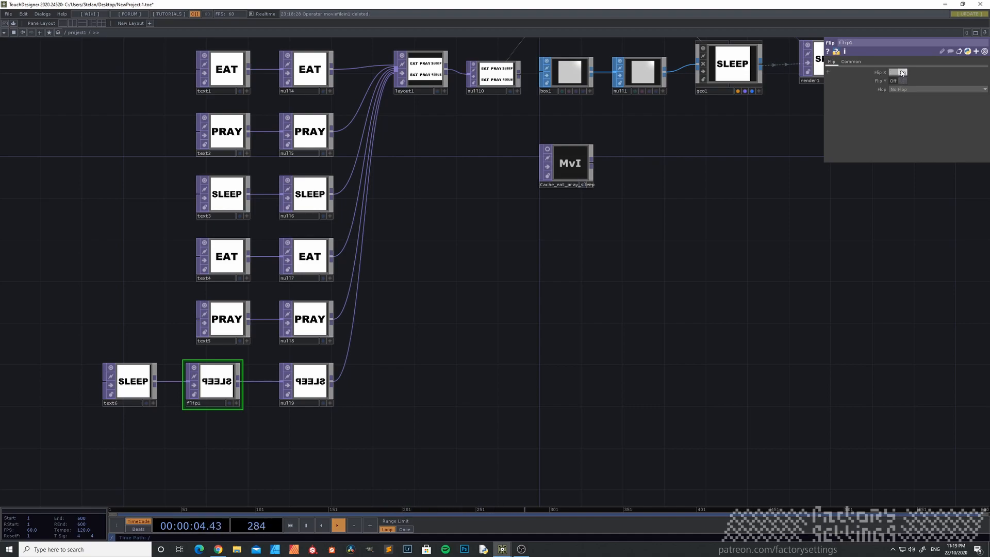
Set the X rotation of geo1 to 90.
{"action": "left_click_drag", "start_coordinate": [690, 156], "coordinate": [559, 258]}
{"action": "left_click_drag", "start_coordinate": [561, 319], "coordinate": [626, 259]}
{"action": "left_click_drag", "start_coordinate": [353, 259], "coordinate": [379, 265]}
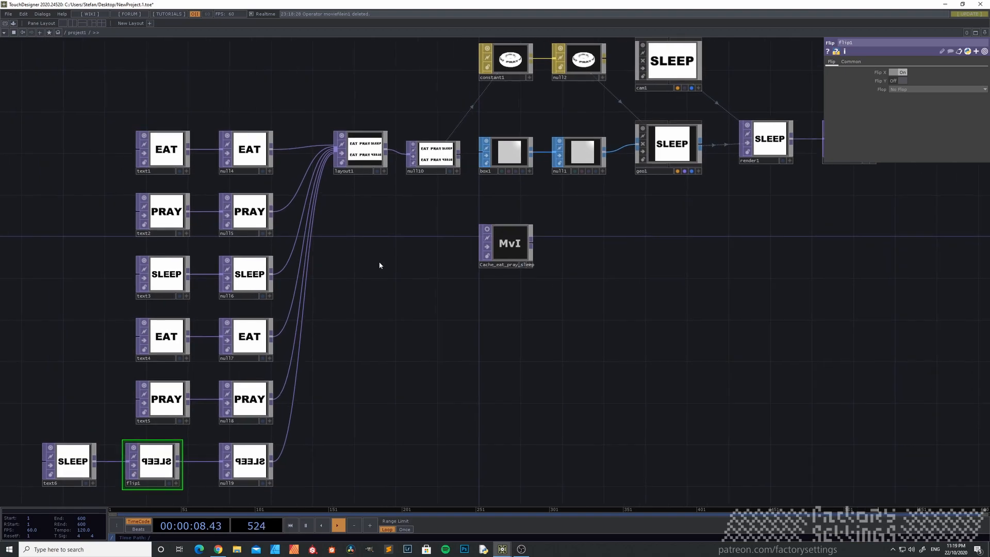
{"action": "left_click_drag", "start_coordinate": [612, 244], "coordinate": [526, 311]}
{"action": "left_click", "coordinate": [593, 214]}
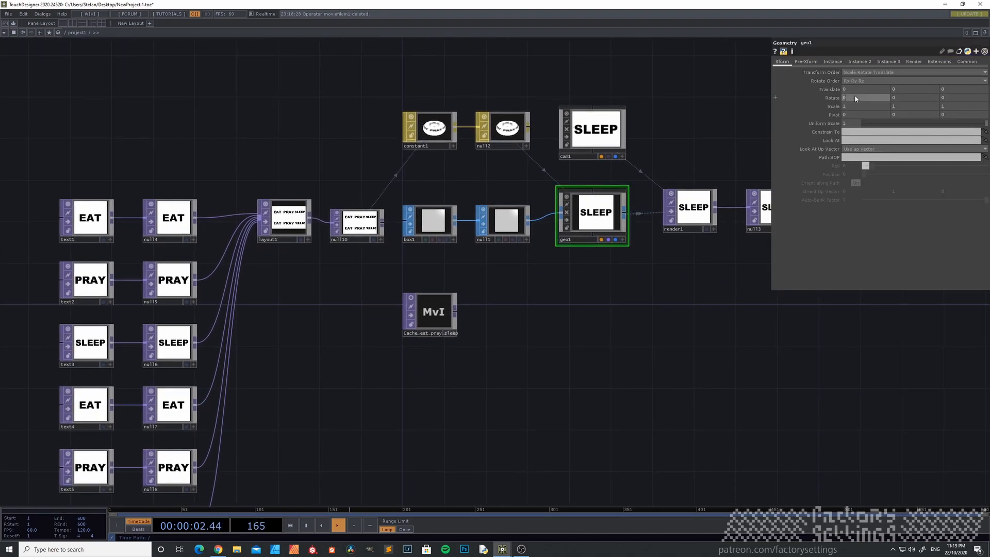
{"action": "middle_click_drag", "start_coordinate": [858, 82], "coordinate": [854, 86]}
Change the text of text3 to EAT and set its font size to 100.
{"action": "left_click_drag", "start_coordinate": [307, 410], "coordinate": [380, 323]}
{"action": "left_click", "coordinate": [172, 267]}
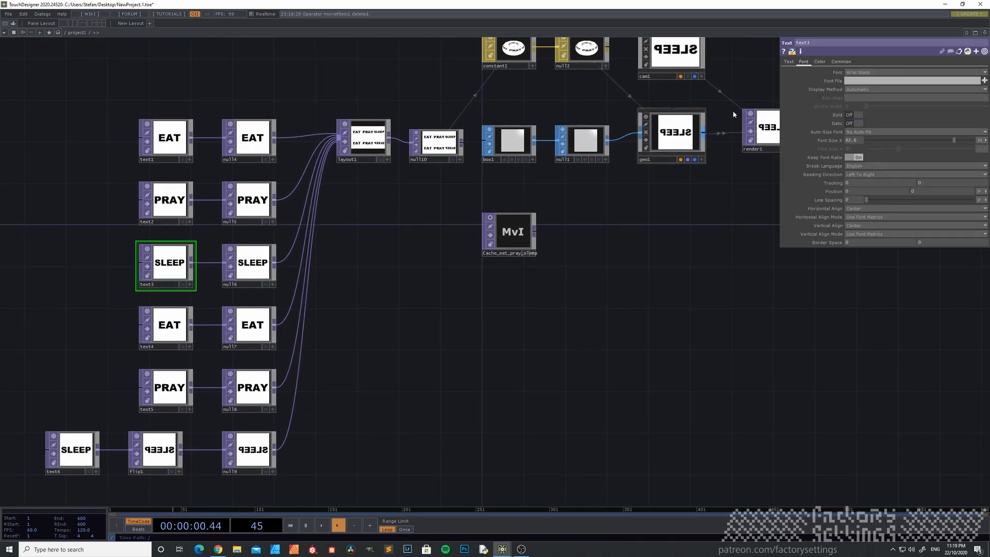
{"action": "left_click", "coordinate": [789, 62]}
{"action": "type", "text": "EAT"}
{"action": "key", "text": "Return"}
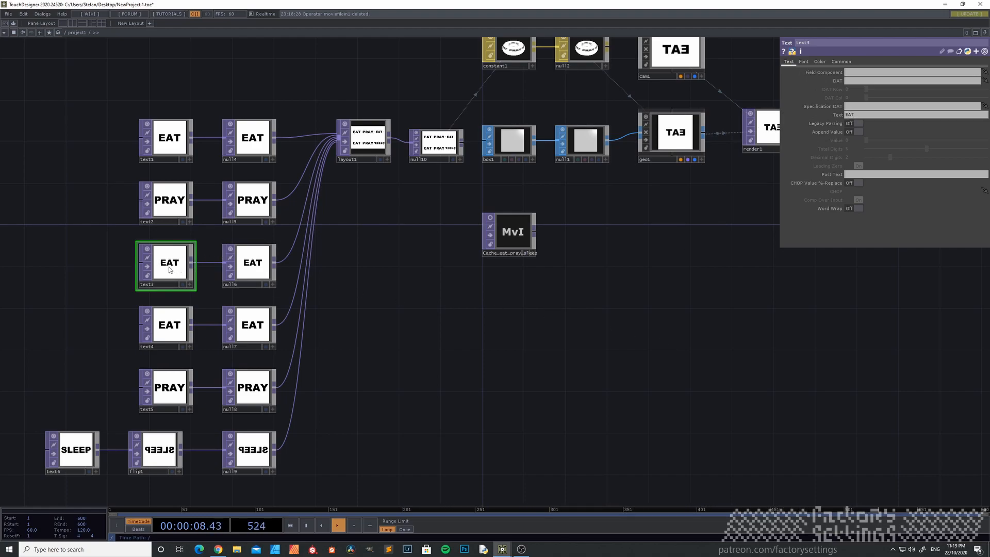
{"action": "left_click", "coordinate": [805, 62]}
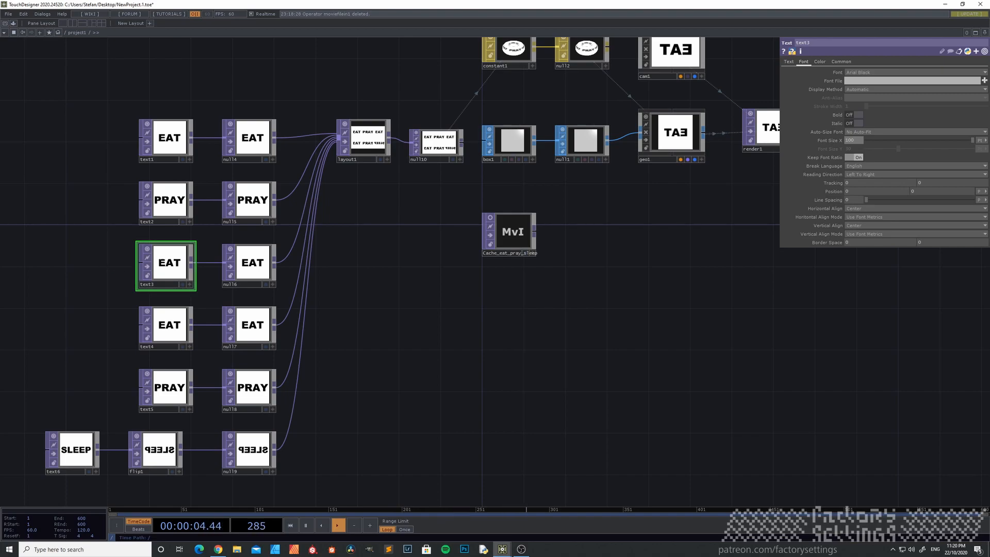
Insert a Flip TOP between text3 and null6, with text3 moved aside, and turn on its Flip X.
{"action": "left_click_drag", "start_coordinate": [393, 274], "coordinate": [408, 325]}
{"action": "left_click_drag", "start_coordinate": [191, 302], "coordinate": [96, 304]}
{"action": "right_click", "coordinate": [189, 296]}
{"action": "left_click", "coordinate": [206, 285]}
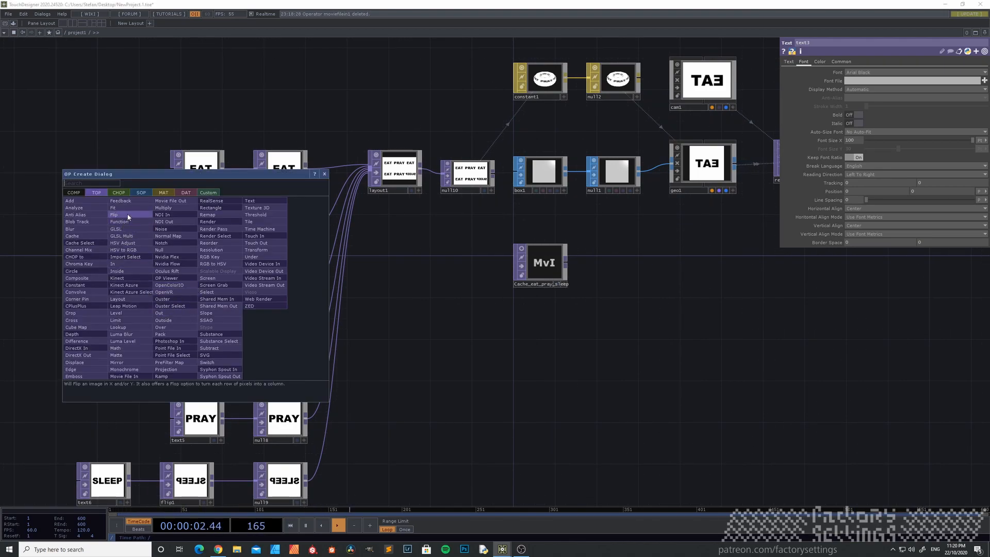
{"action": "left_click", "coordinate": [128, 217]}
{"action": "left_click", "coordinate": [198, 295]}
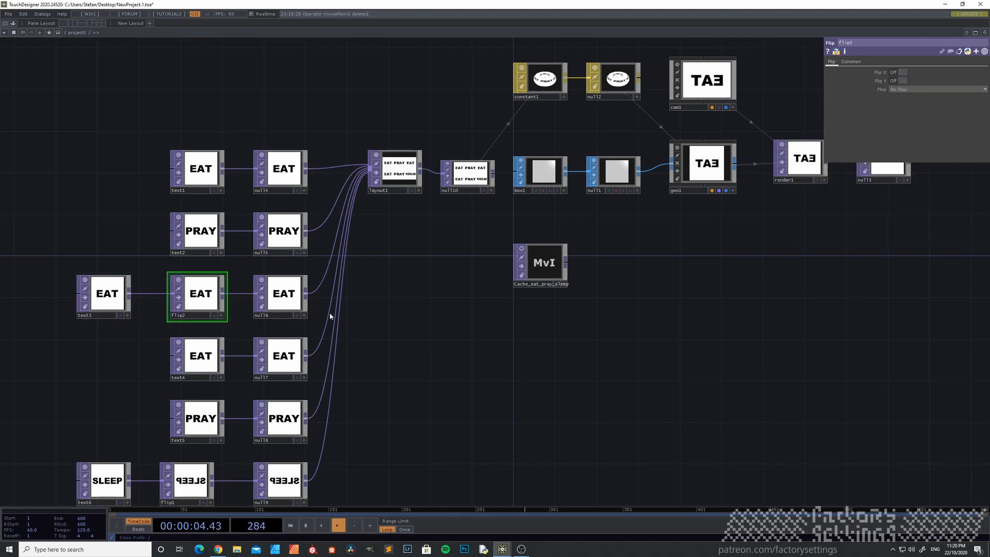
{"action": "left_click", "coordinate": [903, 73]}
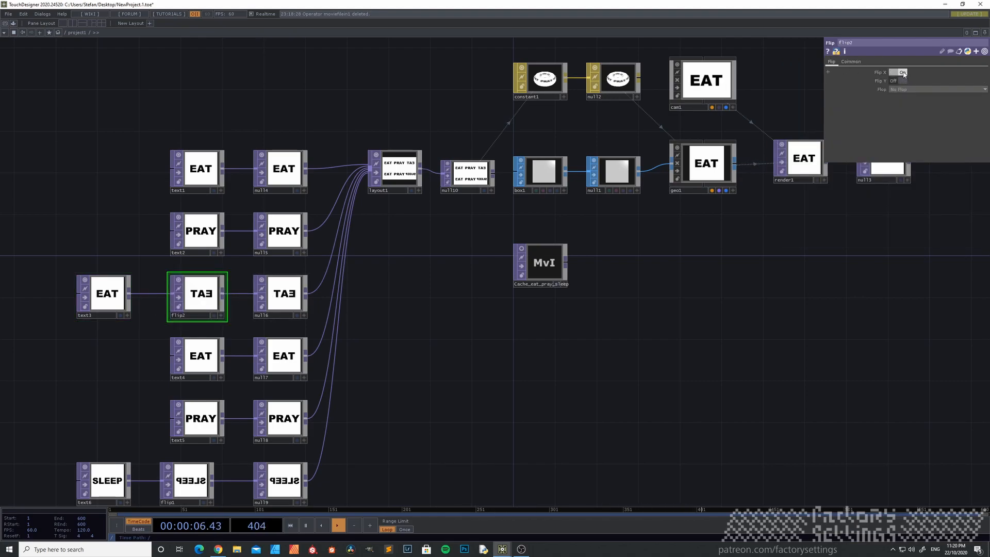
Set the Y rotation of geo1 to 90.
{"action": "left_click_drag", "start_coordinate": [714, 239], "coordinate": [663, 259]}
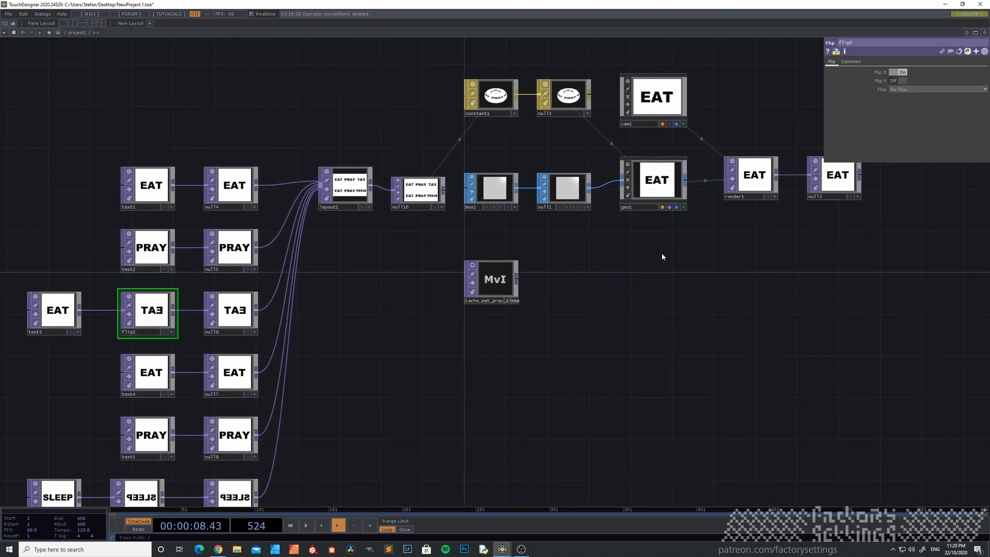
{"action": "left_click", "coordinate": [651, 192]}
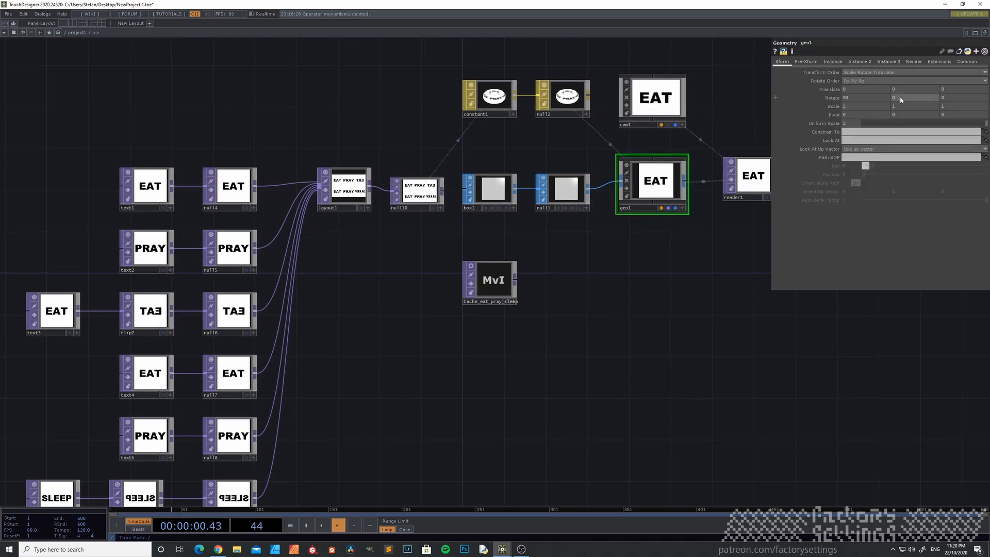
{"action": "middle_click_drag", "start_coordinate": [901, 82], "coordinate": [948, 84]}
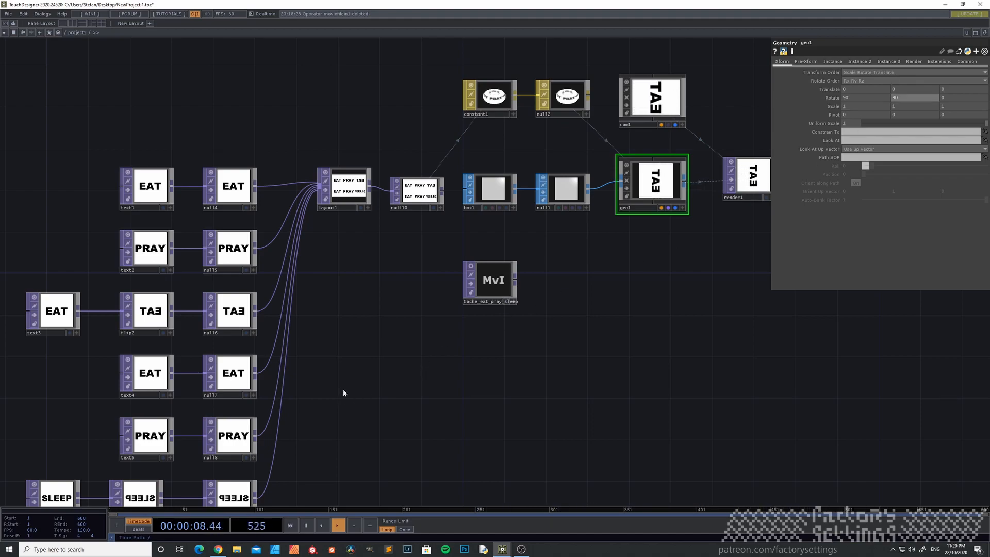
Toggle Italic on and off for text1 to check whether it textures the rendered box face.
{"action": "left_click", "coordinate": [151, 187]}
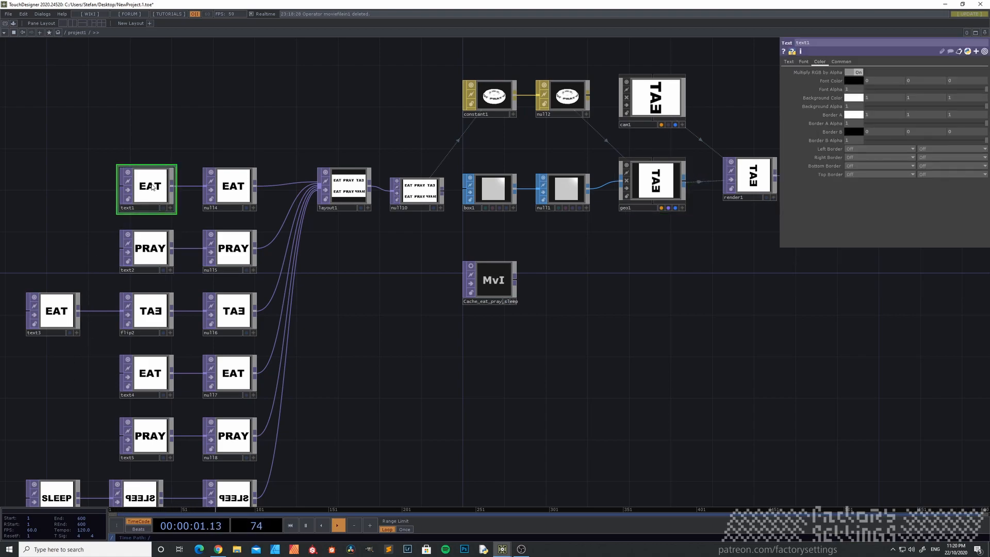
{"action": "left_click", "coordinate": [804, 62]}
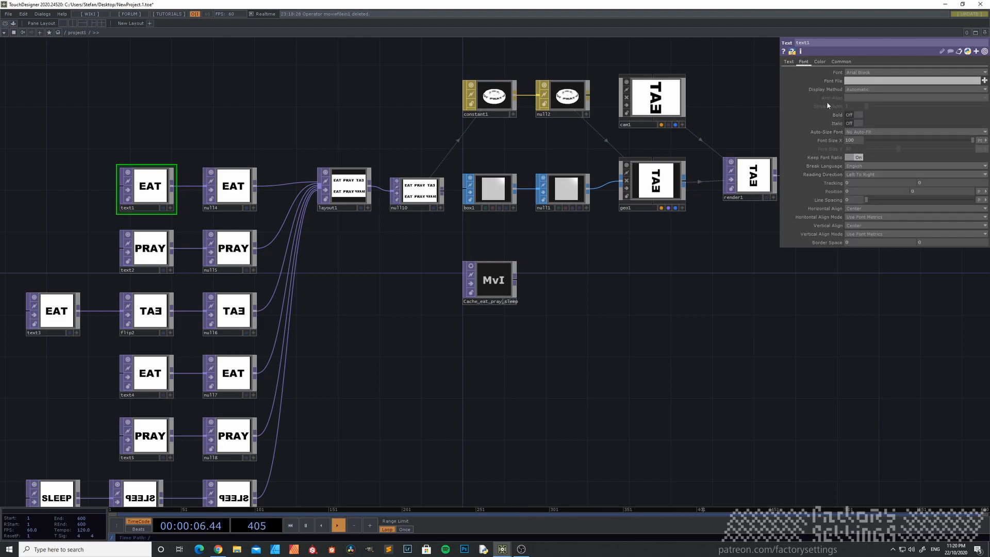
{"action": "left_click", "coordinate": [790, 62]}
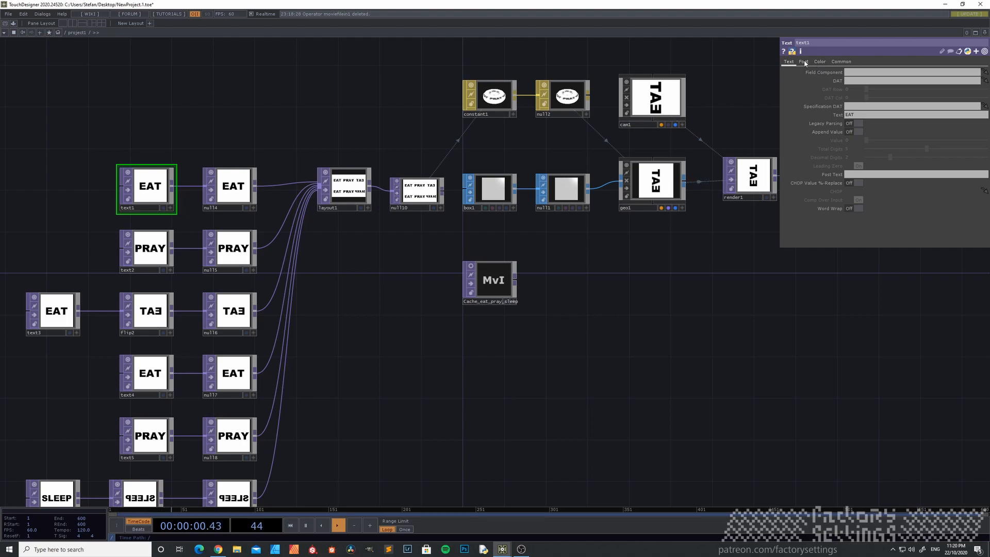
{"action": "left_click", "coordinate": [804, 62]}
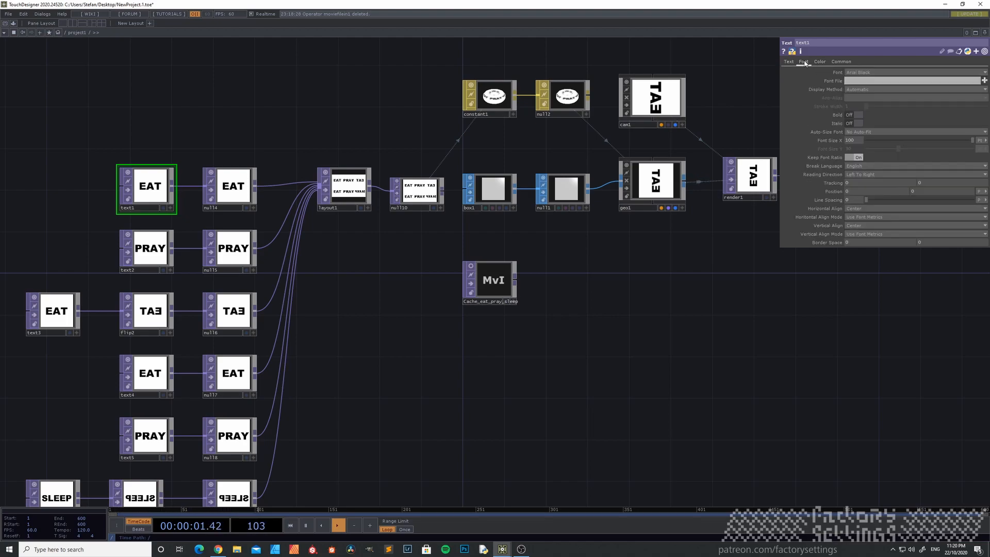
{"action": "left_click", "coordinate": [857, 124]}
{"action": "left_click", "coordinate": [858, 124]}
Move text1 aside and insert a Flip TOP between it and null4.
{"action": "left_click_drag", "start_coordinate": [148, 194], "coordinate": [57, 194]}
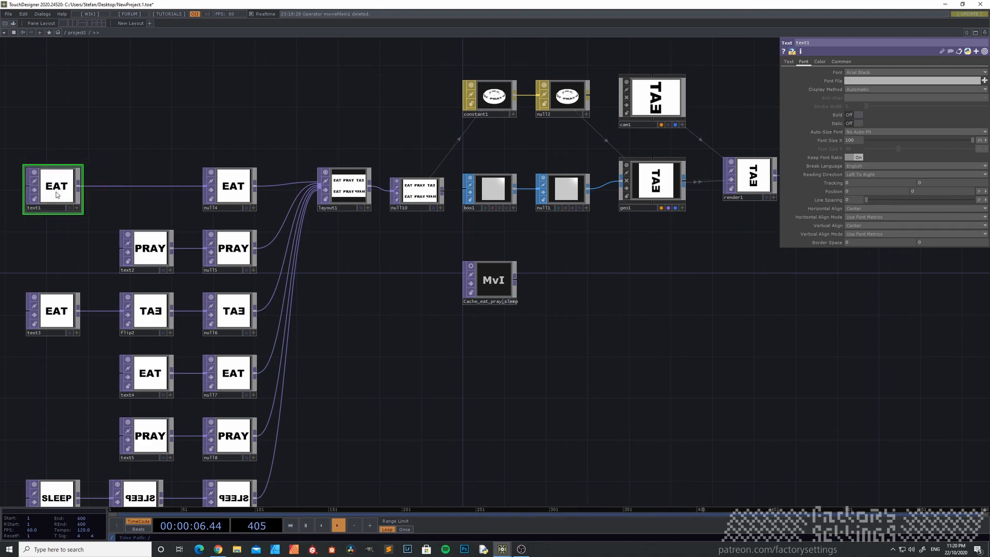
{"action": "right_click", "coordinate": [136, 187]}
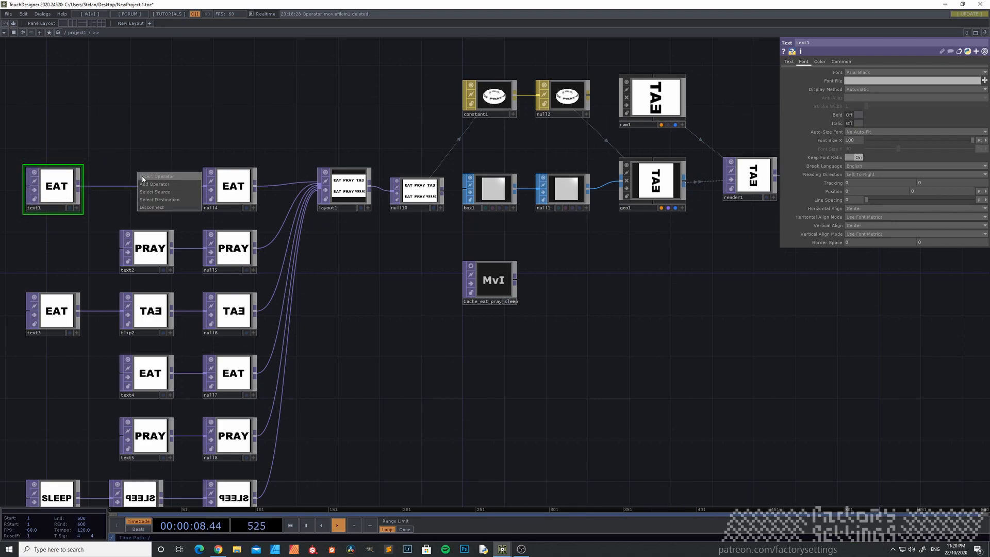
{"action": "left_click", "coordinate": [154, 177]}
{"action": "left_click", "coordinate": [73, 110]}
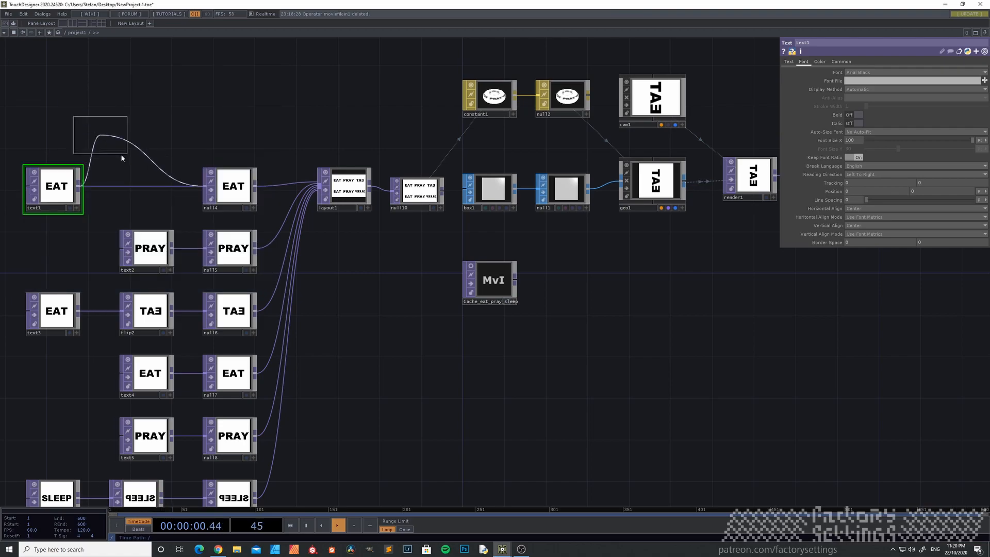
{"action": "left_click", "coordinate": [147, 191]}
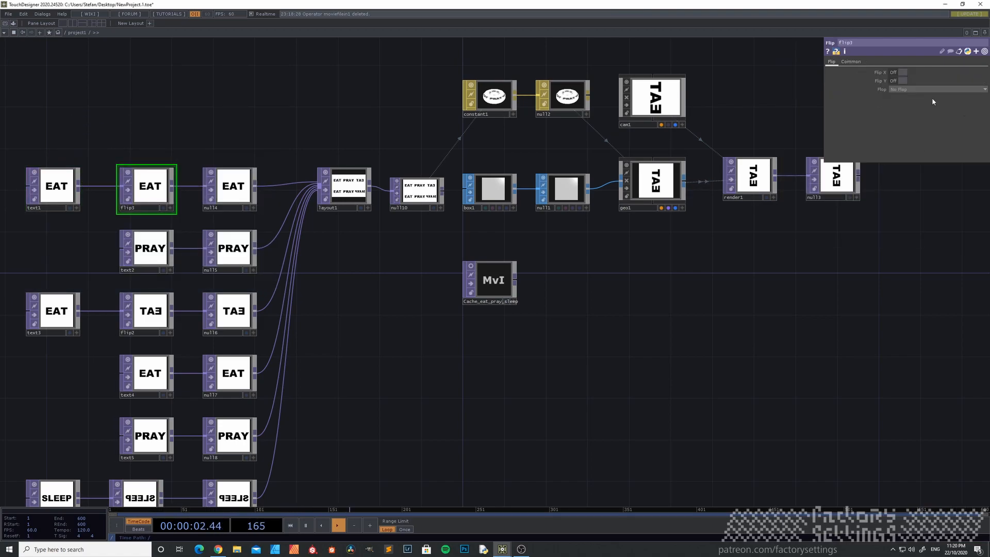
Set the Flop option of the Flip TOP following text1 to Bottom Left.
{"action": "left_click", "coordinate": [911, 90]}
{"action": "left_click", "coordinate": [904, 110]}
{"action": "left_click", "coordinate": [911, 91]}
{"action": "left_click", "coordinate": [907, 104]}
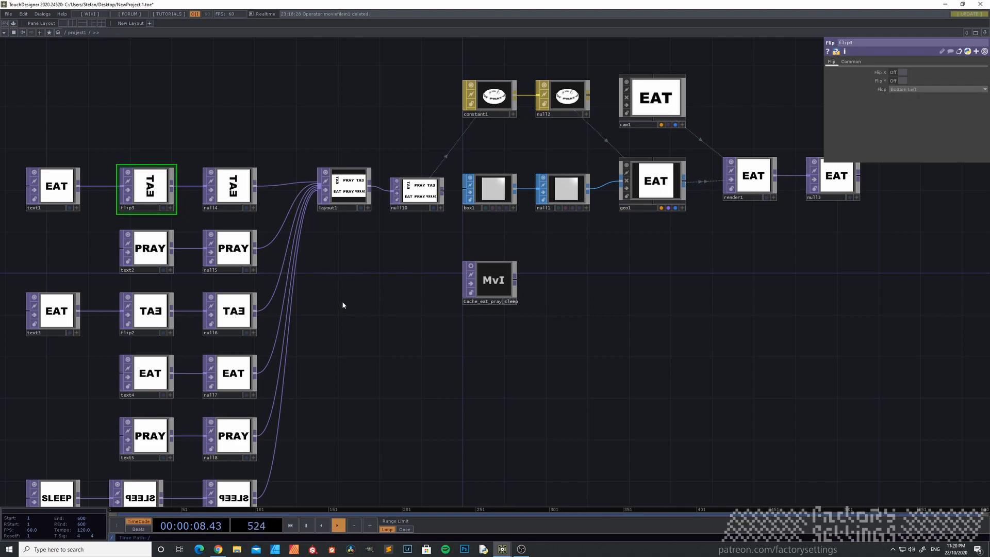
Set the Y rotation of geo1 to 180 and open the font settings of text2.
{"action": "left_click", "coordinate": [654, 182]}
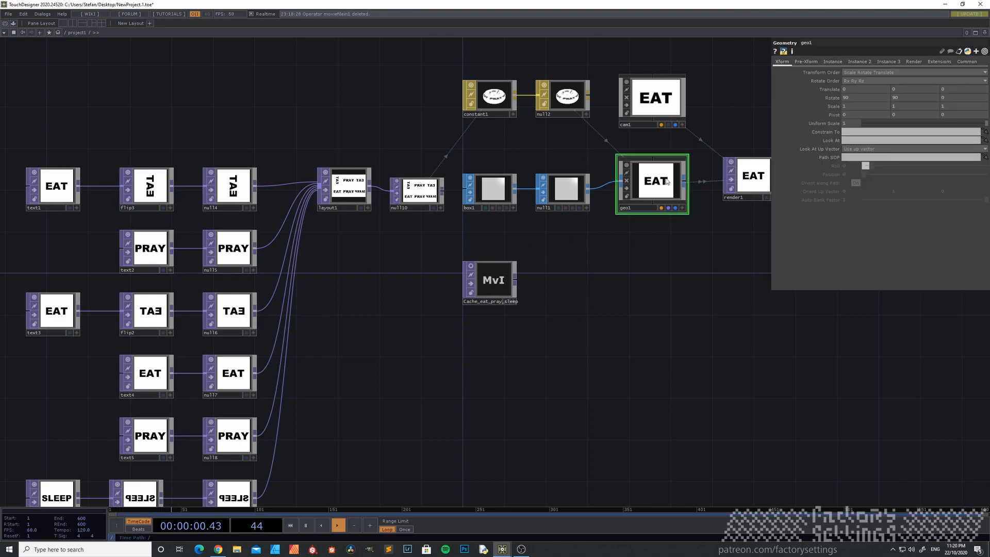
{"action": "mouse_move", "coordinate": [905, 97]}
{"action": "middle_mouse_down"}
{"action": "mouse_move", "coordinate": [904, 85]}
{"action": "mouse_move", "coordinate": [944, 86]}
{"action": "mouse_move", "coordinate": [908, 85]}
{"action": "middle_mouse_up"}
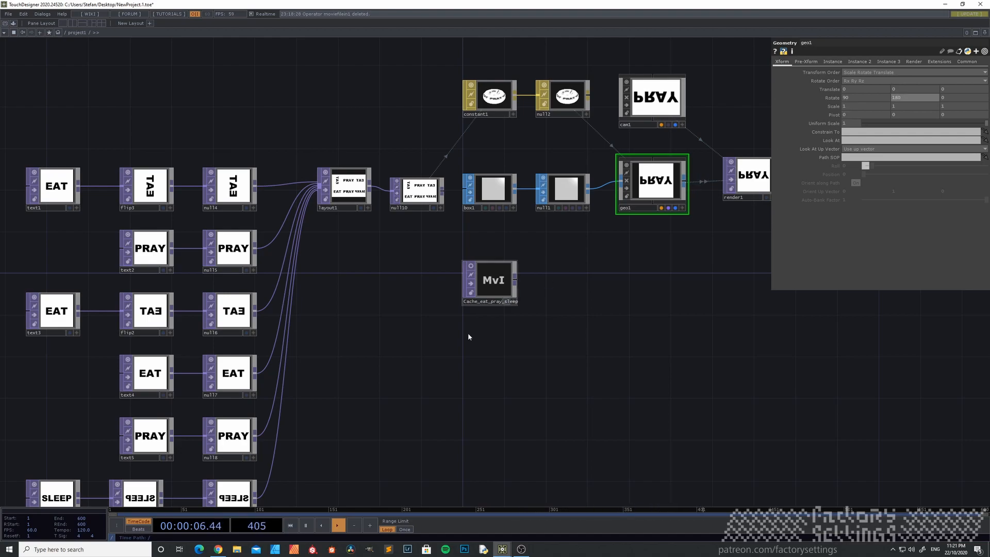
{"action": "left_click_drag", "start_coordinate": [362, 400], "coordinate": [400, 324]}
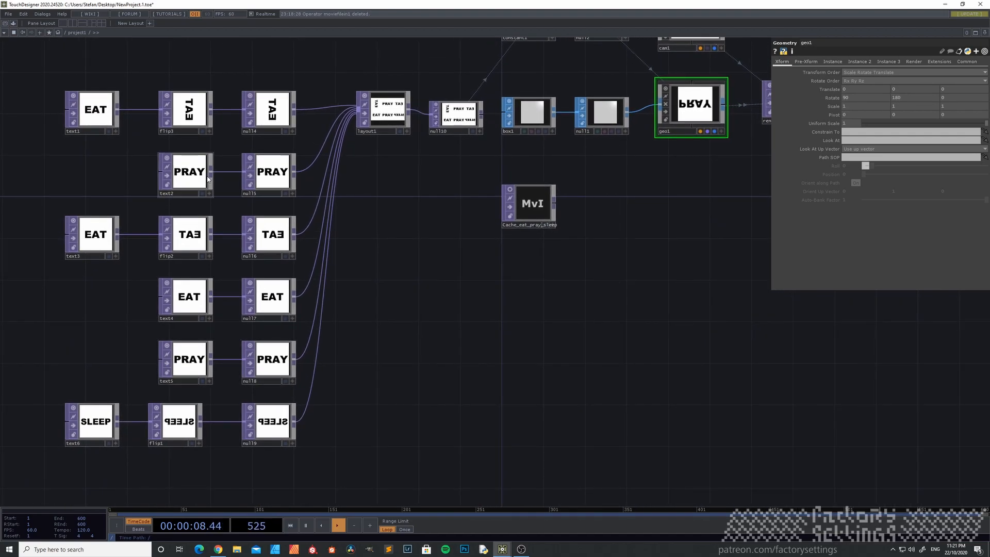
{"action": "left_click", "coordinate": [188, 177]}
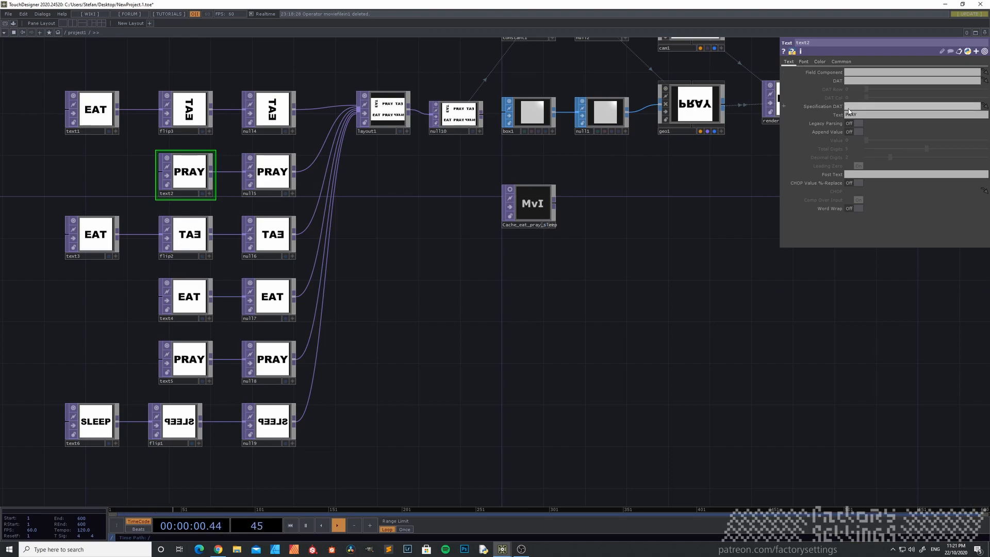
{"action": "left_click", "coordinate": [803, 61]}
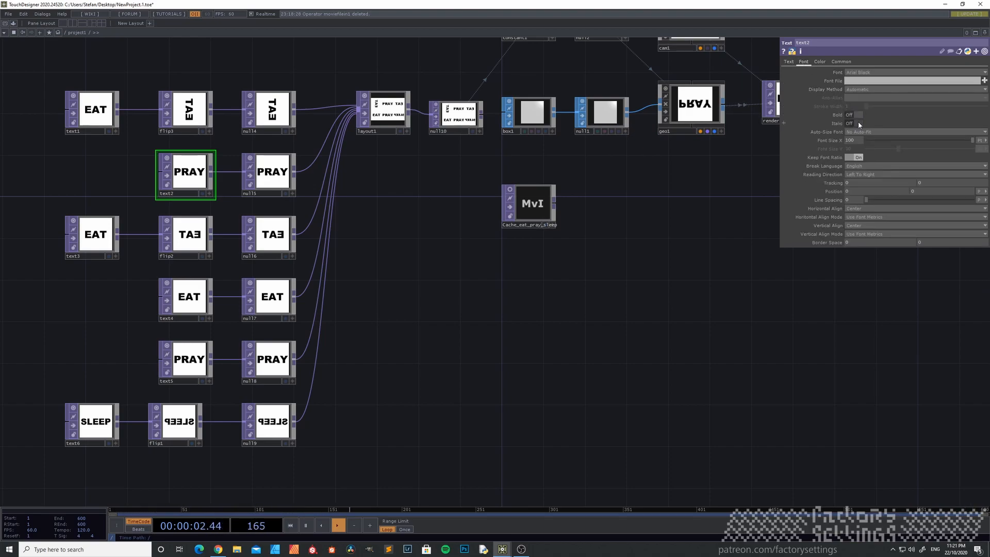
Insert a Flip TOP between text2 and null5, with text2 moved aside, and turn on its Flip Y option.
{"action": "left_click_drag", "start_coordinate": [183, 178], "coordinate": [90, 178]}
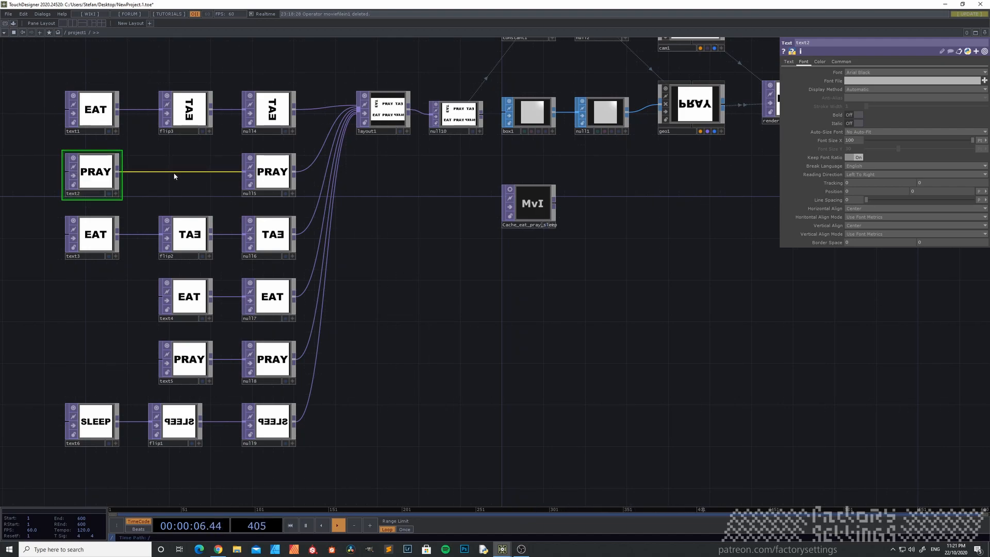
{"action": "right_click", "coordinate": [174, 177]}
{"action": "left_click", "coordinate": [184, 164]}
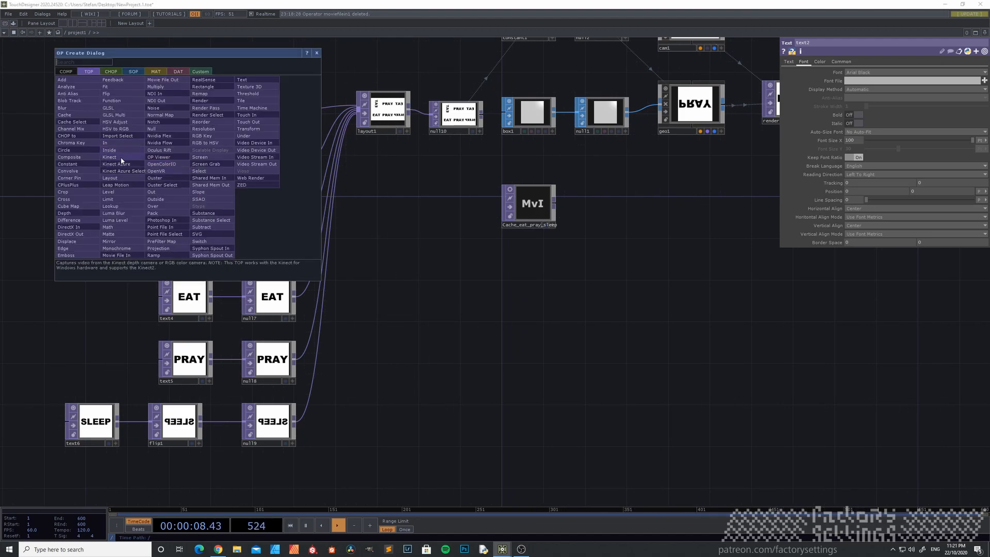
{"action": "left_click", "coordinate": [106, 94]}
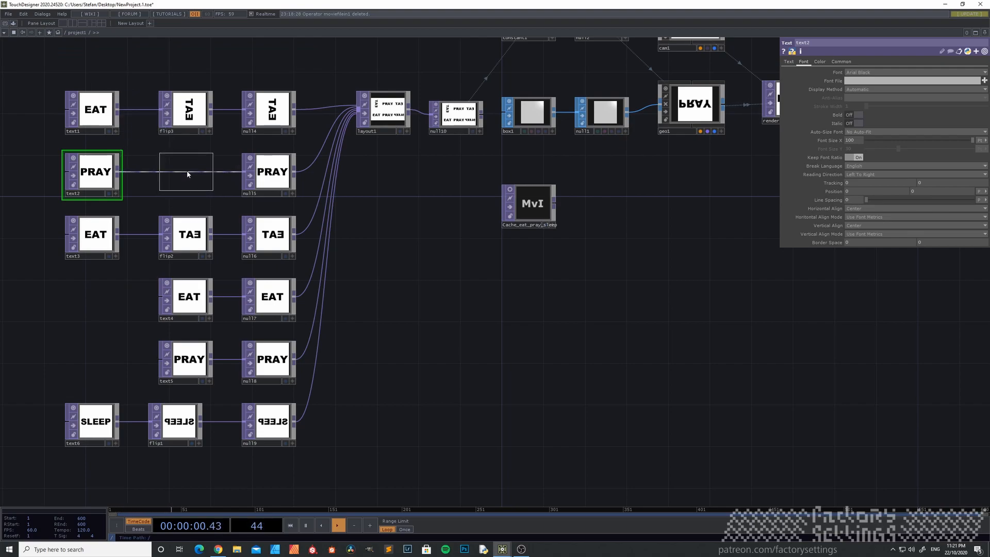
{"action": "left_click", "coordinate": [188, 175]}
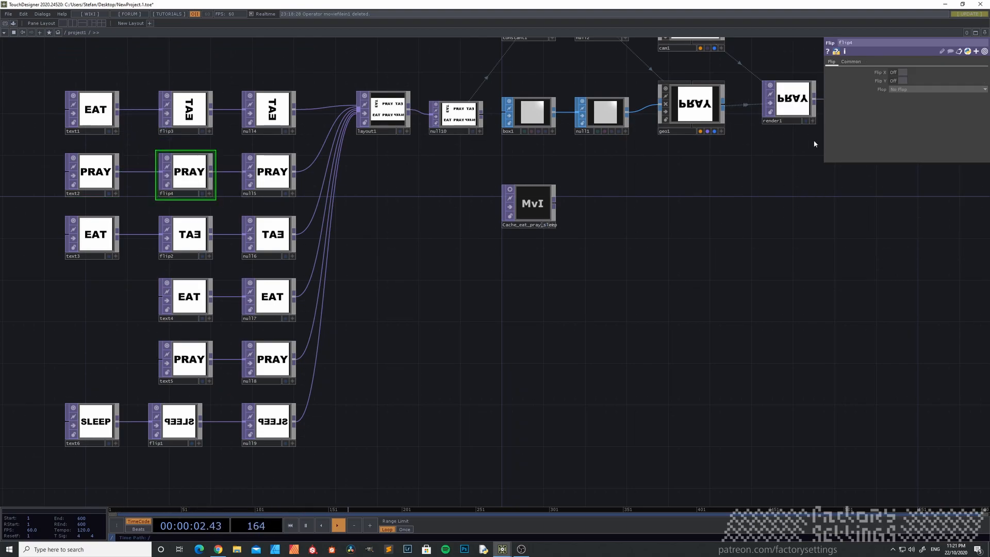
{"action": "left_click", "coordinate": [900, 81]}
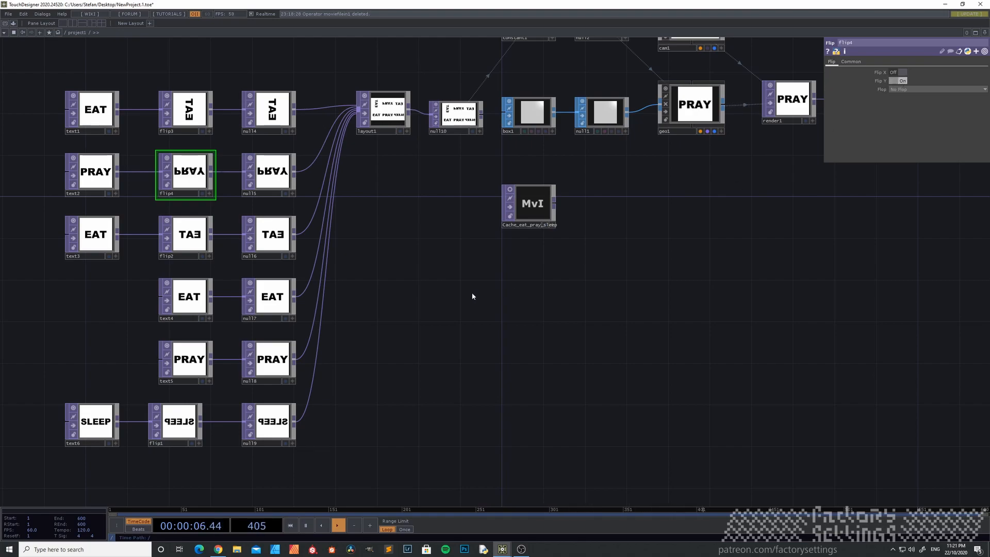
Rotate geo1 through different X and Y angles to check the word on each box face, ending with both at 0.
{"action": "left_click_drag", "start_coordinate": [453, 240], "coordinate": [380, 306]}
{"action": "left_click", "coordinate": [643, 179]}
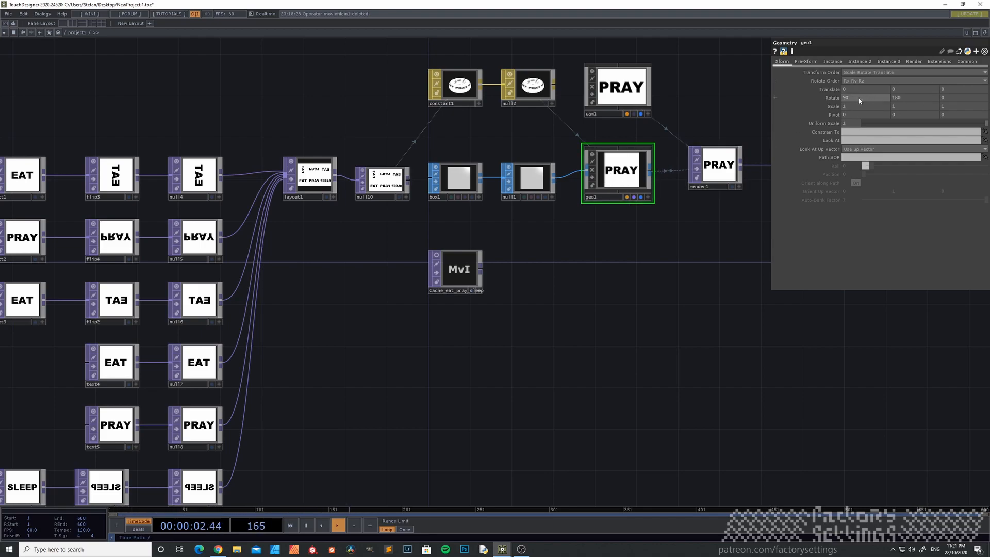
{"action": "mouse_move", "coordinate": [858, 100]}
{"action": "middle_mouse_down"}
{"action": "mouse_move", "coordinate": [860, 86]}
{"action": "mouse_move", "coordinate": [813, 85]}
{"action": "mouse_move", "coordinate": [857, 81]}
{"action": "middle_mouse_up"}
{"action": "middle_click_drag", "start_coordinate": [908, 101], "coordinate": [907, 83]}
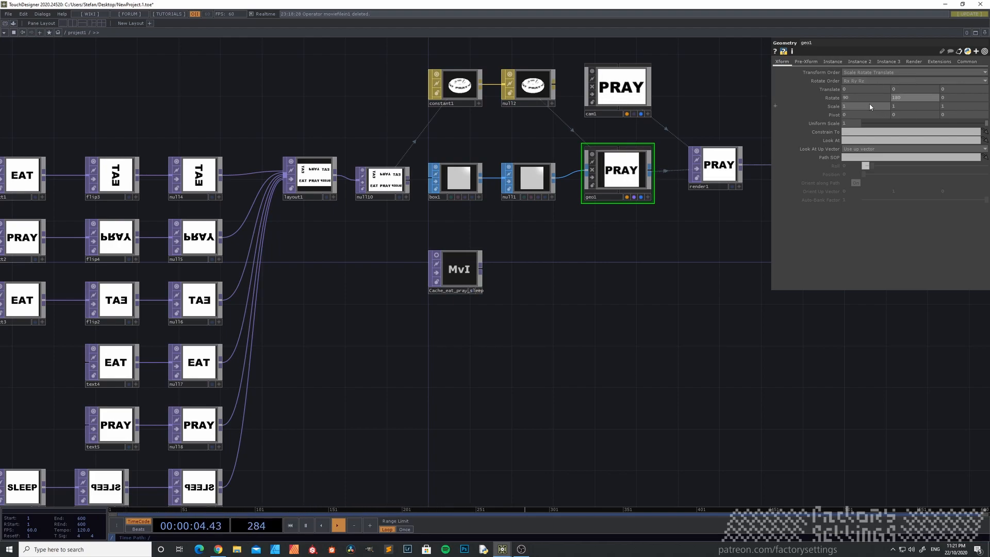
{"action": "type", "text": "0"}
{"action": "left_click_drag", "start_coordinate": [901, 99], "coordinate": [840, 98]}
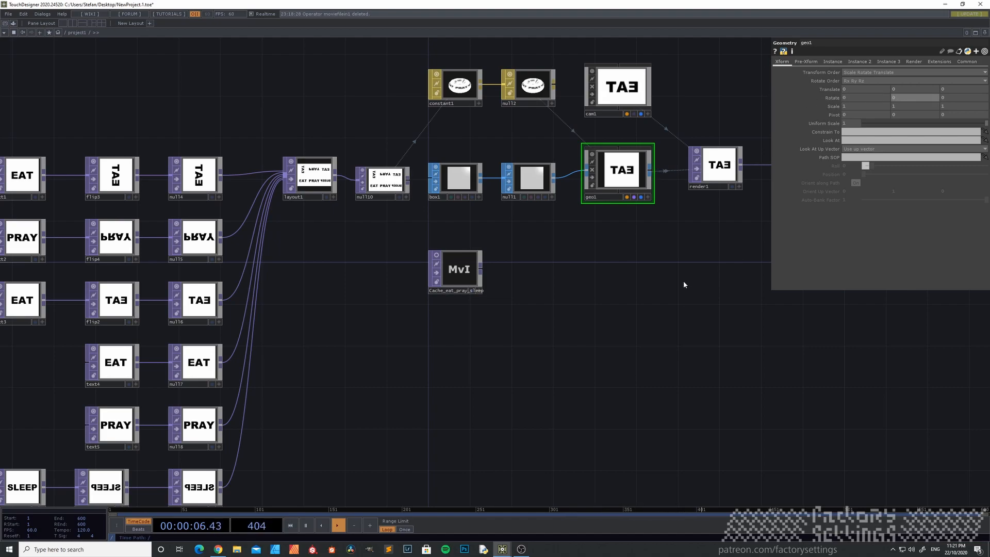
{"action": "mouse_move", "coordinate": [853, 98]}
{"action": "middle_mouse_down"}
{"action": "mouse_move", "coordinate": [851, 85]}
{"action": "mouse_move", "coordinate": [897, 101]}
{"action": "mouse_move", "coordinate": [902, 85]}
{"action": "mouse_move", "coordinate": [859, 102]}
{"action": "middle_mouse_up"}
{"action": "left_click", "coordinate": [859, 97]}
{"action": "type", "text": "0"}
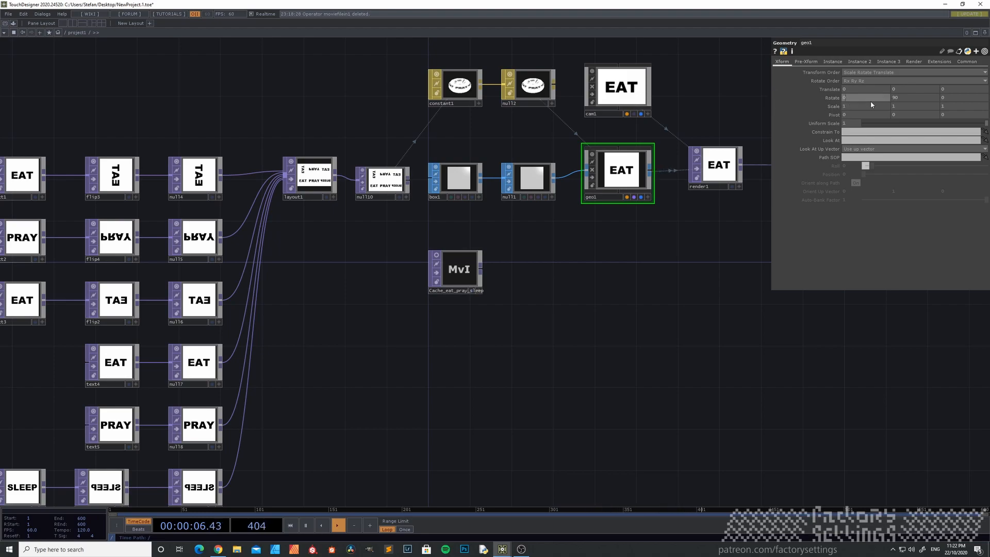
{"action": "key", "text": "Tab"}
{"action": "type", "text": "0"}
{"action": "left_click", "coordinate": [851, 100]}
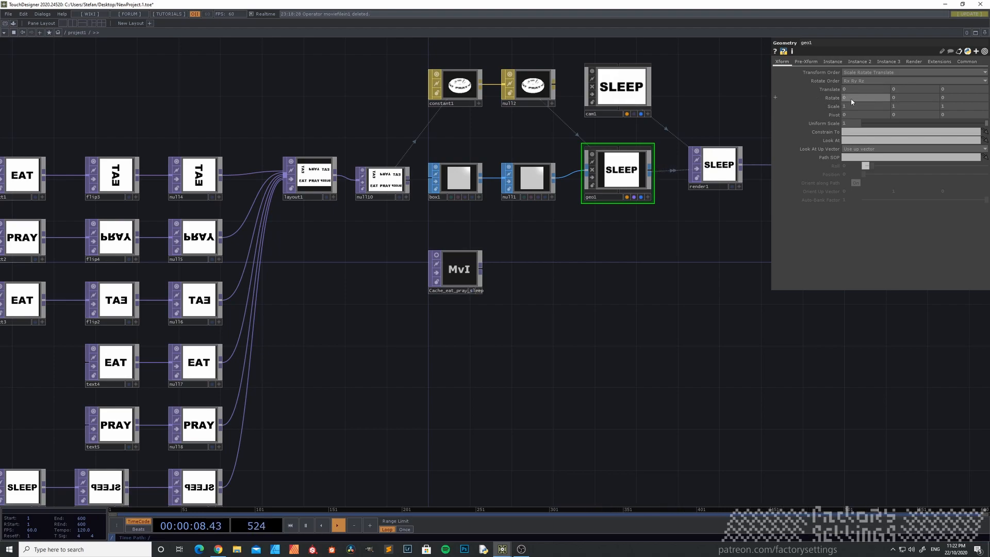
Set the X and Y rotation of geo1 to 90 and change the text of text1 to PRAY.
{"action": "middle_click_drag", "start_coordinate": [853, 101], "coordinate": [899, 88]}
{"action": "left_click_drag", "start_coordinate": [389, 381], "coordinate": [426, 363]}
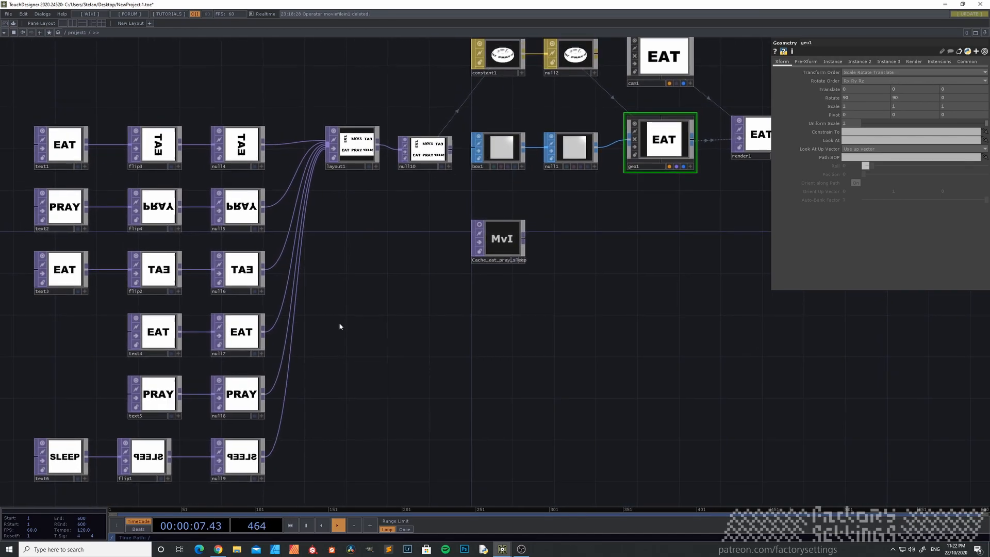
{"action": "left_click", "coordinate": [66, 153]}
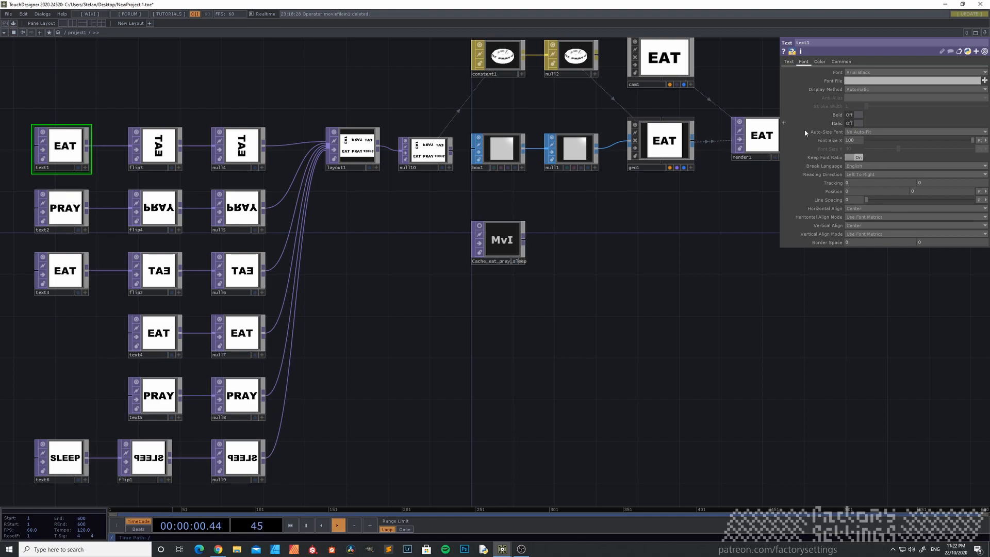
{"action": "left_click", "coordinate": [787, 61]}
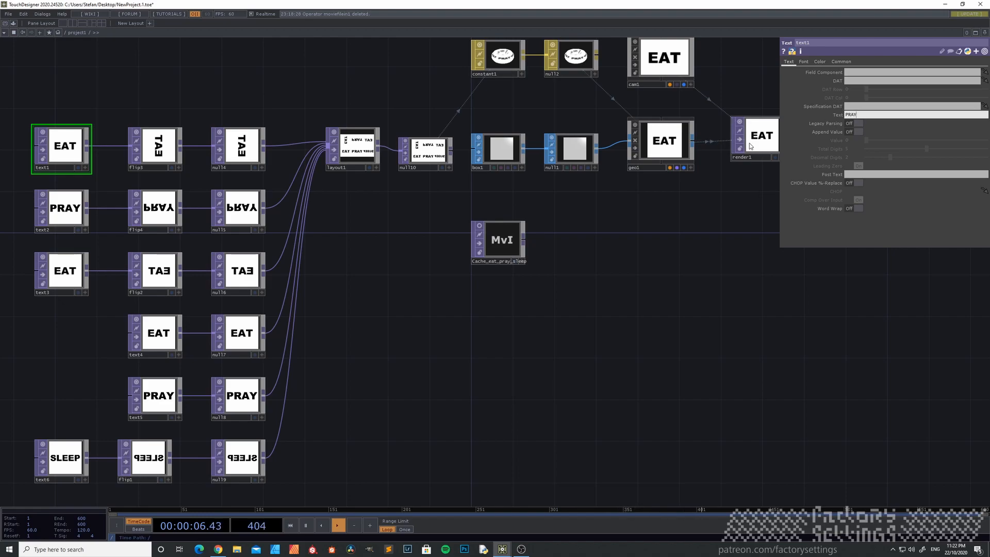
{"action": "key", "text": "Return"}
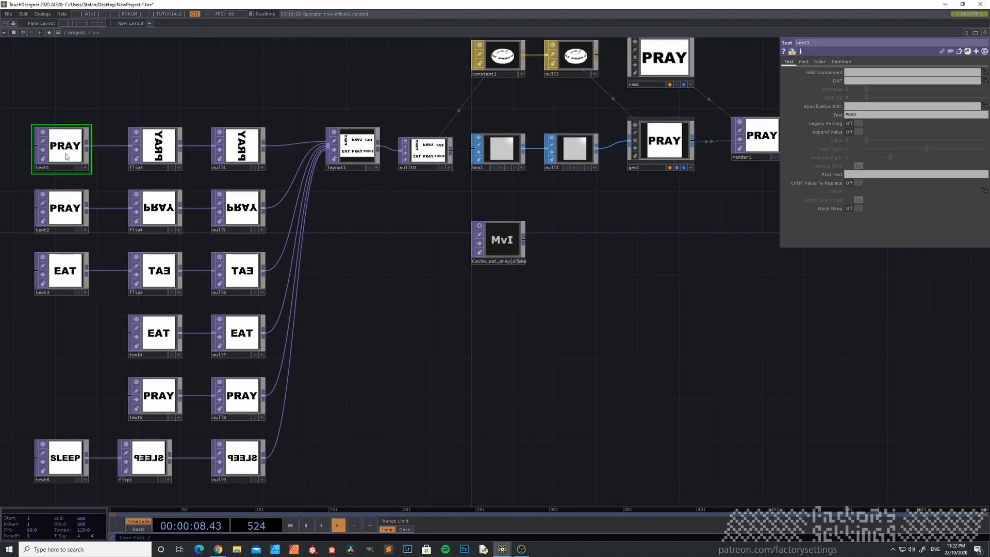
Set the Y rotation of geo1 to 180 and toggle Italic on and off for text2 to check its box face.
{"action": "left_click", "coordinate": [668, 145]}
{"action": "middle_click_drag", "start_coordinate": [905, 98], "coordinate": [927, 86]}
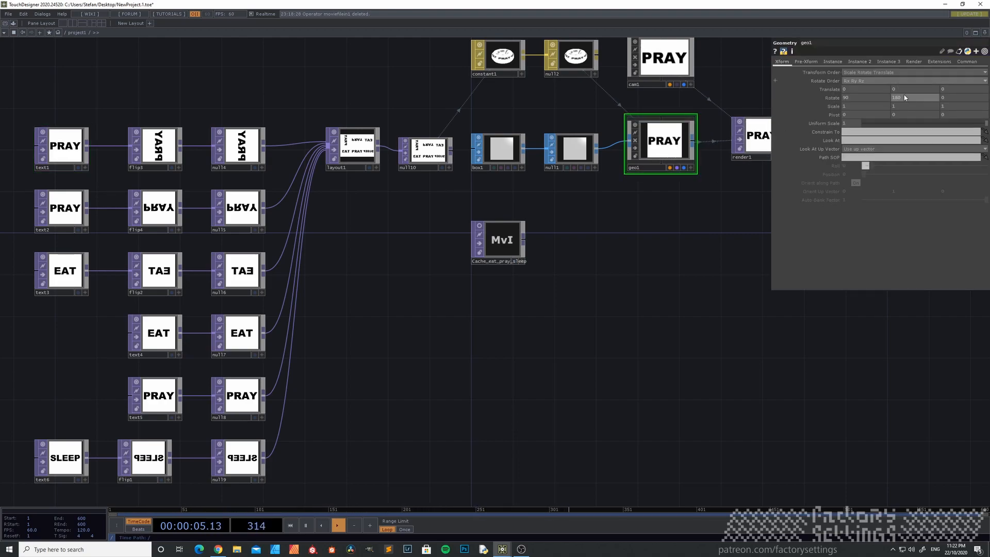
{"action": "left_click", "coordinate": [66, 205]}
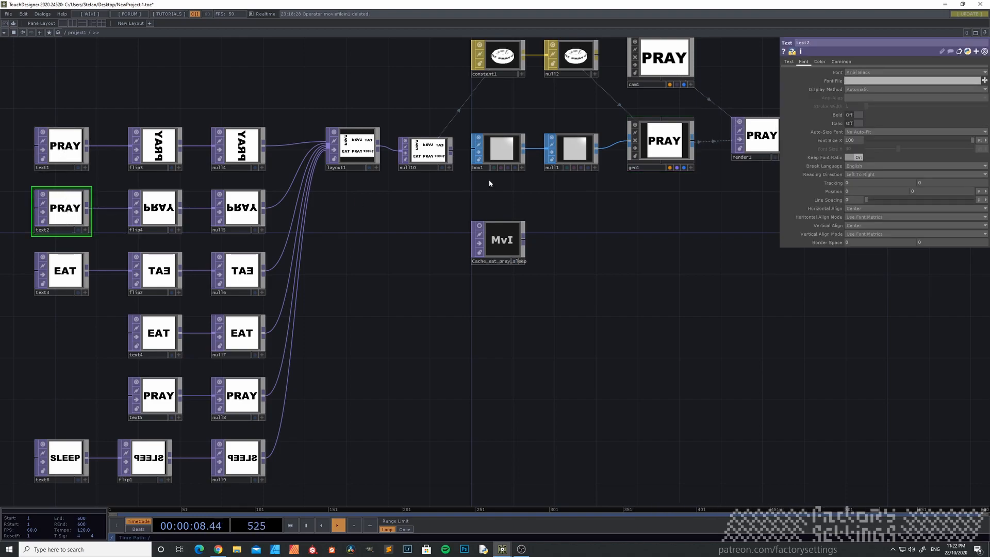
{"action": "left_click", "coordinate": [856, 123]}
{"action": "left_click", "coordinate": [856, 123]}
Change the text of text2 to SLEEP and set its horizontal font size to 87.
{"action": "left_click", "coordinate": [789, 61]}
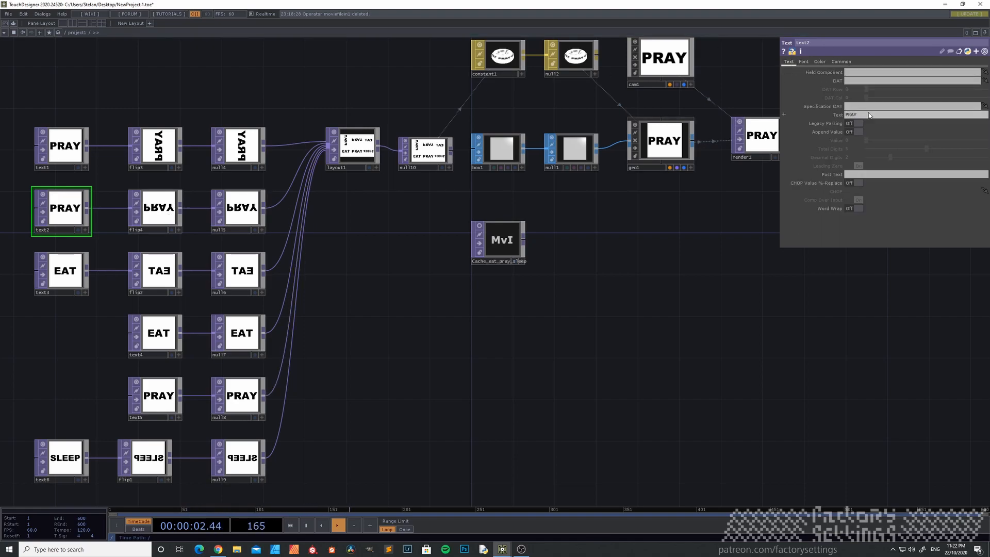
{"action": "type", "text": "SLEEP"}
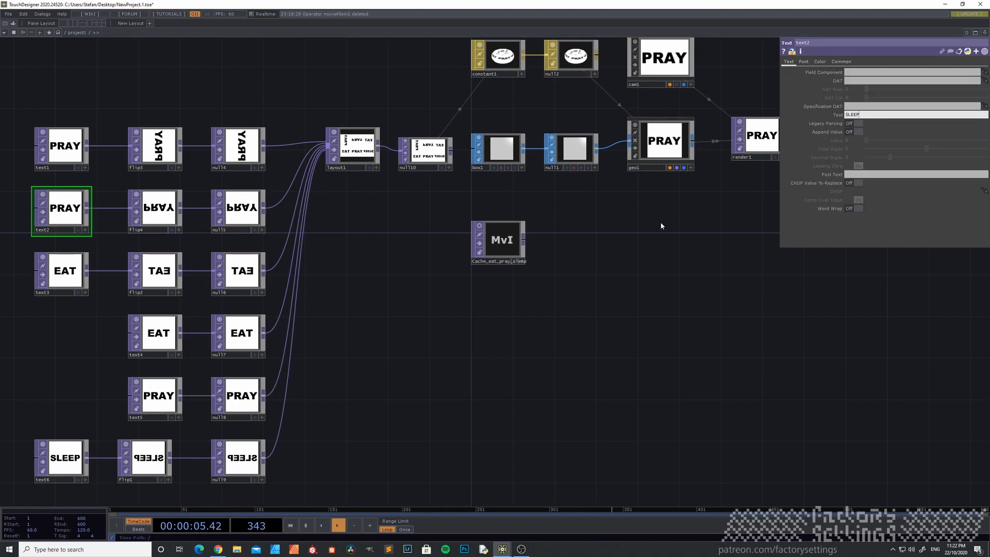
{"action": "key", "text": "Return"}
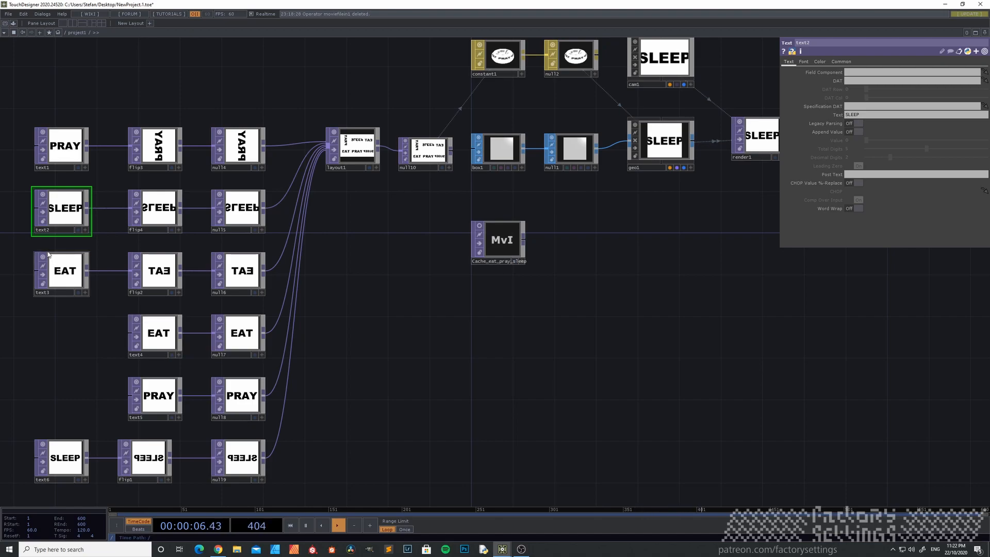
{"action": "left_click", "coordinate": [803, 62]}
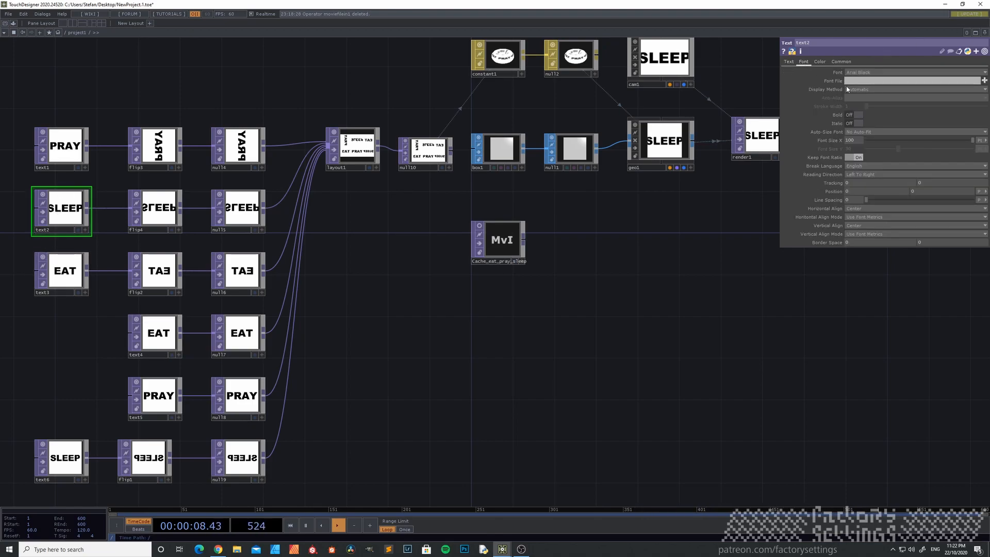
{"action": "left_click_drag", "start_coordinate": [972, 143], "coordinate": [959, 142]}
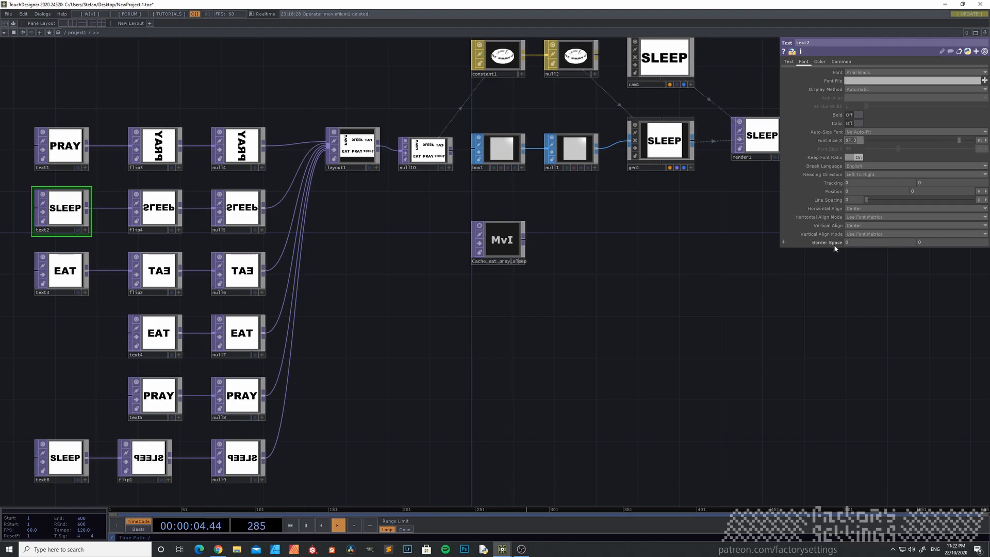
{"action": "type", "text": "87"}
{"action": "key", "text": "Return"}
Set the X rotation of geo1 to 0 while keeping its Y rotation at 180.
{"action": "left_click_drag", "start_coordinate": [398, 289], "coordinate": [374, 329]}
{"action": "left_click", "coordinate": [637, 193]}
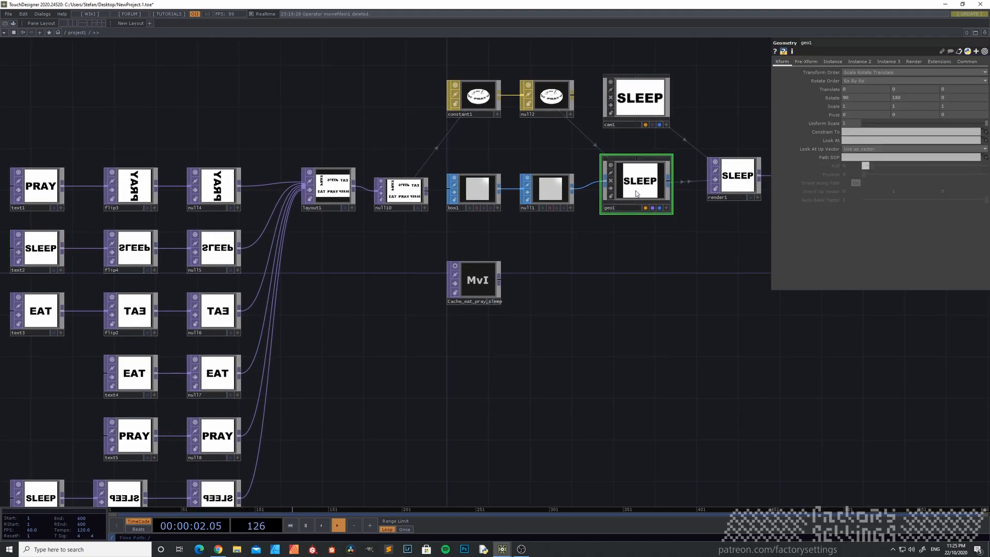
{"action": "middle_click", "coordinate": [853, 98]}
{"action": "middle_click_drag", "start_coordinate": [853, 100], "coordinate": [850, 84]}
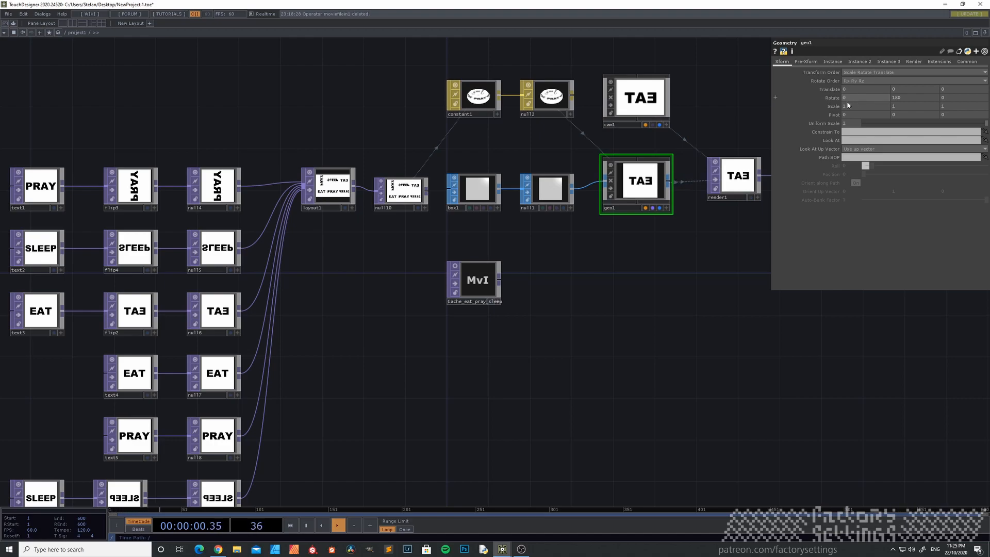
Toggle Italic on and off for text4 to check whether it textures the rendered box face.
{"action": "left_click_drag", "start_coordinate": [242, 392], "coordinate": [318, 350]}
{"action": "left_click", "coordinate": [183, 304]}
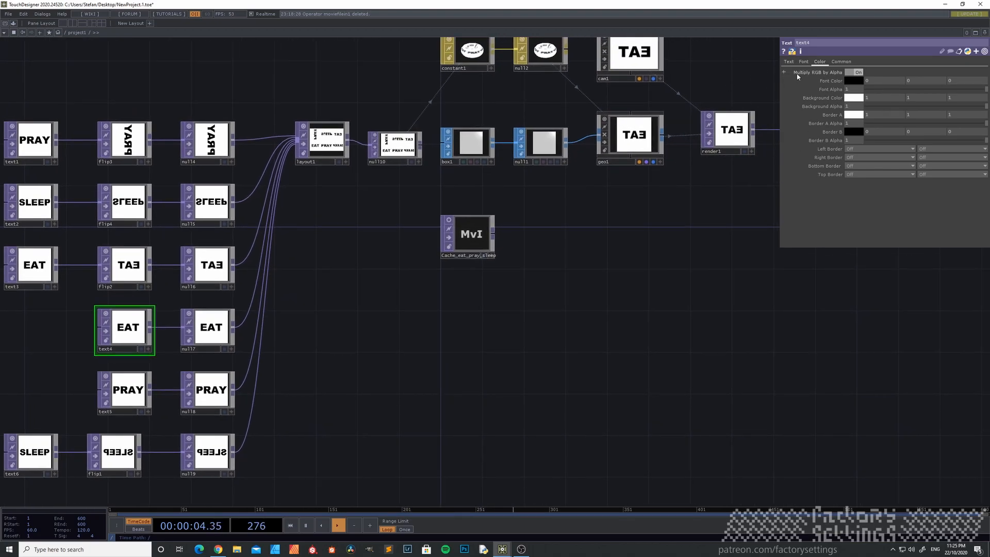
{"action": "left_click", "coordinate": [789, 62]}
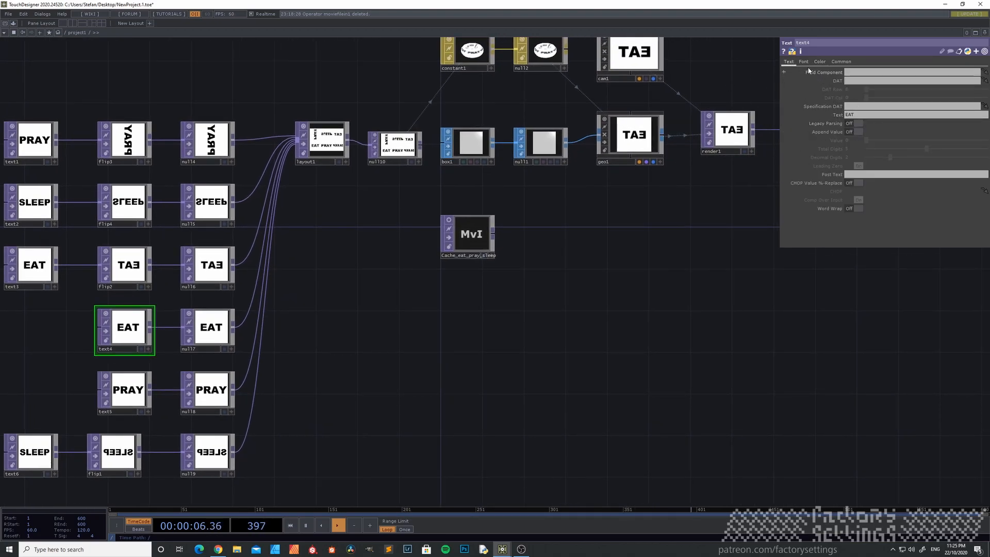
{"action": "left_click", "coordinate": [804, 62]}
{"action": "left_click", "coordinate": [858, 124]}
{"action": "left_click", "coordinate": [858, 124]}
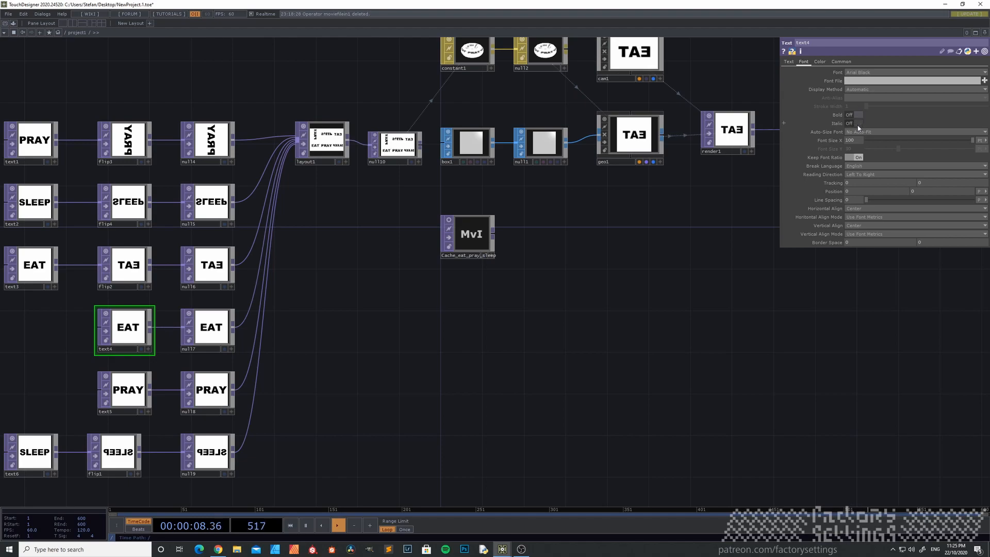
Move text4 aside and insert a Flip TOP between it and null7.
{"action": "left_click_drag", "start_coordinate": [45, 362], "coordinate": [100, 360]}
{"action": "left_click_drag", "start_coordinate": [176, 331], "coordinate": [83, 326]}
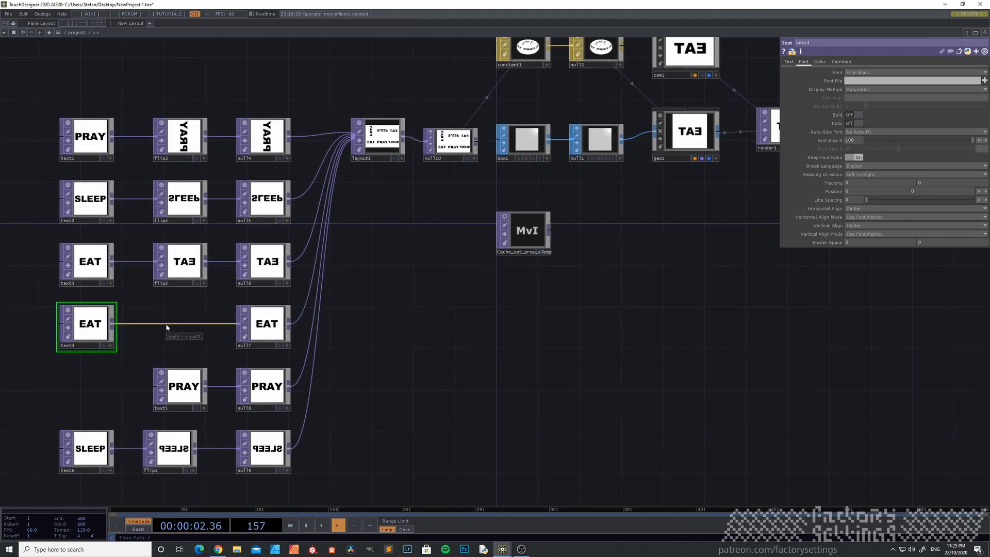
{"action": "right_click", "coordinate": [169, 326]}
{"action": "left_click", "coordinate": [198, 316]}
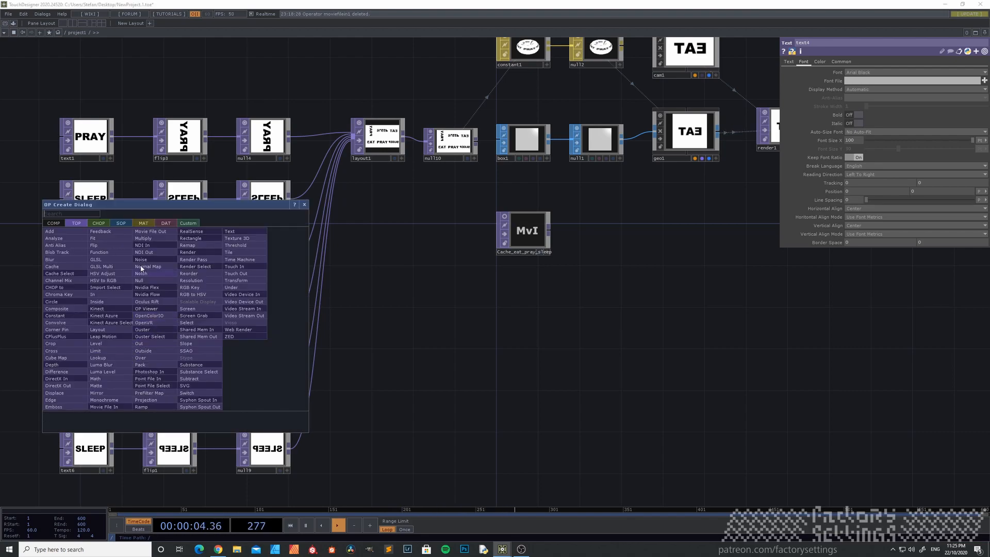
{"action": "left_click", "coordinate": [114, 249]}
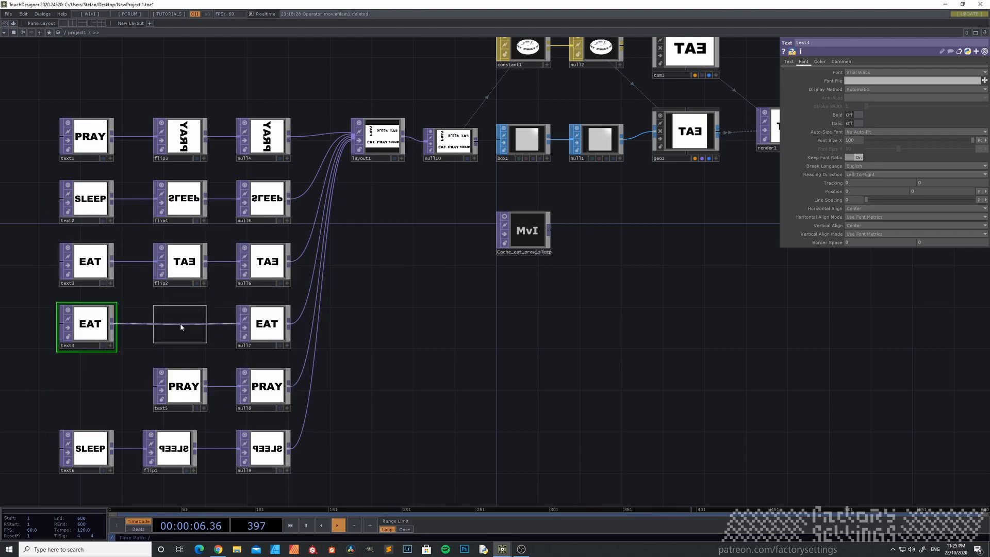
{"action": "left_click", "coordinate": [181, 327]}
{"action": "left_click_drag", "start_coordinate": [181, 326], "coordinate": [181, 337]}
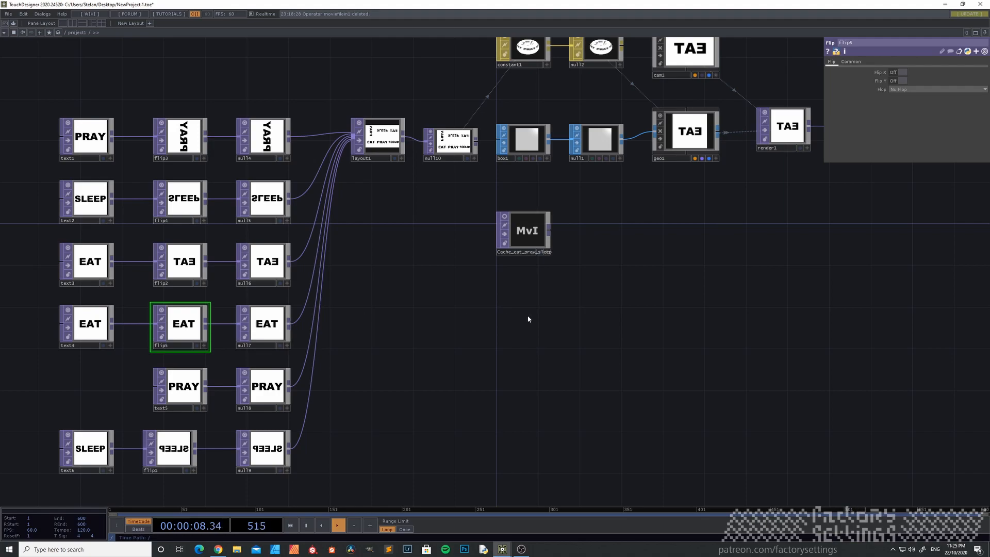
Turn on Flip X for flip5 and set the Y rotation of geo1 to 270.
{"action": "left_click", "coordinate": [901, 72]}
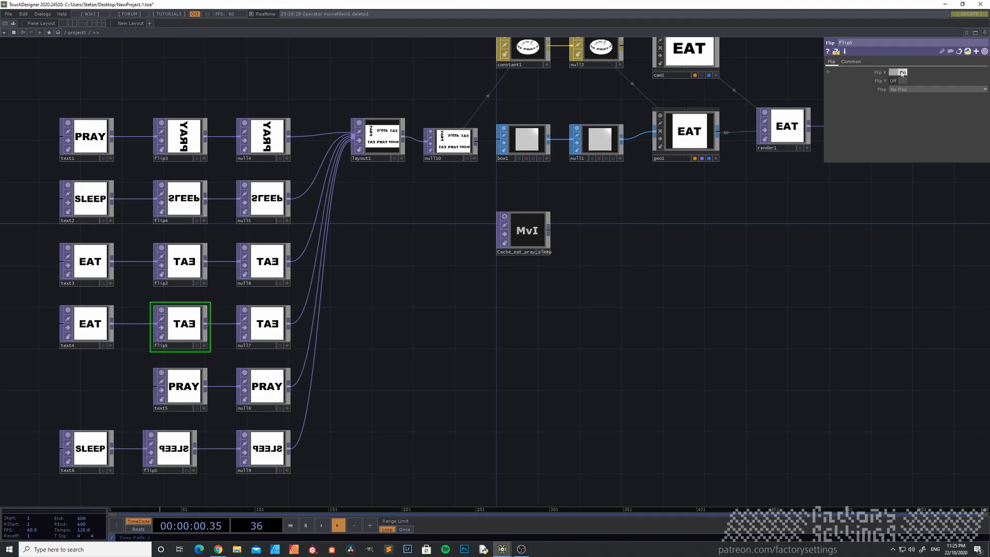
{"action": "left_click", "coordinate": [689, 135]}
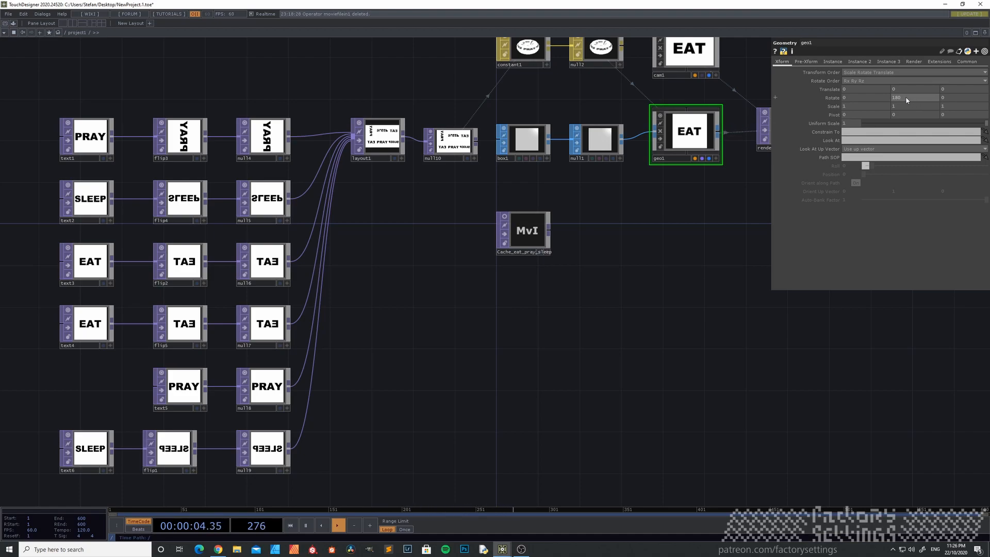
{"action": "middle_click_drag", "start_coordinate": [907, 89], "coordinate": [936, 82]}
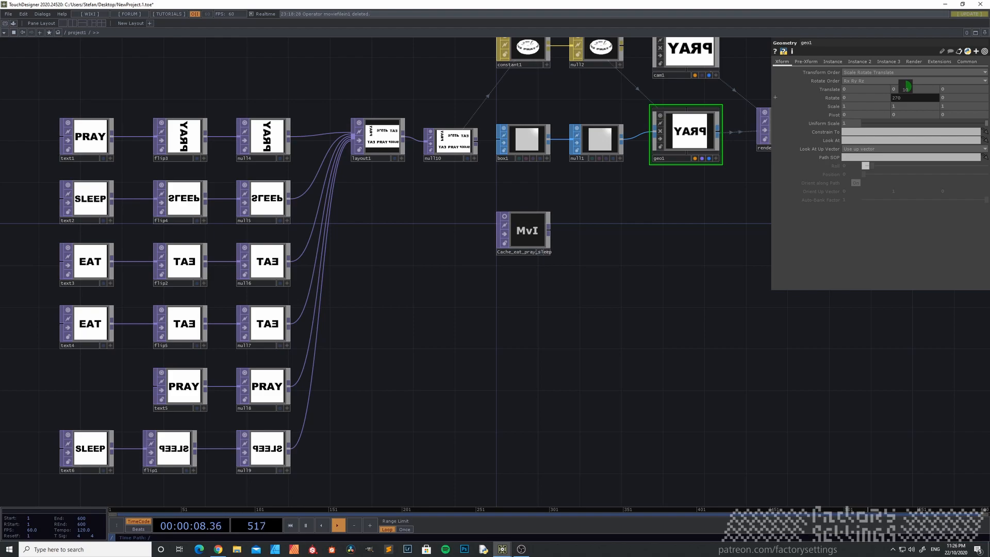
Move text5 away from null8 and toggle its Italic option on and off to check the rendered box face.
{"action": "left_click_drag", "start_coordinate": [192, 393], "coordinate": [95, 393]}
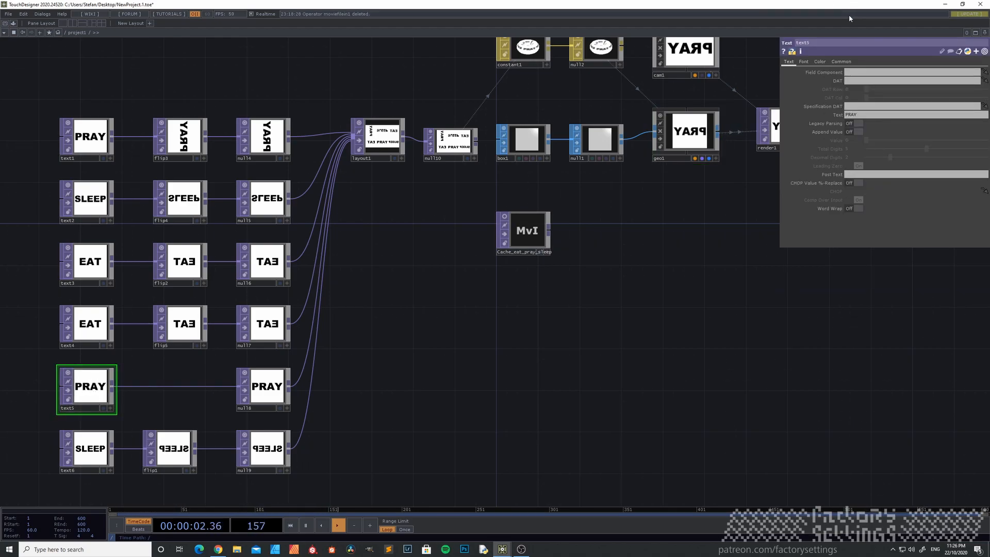
{"action": "left_click", "coordinate": [804, 61]}
{"action": "left_click", "coordinate": [856, 125]}
{"action": "left_click", "coordinate": [855, 124]}
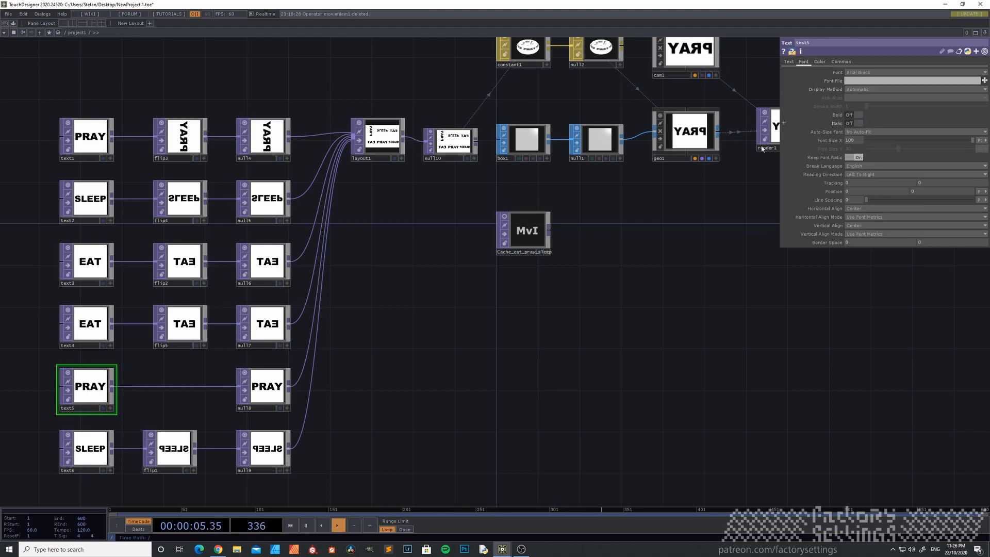
Insert a Flip TOP between text5 and null8.
{"action": "right_click", "coordinate": [172, 387]}
{"action": "left_click", "coordinate": [175, 378]}
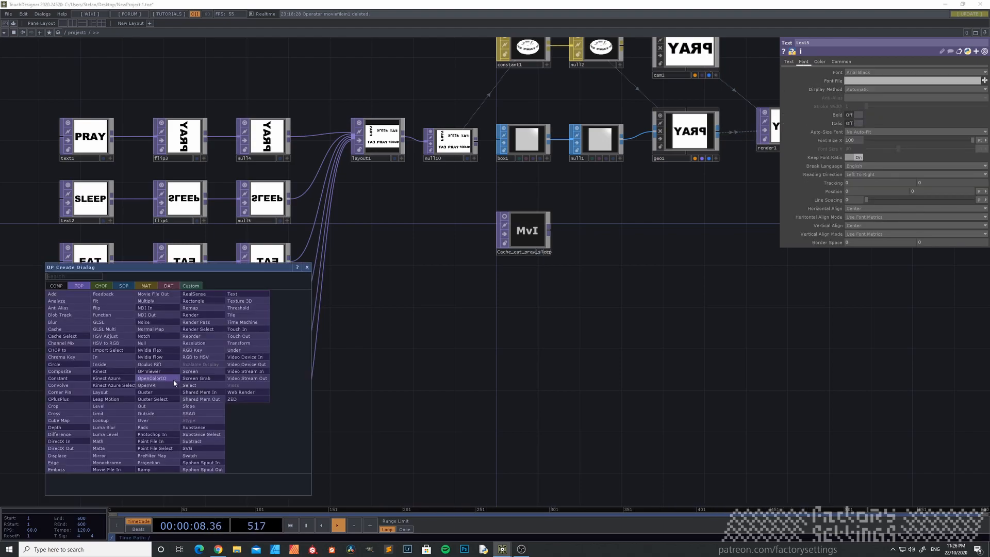
{"action": "left_click", "coordinate": [98, 315]}
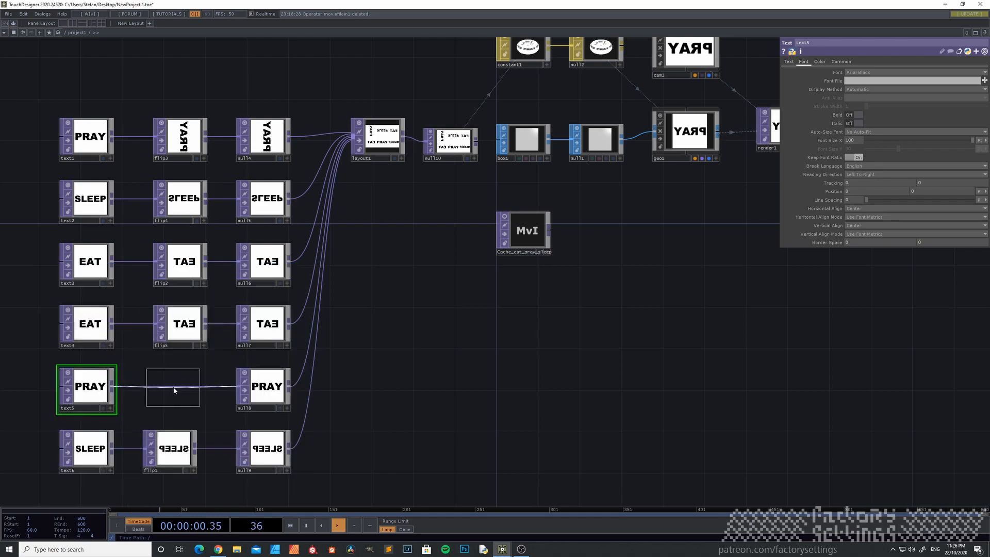
{"action": "left_click", "coordinate": [176, 391]}
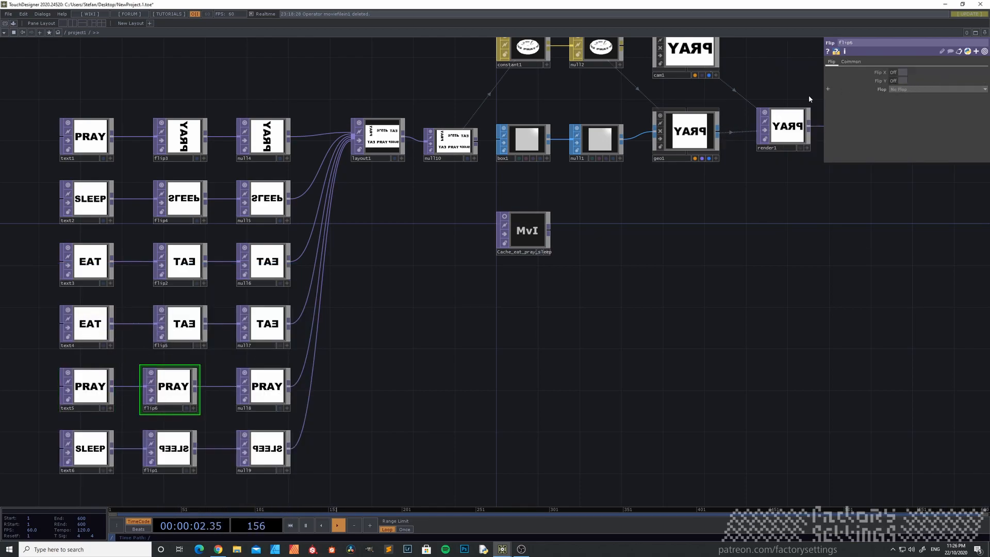
Turn on only Flip X for flip6 and set the Y rotation of geo1 to 360.
{"action": "left_click", "coordinate": [902, 80]}
{"action": "left_click", "coordinate": [902, 81]}
{"action": "left_click", "coordinate": [903, 72]}
{"action": "left_click", "coordinate": [681, 140]}
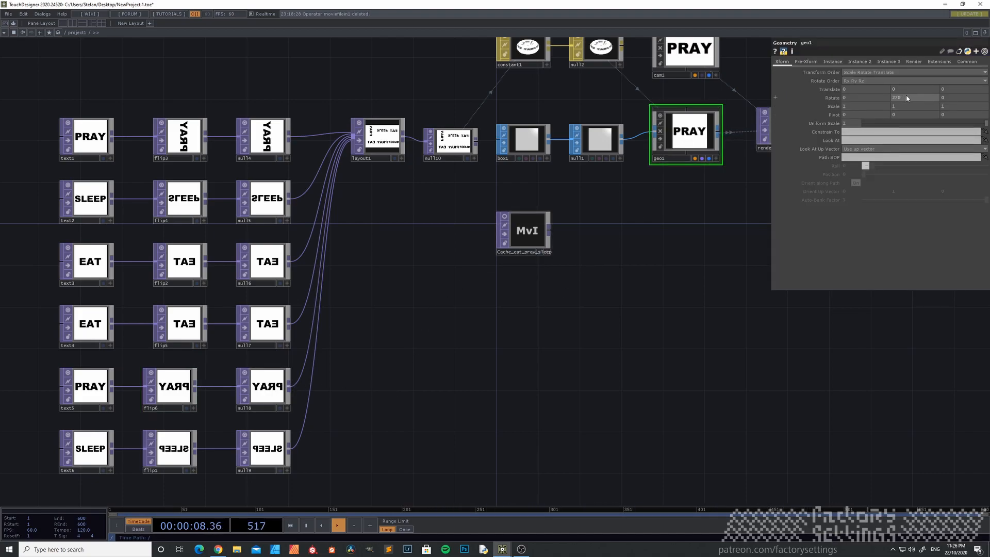
{"action": "middle_click_drag", "start_coordinate": [907, 98], "coordinate": [907, 87]}
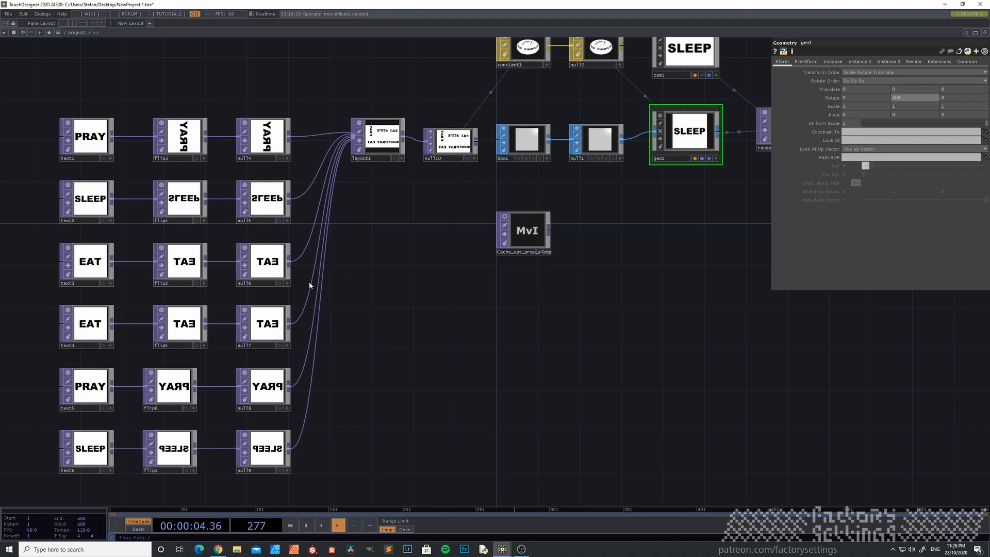
Align flip5, flip2, flip4 and flip3 in one column with flip6 and flip1.
{"action": "left_click_drag", "start_coordinate": [182, 330], "coordinate": [172, 330]}
{"action": "left_click_drag", "start_coordinate": [183, 264], "coordinate": [172, 264]}
{"action": "left_click_drag", "start_coordinate": [183, 201], "coordinate": [172, 201]}
{"action": "left_click", "coordinate": [184, 126]}
{"action": "left_click_drag", "start_coordinate": [186, 133], "coordinate": [176, 135]}
Reset the Y rotation of geo1 to 0 and add an Animation COMP below geo1.
{"action": "left_click_drag", "start_coordinate": [415, 224], "coordinate": [386, 235]}
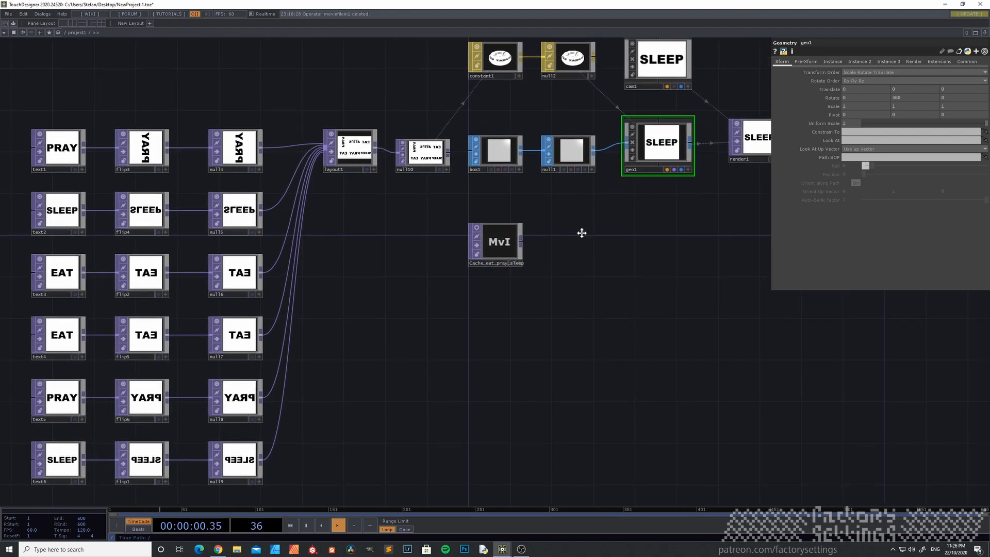
{"action": "left_click_drag", "start_coordinate": [587, 228], "coordinate": [555, 256]}
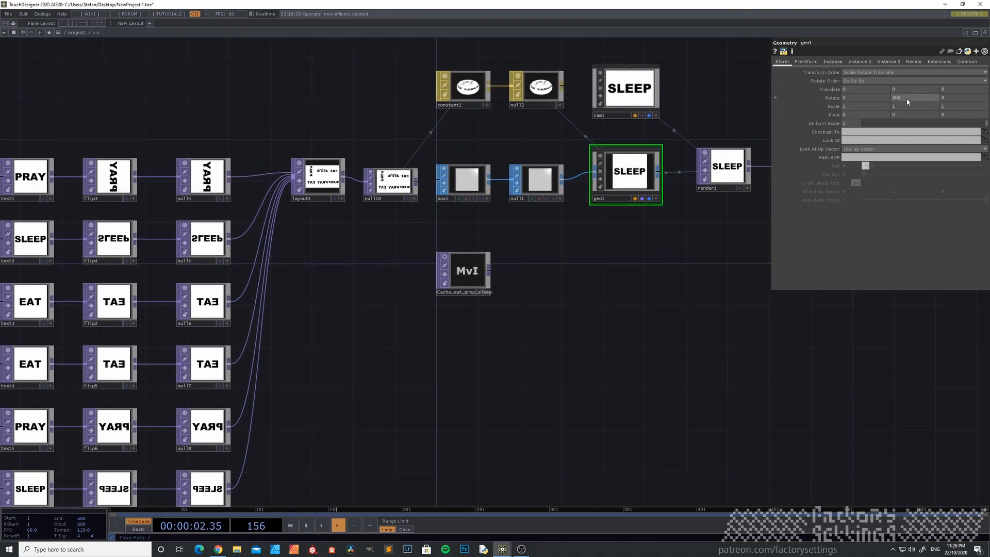
{"action": "left_click_drag", "start_coordinate": [632, 263], "coordinate": [583, 245]}
{"action": "left_click_drag", "start_coordinate": [490, 334], "coordinate": [433, 332]}
{"action": "key", "text": "Tab"}
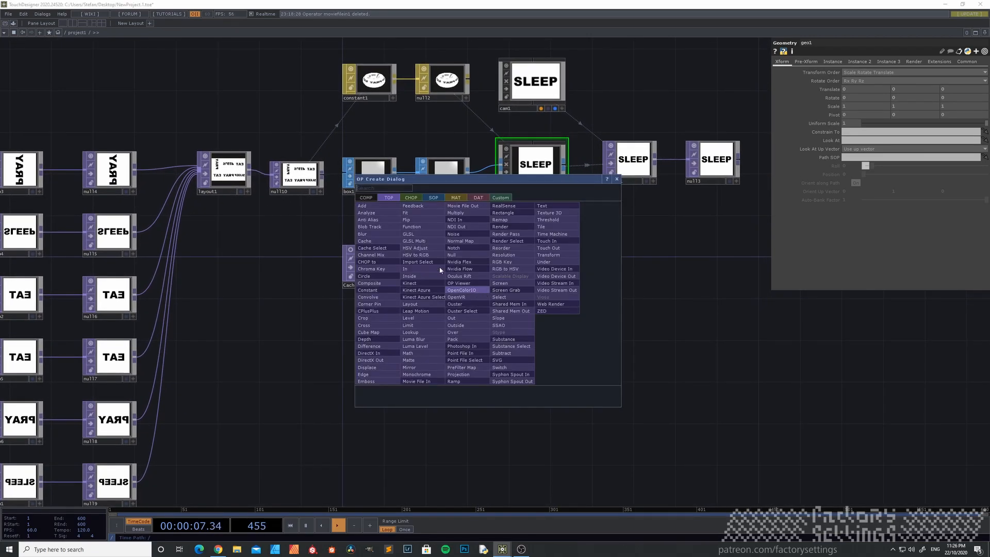
{"action": "left_click", "coordinate": [368, 197]}
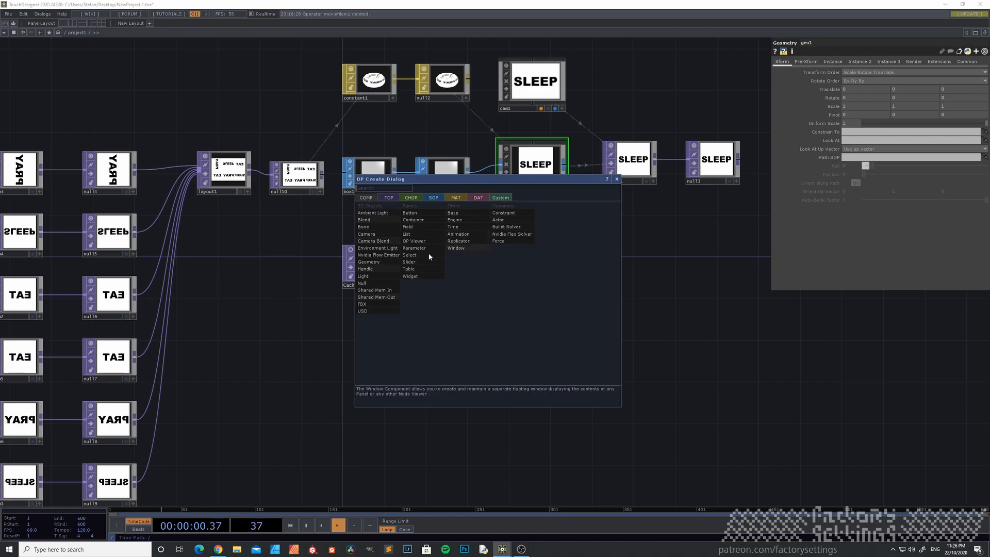
{"action": "left_click", "coordinate": [457, 234]}
{"action": "left_click", "coordinate": [531, 257]}
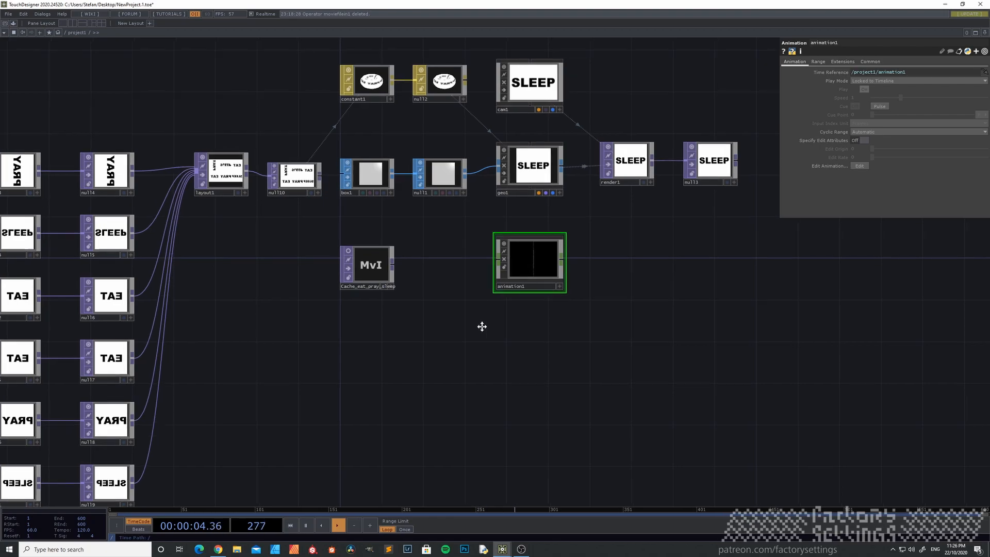
Add a Null CHOP connected to the output of animation1.
{"action": "left_click_drag", "start_coordinate": [487, 325], "coordinate": [431, 349]}
{"action": "right_click", "coordinate": [508, 286]}
{"action": "left_click", "coordinate": [518, 278]}
{"action": "left_click", "coordinate": [576, 288]}
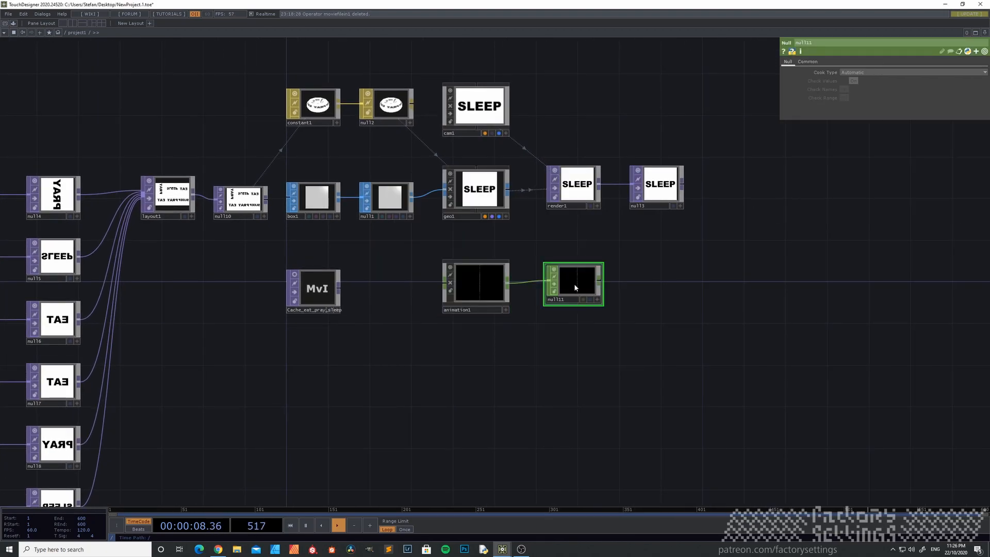
{"action": "left_click_drag", "start_coordinate": [454, 357], "coordinate": [424, 375]}
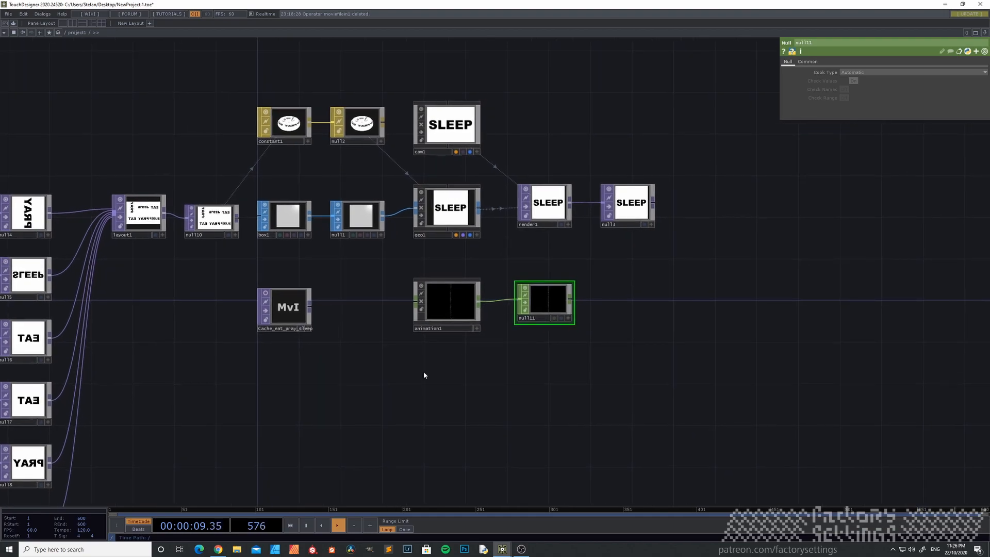
Open animation1 in the animation editor and keep its node and the render chain in view above it.
{"action": "left_click", "coordinate": [451, 308]}
{"action": "right_click", "coordinate": [450, 308]}
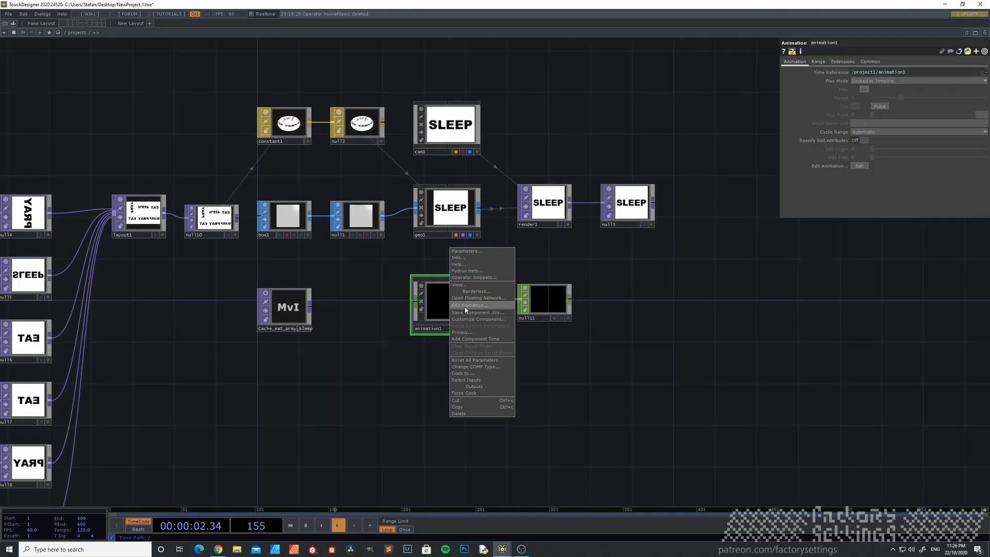
{"action": "left_click", "coordinate": [468, 305]}
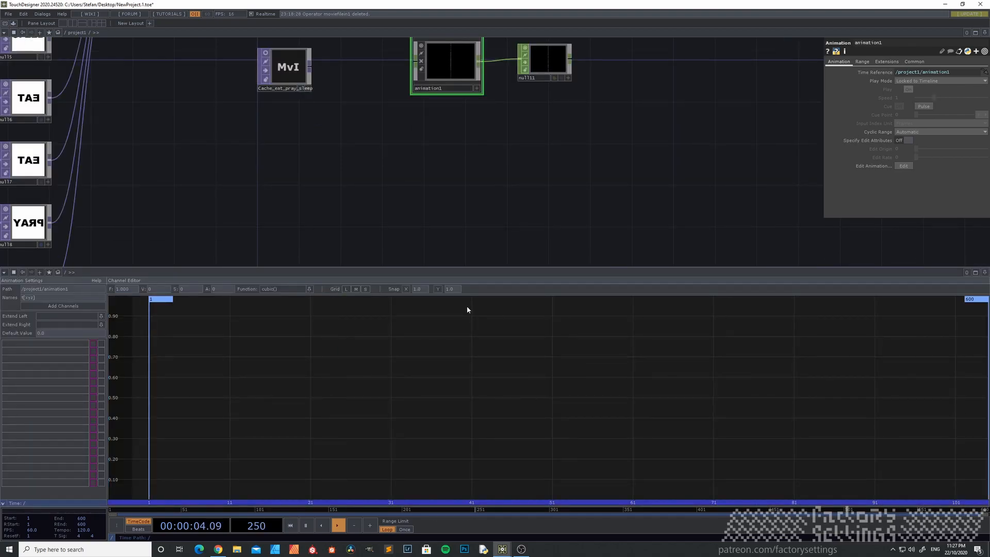
{"action": "scroll", "coordinate": [375, 175], "scroll_direction": "down", "scroll_amount": 3}
{"action": "left_click_drag", "start_coordinate": [376, 146], "coordinate": [348, 202]}
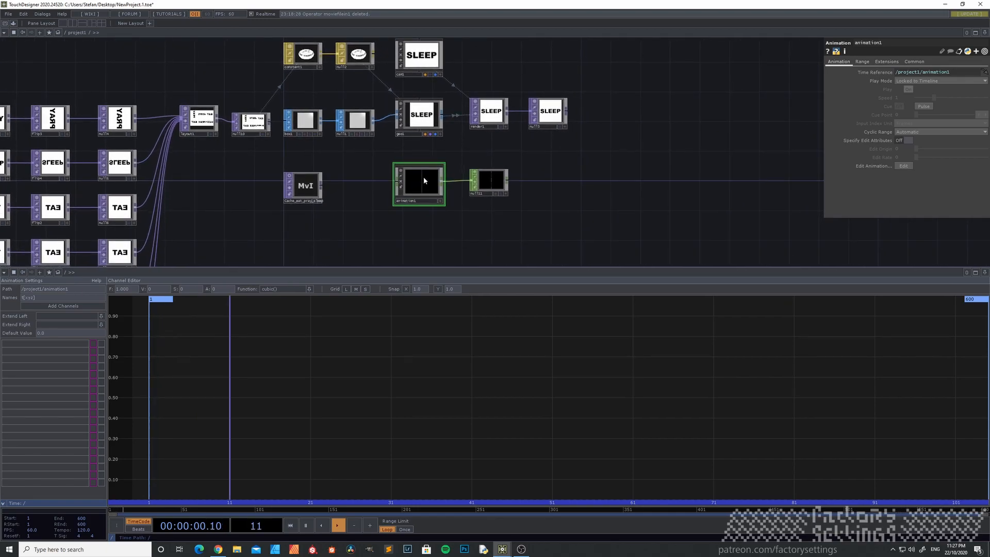
Set the play mode of animation1 to Sequential.
{"action": "left_click", "coordinate": [862, 62]}
{"action": "left_click", "coordinate": [839, 62]}
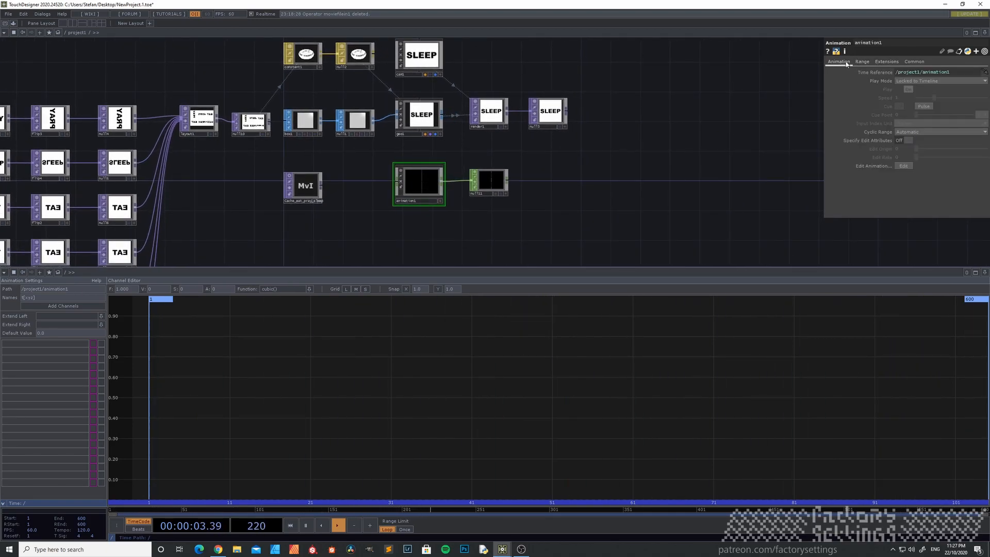
{"action": "left_click", "coordinate": [912, 81]}
{"action": "left_click", "coordinate": [912, 100]}
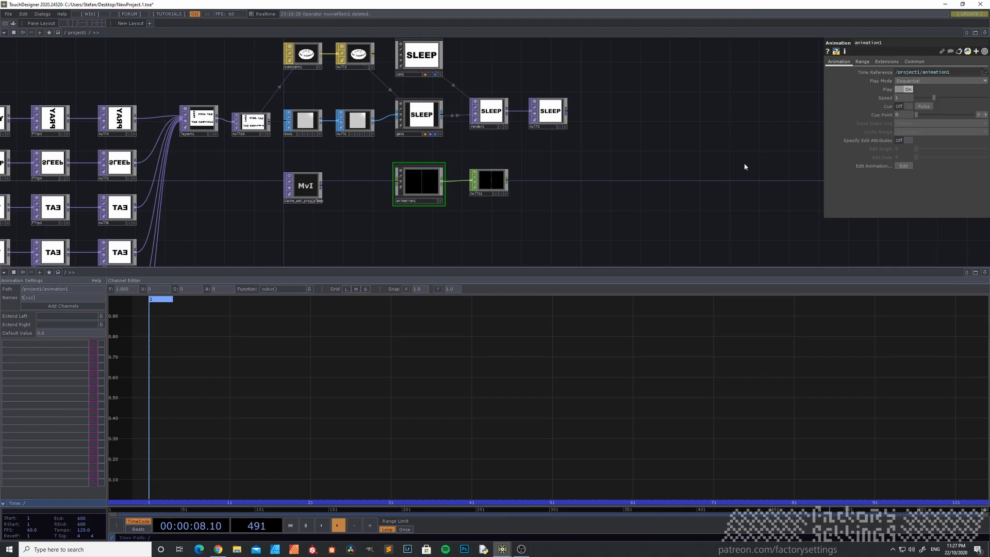
Set the range type of animation1 to Custom.
{"action": "left_click_drag", "start_coordinate": [744, 170], "coordinate": [747, 148]}
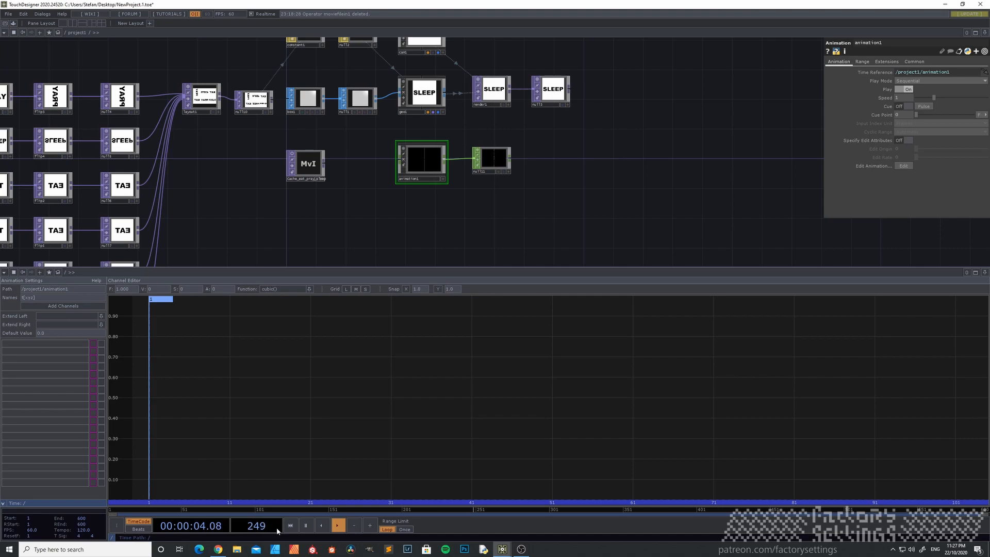
{"action": "left_click_drag", "start_coordinate": [606, 121], "coordinate": [579, 175]}
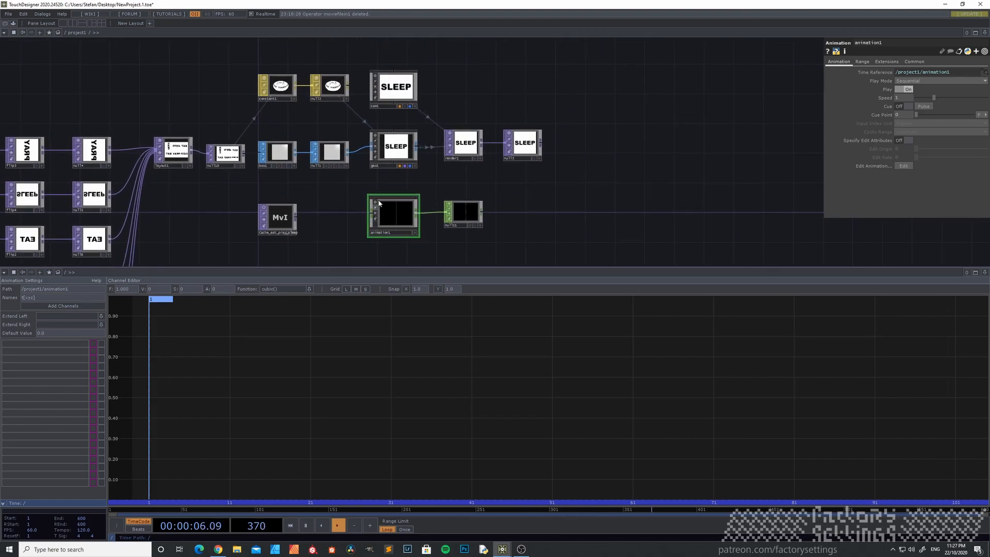
{"action": "left_click", "coordinate": [863, 61]}
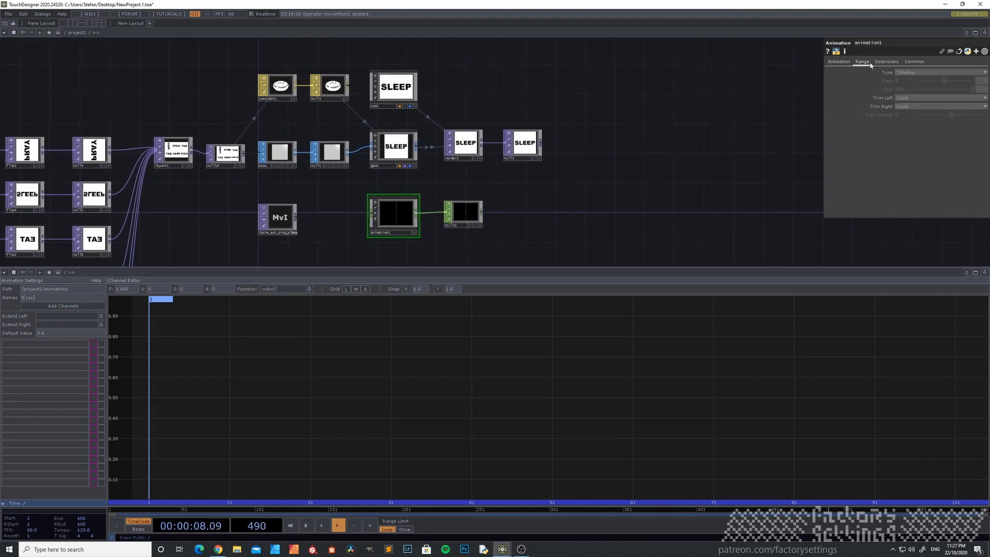
{"action": "left_click", "coordinate": [906, 86]}
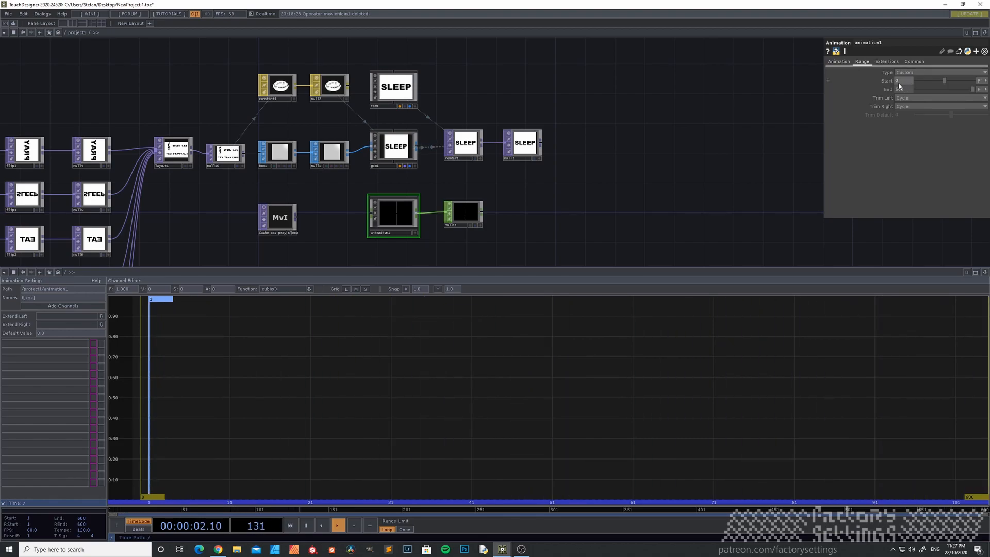
Turn the display of the Cache_eat_pray_sleep movie node on to examine its animated text grid, and off again.
{"action": "left_click_drag", "start_coordinate": [245, 225], "coordinate": [249, 222]}
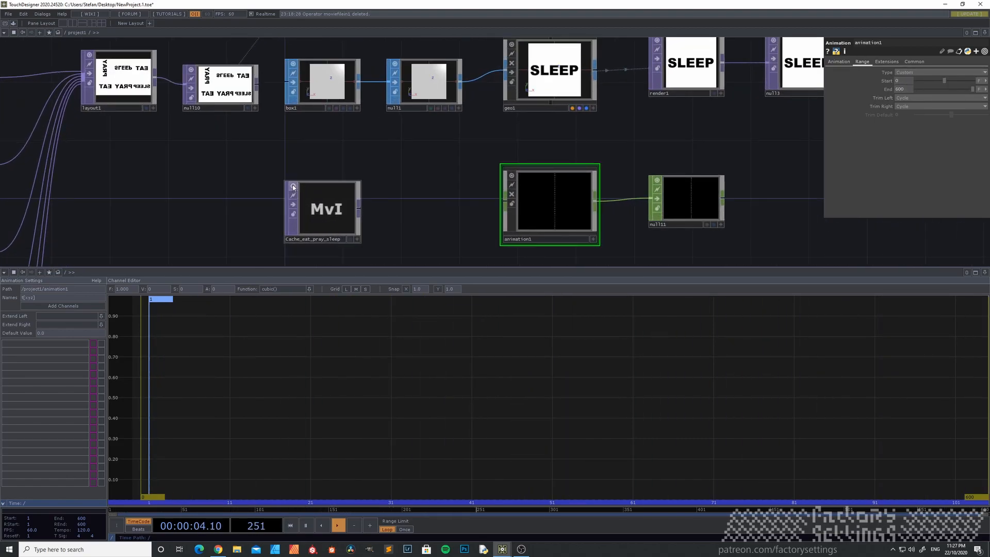
{"action": "left_click", "coordinate": [293, 188]}
{"action": "scroll", "coordinate": [302, 206], "scroll_direction": "up", "scroll_amount": 3}
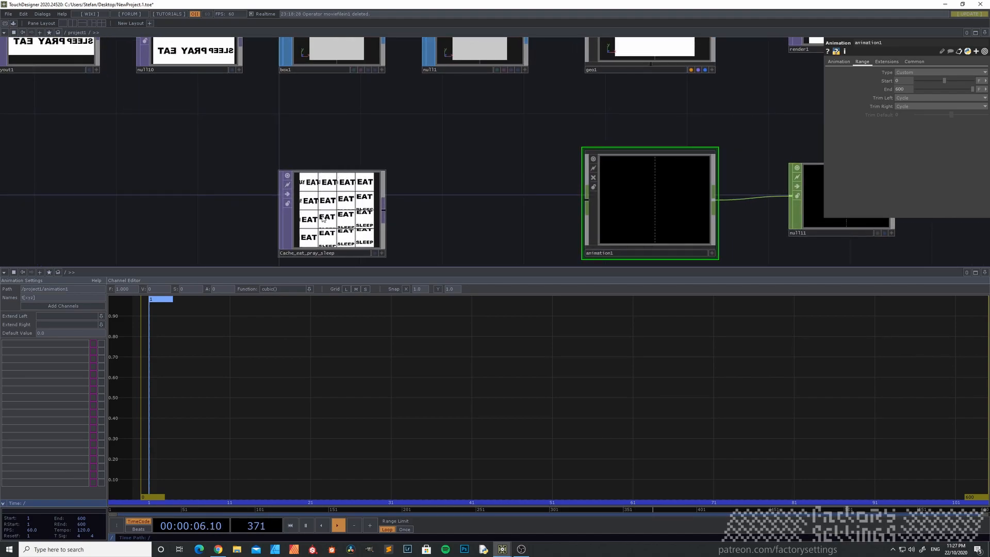
{"action": "left_click", "coordinate": [288, 178]}
{"action": "scroll", "coordinate": [456, 183], "scroll_direction": "down", "scroll_amount": 3}
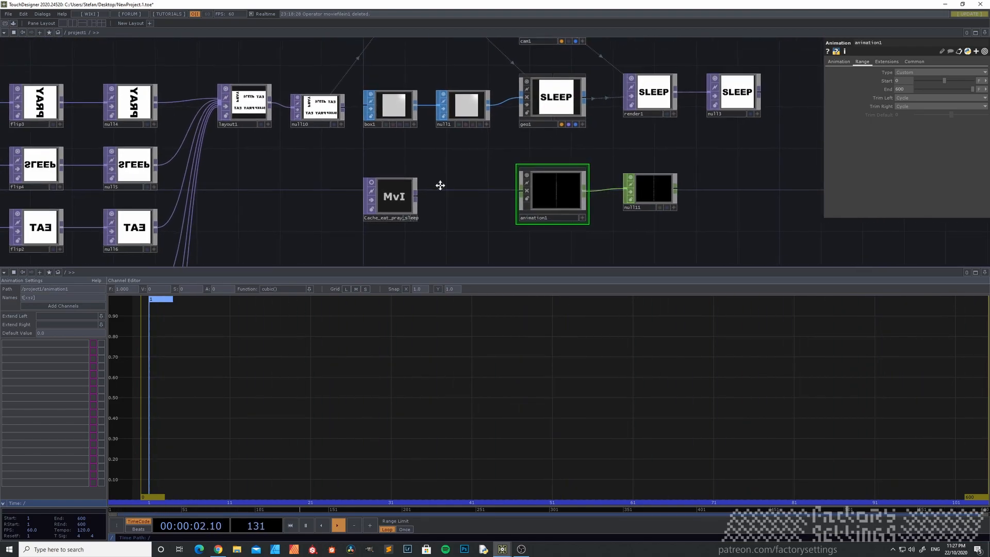
Set the custom range end of animation1 to 120.
{"action": "left_click_drag", "start_coordinate": [449, 183], "coordinate": [404, 195]}
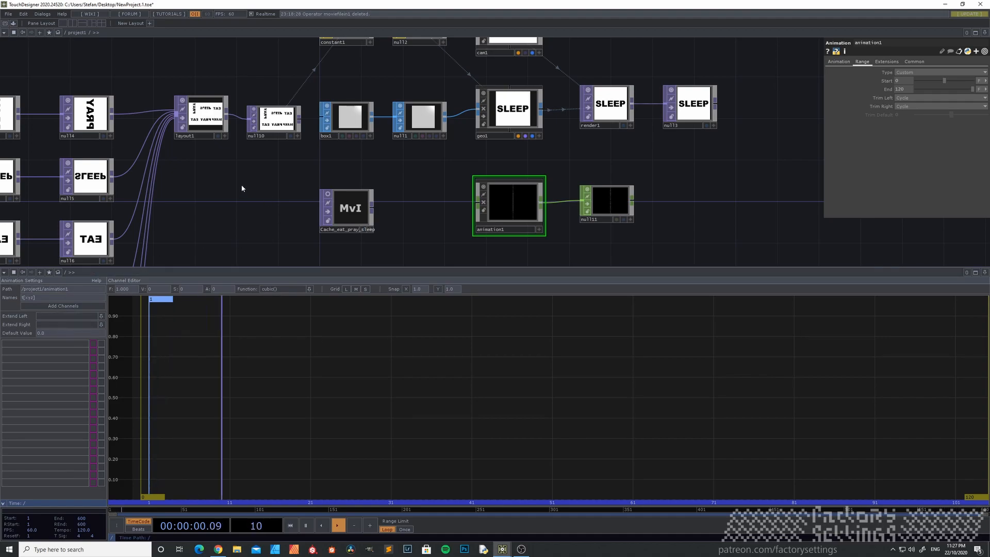
{"action": "scroll", "coordinate": [242, 185], "scroll_direction": "down", "scroll_amount": 1}
{"action": "scroll", "coordinate": [242, 185], "scroll_direction": "down", "scroll_amount": 3}
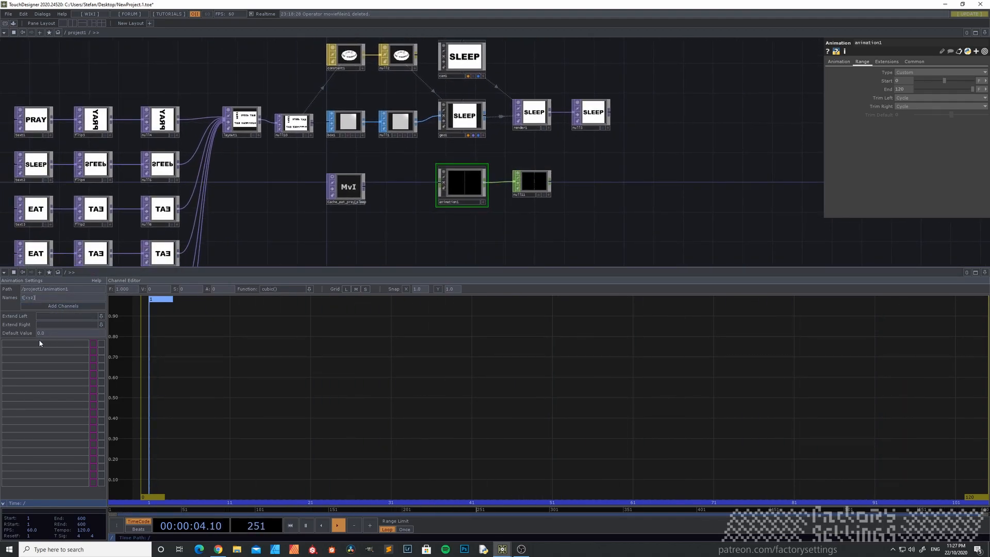
Add two channels named rx and ry to animation1 and frame their curves in the channel editor.
{"action": "left_click_drag", "start_coordinate": [35, 298], "coordinate": [3, 298]}
{"action": "type", "text": "r"}
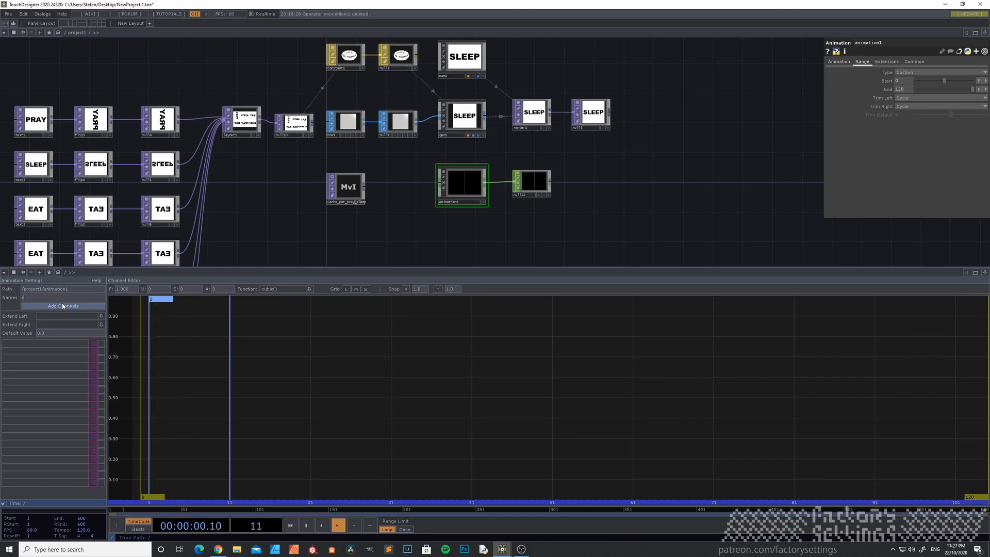
{"action": "type", "text": "x ry"}
{"action": "left_click", "coordinate": [60, 306]}
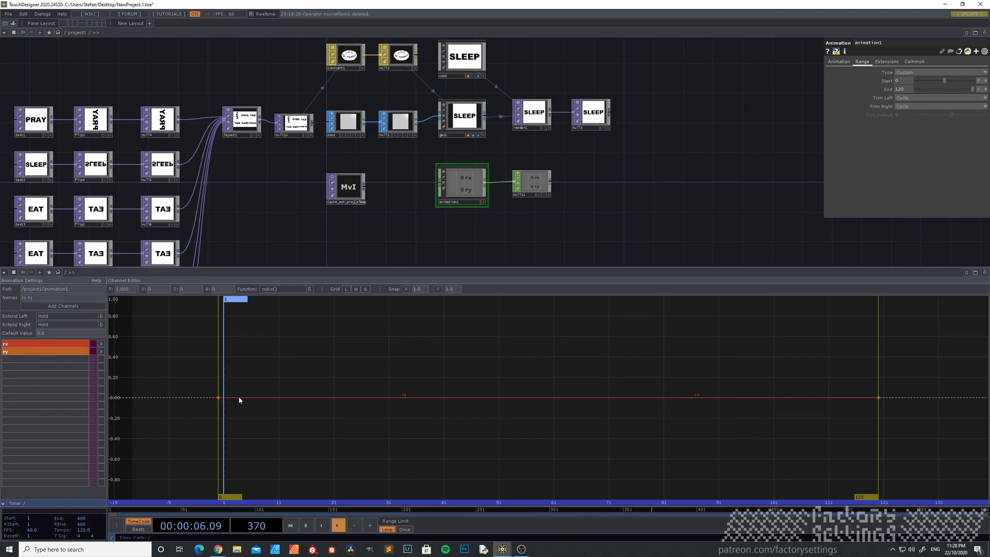
{"action": "middle_click_drag", "start_coordinate": [425, 362], "coordinate": [389, 311]}
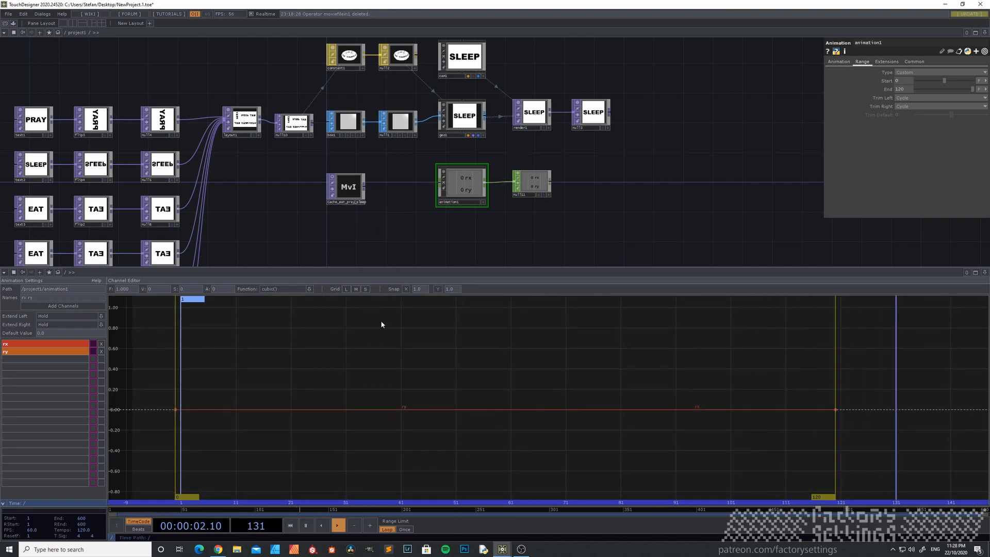
{"action": "middle_click_drag", "start_coordinate": [437, 367], "coordinate": [473, 365]}
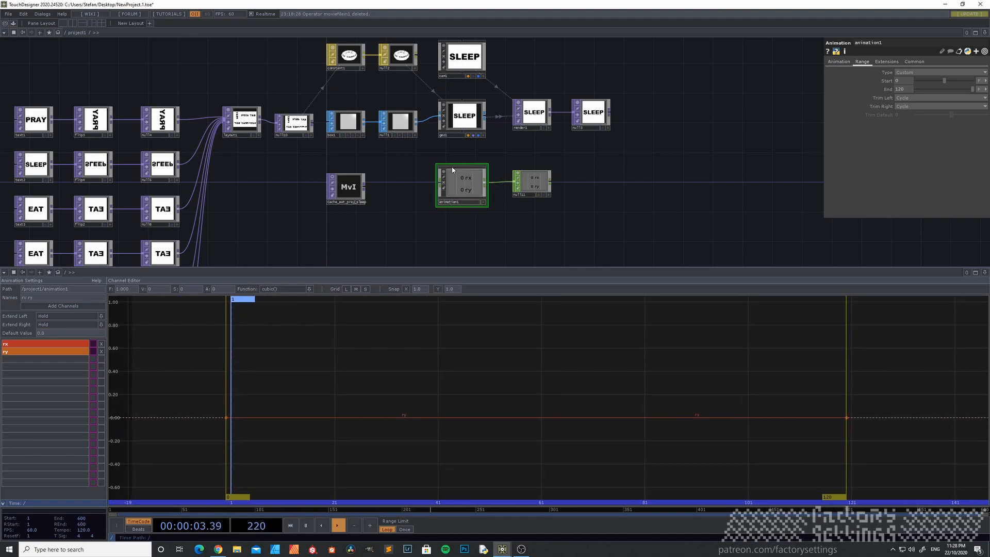
Show geo1's transform parameters, isolate the rx curve of animation1, and add a raised key at frame 19.
{"action": "left_click", "coordinate": [462, 122]}
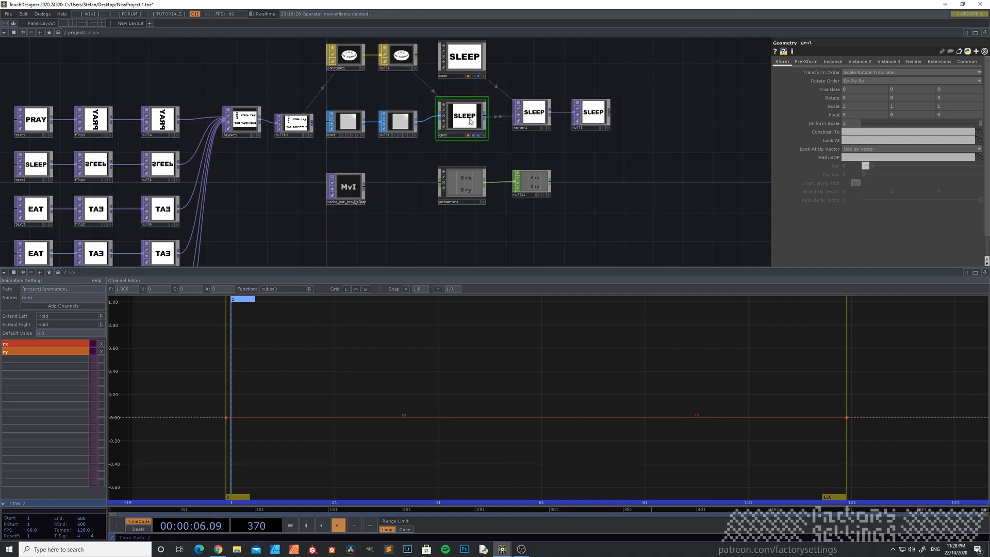
{"action": "mouse_move", "coordinate": [850, 96]}
{"action": "middle_mouse_down"}
{"action": "mouse_move", "coordinate": [852, 86]}
{"action": "mouse_move", "coordinate": [879, 86]}
{"action": "mouse_move", "coordinate": [851, 84]}
{"action": "middle_mouse_up"}
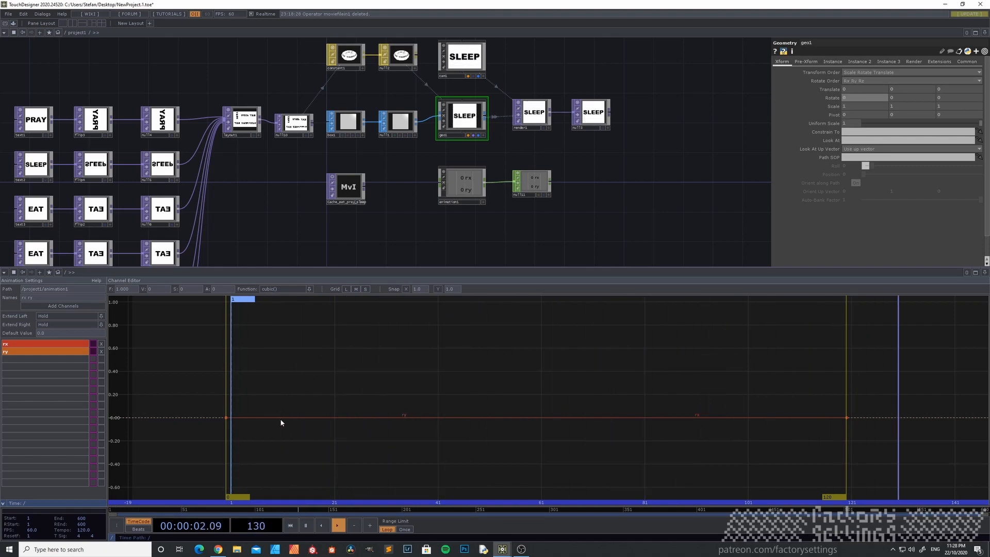
{"action": "left_click", "coordinate": [25, 344]}
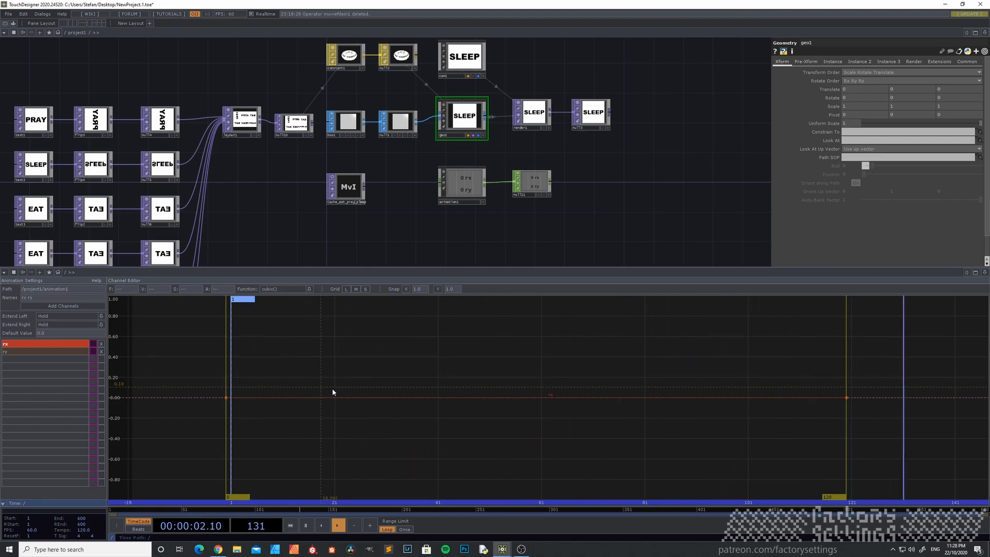
{"action": "left_click", "coordinate": [314, 397], "text": "ctrl"}
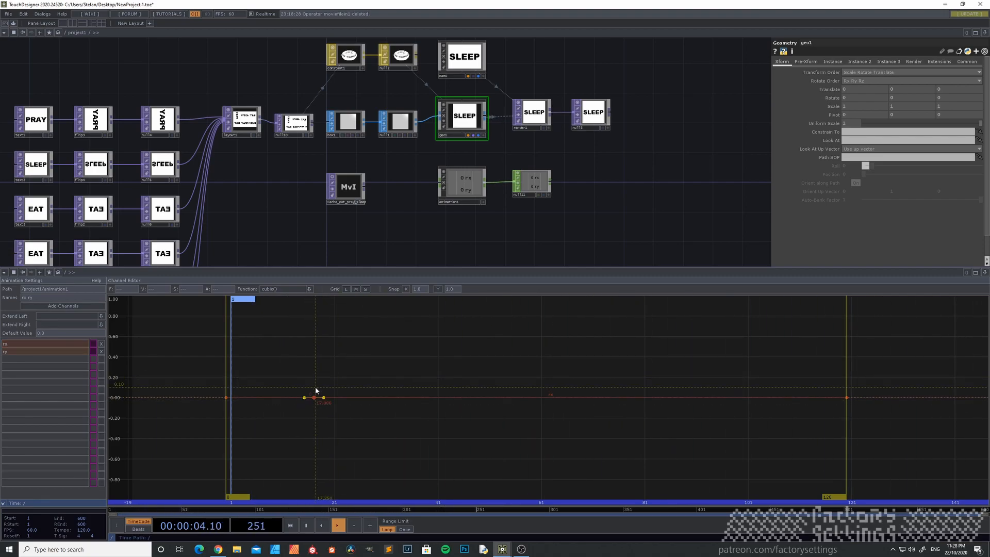
{"action": "left_click_drag", "start_coordinate": [314, 397], "coordinate": [323, 349]}
Set the new rx key to value 90 at frame 20, and the end key at frame 120 to 90.
{"action": "left_click", "coordinate": [158, 290]}
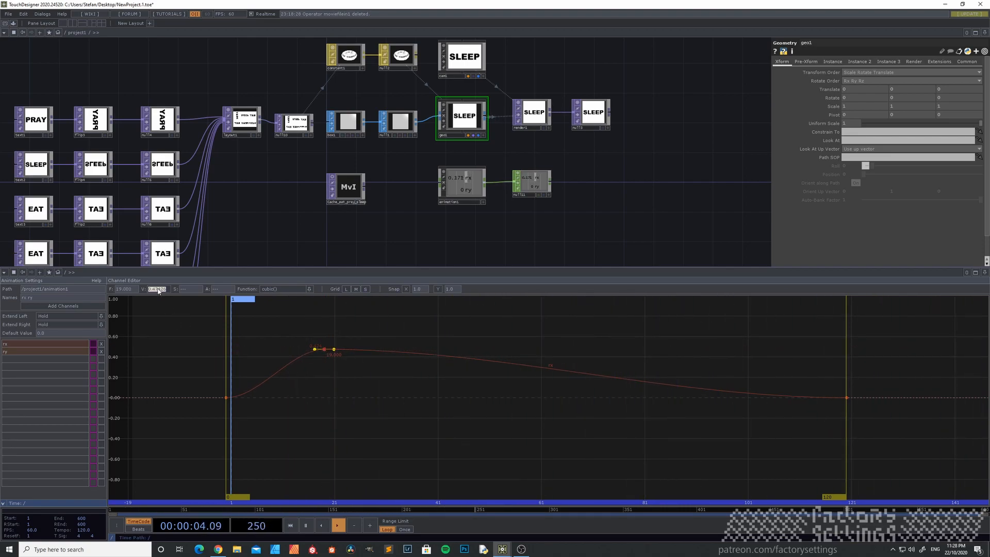
{"action": "type", "text": "90"}
{"action": "key", "text": "Return"}
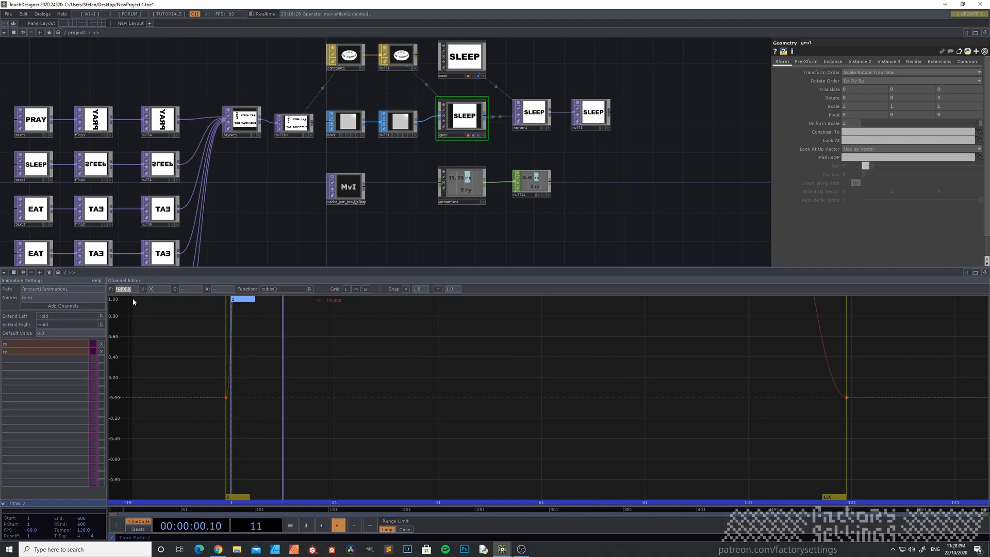
{"action": "type", "text": "20"}
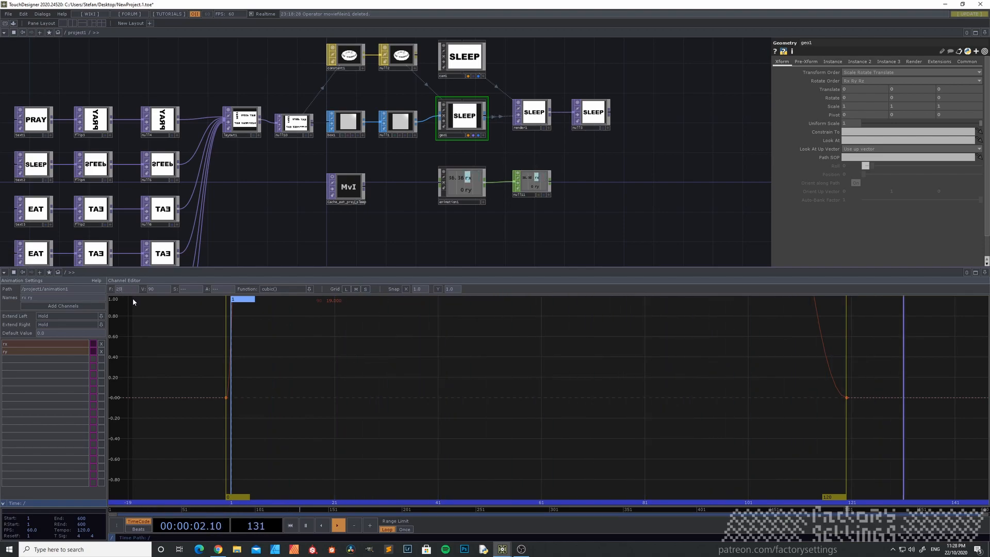
{"action": "key", "text": "Return"}
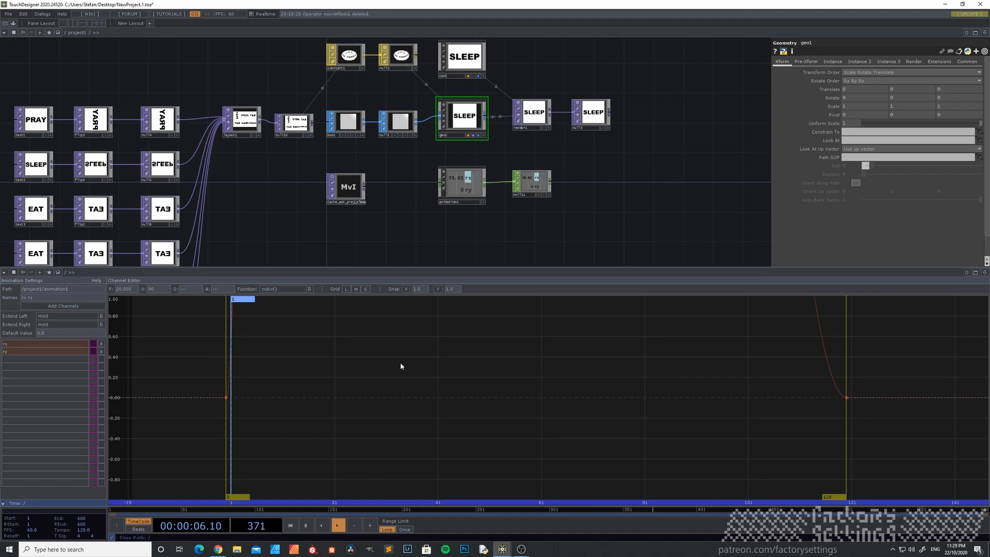
{"action": "key", "text": "h"}
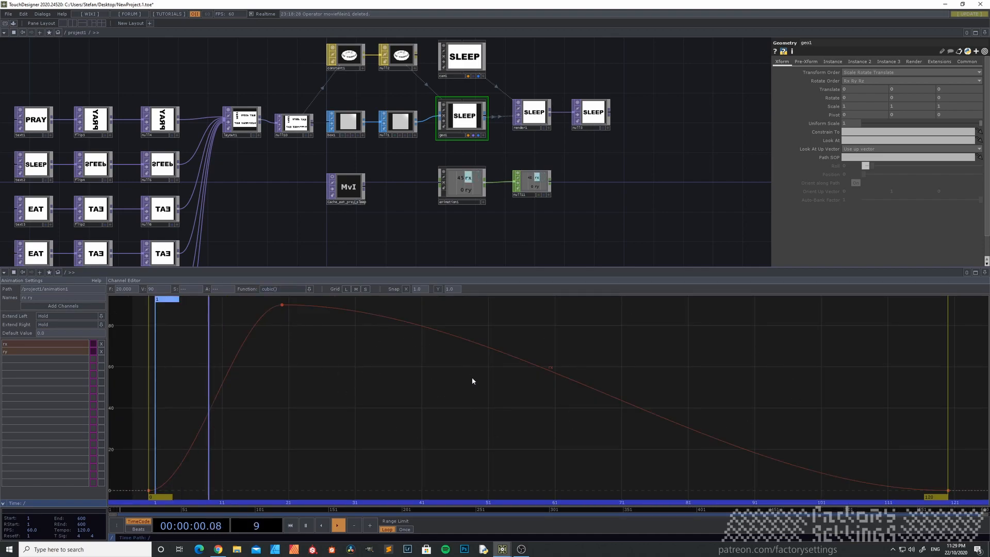
{"action": "left_click", "coordinate": [949, 491]}
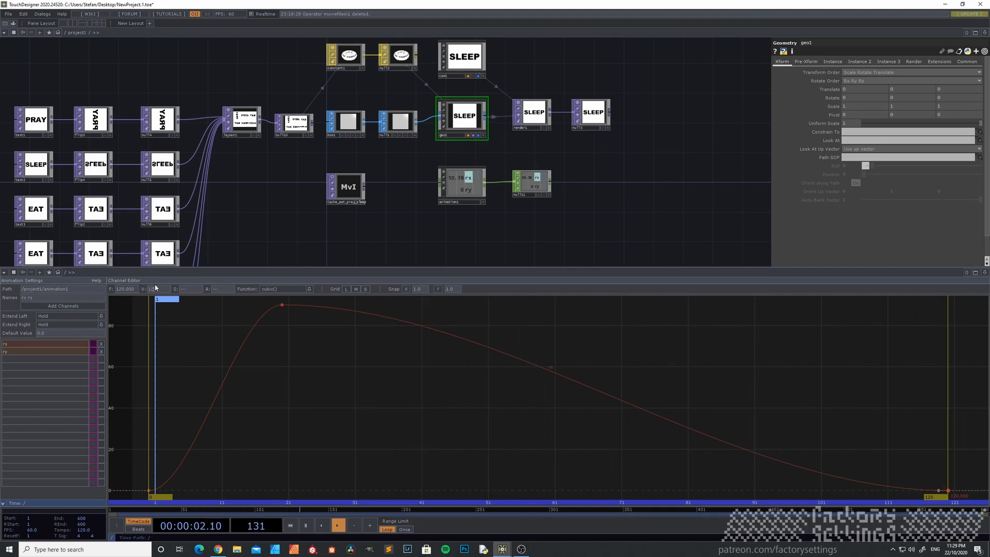
{"action": "key", "text": "Return"}
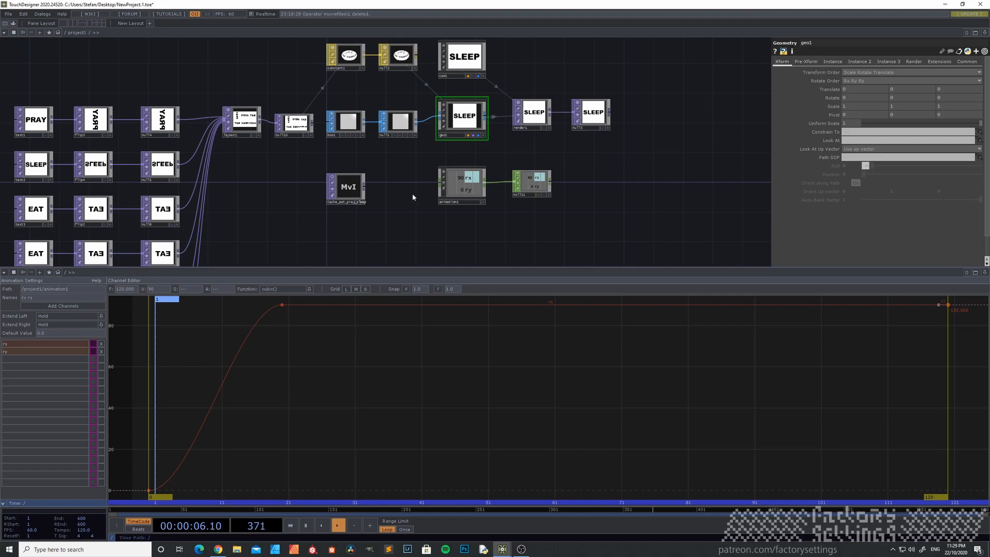
Make null11's viewer active and export its rx and ry channels to geo1's X and Y rotation.
{"action": "scroll", "coordinate": [479, 188], "scroll_direction": "up", "scroll_amount": 2}
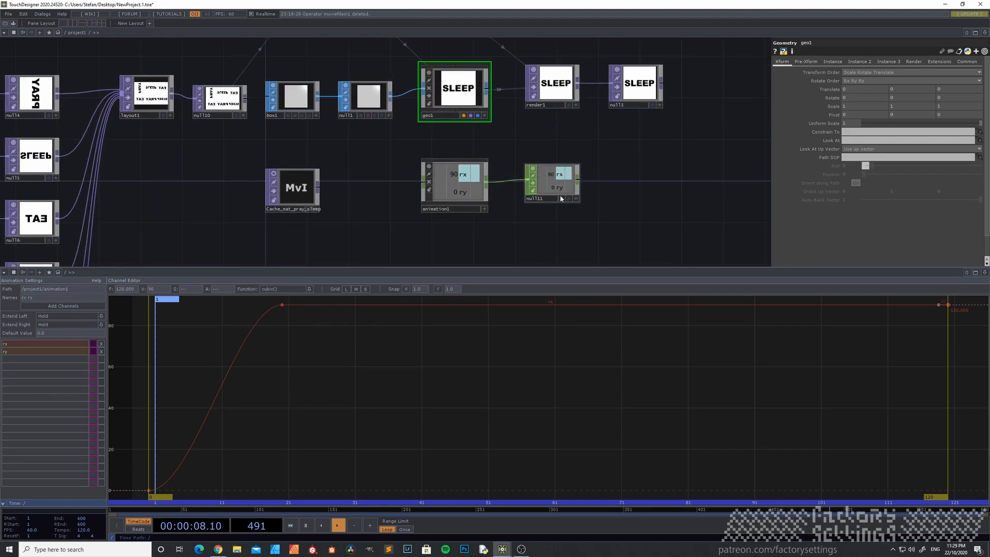
{"action": "left_click_drag", "start_coordinate": [505, 137], "coordinate": [503, 162]}
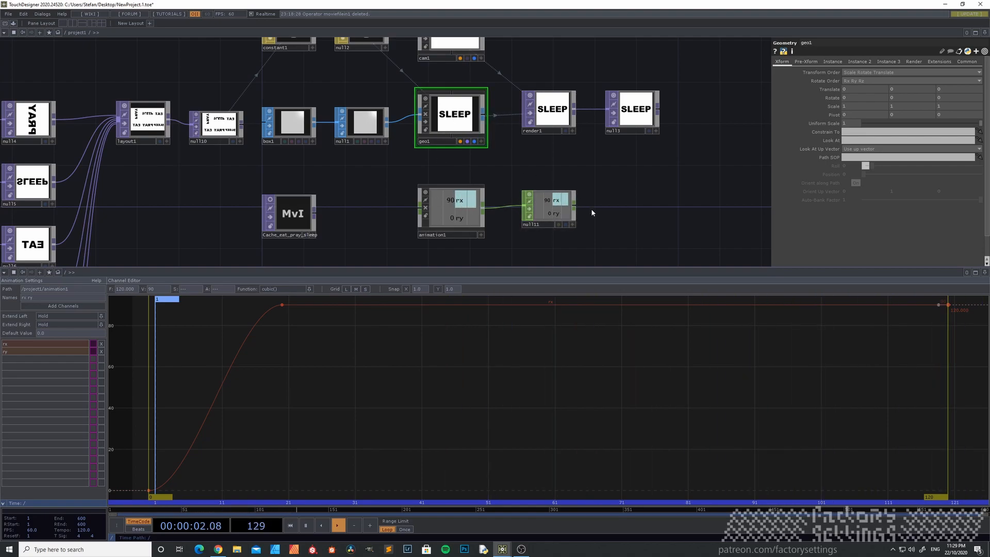
{"action": "left_click", "coordinate": [573, 226]}
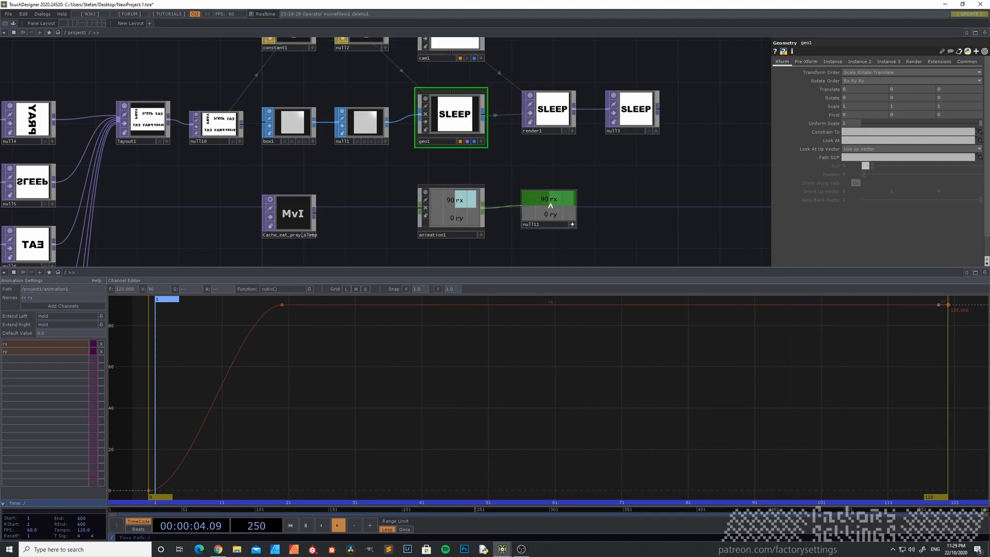
{"action": "left_click_drag", "start_coordinate": [549, 199], "coordinate": [856, 97]}
{"action": "left_click_drag", "start_coordinate": [562, 216], "coordinate": [903, 98]}
{"action": "left_click", "coordinate": [897, 97]}
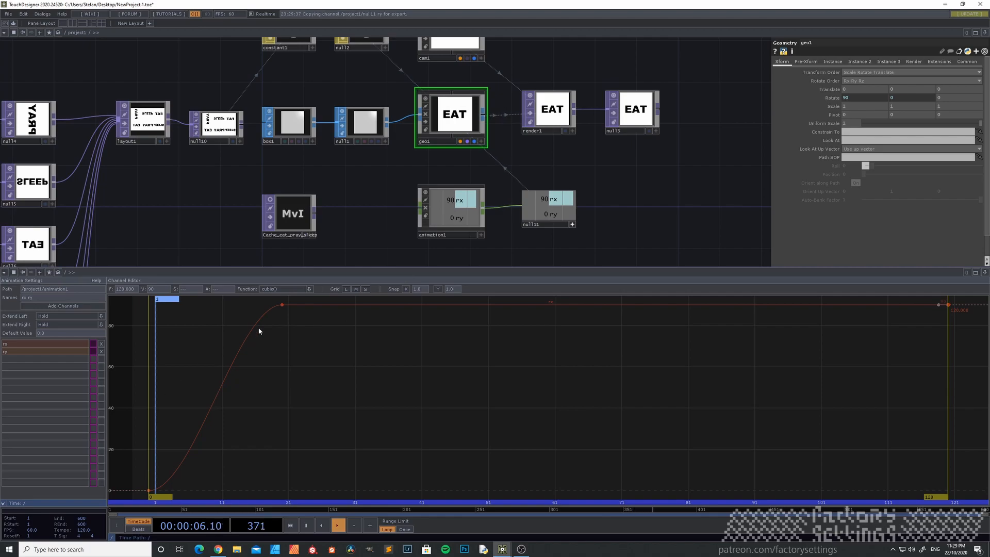
Show the rx and ry curves together, then add a raised key to the ry curve at frame 23.
{"action": "left_click", "coordinate": [51, 353]}
{"action": "left_click", "coordinate": [46, 347], "text": "ctrl"}
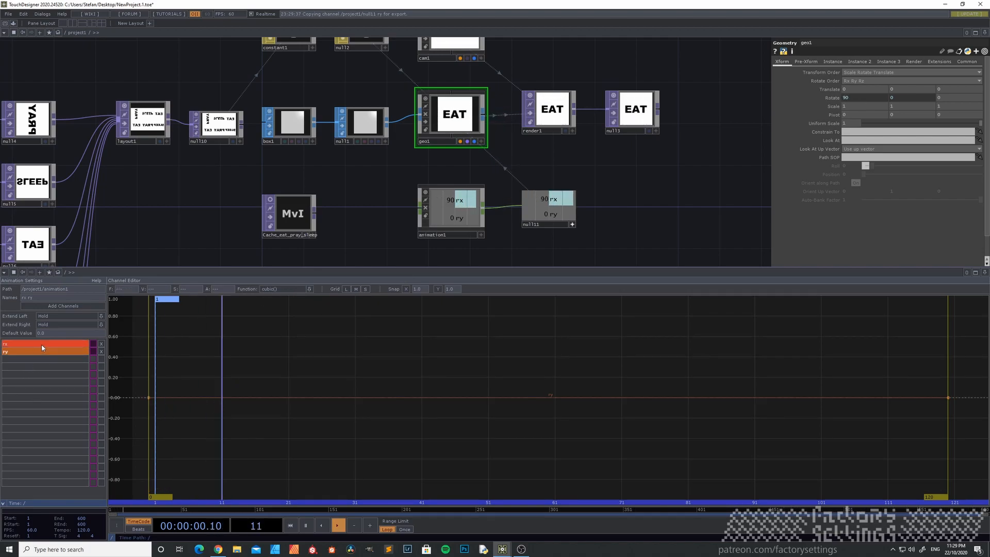
{"action": "left_click", "coordinate": [44, 344], "text": "shift"}
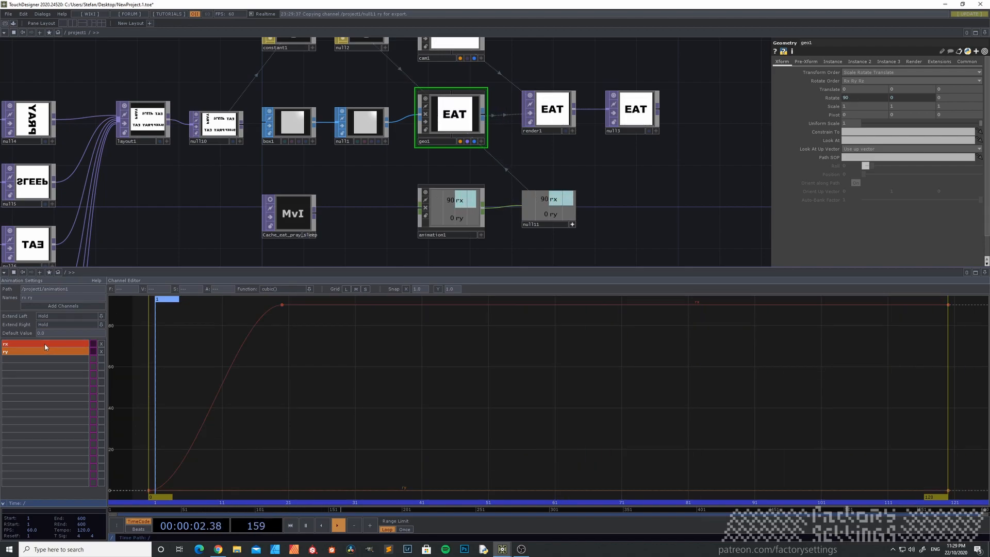
{"action": "left_click", "coordinate": [309, 490]}
{"action": "left_click_drag", "start_coordinate": [308, 491], "coordinate": [308, 393]}
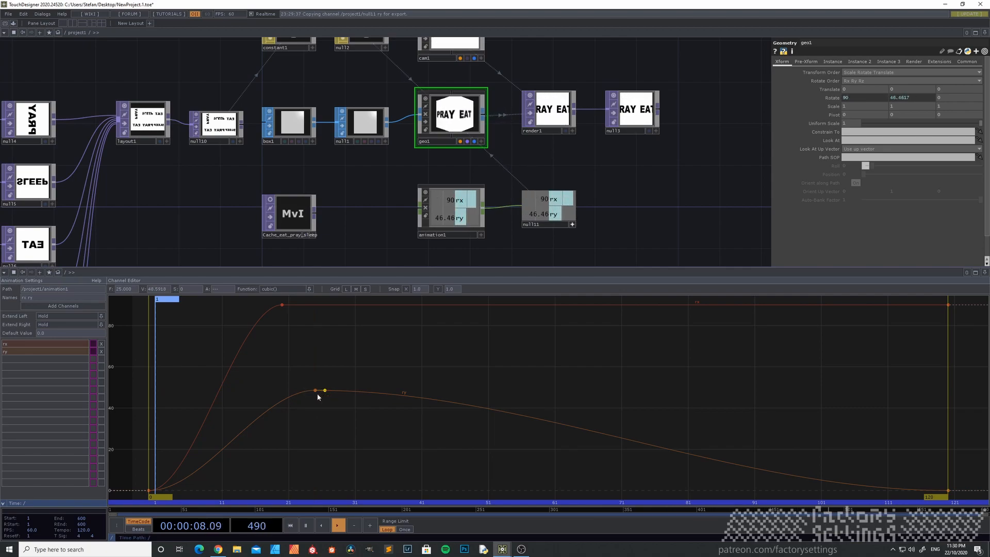
{"action": "left_click_drag", "start_coordinate": [316, 393], "coordinate": [316, 380]}
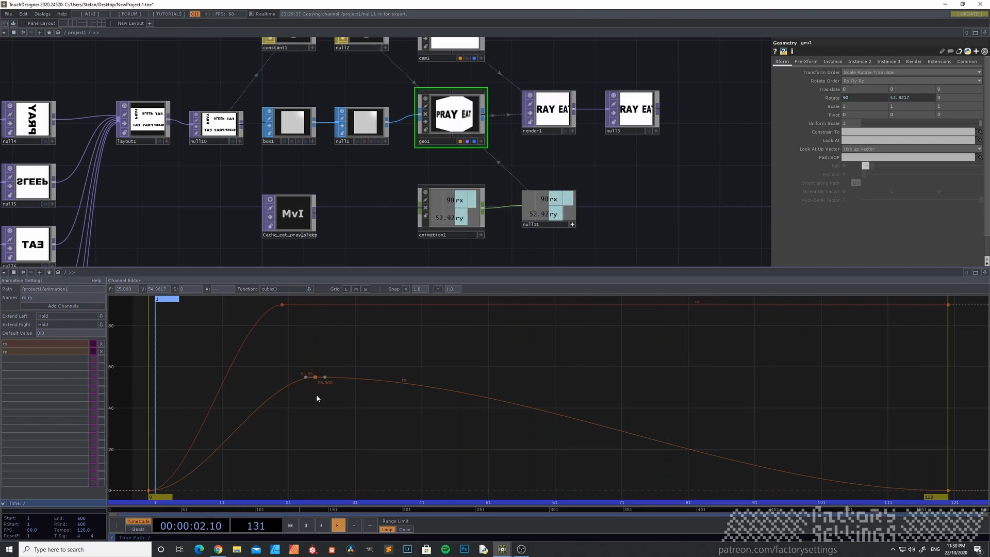
{"action": "left_click_drag", "start_coordinate": [312, 378], "coordinate": [302, 396]}
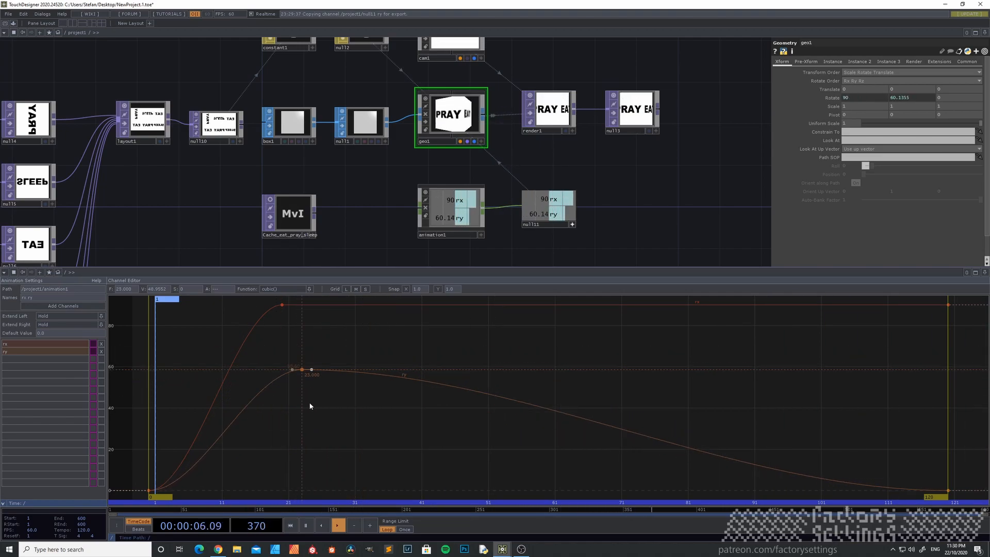
Set the new ry key's value to 90 and move it to frame 38.
{"action": "left_click", "coordinate": [158, 289]}
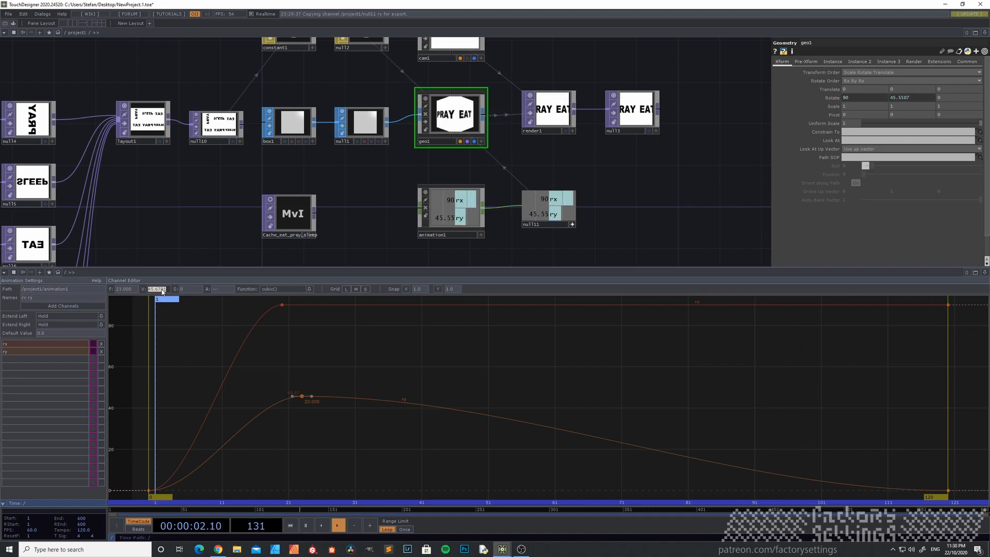
{"action": "key", "text": "Return"}
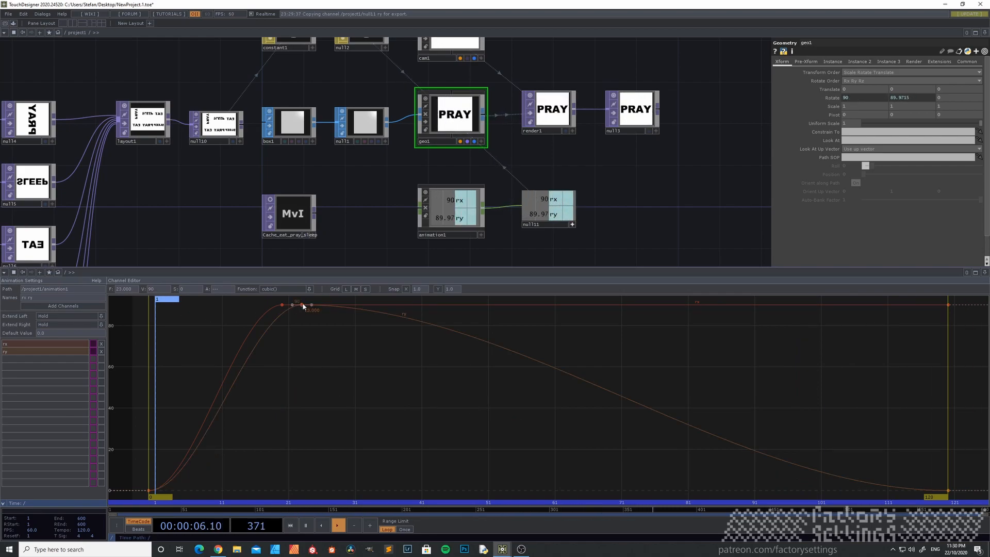
{"action": "left_click_drag", "start_coordinate": [314, 310], "coordinate": [399, 348]}
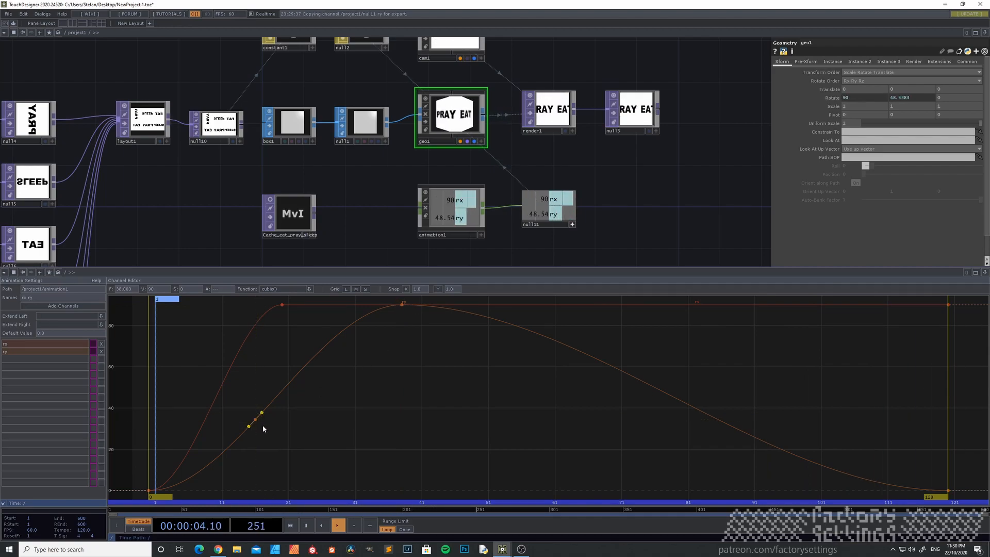
Add a ry key at frame 19 with slope 0 and value 0, and set the ry end key at frame 120 to 90.
{"action": "left_click_drag", "start_coordinate": [257, 422], "coordinate": [276, 460]}
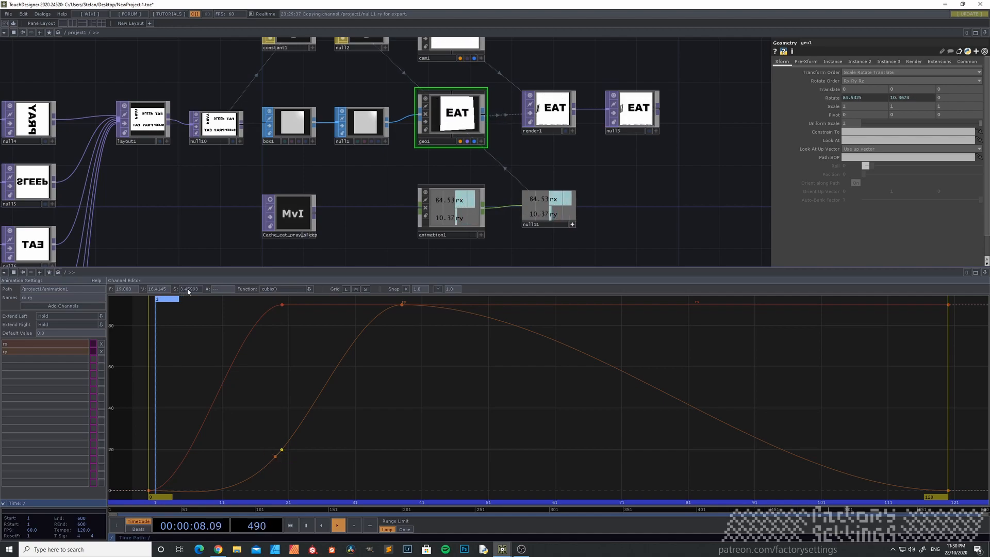
{"action": "key", "text": "Return"}
{"action": "left_click", "coordinate": [276, 456]}
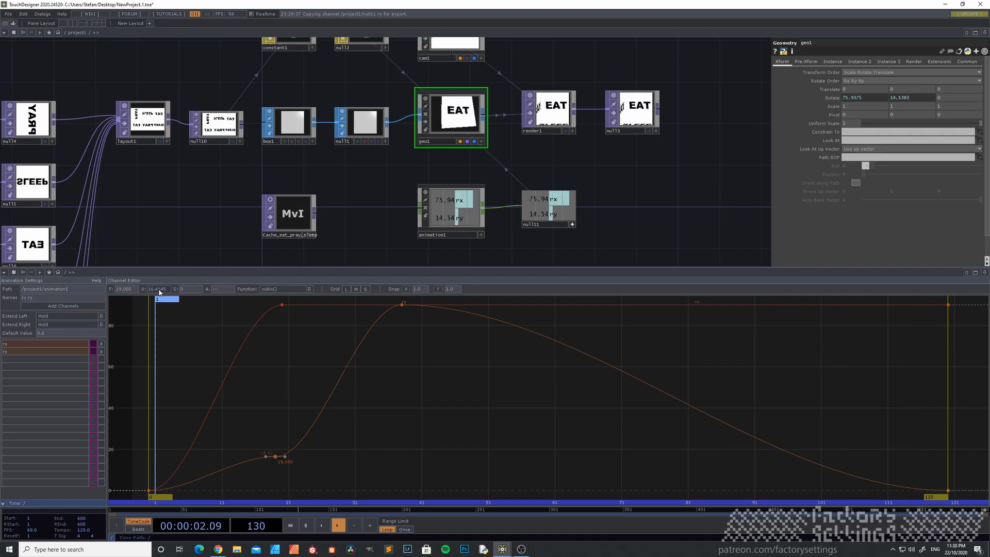
{"action": "type", "text": "0"}
{"action": "key", "text": "Return"}
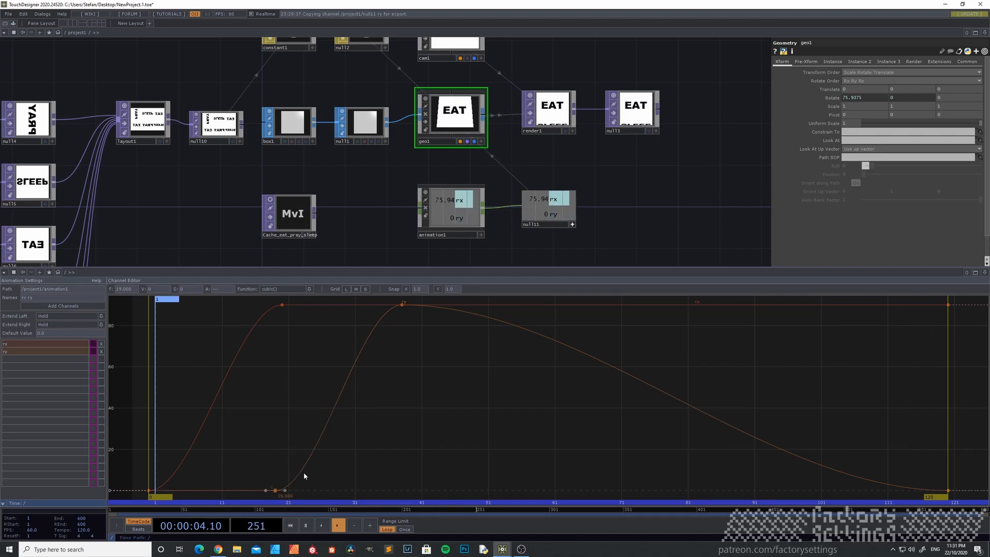
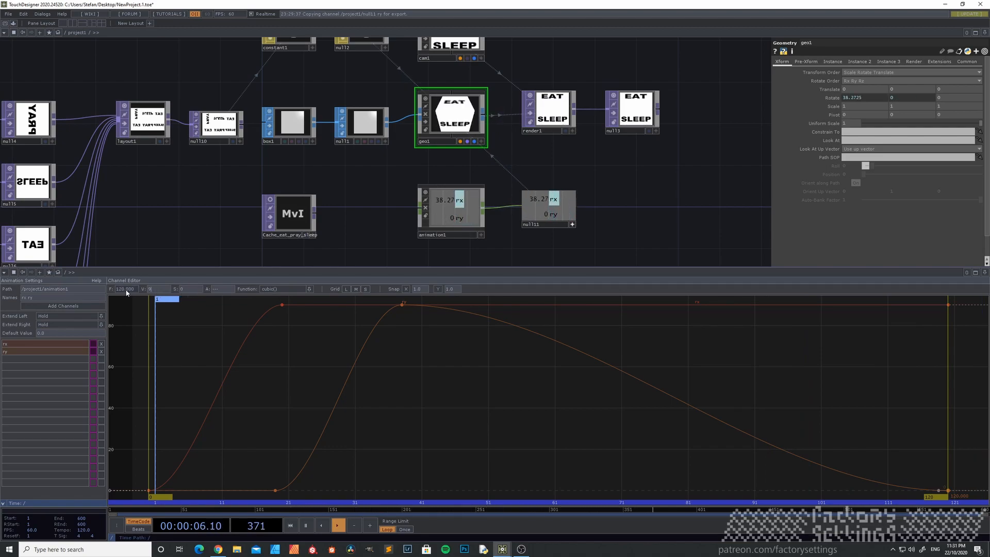
{"action": "key", "text": "Return"}
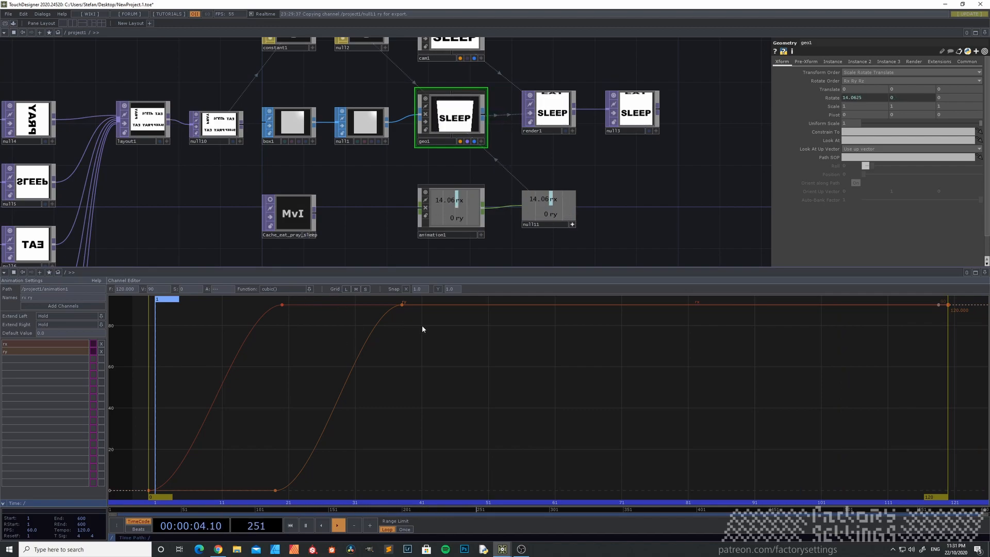
Shift the keys later, placing the rx peak at frame 38, the ry rise start near frame 36 and the ry peak at frame 73.
{"action": "left_click_drag", "start_coordinate": [384, 333], "coordinate": [249, 299]}
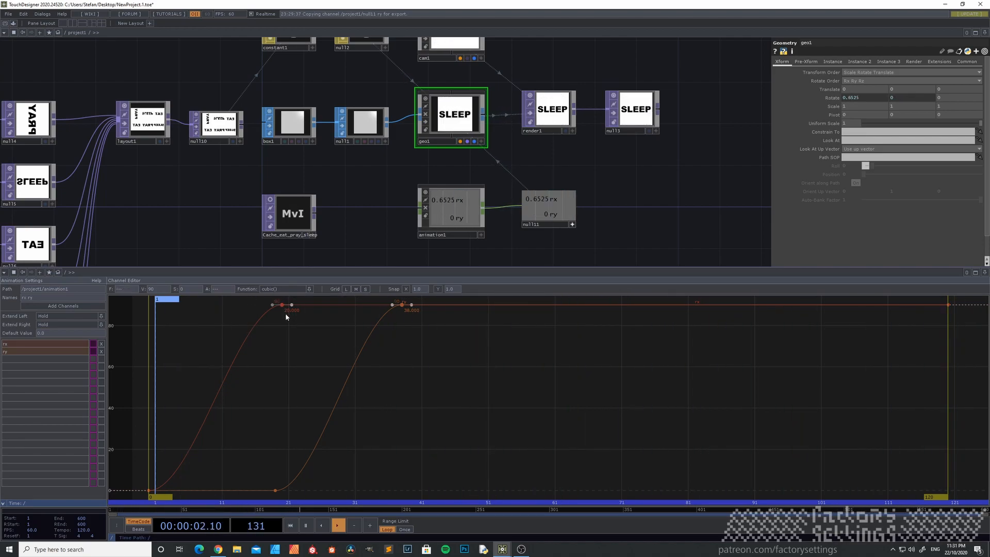
{"action": "left_click_drag", "start_coordinate": [283, 307], "coordinate": [403, 306]}
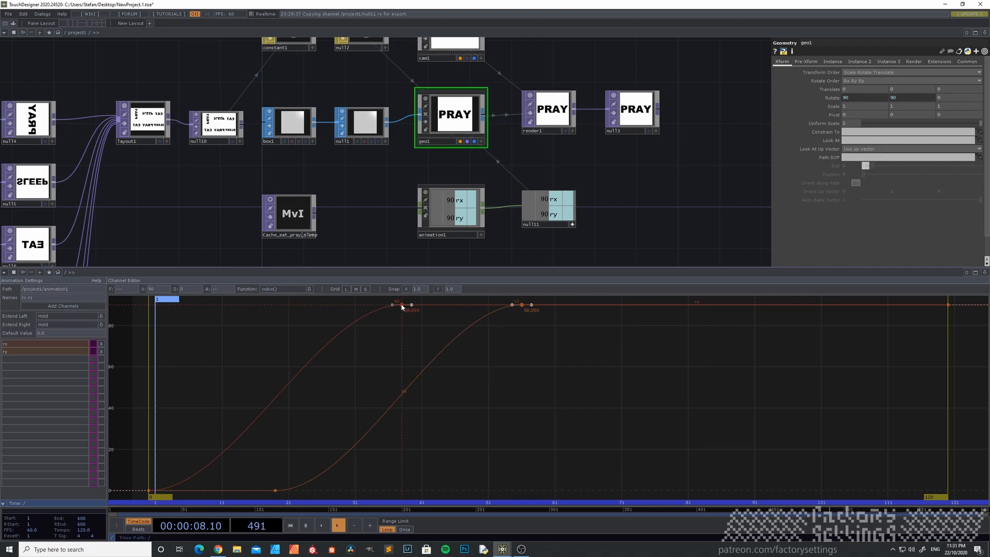
{"action": "left_click", "coordinate": [274, 493]}
{"action": "left_click_drag", "start_coordinate": [275, 492], "coordinate": [391, 478]}
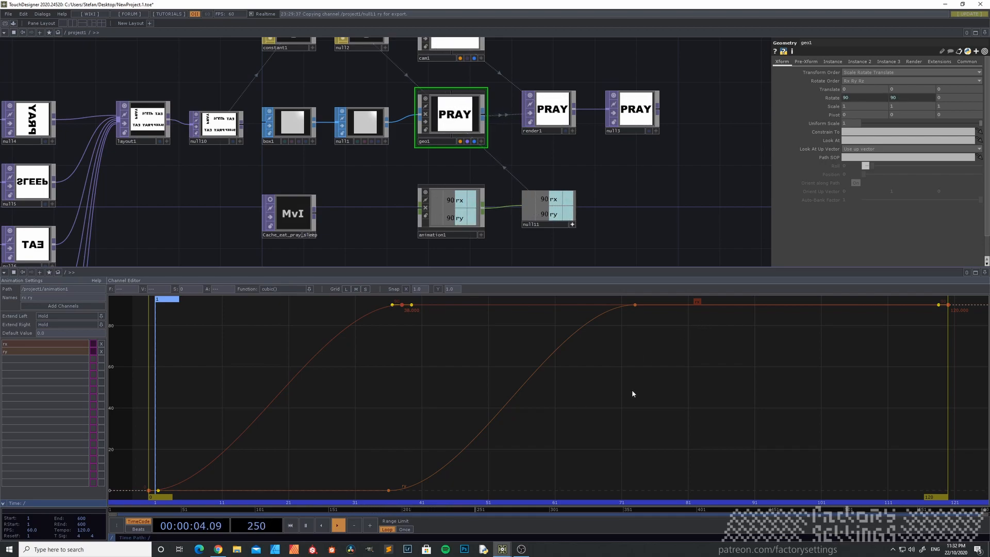
{"action": "left_click", "coordinate": [583, 332]}
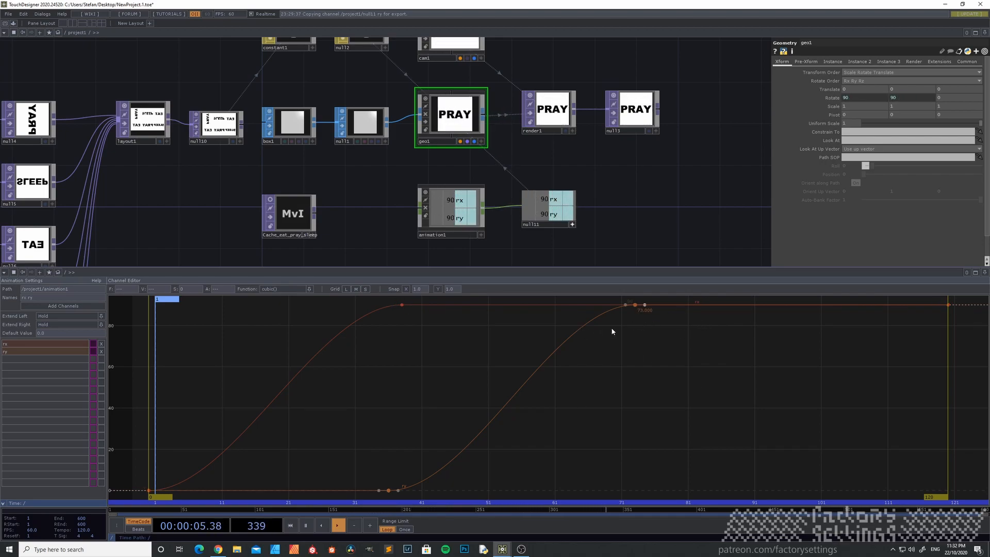
{"action": "left_click", "coordinate": [679, 354], "text": "alt"}
{"action": "left_click_drag", "start_coordinate": [683, 308], "coordinate": [684, 342]}
{"action": "key", "text": "ctrl+z"}
On the isolated ry curve, add keys near frame 82 and at frame 89, setting the latter and the frame 120 end key to 180.
{"action": "left_click", "coordinate": [48, 354]}
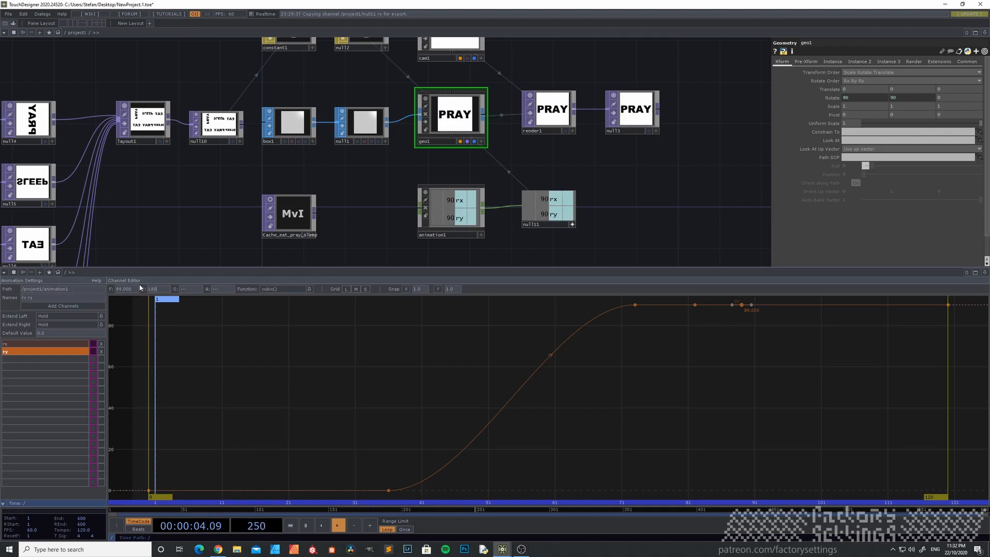
{"action": "key", "text": "Return"}
{"action": "key", "text": "h"}
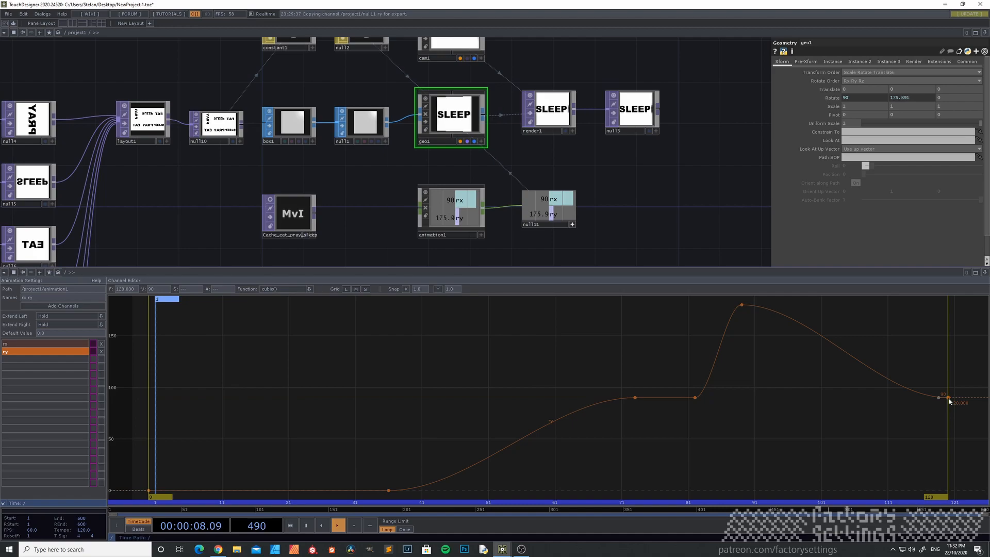
{"action": "left_click", "coordinate": [156, 290]}
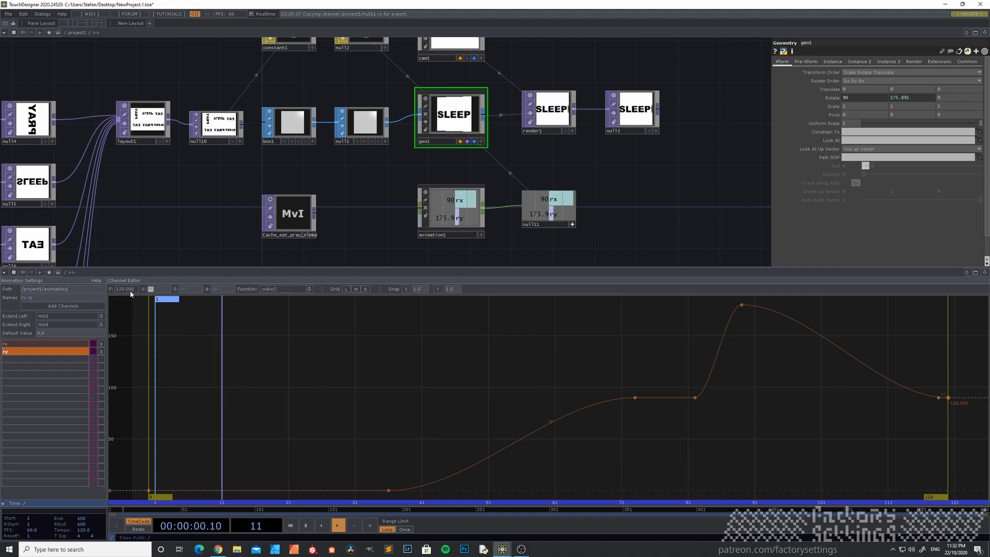
{"action": "type", "text": "180"}
{"action": "key", "text": "Return"}
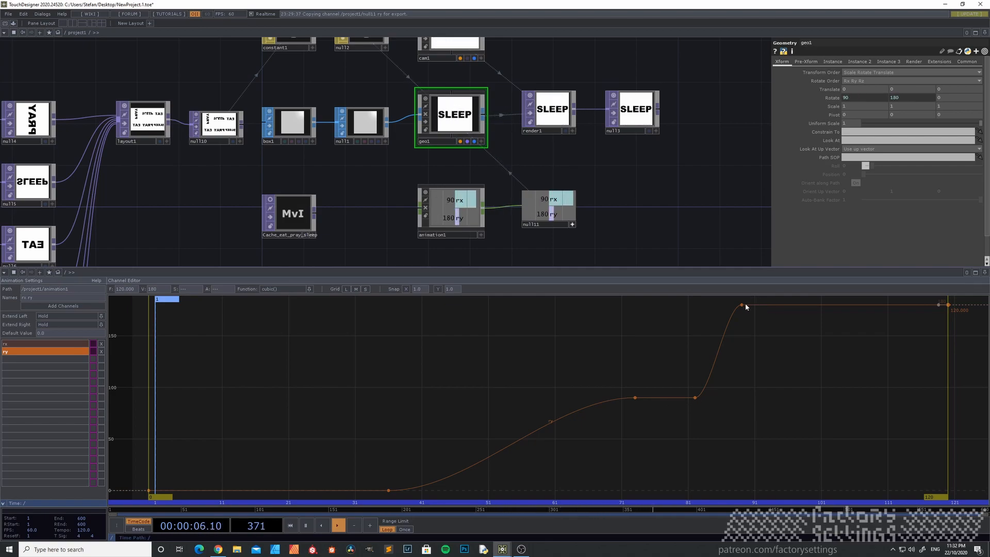
Shift the two ry keys valued 180 later in time, placing the first at frame 113.
{"action": "left_click_drag", "start_coordinate": [743, 308], "coordinate": [790, 306]}
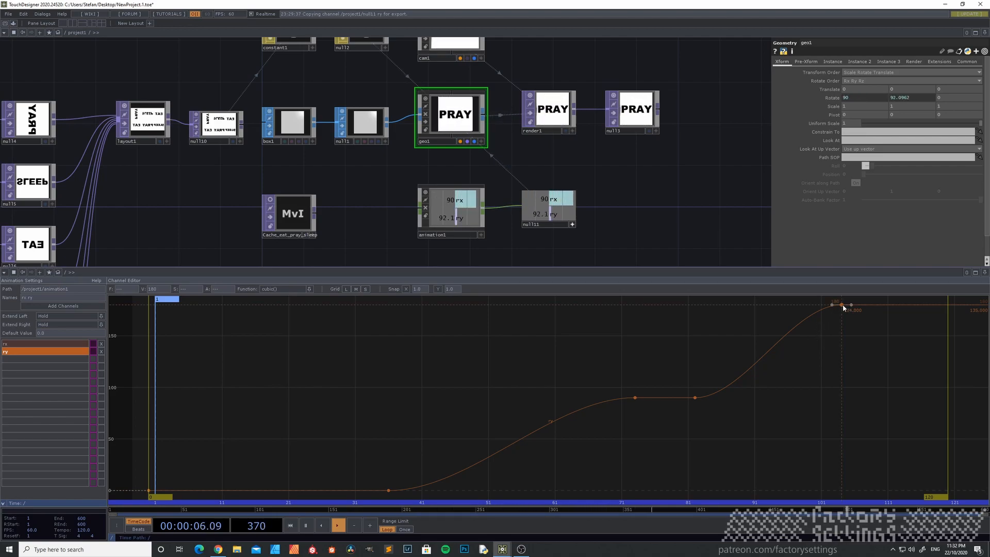
{"action": "left_click_drag", "start_coordinate": [871, 309], "coordinate": [881, 309]}
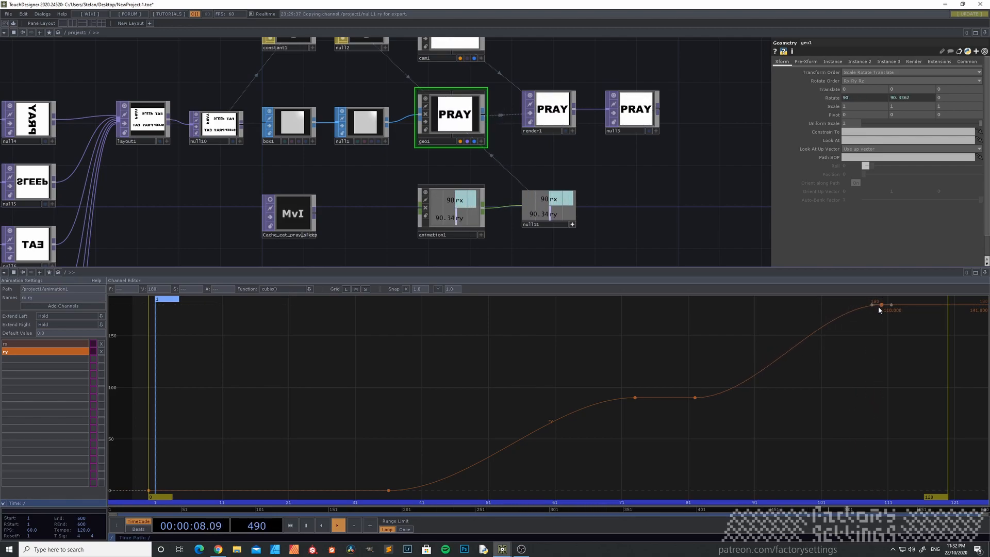
{"action": "left_click_drag", "start_coordinate": [880, 304], "coordinate": [894, 305]}
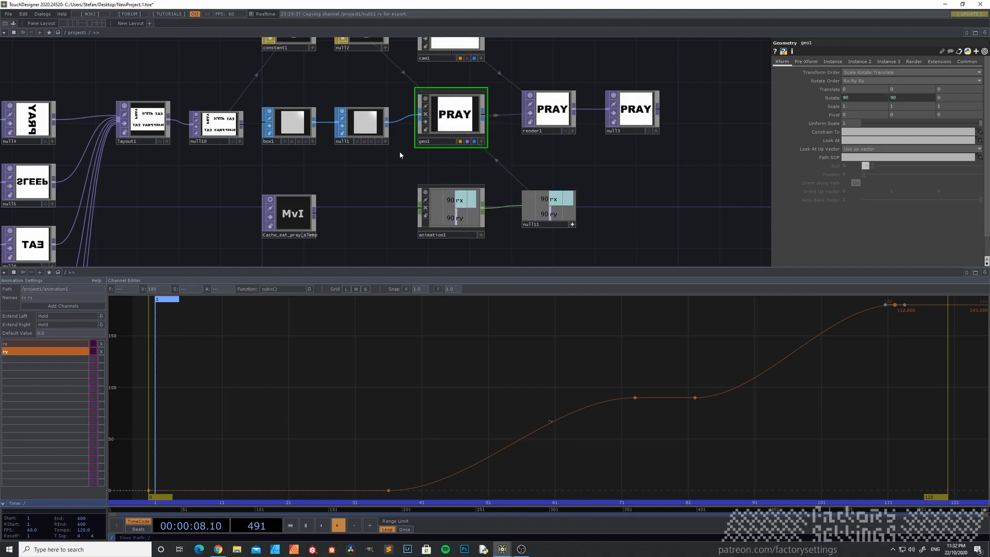
Set the font size of the last SLEEP text operator, text6, to 87, the same as in text2.
{"action": "scroll", "coordinate": [446, 111], "scroll_direction": "up", "scroll_amount": 3}
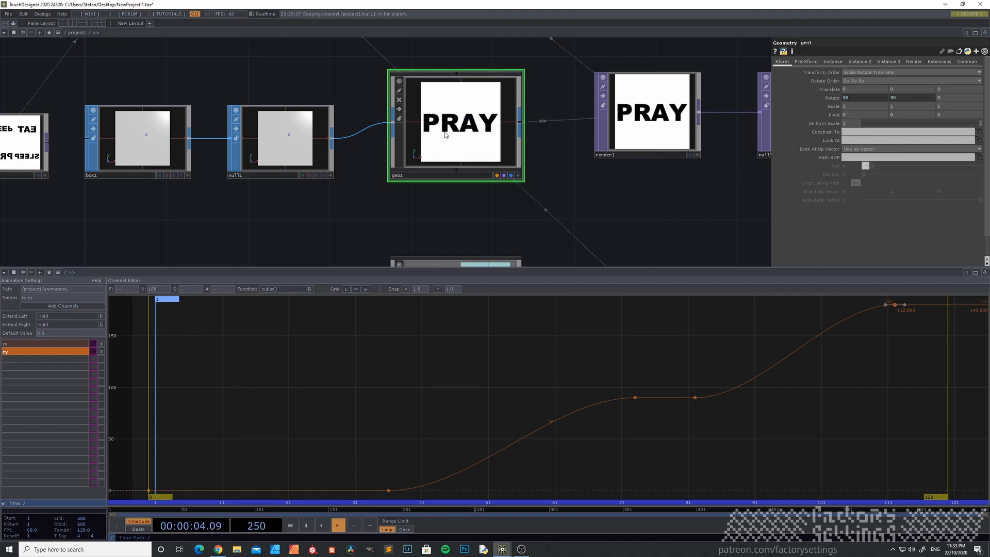
{"action": "scroll", "coordinate": [446, 135], "scroll_direction": "down", "scroll_amount": 5}
{"action": "left_click_drag", "start_coordinate": [394, 166], "coordinate": [577, 120]}
{"action": "left_click_drag", "start_coordinate": [148, 180], "coordinate": [133, 150]}
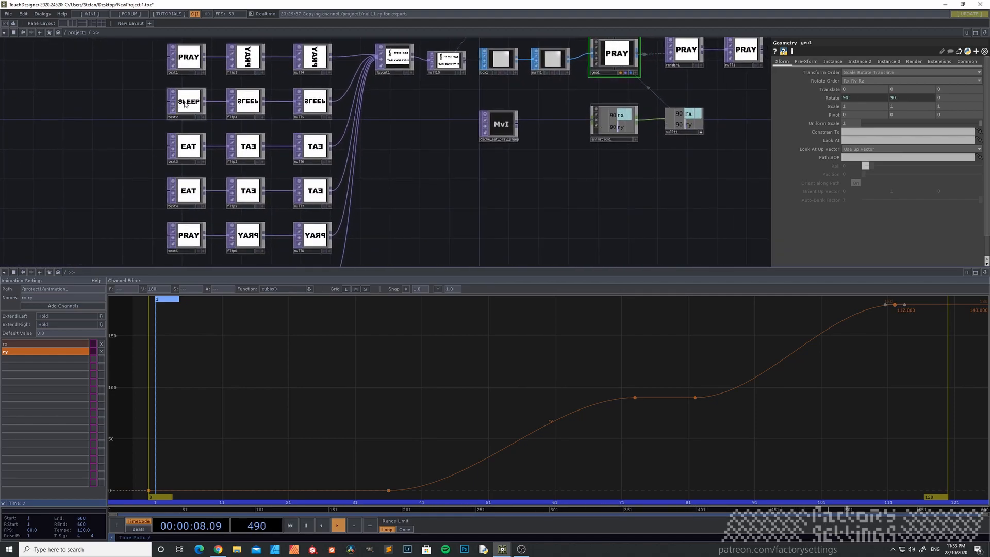
{"action": "left_click", "coordinate": [185, 104]}
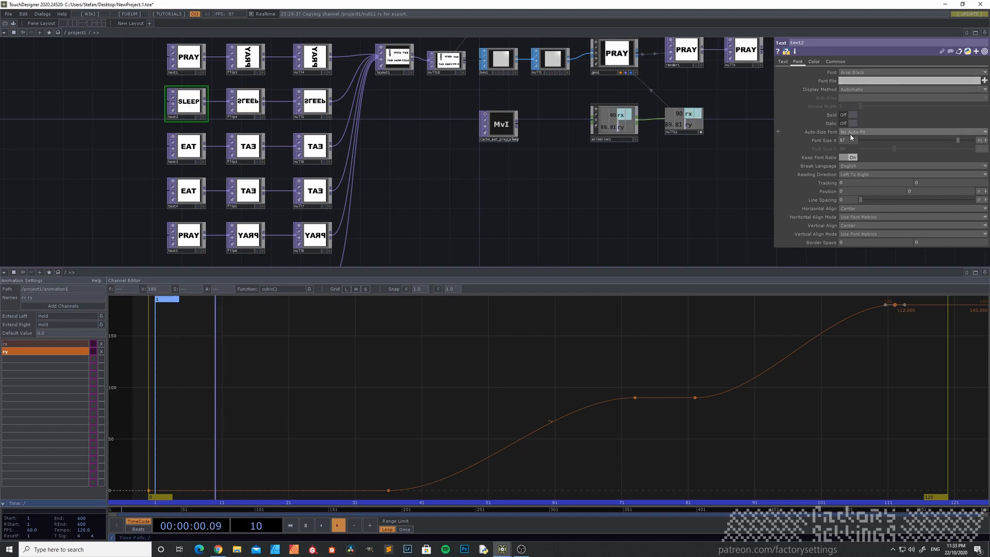
{"action": "left_click_drag", "start_coordinate": [102, 136], "coordinate": [119, 82]}
{"action": "left_click", "coordinate": [198, 229]}
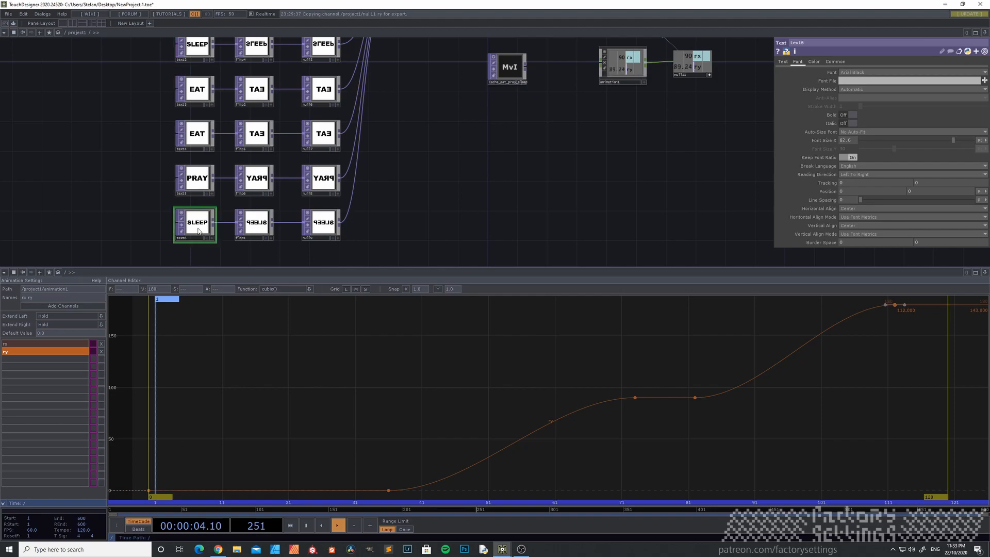
{"action": "type", "text": "87"}
Check the rendered cube rotation and close the animation channel editor pane so the network fills the window.
{"action": "left_click_drag", "start_coordinate": [628, 167], "coordinate": [556, 266]}
{"action": "left_click_drag", "start_coordinate": [496, 153], "coordinate": [441, 207]}
{"action": "scroll", "coordinate": [492, 170], "scroll_direction": "up", "scroll_amount": 5}
{"action": "left_click_drag", "start_coordinate": [708, 212], "coordinate": [459, 219]}
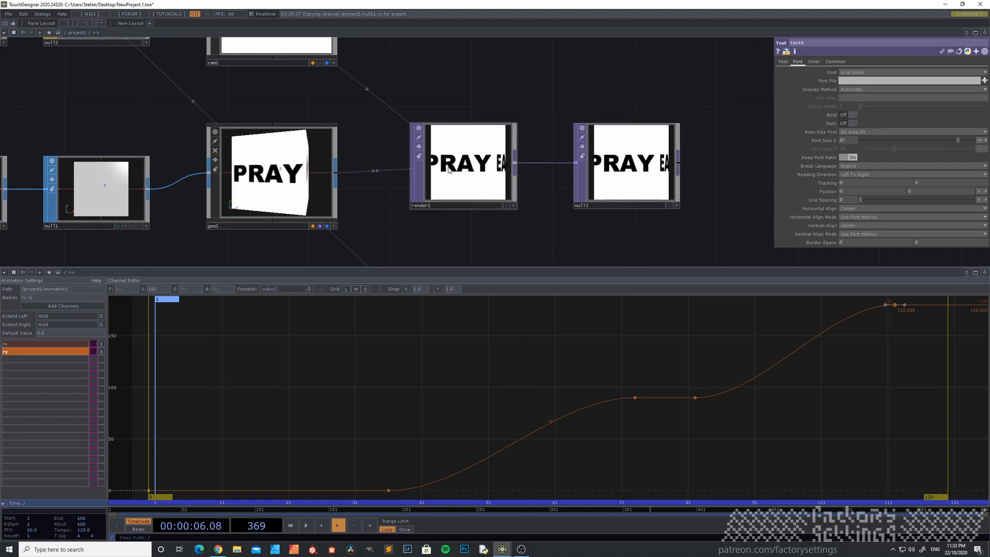
{"action": "scroll", "coordinate": [467, 134], "scroll_direction": "down", "scroll_amount": 4}
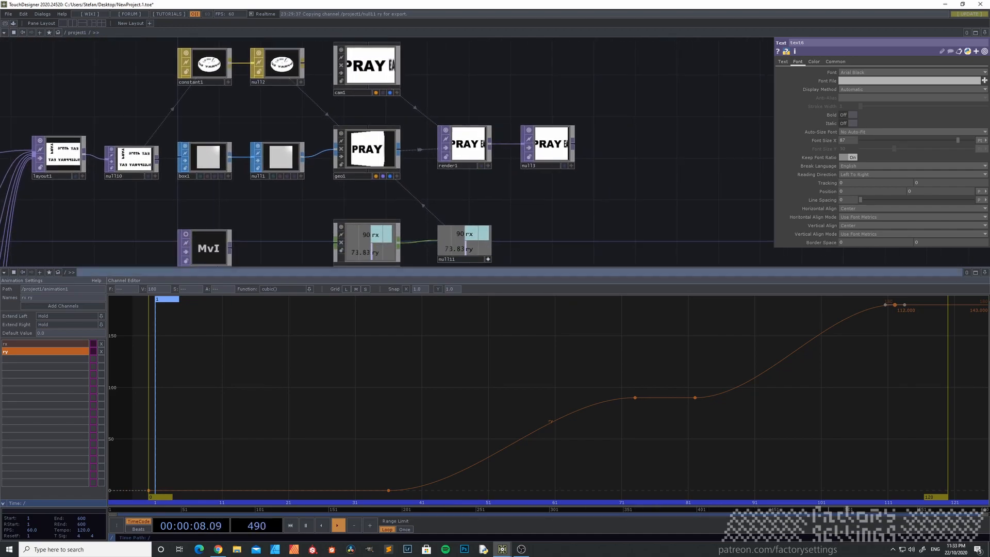
{"action": "left_click", "coordinate": [986, 274]}
{"action": "left_click", "coordinate": [946, 328]}
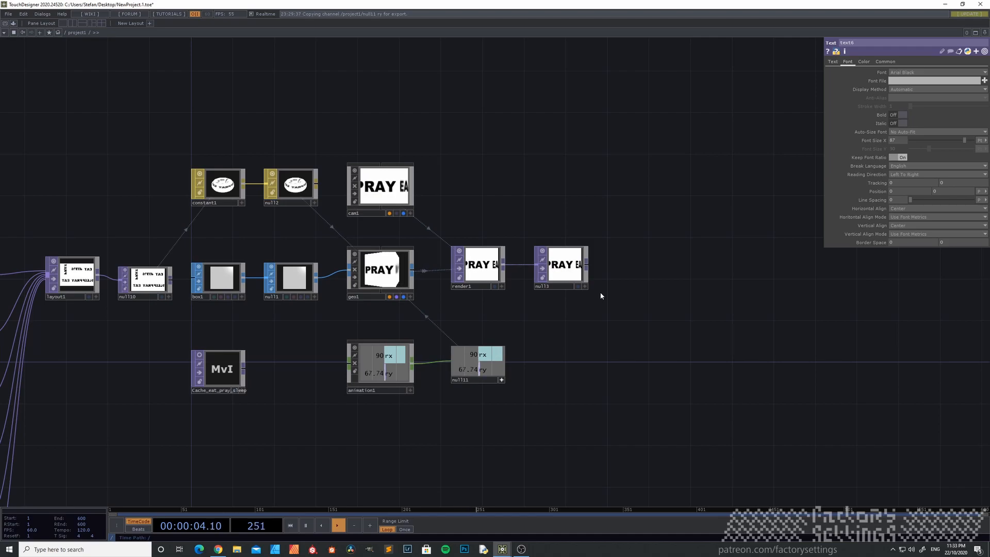
Insert a Cache TOP after null3, fed by its output.
{"action": "scroll", "coordinate": [601, 296], "scroll_direction": "down", "scroll_amount": 2}
{"action": "left_click_drag", "start_coordinate": [626, 302], "coordinate": [504, 339]}
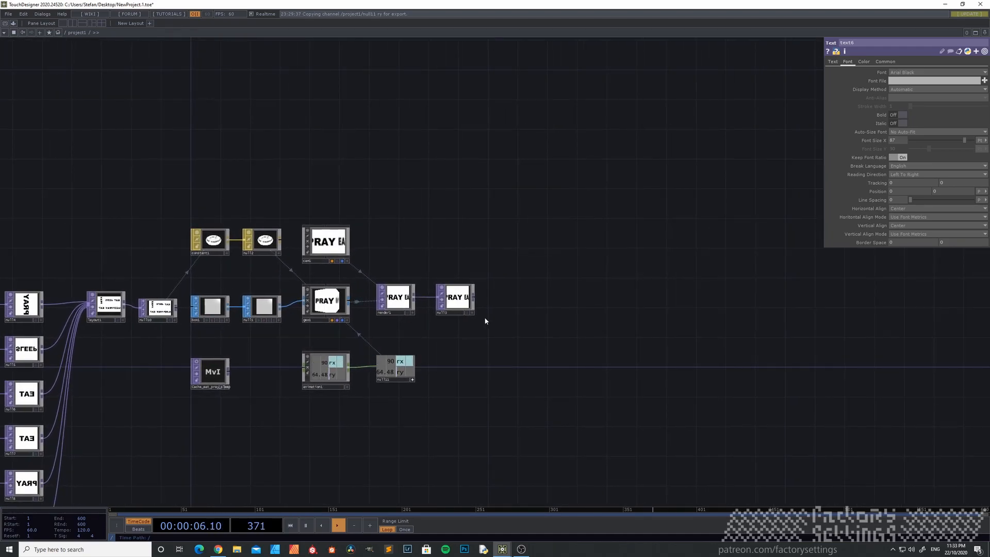
{"action": "scroll", "coordinate": [489, 296], "scroll_direction": "up", "scroll_amount": 3}
{"action": "scroll", "coordinate": [490, 296], "scroll_direction": "down", "scroll_amount": 4}
{"action": "scroll", "coordinate": [316, 371], "scroll_direction": "up", "scroll_amount": 6}
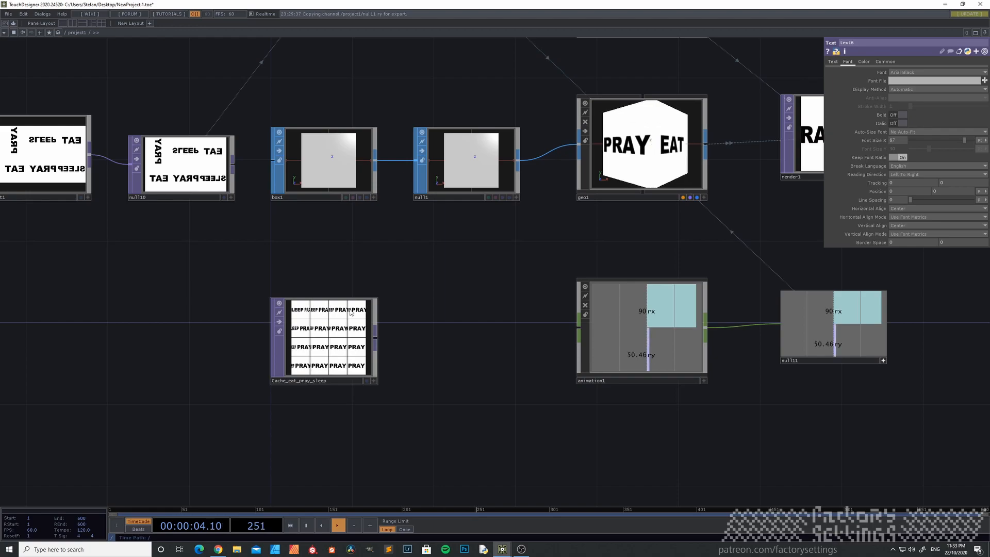
{"action": "scroll", "coordinate": [449, 281], "scroll_direction": "down", "scroll_amount": 4}
{"action": "left_click_drag", "start_coordinate": [808, 327], "coordinate": [454, 436]}
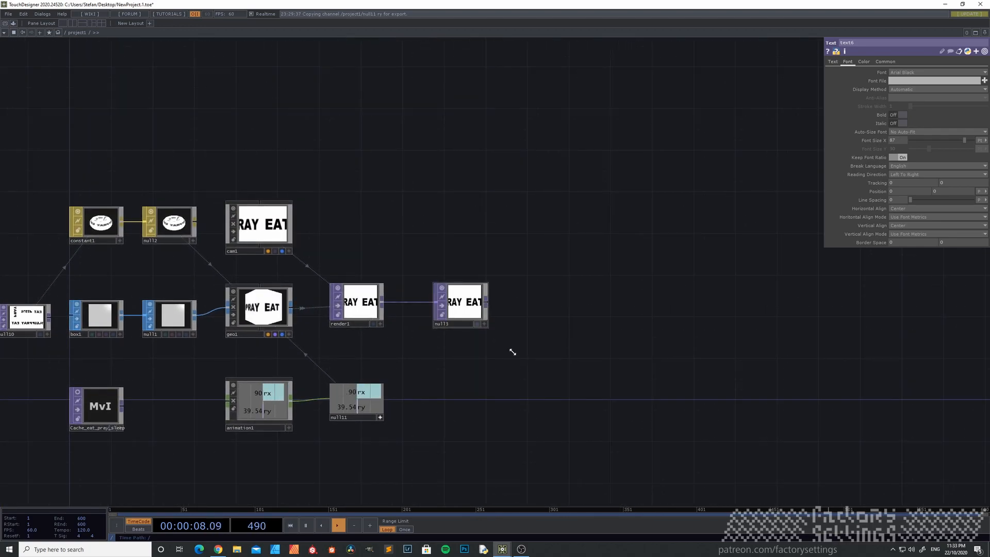
{"action": "scroll", "coordinate": [420, 336], "scroll_direction": "up", "scroll_amount": 5}
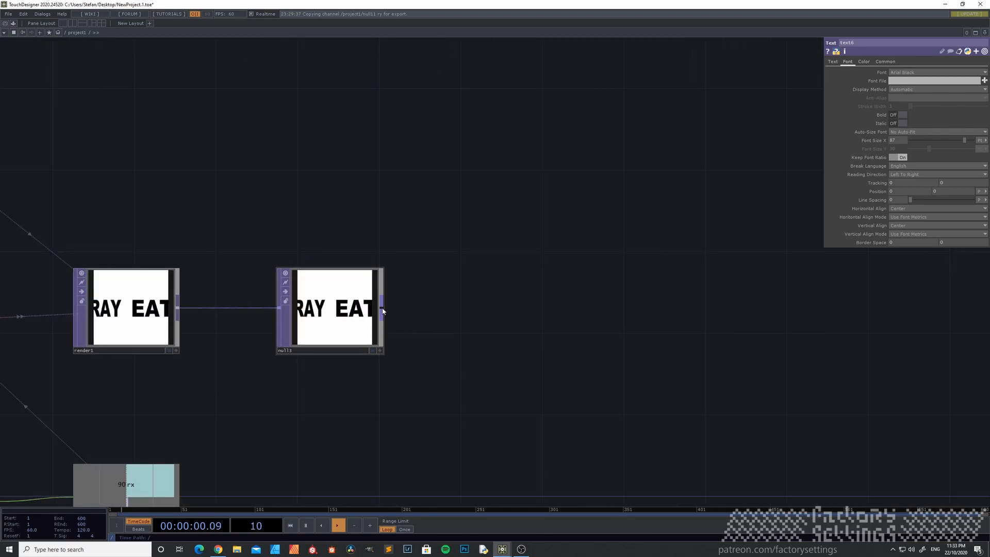
{"action": "right_click", "coordinate": [383, 311]}
{"action": "left_click", "coordinate": [277, 256]}
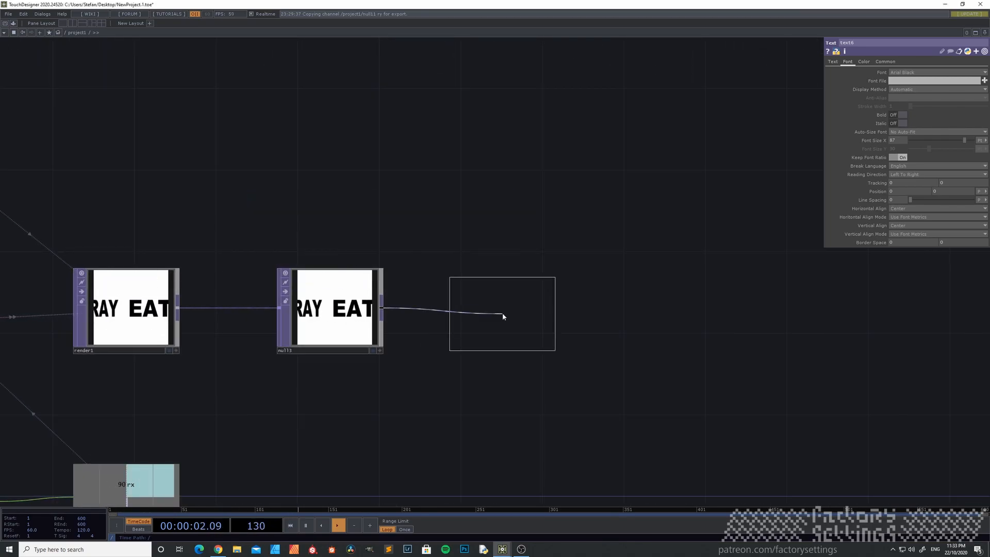
{"action": "left_click", "coordinate": [509, 308]}
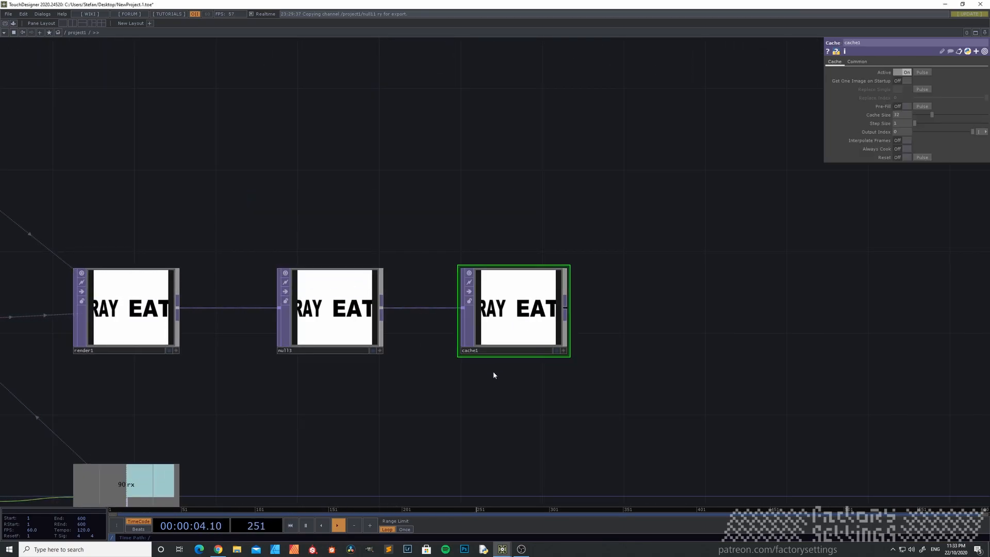
Reposition null3 and cache1 so they are evenly spaced after render1.
{"action": "scroll", "coordinate": [493, 374], "scroll_direction": "down", "scroll_amount": 4}
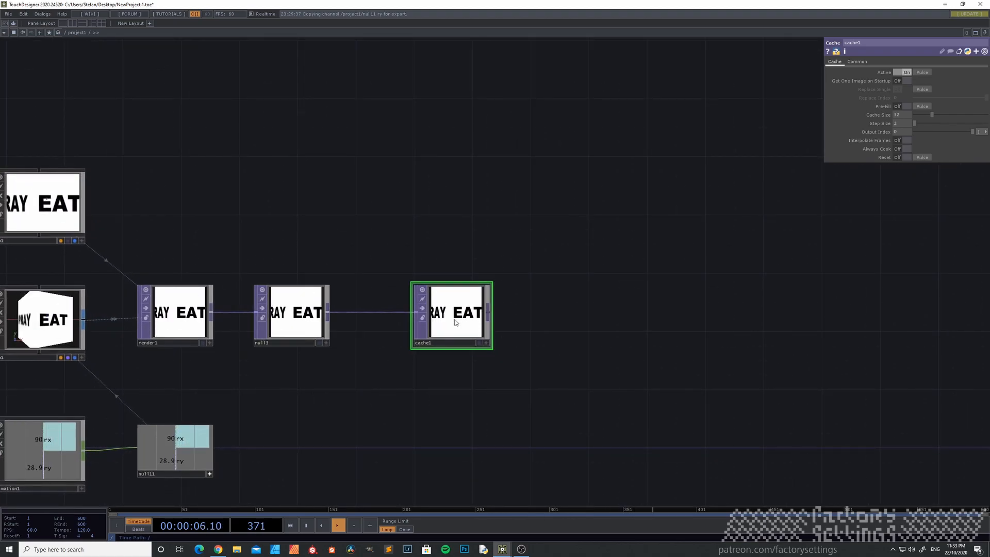
{"action": "left_click_drag", "start_coordinate": [456, 323], "coordinate": [427, 322]}
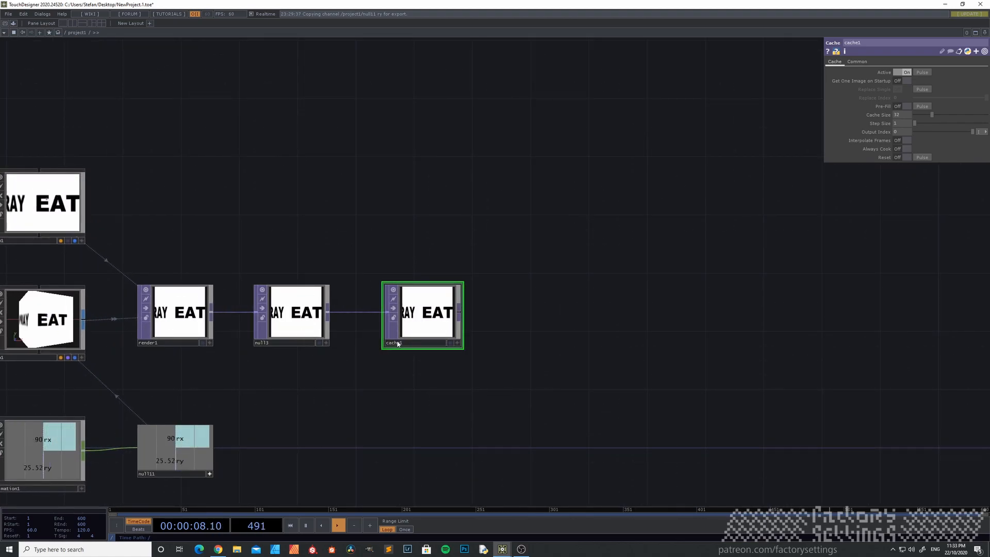
{"action": "left_click_drag", "start_coordinate": [317, 323], "coordinate": [331, 323]}
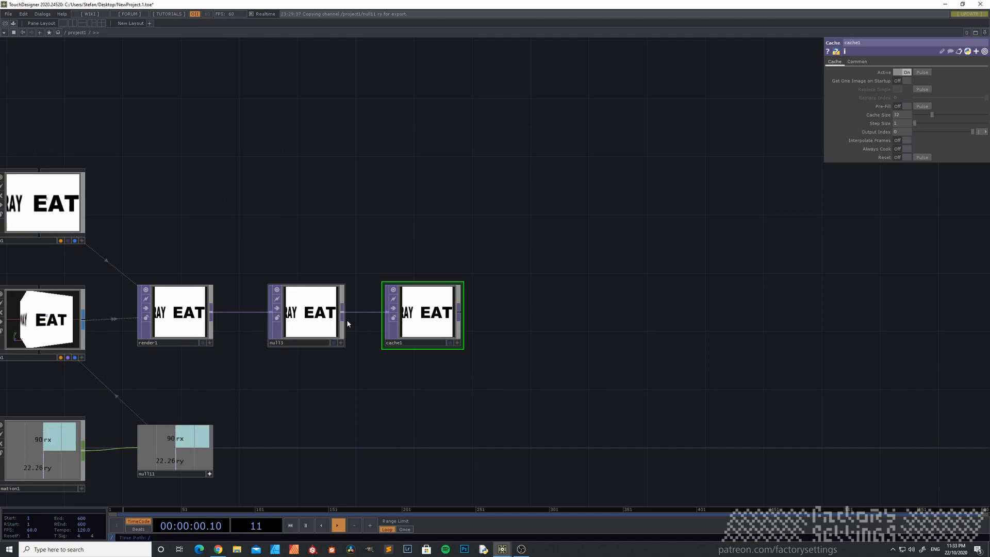
{"action": "left_click_drag", "start_coordinate": [422, 326], "coordinate": [437, 325]}
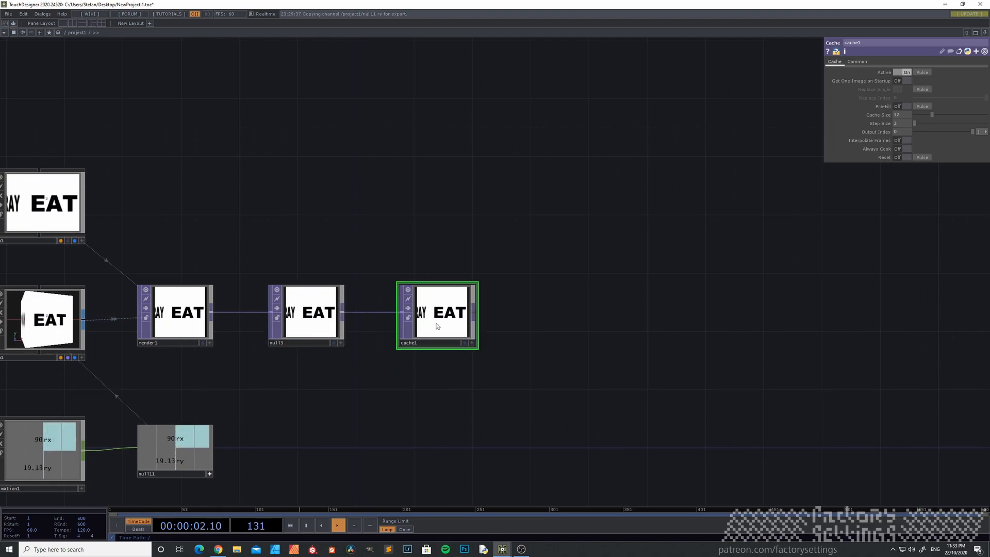
Check the end of animation1's range and set cache1's cache size to 120.
{"action": "left_click_drag", "start_coordinate": [351, 386], "coordinate": [550, 354]}
{"action": "left_click", "coordinate": [281, 425]}
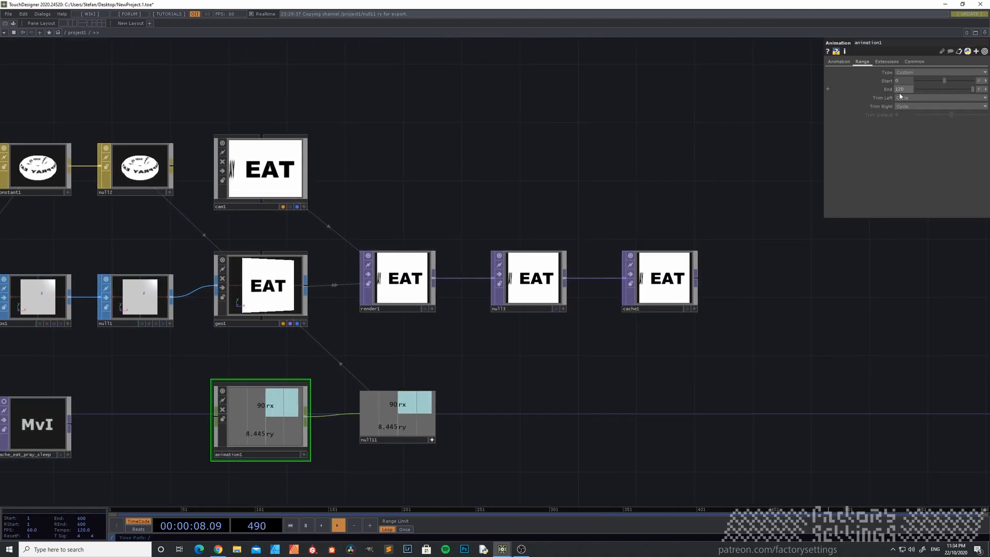
{"action": "left_click_drag", "start_coordinate": [574, 385], "coordinate": [504, 401]}
{"action": "left_click", "coordinate": [592, 309]}
{"action": "left_click", "coordinate": [906, 116]}
{"action": "type", "text": "120"}
{"action": "key", "text": "Return"}
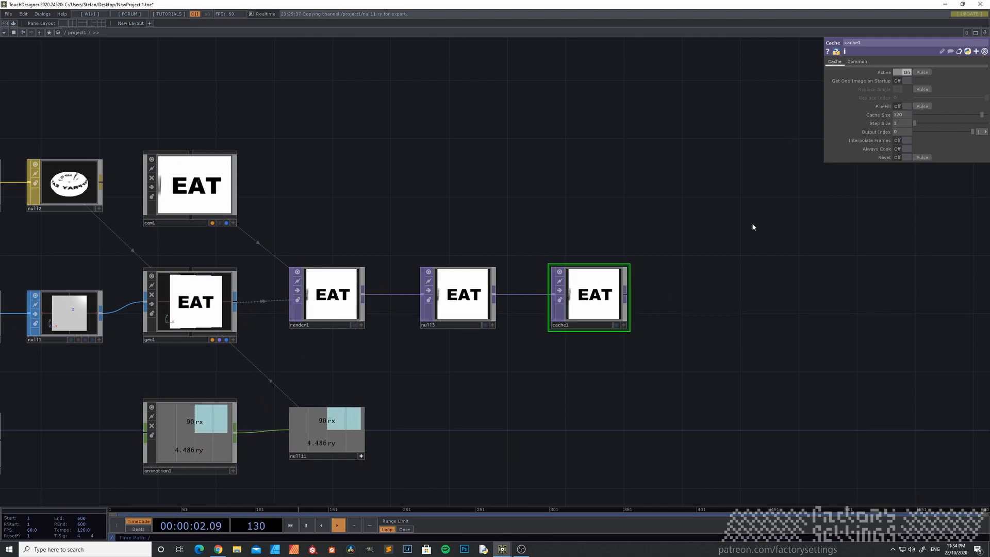
Add a Cache Select TOP beside cache1 and set its Cache TOP reference to cache1.
{"action": "left_click_drag", "start_coordinate": [602, 295], "coordinate": [552, 295]}
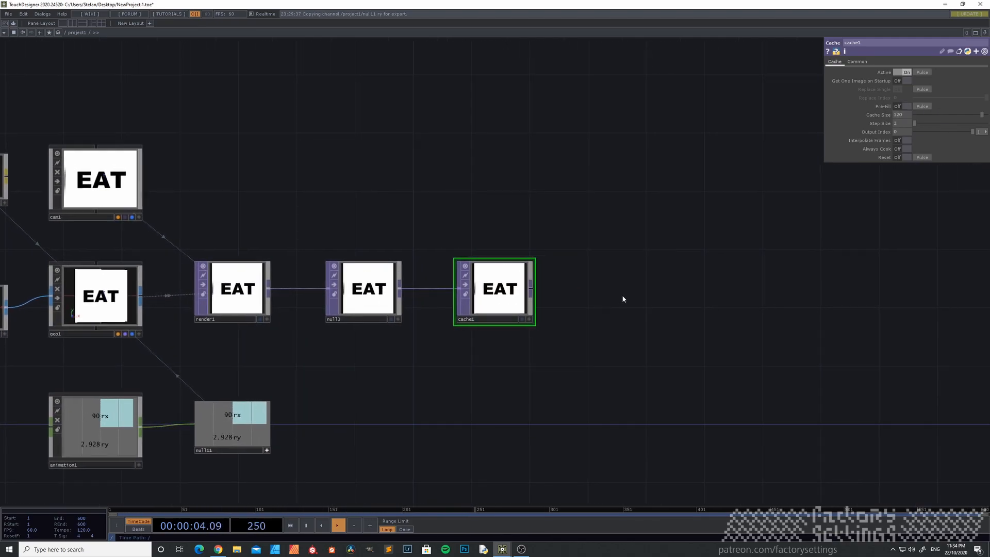
{"action": "key", "text": "Tab"}
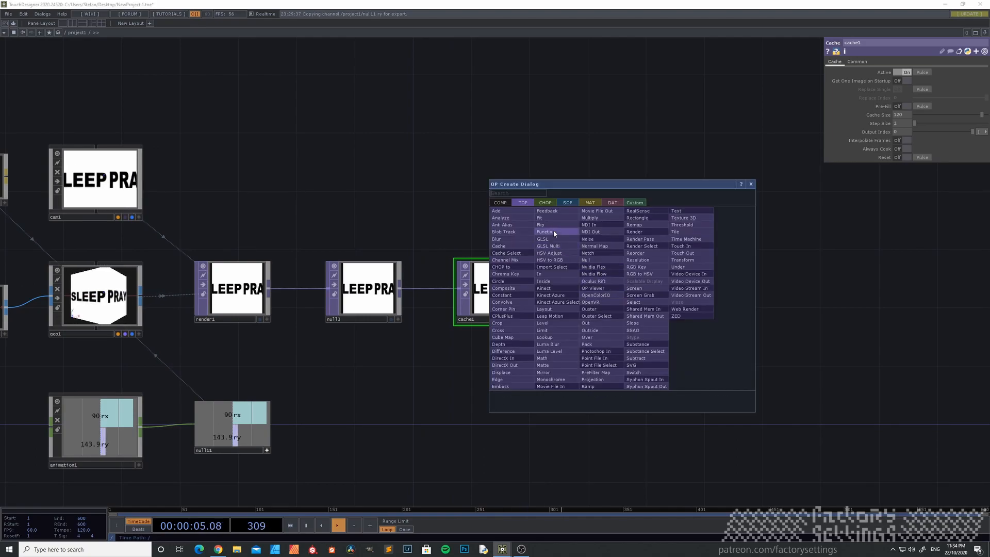
{"action": "left_click", "coordinate": [519, 253]}
{"action": "left_click", "coordinate": [639, 289]}
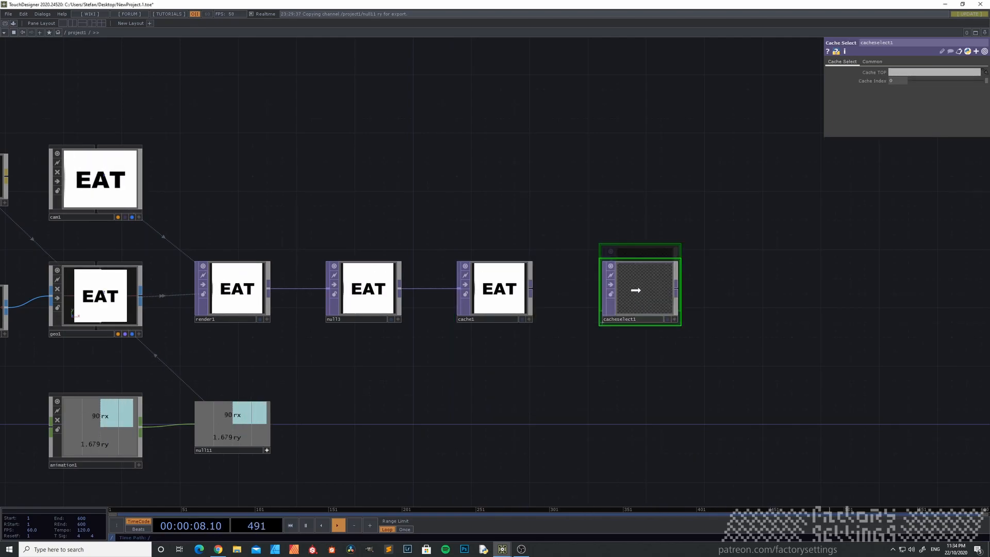
{"action": "left_click_drag", "start_coordinate": [606, 339], "coordinate": [506, 365]}
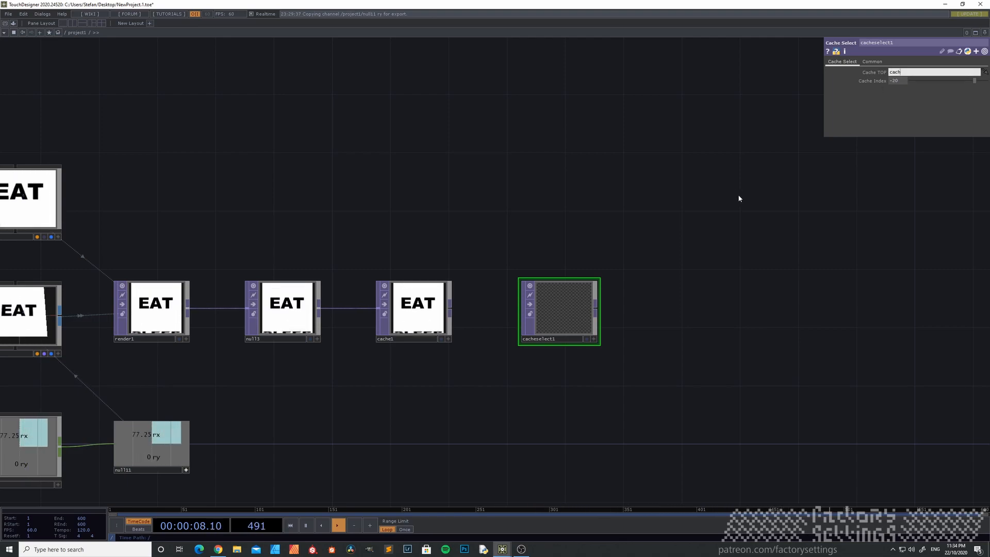
{"action": "type", "text": "1"}
{"action": "key", "text": "Return"}
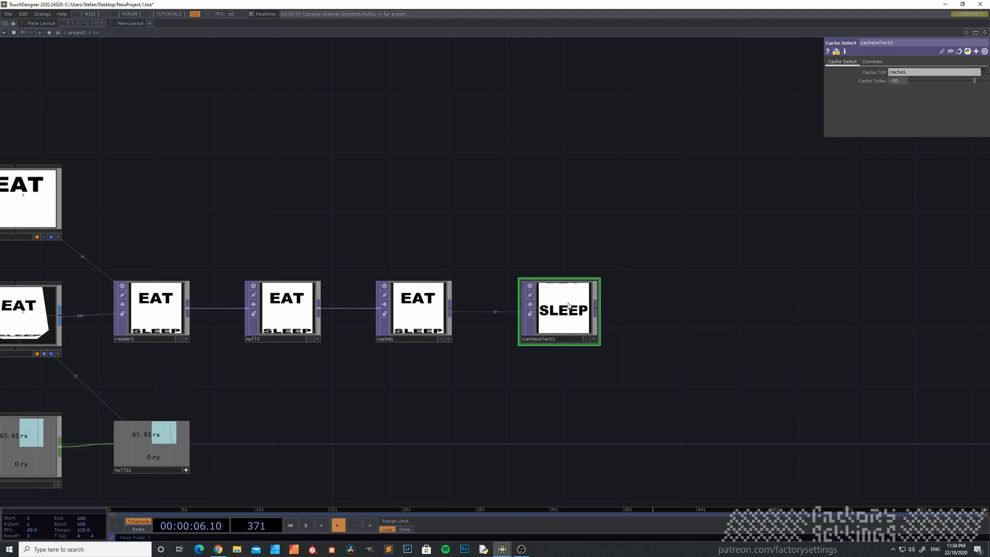
Paste three copies of the Cache Select TOP in a column below the original.
{"action": "scroll", "coordinate": [565, 311], "scroll_direction": "down", "scroll_amount": 2}
{"action": "left_click_drag", "start_coordinate": [514, 336], "coordinate": [440, 287]}
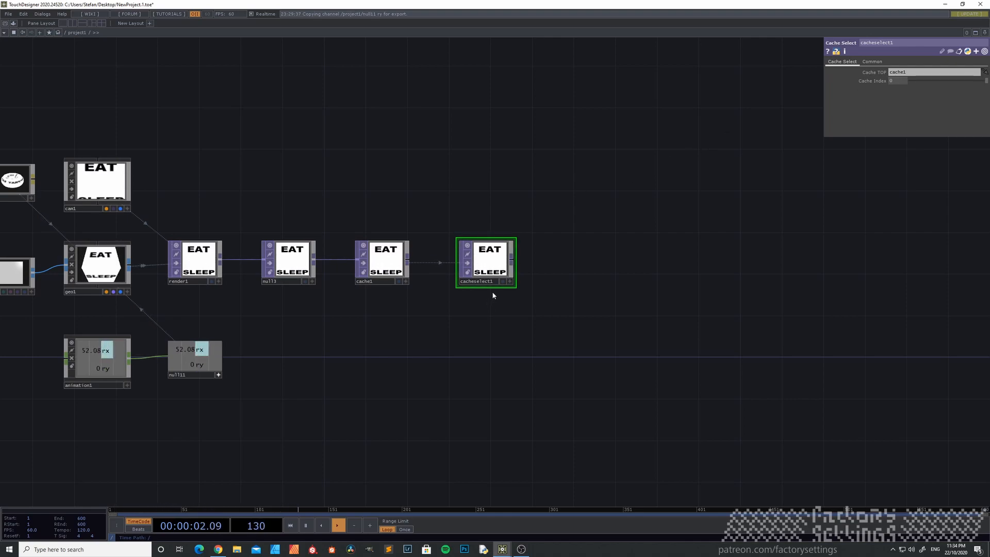
{"action": "key", "text": "ctrl+v"}
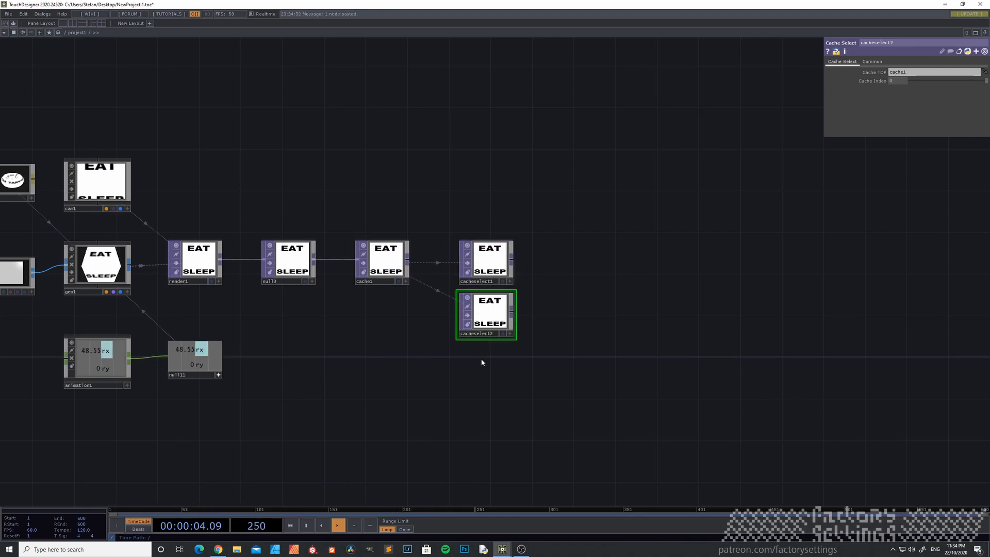
{"action": "key", "text": "ctrl+v"}
{"action": "key", "text": "ctrl+v"}
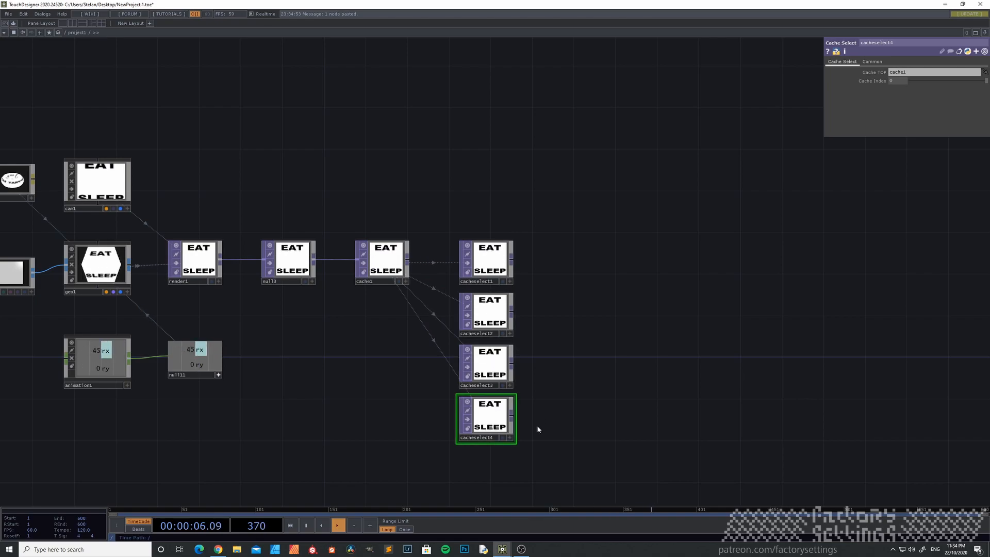
Add a Layout TOP beside the Cache Select column and wire all four Cache Selects into it.
{"action": "left_click_drag", "start_coordinate": [550, 282], "coordinate": [508, 271]}
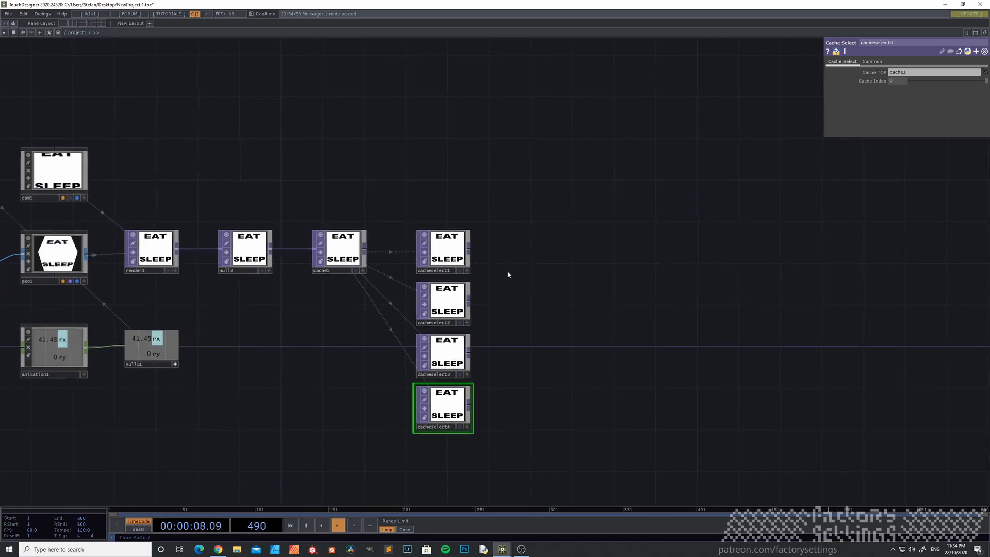
{"action": "key", "text": "Tab"}
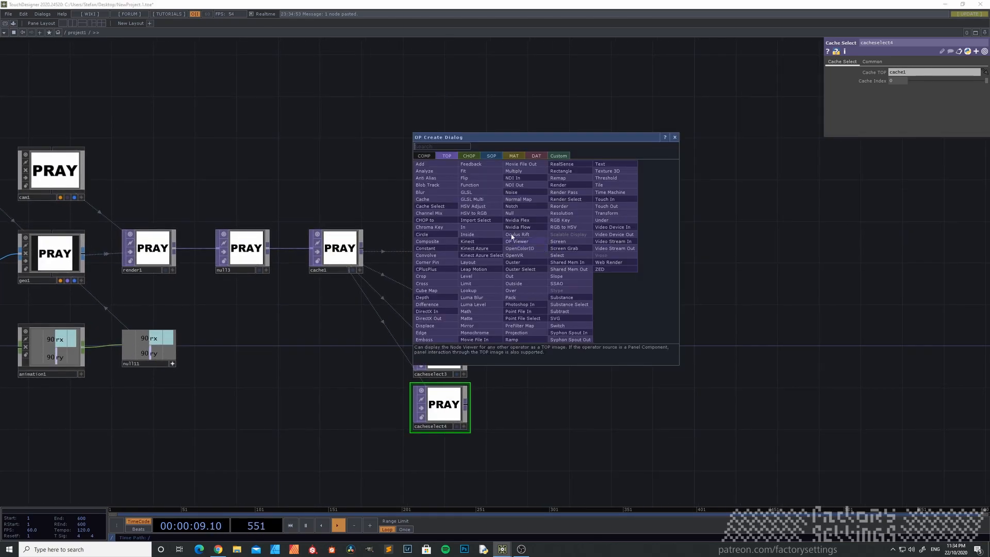
{"action": "left_click", "coordinate": [479, 265]}
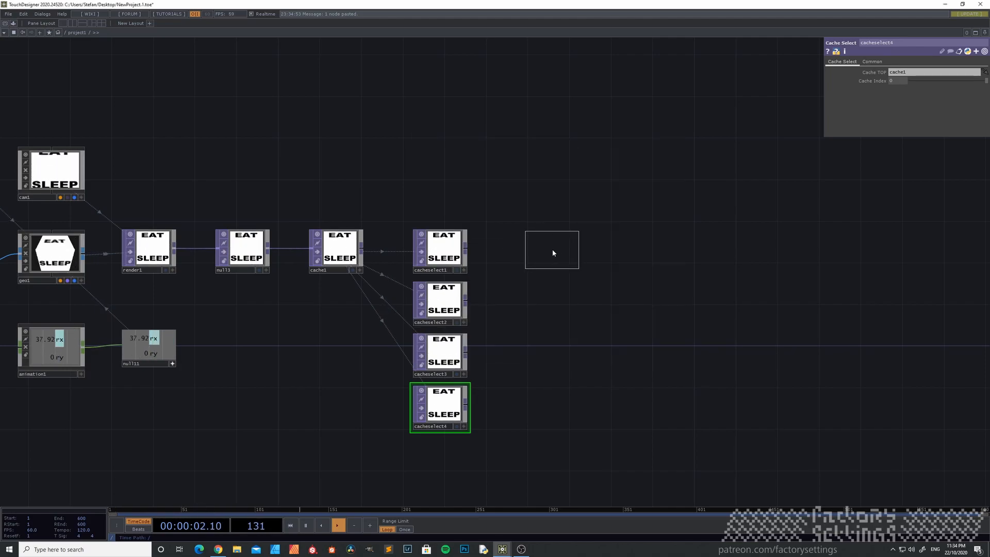
{"action": "left_click", "coordinate": [553, 251]}
{"action": "left_click_drag", "start_coordinate": [480, 453], "coordinate": [408, 225]}
{"action": "left_click", "coordinate": [466, 248]}
{"action": "left_click", "coordinate": [531, 250]}
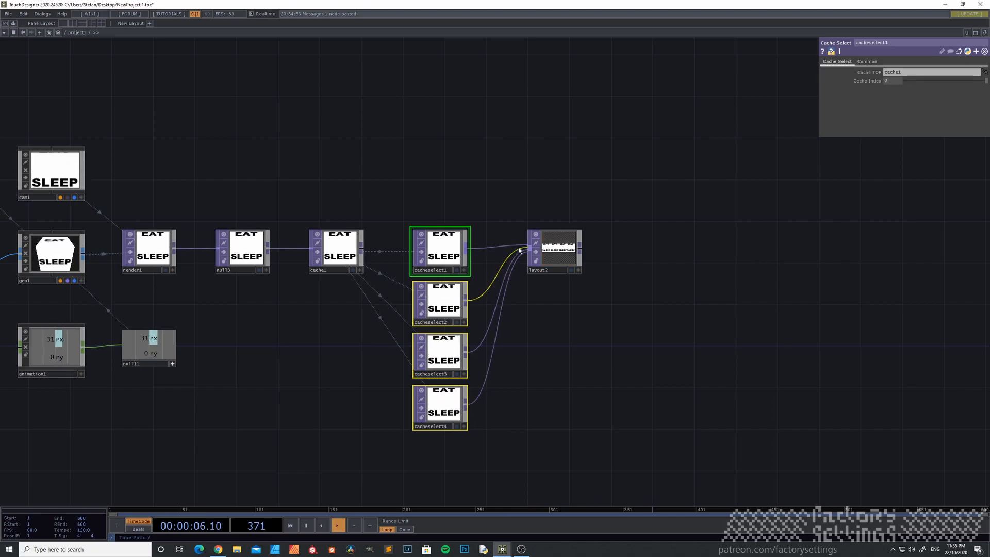
Set layout2's Fit to Native Resolution and turn on Scale Resolution.
{"action": "scroll", "coordinate": [537, 354], "scroll_direction": "up", "scroll_amount": 5}
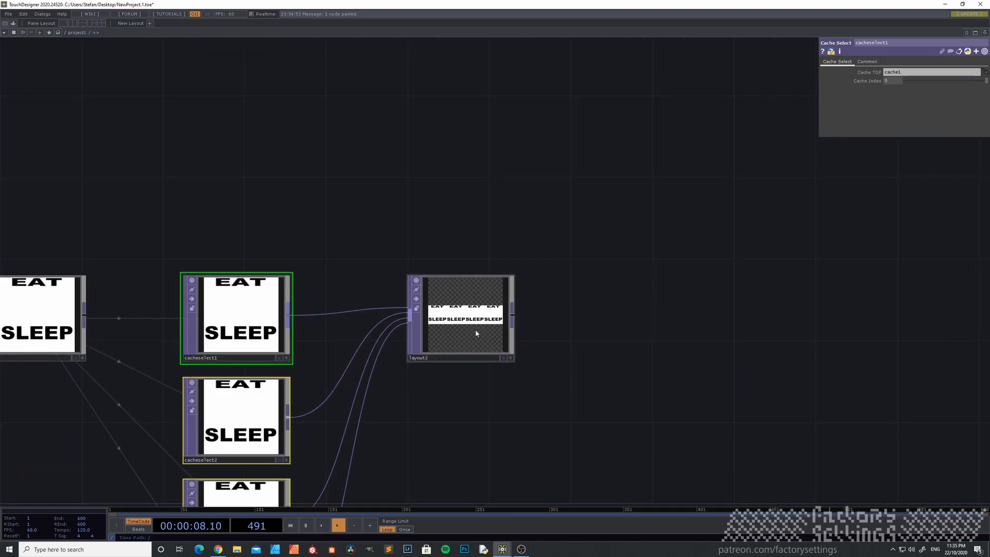
{"action": "left_click", "coordinate": [476, 333]}
{"action": "middle_click", "coordinate": [479, 324]}
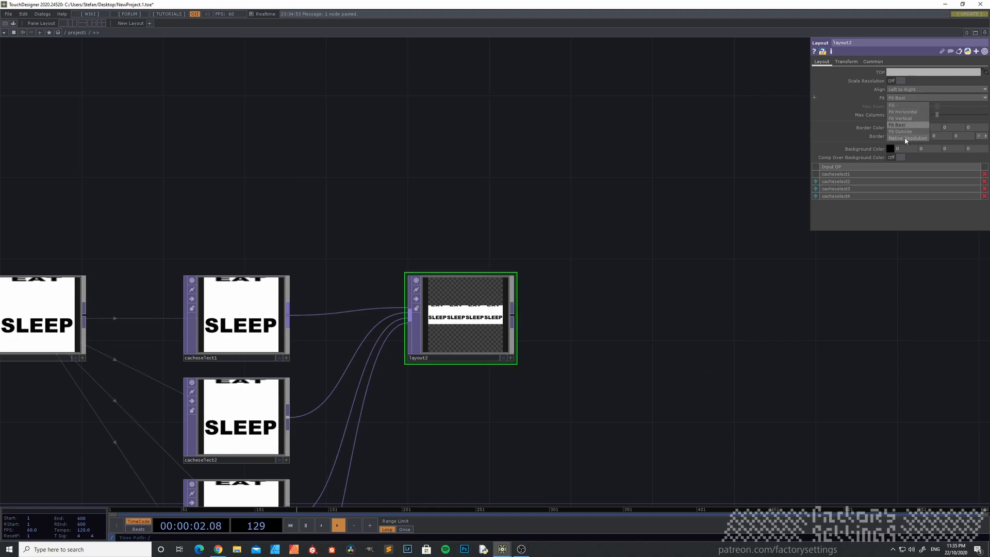
{"action": "left_click", "coordinate": [906, 139]}
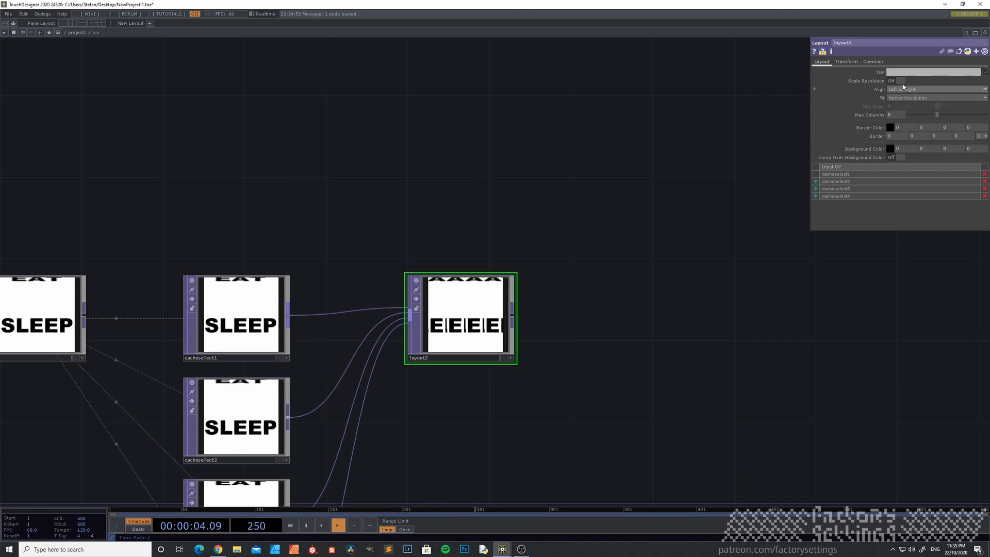
{"action": "left_click", "coordinate": [900, 81]}
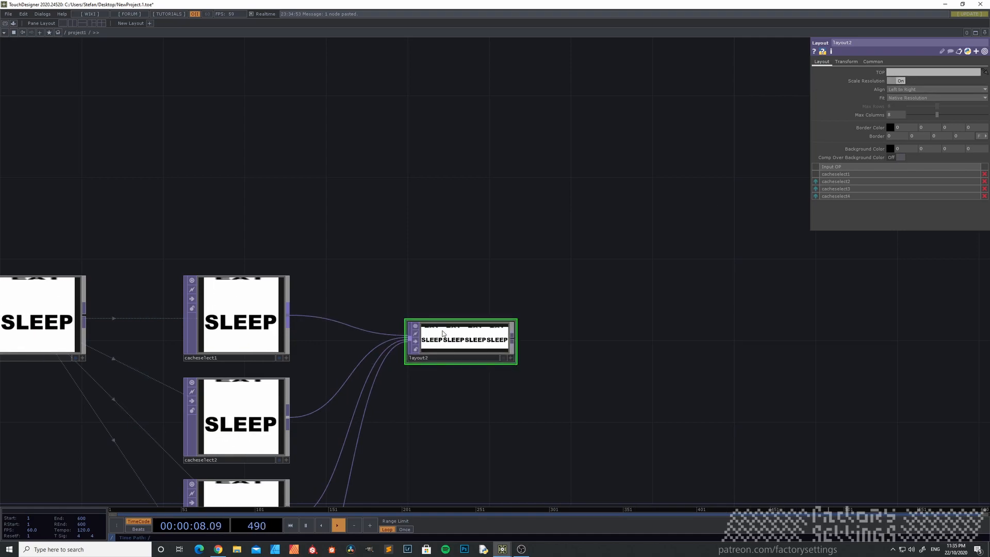
Check layout2's resolution and append a Null TOP in line with its output.
{"action": "middle_click", "coordinate": [460, 341]}
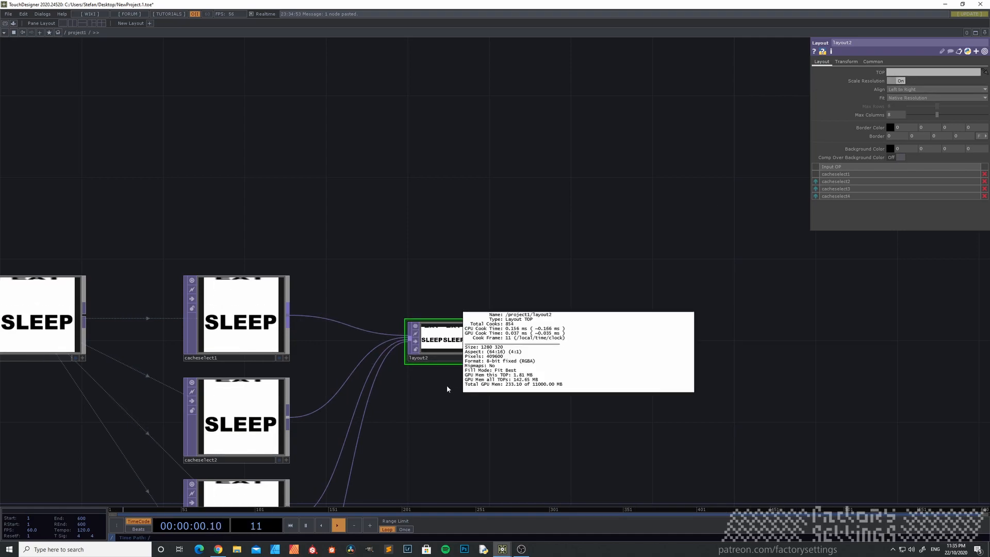
{"action": "scroll", "coordinate": [446, 386], "scroll_direction": "down", "scroll_amount": 3}
{"action": "left_click_drag", "start_coordinate": [463, 403], "coordinate": [454, 330]}
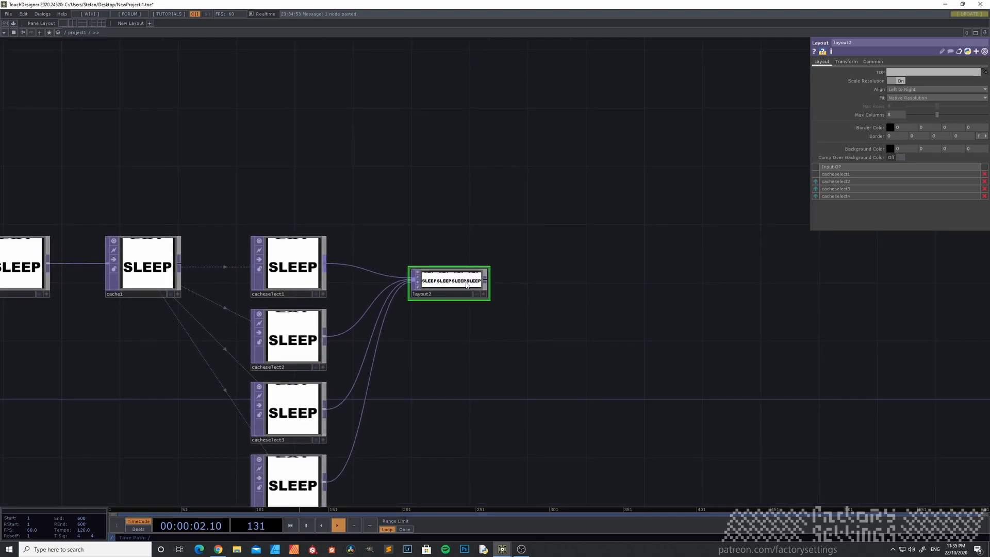
{"action": "left_click_drag", "start_coordinate": [490, 363], "coordinate": [396, 387]}
{"action": "right_click", "coordinate": [394, 309]}
{"action": "left_click", "coordinate": [371, 268]}
{"action": "left_click", "coordinate": [476, 325]}
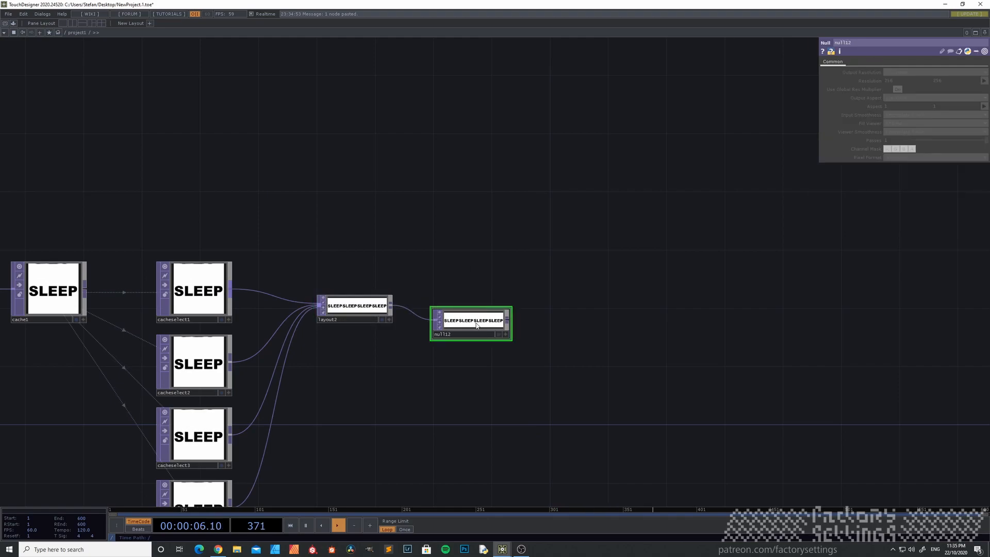
{"action": "left_click_drag", "start_coordinate": [480, 352], "coordinate": [480, 346]}
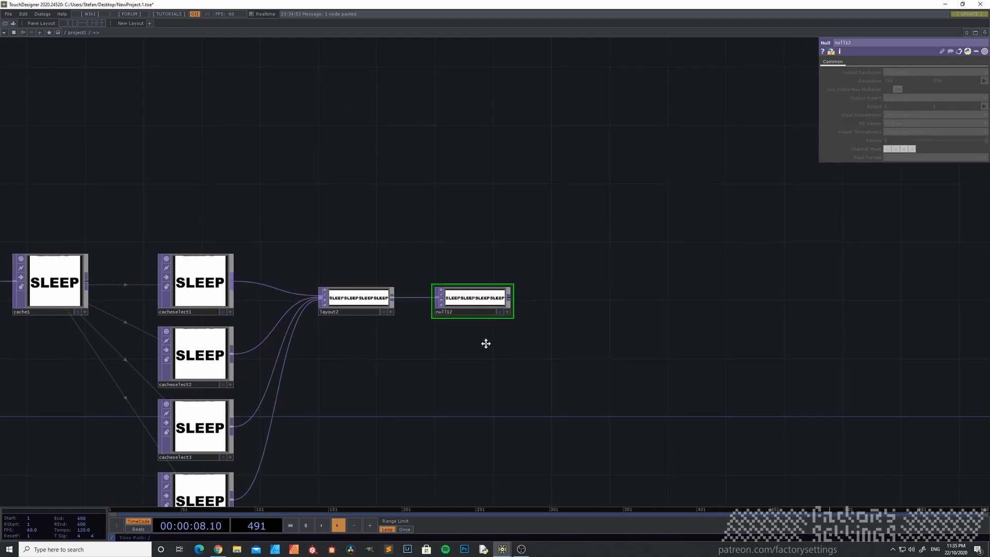
Examine the time-offset grid in the existing Cache_eat_pray_sleep node below the box and geometry nodes.
{"action": "scroll", "coordinate": [586, 298], "scroll_direction": "down", "scroll_amount": 6}
{"action": "left_click_drag", "start_coordinate": [150, 376], "coordinate": [373, 386]}
{"action": "scroll", "coordinate": [259, 361], "scroll_direction": "up", "scroll_amount": 8}
{"action": "left_click", "coordinate": [237, 289]}
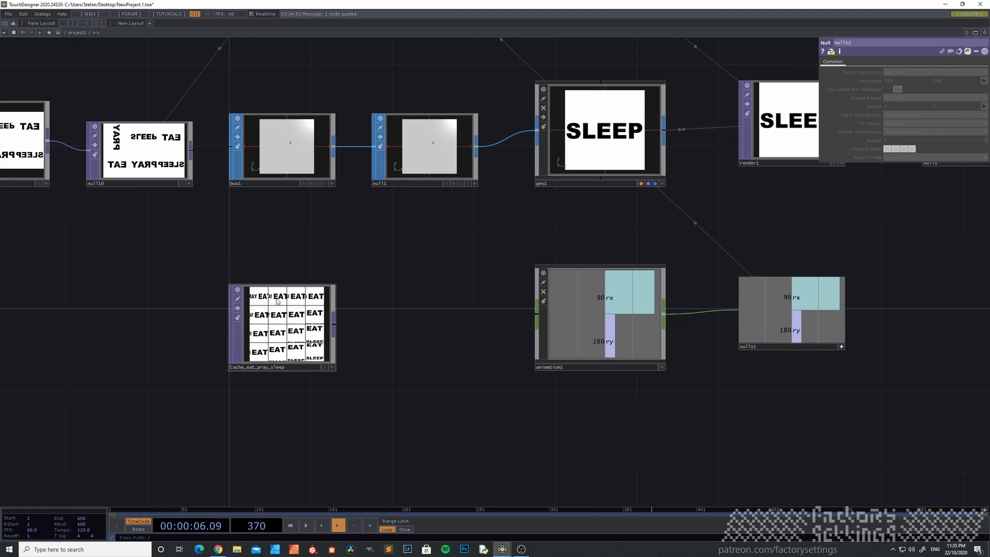
{"action": "scroll", "coordinate": [274, 346], "scroll_direction": "up", "scroll_amount": 4}
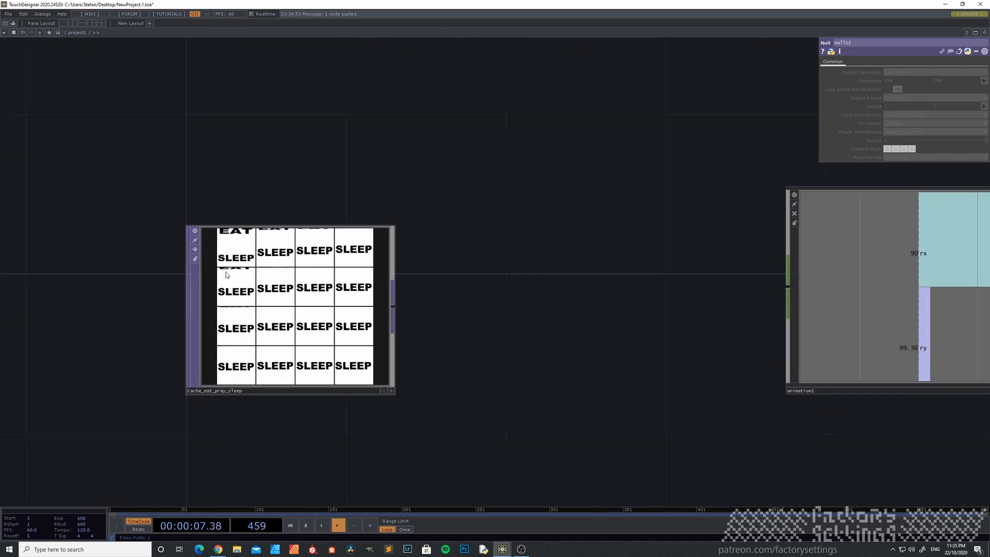
{"action": "left_click", "coordinate": [196, 231]}
{"action": "middle_click_drag", "start_coordinate": [364, 311], "coordinate": [434, 376]}
{"action": "left_click_drag", "start_coordinate": [434, 376], "coordinate": [26, 378]}
Append a Cache TOP to null12 and set its Cache Size to 120.
{"action": "left_click_drag", "start_coordinate": [751, 305], "coordinate": [530, 298]}
{"action": "scroll", "coordinate": [531, 299], "scroll_direction": "up", "scroll_amount": 3}
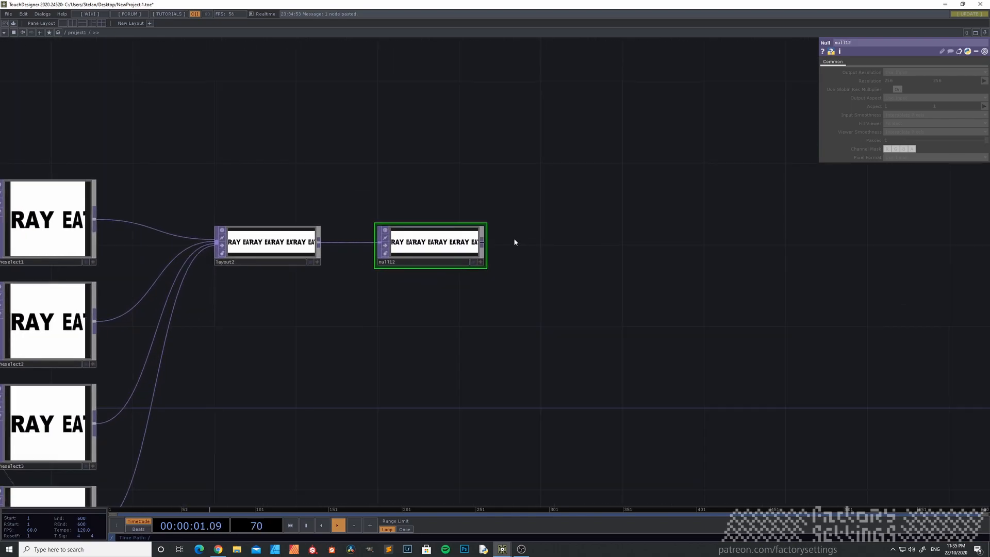
{"action": "right_click", "coordinate": [483, 244]}
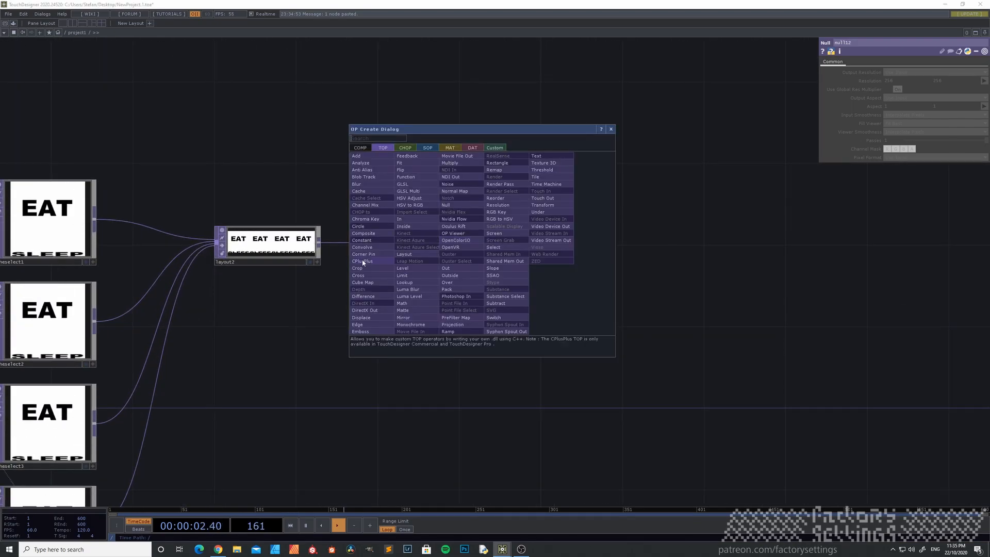
{"action": "left_click", "coordinate": [370, 194]}
{"action": "left_click", "coordinate": [593, 245]}
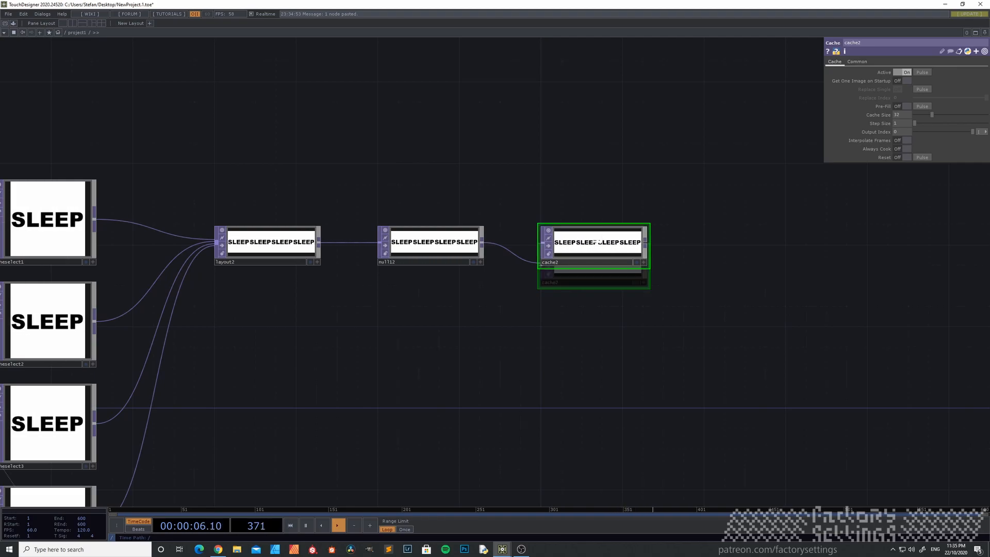
{"action": "left_click_drag", "start_coordinate": [550, 322], "coordinate": [450, 346]}
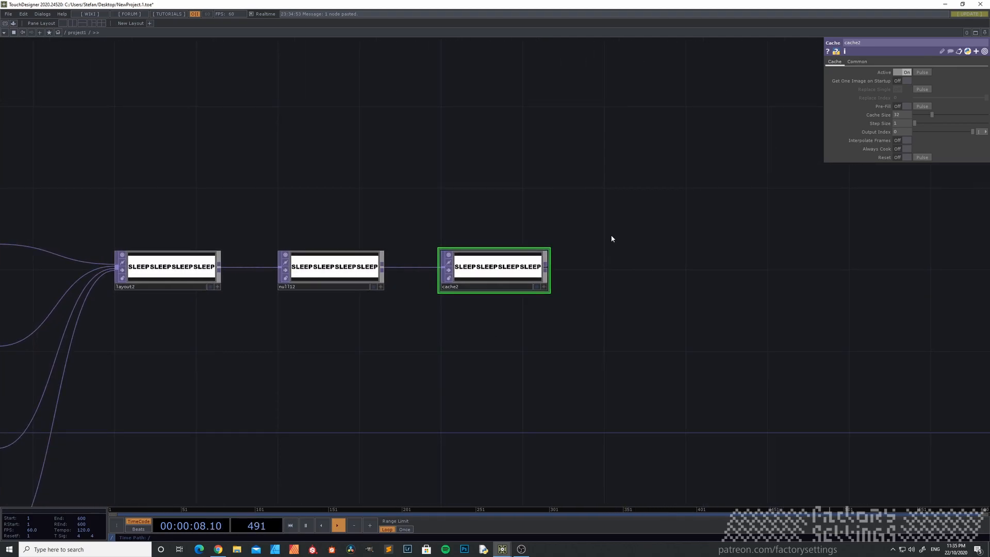
{"action": "type", "text": "120"}
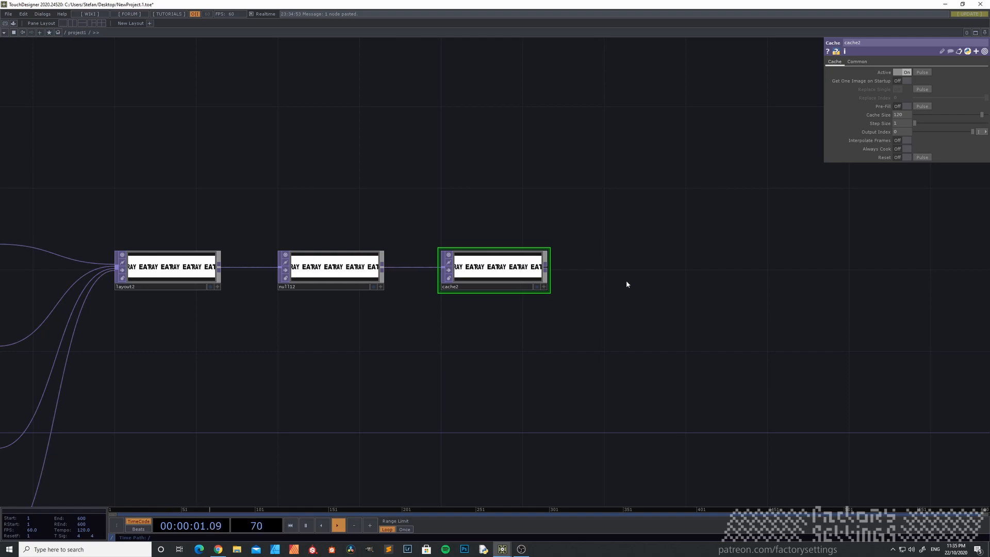
Add a Cache Select TOP beside cache2 and set its Cache TOP reference to cache2.
{"action": "left_click_drag", "start_coordinate": [627, 283], "coordinate": [578, 288]}
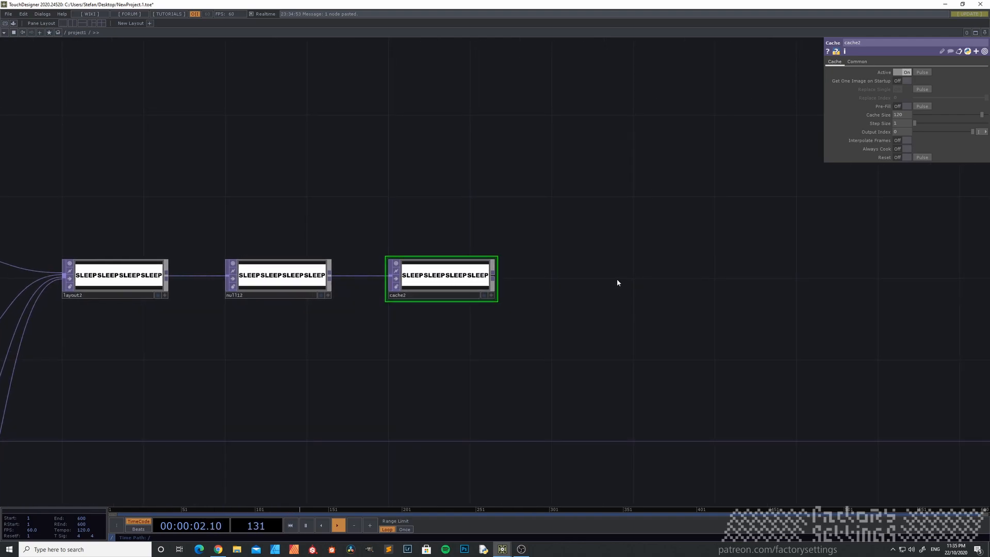
{"action": "key", "text": "Tab"}
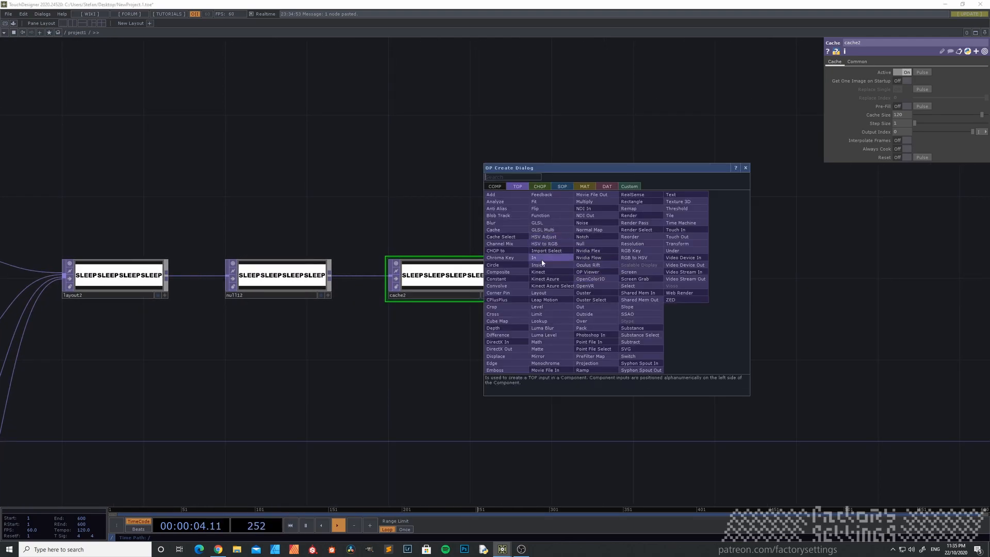
{"action": "left_click", "coordinate": [513, 237]}
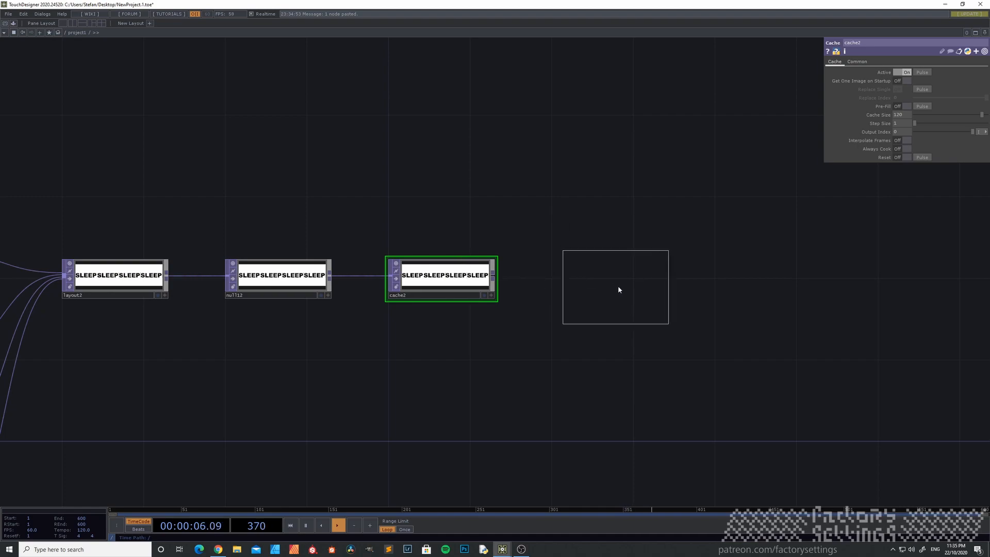
{"action": "left_click", "coordinate": [624, 274]}
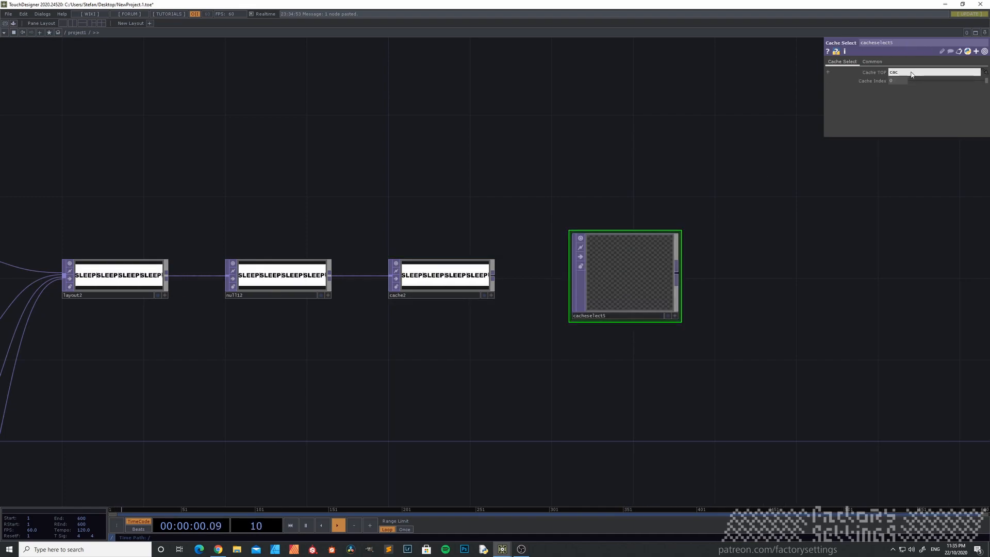
{"action": "key", "text": "Return"}
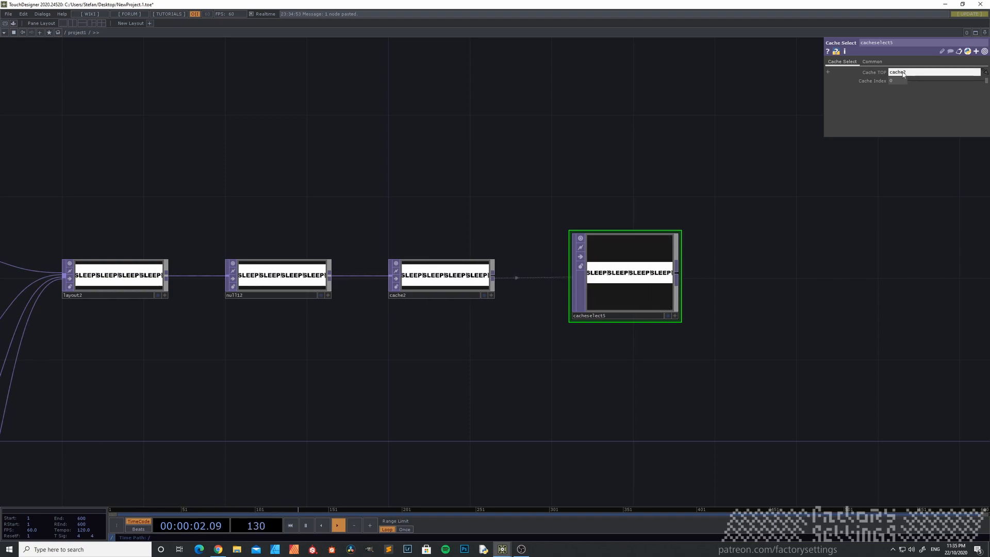
Paste three copies of the cache2 Cache Select TOP below the original.
{"action": "key", "text": "ctrl+c"}
{"action": "key", "text": "ctrl+v"}
{"action": "left_click_drag", "start_coordinate": [481, 362], "coordinate": [434, 260]}
{"action": "key", "text": "ctrl+v"}
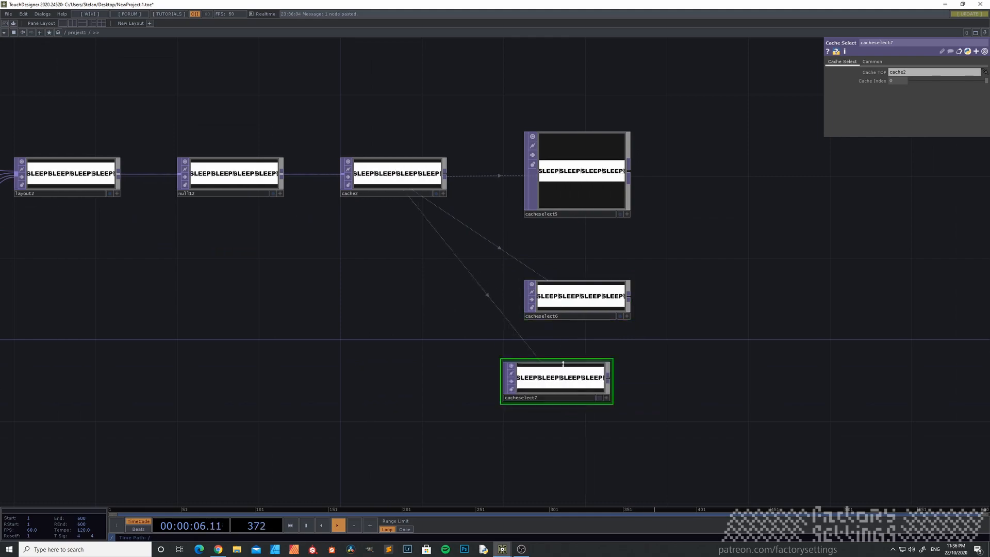
{"action": "key", "text": "ctrl+v"}
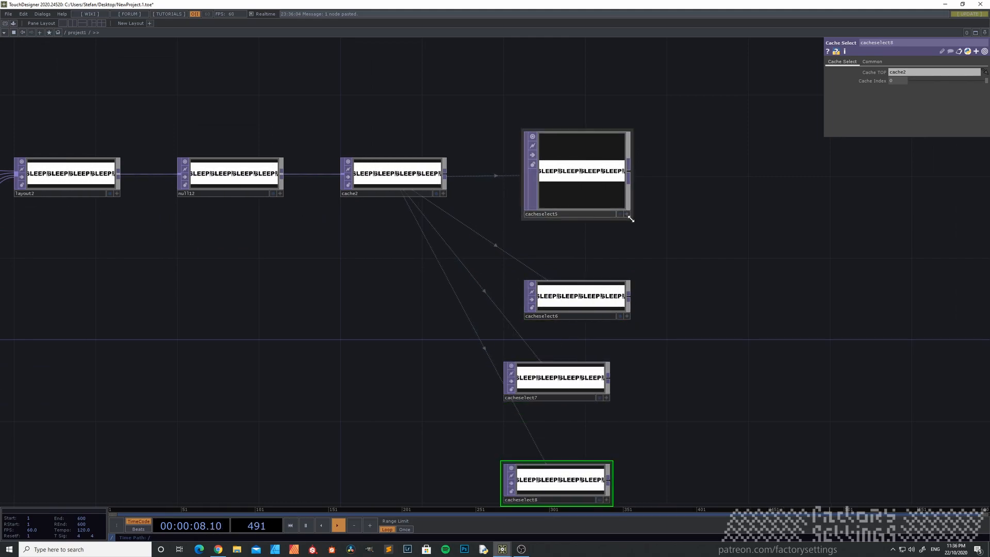
Match cacheselect5's node size to its copies and line up all four Cache Selects in an evenly spaced column.
{"action": "key", "text": "ctrl+z"}
{"action": "left_click_drag", "start_coordinate": [590, 206], "coordinate": [582, 189]}
{"action": "left_click_drag", "start_coordinate": [579, 304], "coordinate": [573, 235]}
{"action": "left_click_drag", "start_coordinate": [573, 382], "coordinate": [578, 299]}
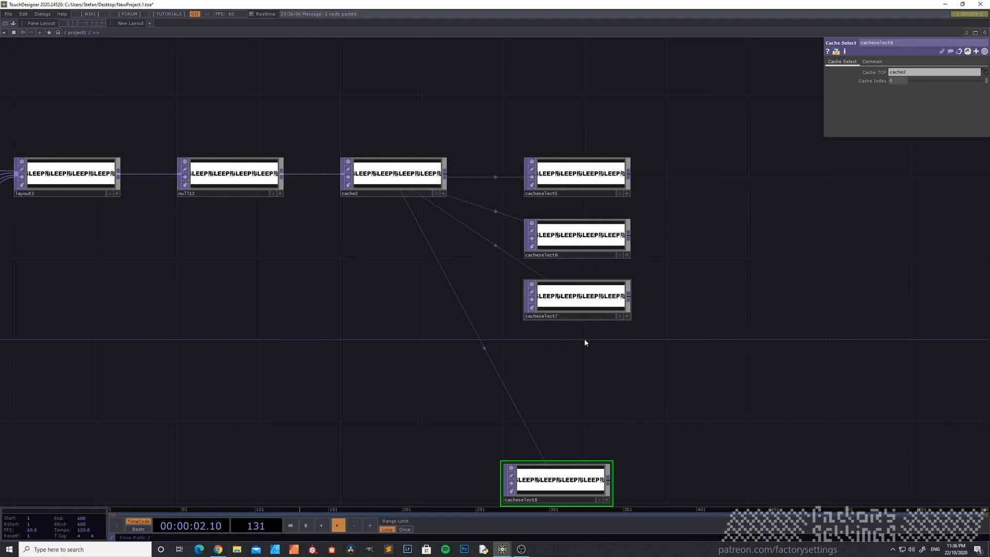
{"action": "left_click_drag", "start_coordinate": [560, 479], "coordinate": [580, 358]}
Add a second Layout TOP beside the new Cache Select column and wire cacheselect5 through cacheselect8 into it.
{"action": "scroll", "coordinate": [437, 361], "scroll_direction": "down", "scroll_amount": 2}
{"action": "left_click_drag", "start_coordinate": [659, 367], "coordinate": [566, 380]}
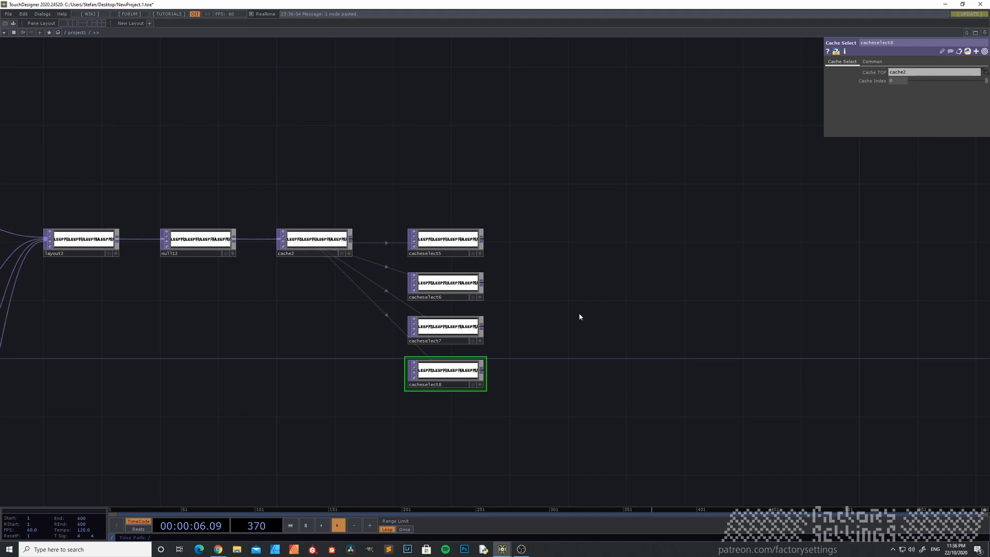
{"action": "key", "text": "Tab"}
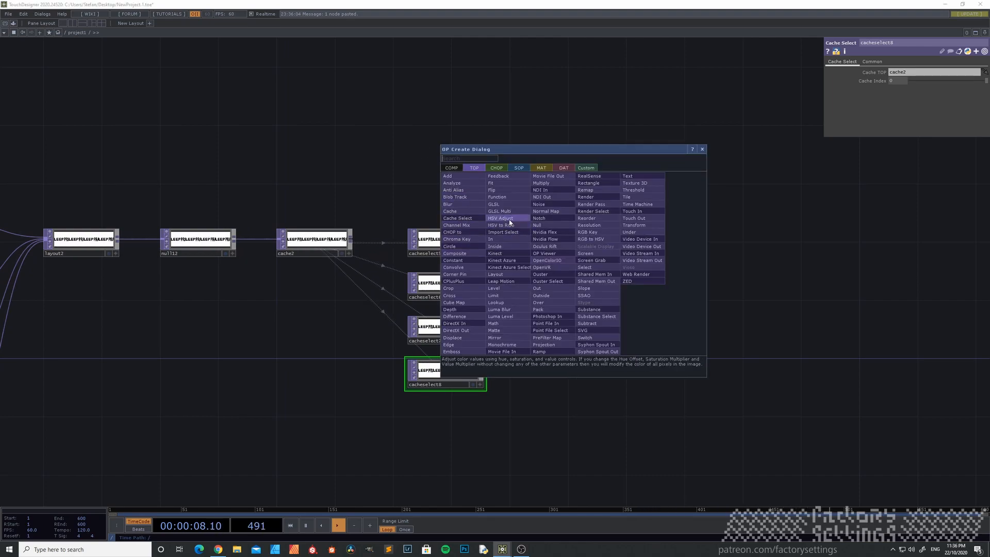
{"action": "left_click", "coordinate": [501, 274]}
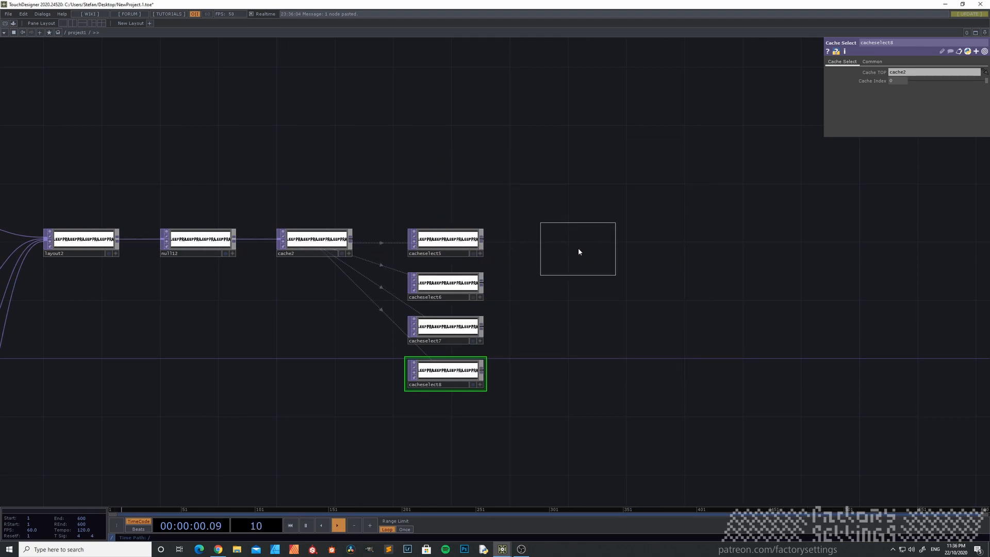
{"action": "left_click", "coordinate": [579, 252]}
{"action": "right_click_drag", "start_coordinate": [509, 404], "coordinate": [481, 241]}
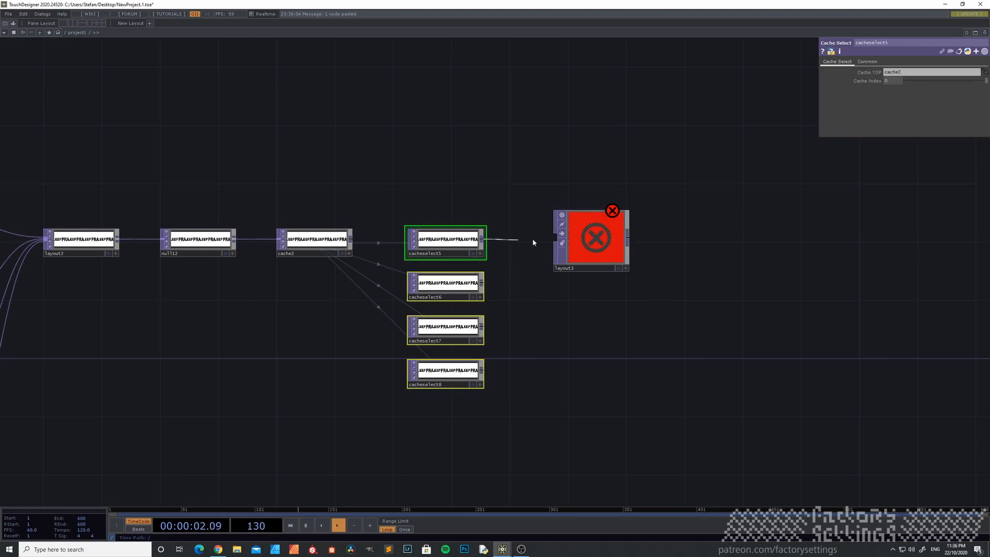
{"action": "left_click", "coordinate": [567, 240]}
Set layout3's Align to Top to Bottom and Fit to Native Resolution, with Scale Resolution on, and check its output resolution.
{"action": "scroll", "coordinate": [552, 294], "scroll_direction": "up", "scroll_amount": 5}
{"action": "left_click", "coordinate": [557, 294]}
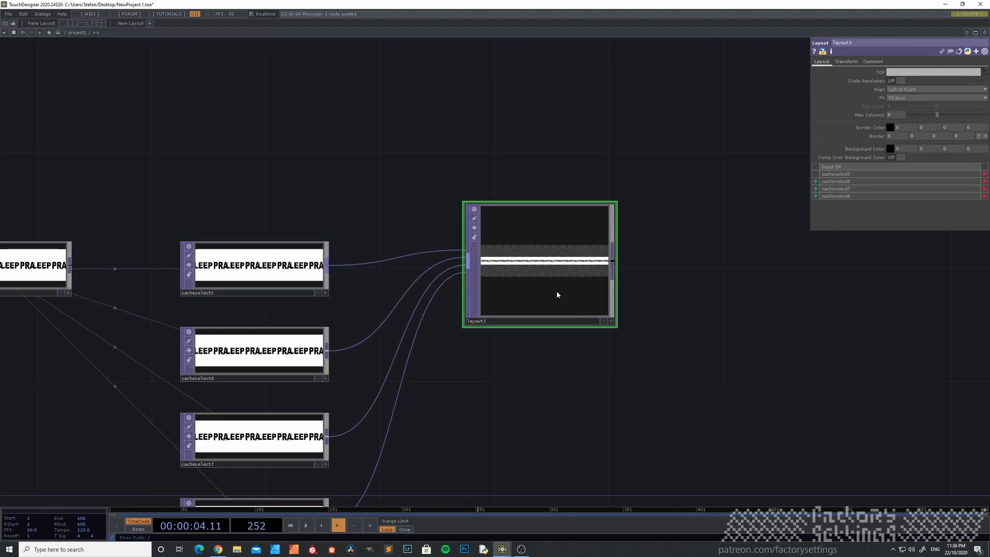
{"action": "left_click", "coordinate": [911, 90]}
{"action": "left_click", "coordinate": [907, 117]}
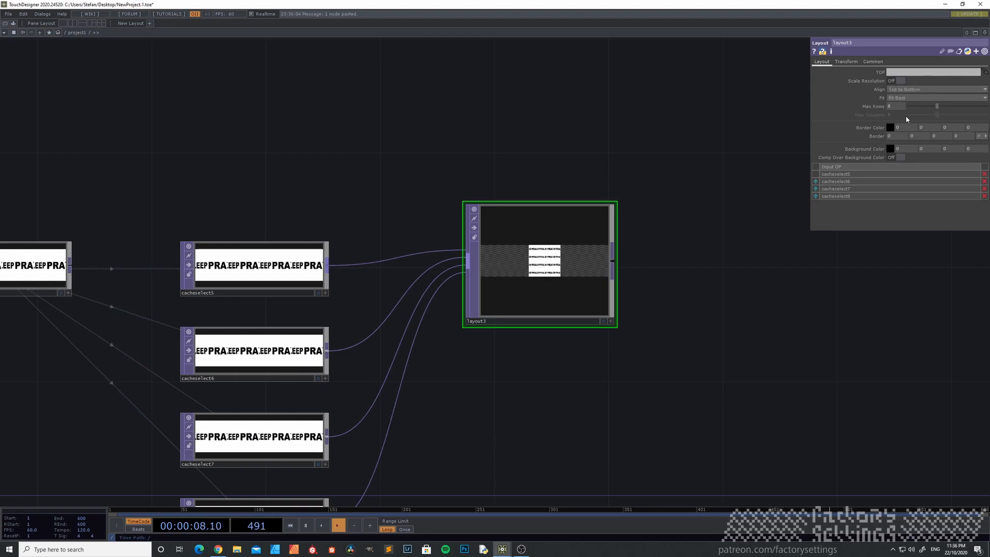
{"action": "left_click", "coordinate": [900, 81]}
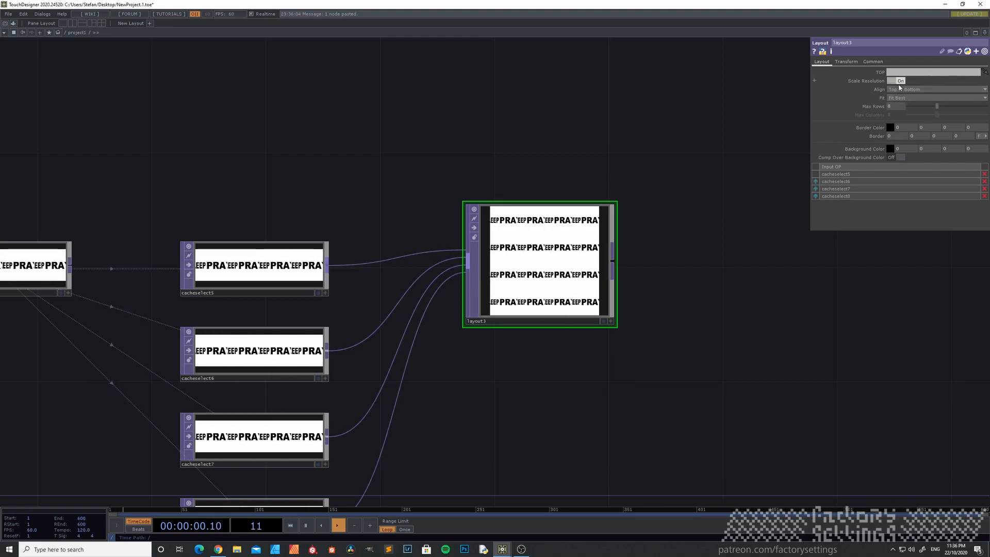
{"action": "left_click", "coordinate": [904, 98]}
{"action": "left_click", "coordinate": [907, 137]}
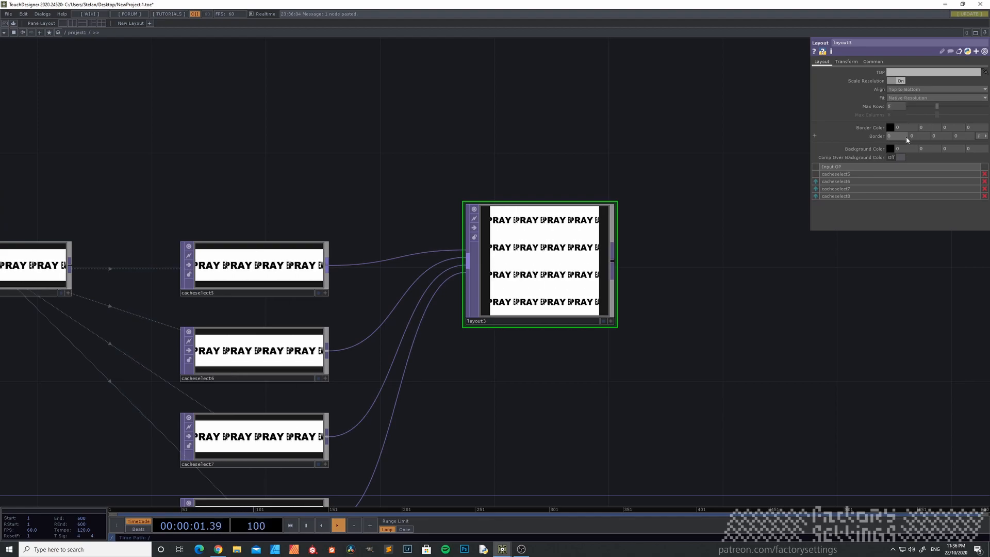
{"action": "middle_click", "coordinate": [549, 287]}
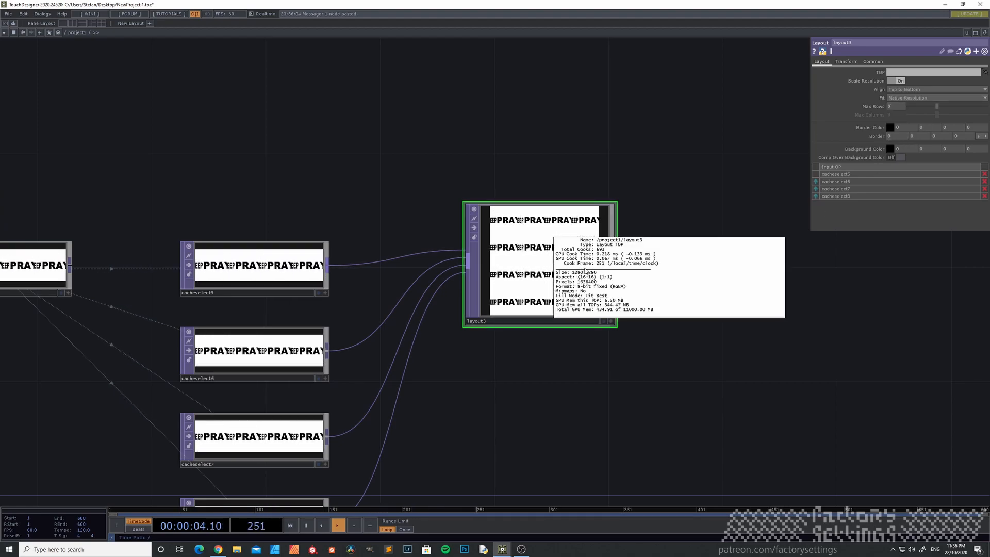
Chain a Null TOP and an Out TOP after layout3, and check the parent project1 container's width and height.
{"action": "scroll", "coordinate": [559, 358], "scroll_direction": "down", "scroll_amount": 5}
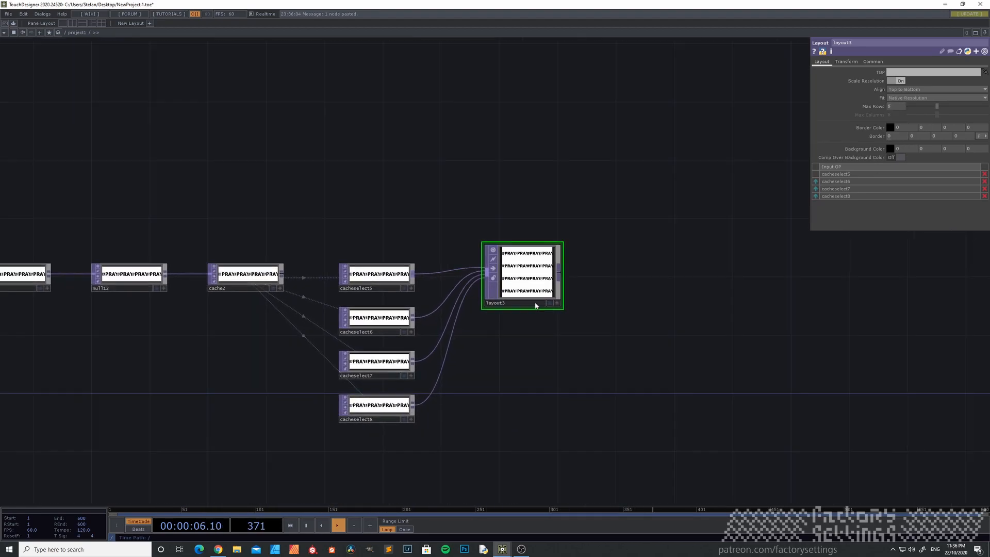
{"action": "right_click", "coordinate": [556, 267]}
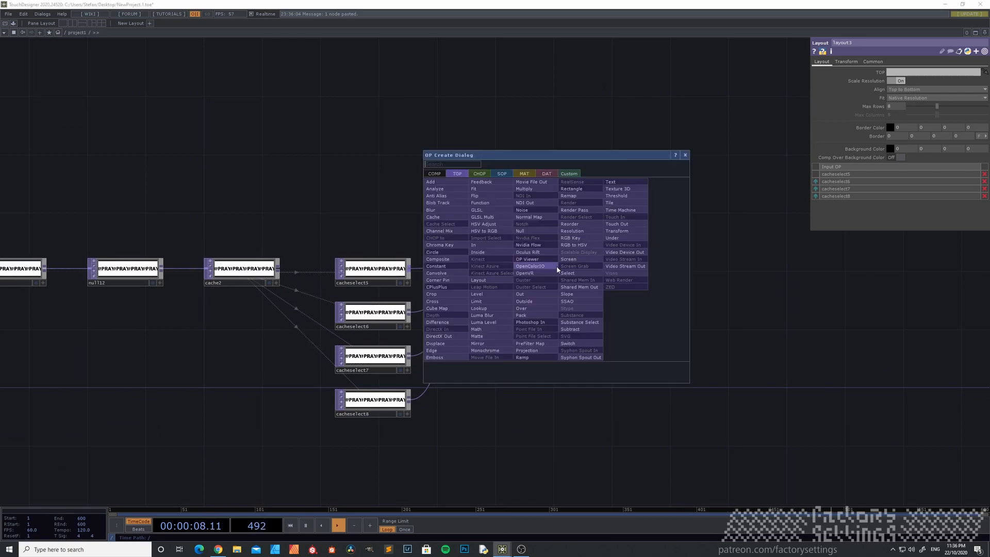
{"action": "left_click", "coordinate": [521, 231]}
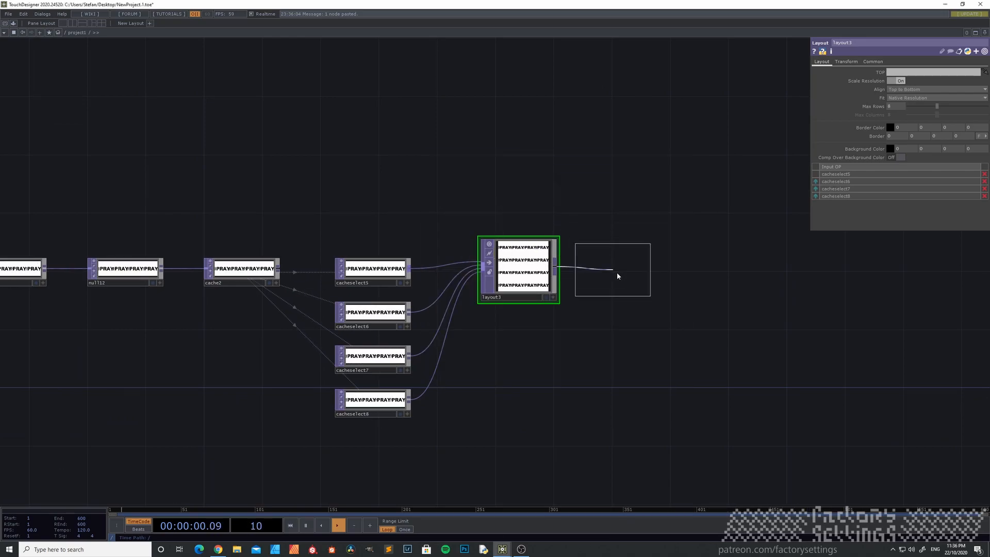
{"action": "left_click", "coordinate": [639, 272]}
{"action": "right_click", "coordinate": [671, 267]}
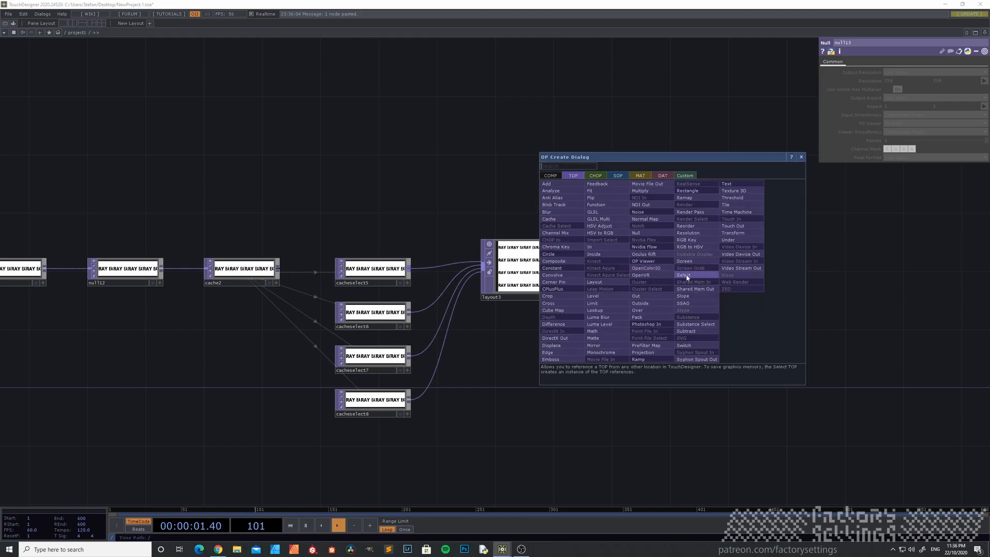
{"action": "left_click", "coordinate": [651, 297]}
{"action": "left_click", "coordinate": [752, 270]}
{"action": "left_click_drag", "start_coordinate": [659, 346], "coordinate": [609, 344]}
{"action": "key", "text": "u"}
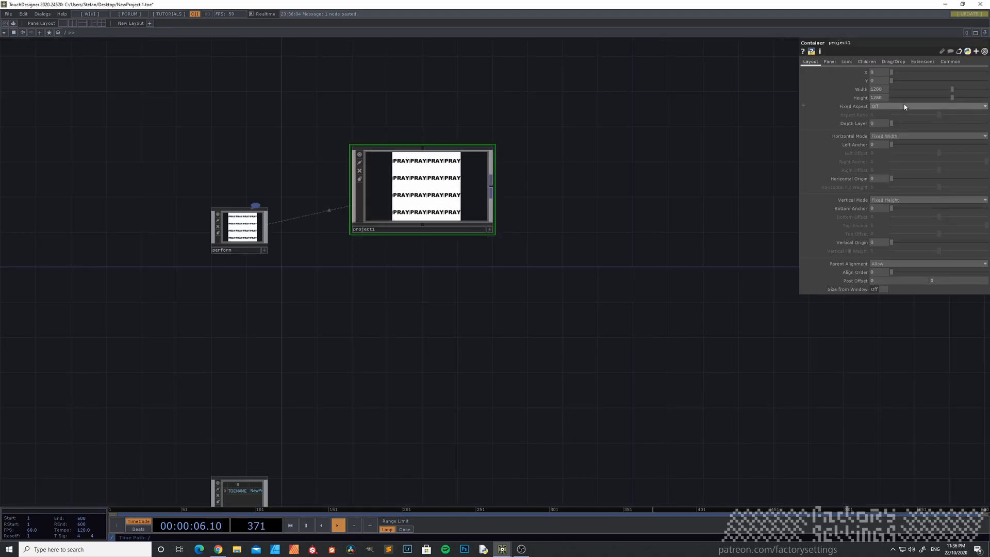
{"action": "key", "text": "i"}
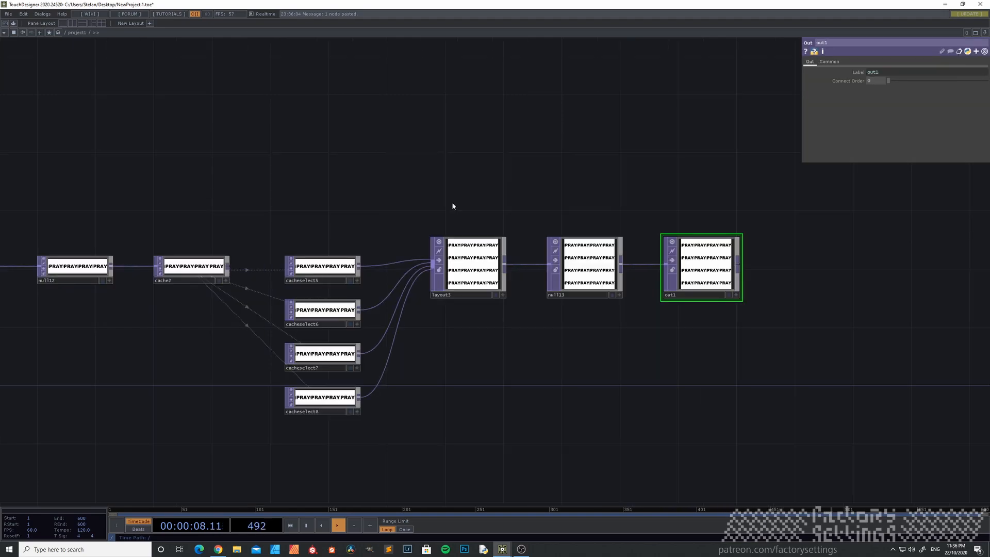
Split the network pane left/right, widen the network side, and switch the second pane to a panel view of project1.
{"action": "left_click_drag", "start_coordinate": [609, 341], "coordinate": [496, 340]}
{"action": "left_click", "coordinate": [985, 32]}
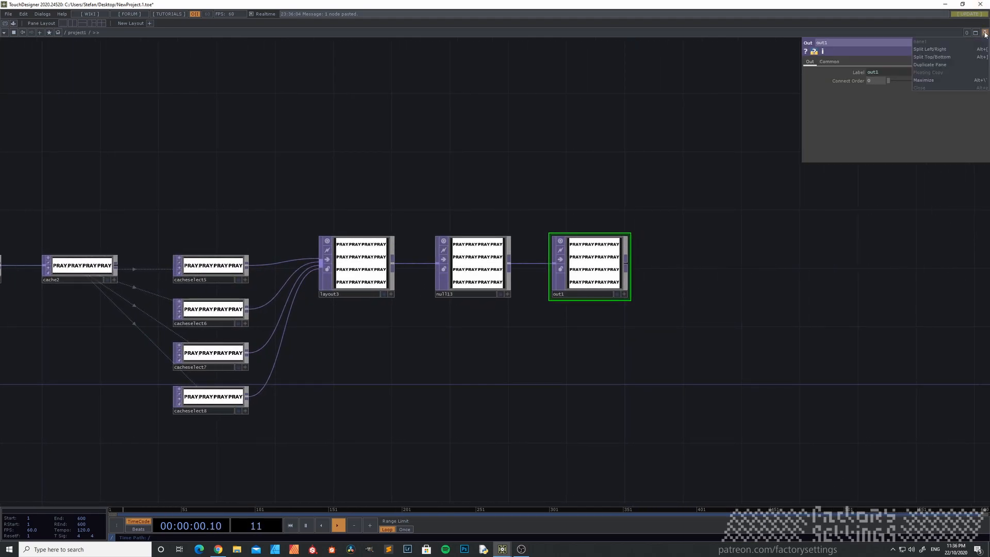
{"action": "left_click", "coordinate": [951, 49]}
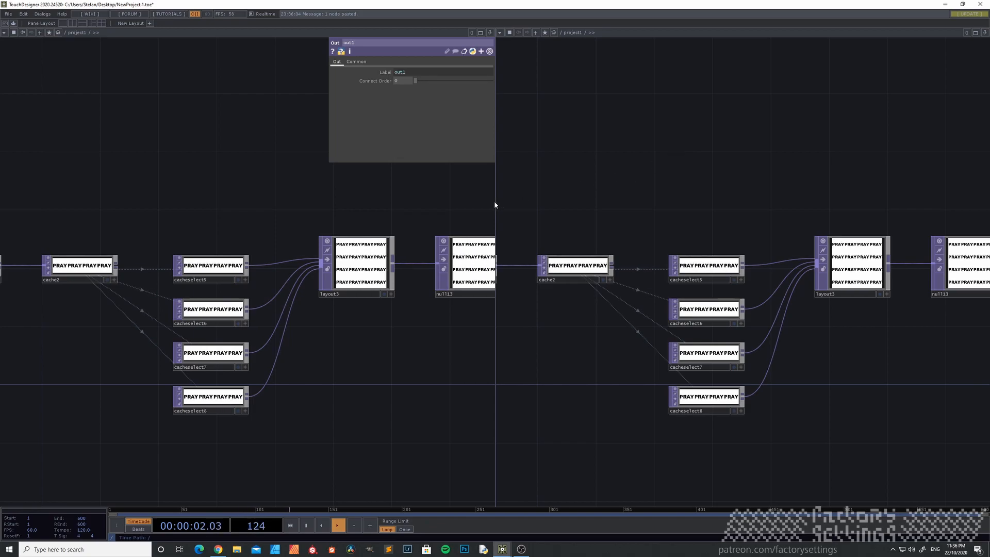
{"action": "left_click_drag", "start_coordinate": [500, 205], "coordinate": [585, 203]}
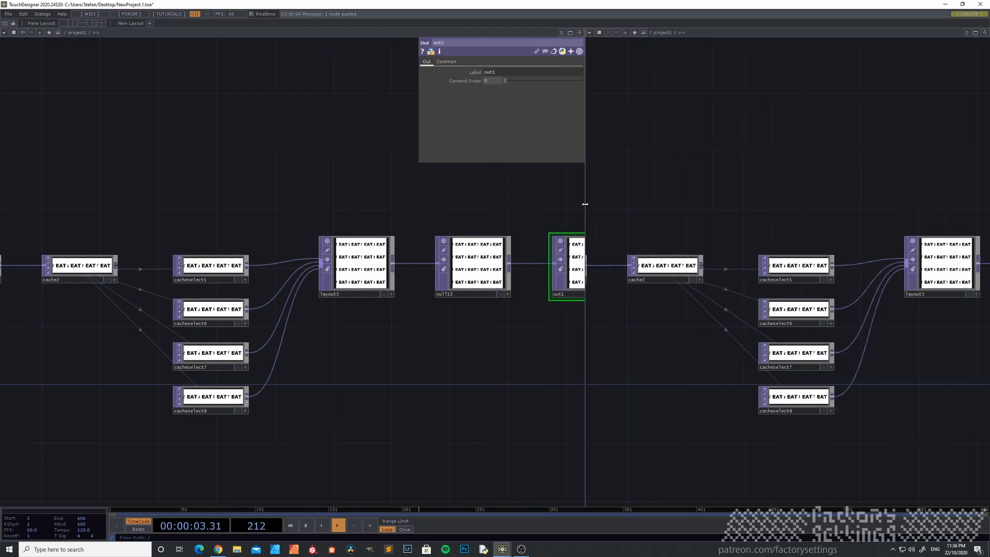
{"action": "left_click", "coordinate": [590, 32]}
{"action": "left_click", "coordinate": [615, 76]}
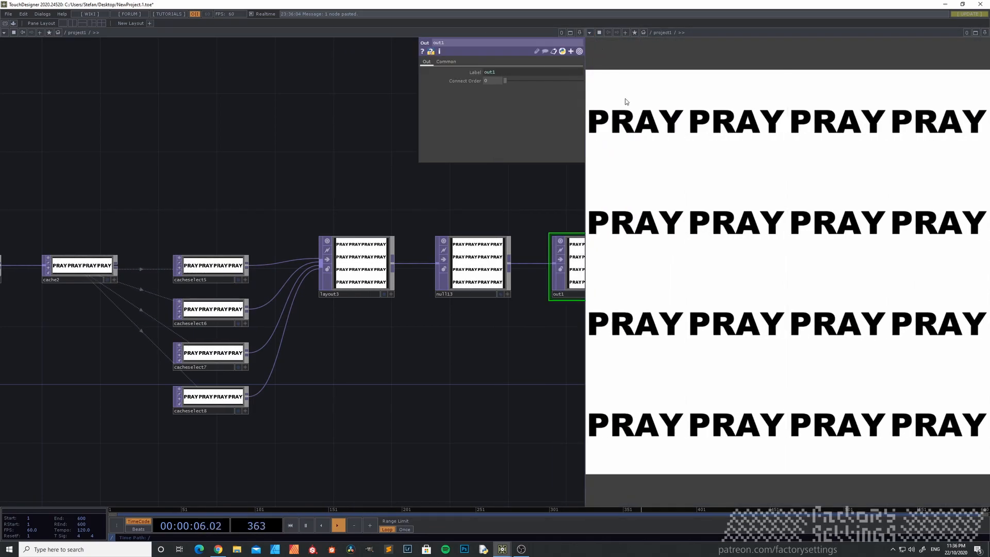
Expand layout2's Border parameters, choose the border unit, and set the right and bottom borders to 7.
{"action": "scroll", "coordinate": [384, 354], "scroll_direction": "down", "scroll_amount": 2}
{"action": "left_click_drag", "start_coordinate": [153, 406], "coordinate": [353, 380]}
{"action": "left_click_drag", "start_coordinate": [52, 377], "coordinate": [129, 353]}
{"action": "scroll", "coordinate": [344, 311], "scroll_direction": "up", "scroll_amount": 6}
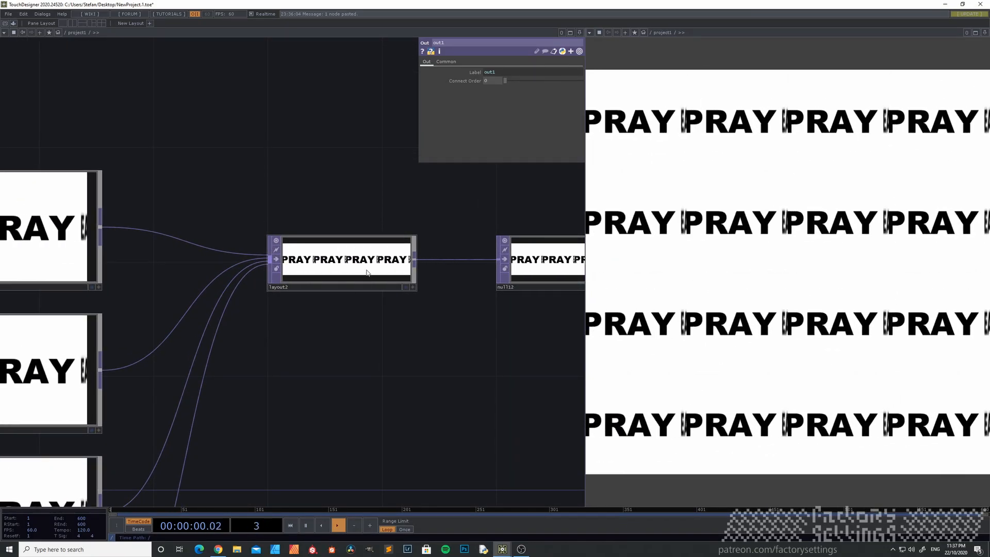
{"action": "left_click", "coordinate": [350, 266]}
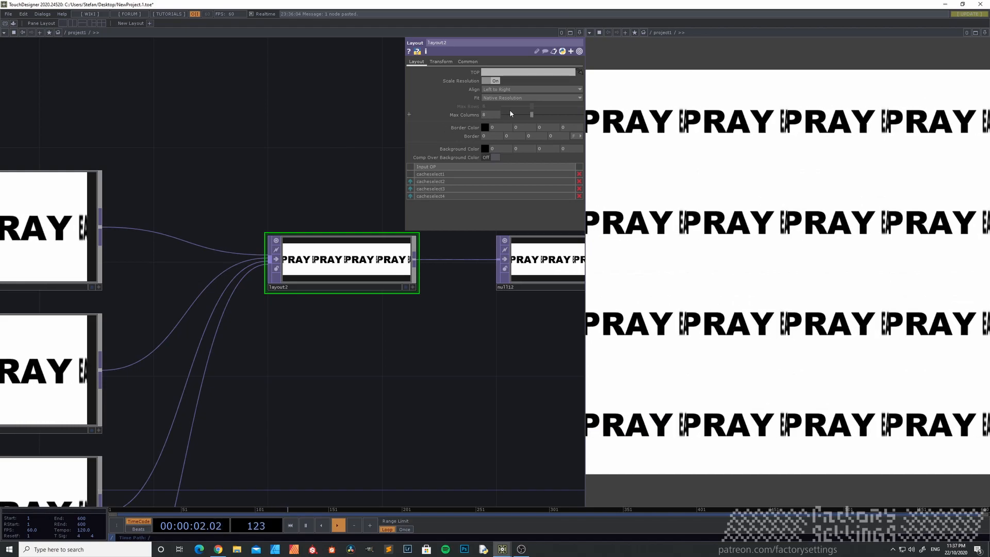
{"action": "left_click", "coordinate": [410, 136]}
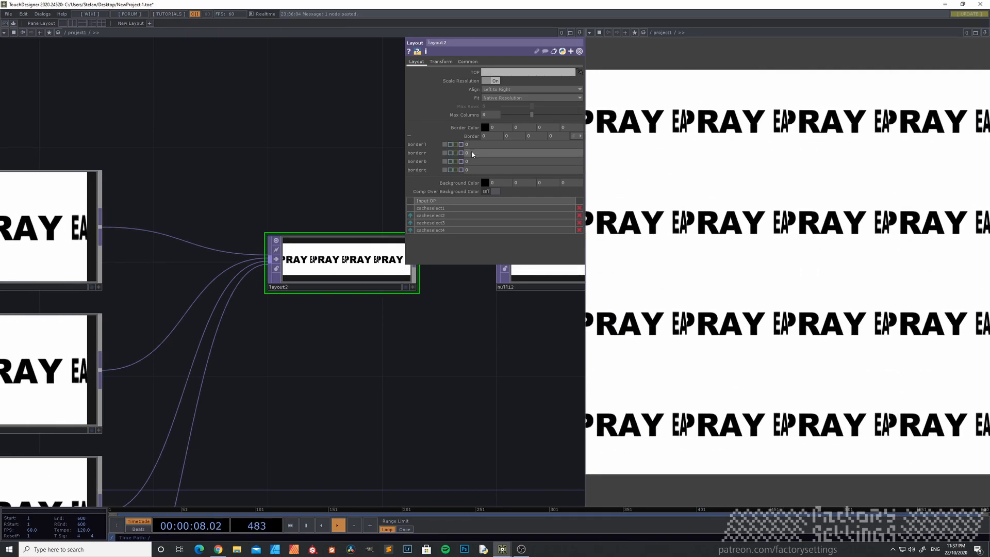
{"action": "middle_click", "coordinate": [473, 153]}
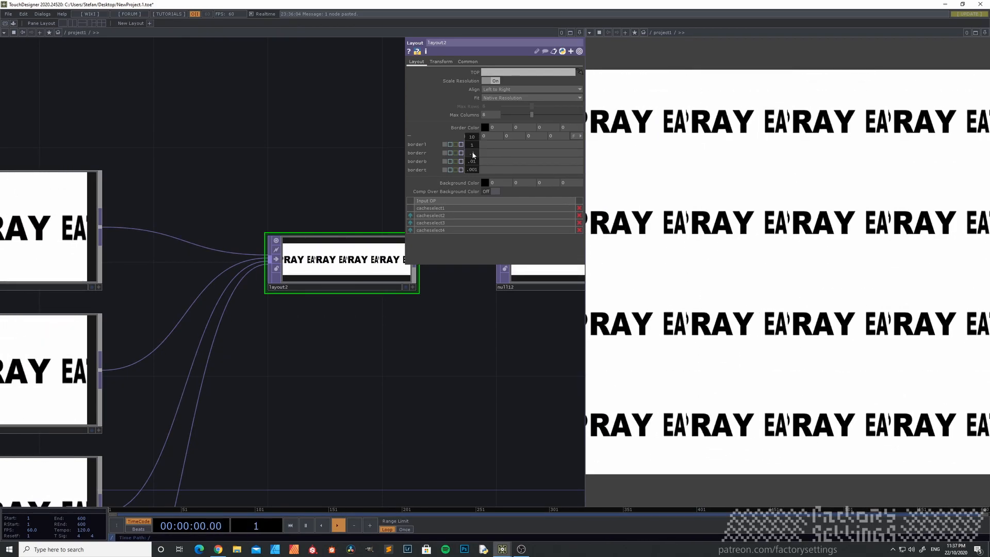
{"action": "left_click", "coordinate": [574, 136]}
{"action": "left_click", "coordinate": [572, 145]}
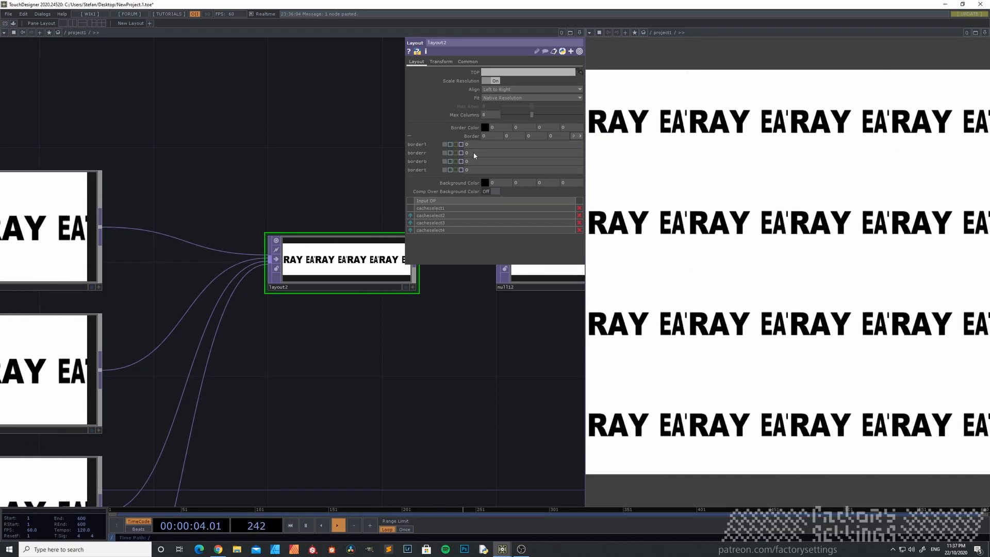
{"action": "mouse_move", "coordinate": [473, 148]}
{"action": "middle_mouse_down"}
{"action": "mouse_move", "coordinate": [491, 147]}
{"action": "mouse_move", "coordinate": [479, 145]}
{"action": "middle_mouse_up"}
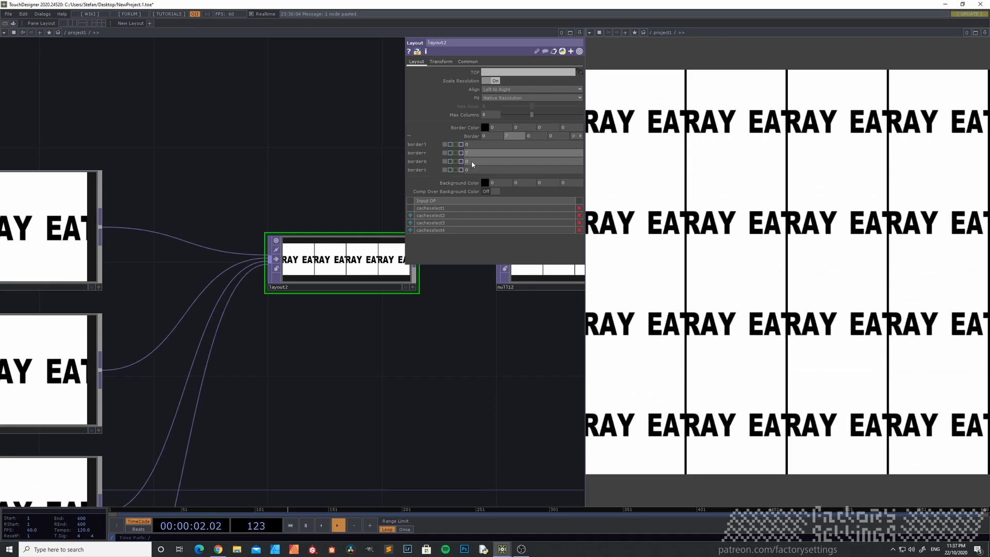
{"action": "middle_click_drag", "start_coordinate": [472, 155], "coordinate": [509, 155]}
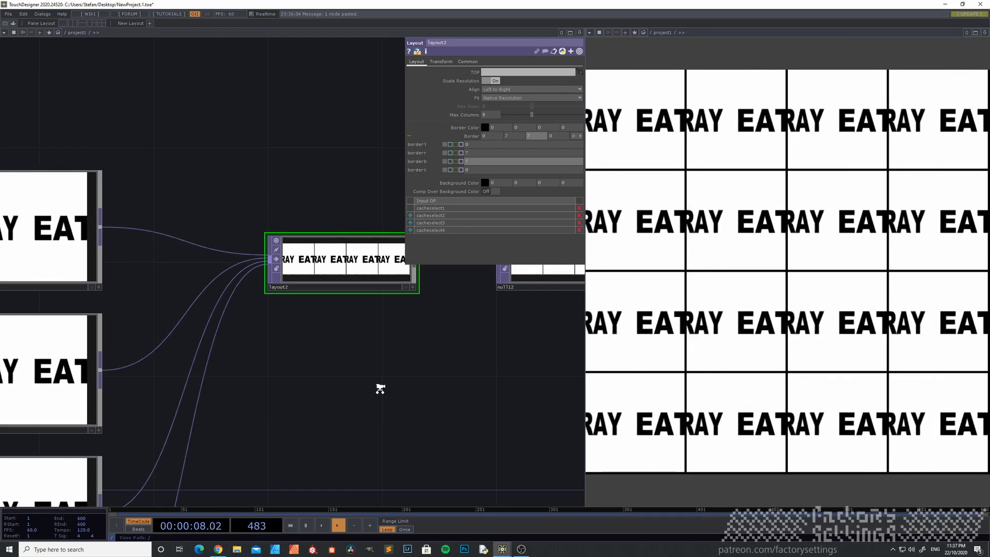
Inspect the first Cache Select column and check cacheselect1's Cache TOP and Cache Index parameters.
{"action": "scroll", "coordinate": [380, 388], "scroll_direction": "down", "scroll_amount": 5}
{"action": "left_click_drag", "start_coordinate": [364, 406], "coordinate": [295, 338]}
{"action": "scroll", "coordinate": [314, 361], "scroll_direction": "down", "scroll_amount": 3}
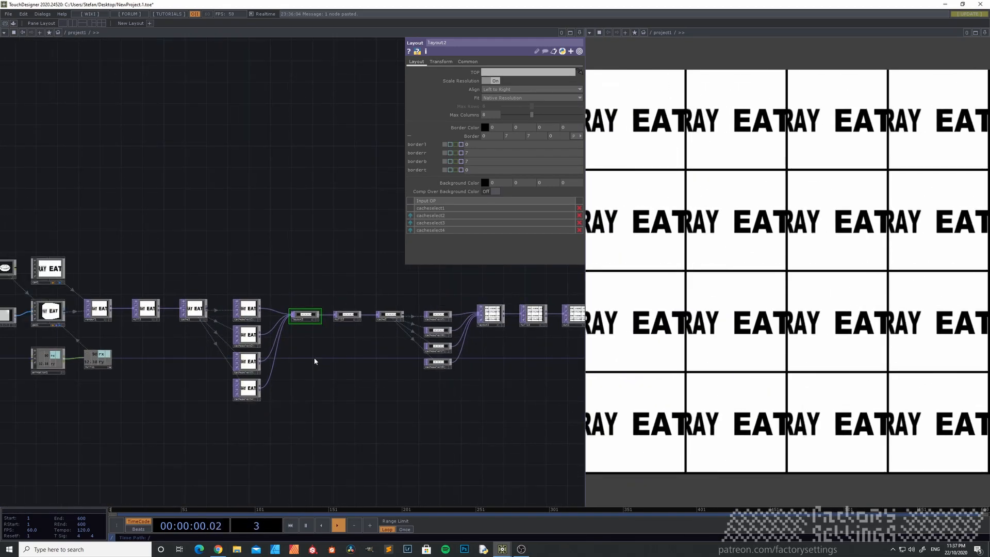
{"action": "left_click_drag", "start_coordinate": [193, 389], "coordinate": [217, 407]}
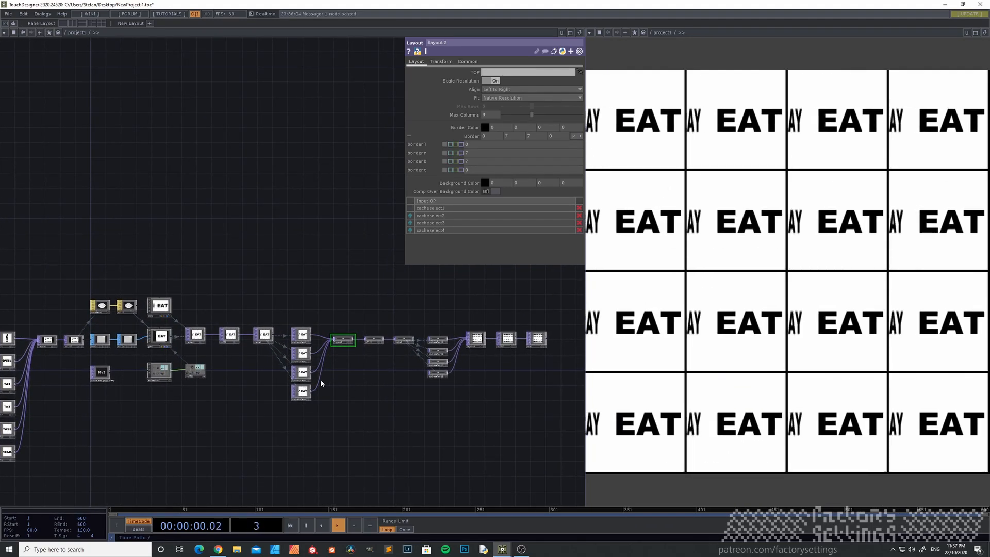
{"action": "scroll", "coordinate": [258, 374], "scroll_direction": "up", "scroll_amount": 2}
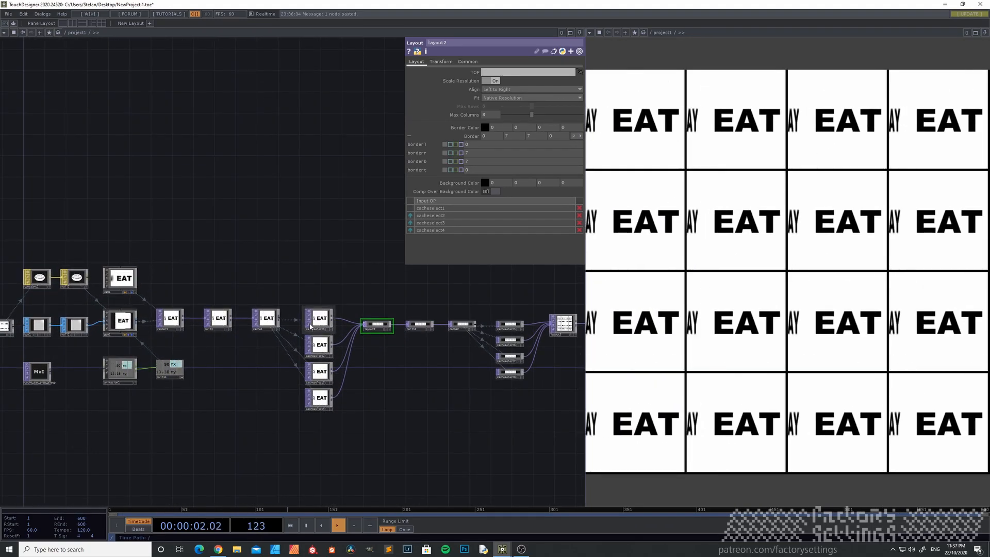
{"action": "scroll", "coordinate": [297, 373], "scroll_direction": "up", "scroll_amount": 2}
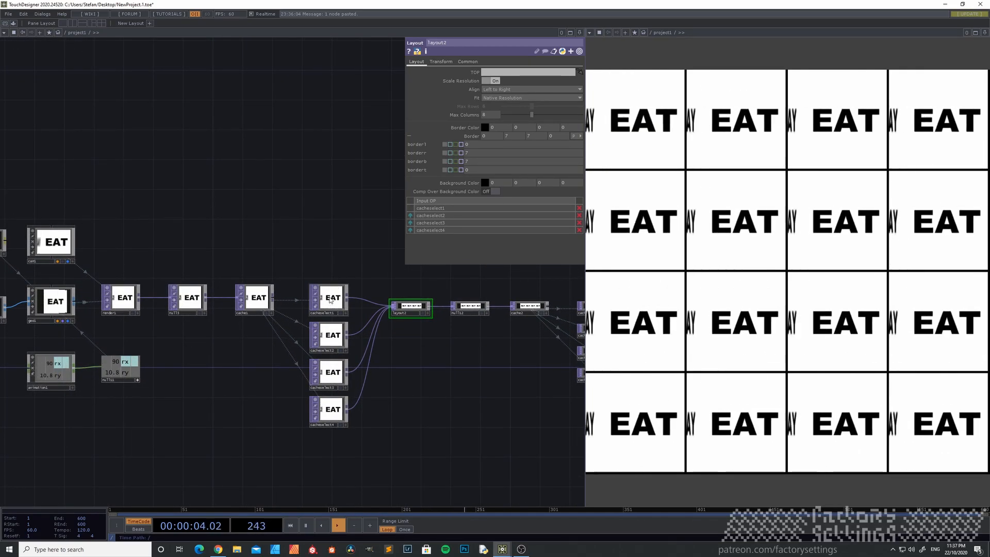
{"action": "left_click", "coordinate": [327, 311]}
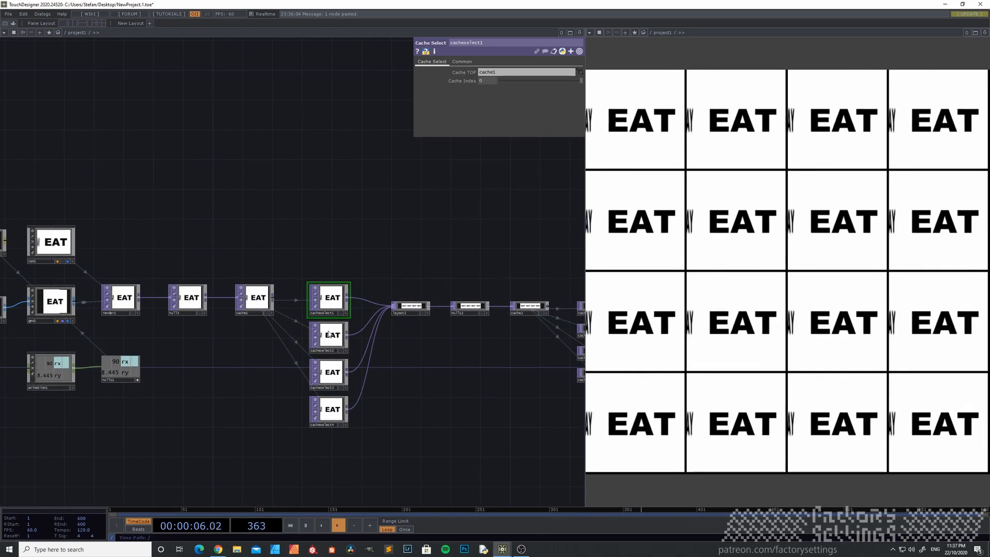
Examine how the time offset moves across the rows and columns in the Cache_eat_pray_sleep reference clip.
{"action": "scroll", "coordinate": [224, 381], "scroll_direction": "down", "scroll_amount": 2}
{"action": "left_click_drag", "start_coordinate": [259, 386], "coordinate": [306, 372]}
{"action": "scroll", "coordinate": [123, 330], "scroll_direction": "up", "scroll_amount": 5}
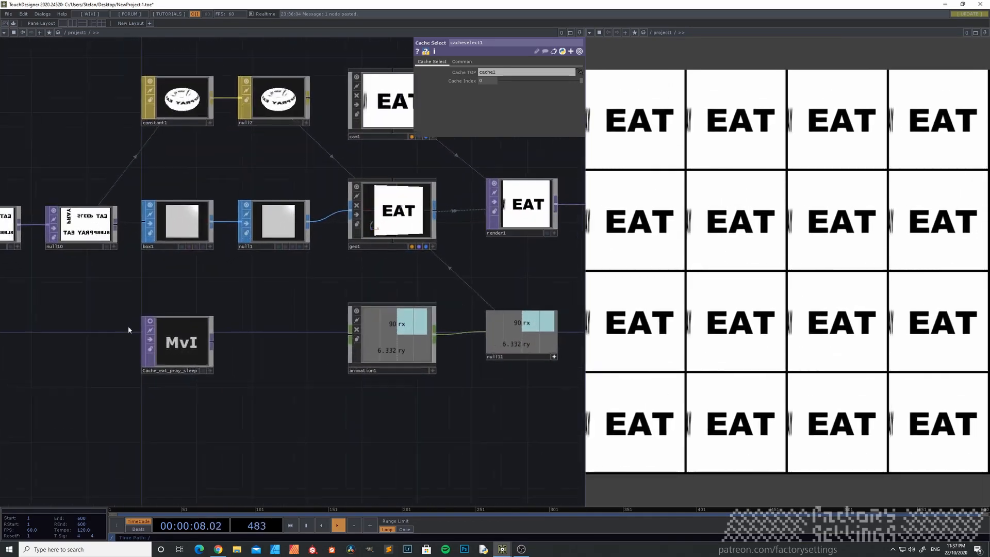
{"action": "scroll", "coordinate": [121, 357], "scroll_direction": "up", "scroll_amount": 3}
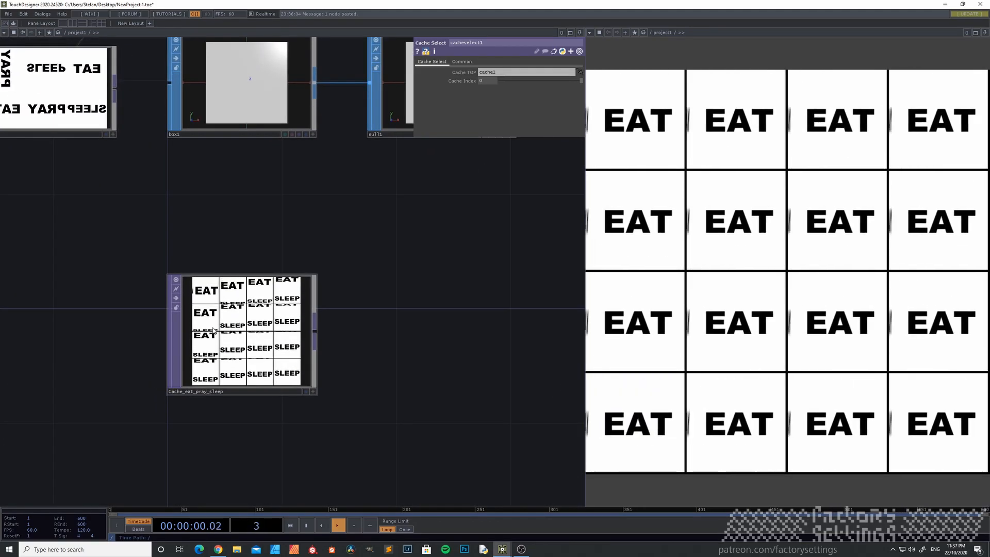
{"action": "scroll", "coordinate": [214, 340], "scroll_direction": "up", "scroll_amount": 3}
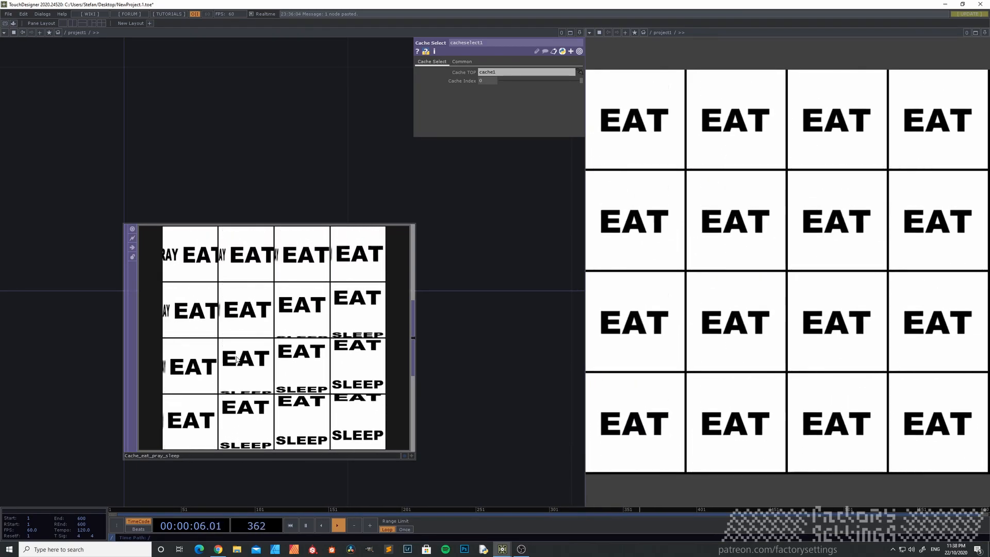
{"action": "scroll", "coordinate": [238, 352], "scroll_direction": "down", "scroll_amount": 2}
{"action": "scroll", "coordinate": [238, 352], "scroll_direction": "up", "scroll_amount": 2}
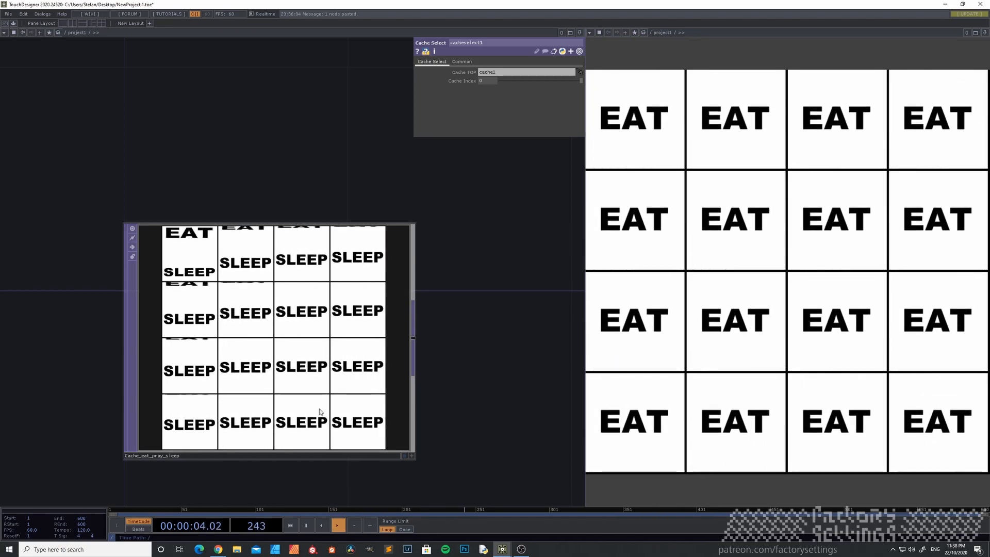
{"action": "scroll", "coordinate": [284, 384], "scroll_direction": "down", "scroll_amount": 2}
{"action": "scroll", "coordinate": [283, 382], "scroll_direction": "up", "scroll_amount": 1}
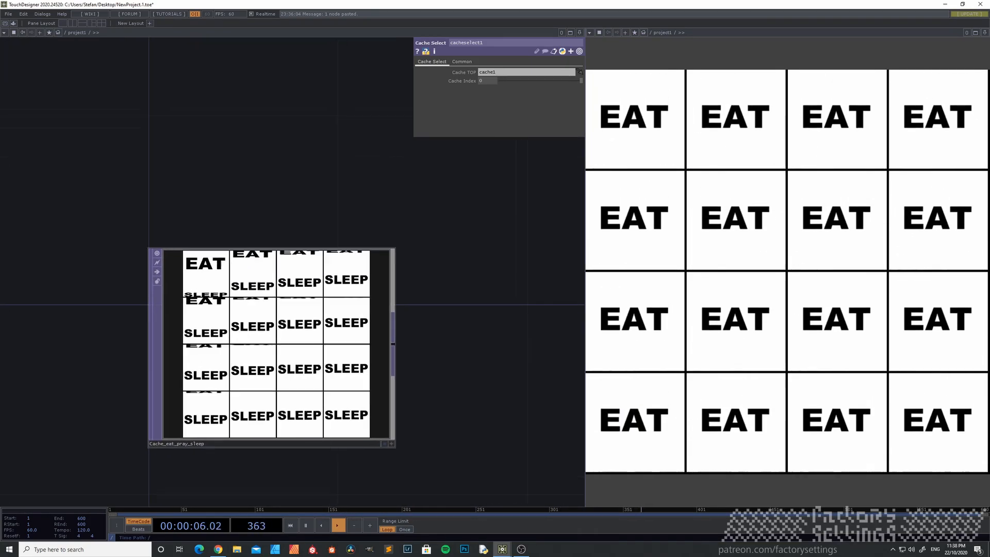
{"action": "scroll", "coordinate": [281, 383], "scroll_direction": "down", "scroll_amount": 2}
{"action": "scroll", "coordinate": [283, 379], "scroll_direction": "down", "scroll_amount": 2}
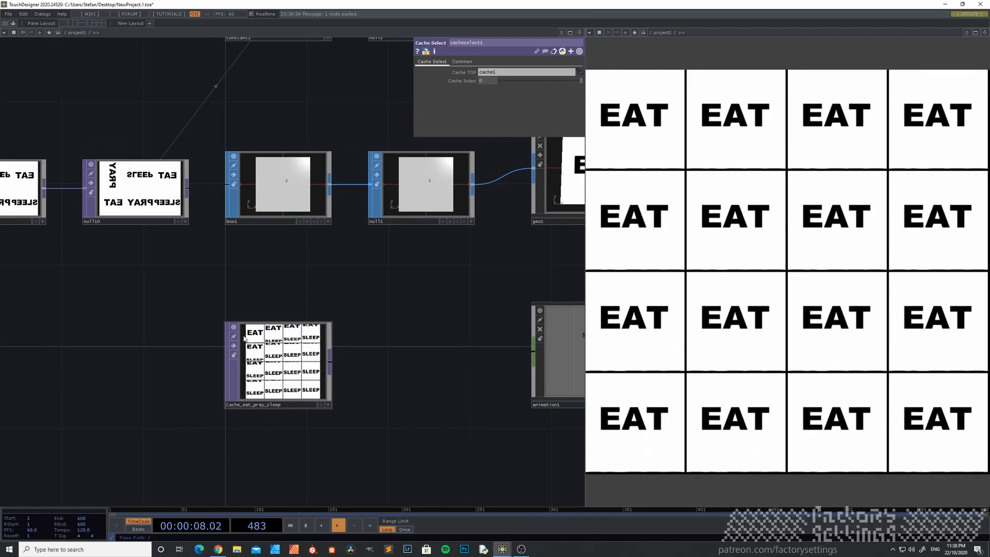
{"action": "scroll", "coordinate": [234, 328], "scroll_direction": "down", "scroll_amount": 3}
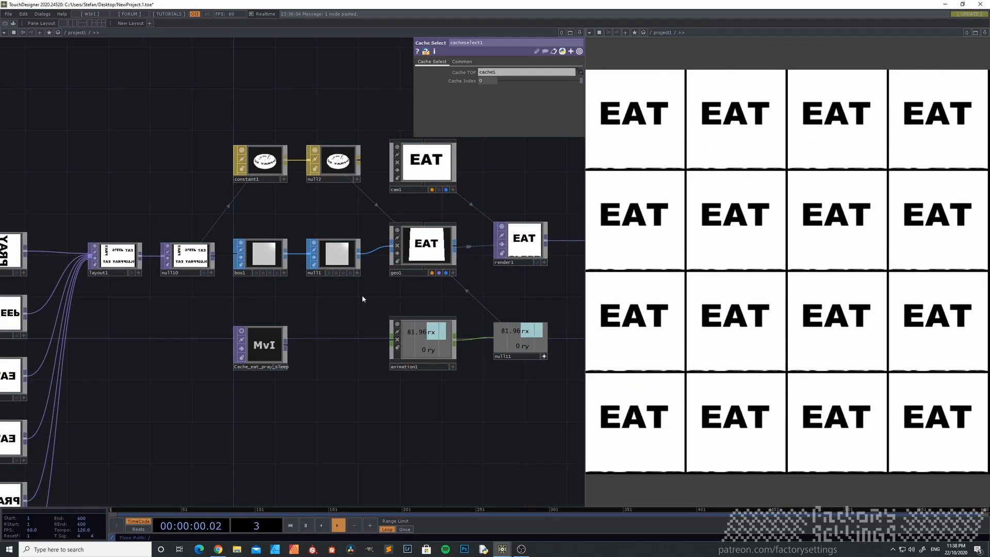
Review the chain from geo1 and render1 through cache1 and its Cache Selects to layout2.
{"action": "scroll", "coordinate": [258, 312], "scroll_direction": "up", "scroll_amount": 3}
{"action": "left_click_drag", "start_coordinate": [335, 321], "coordinate": [266, 343]}
{"action": "left_click_drag", "start_coordinate": [387, 329], "coordinate": [329, 348]}
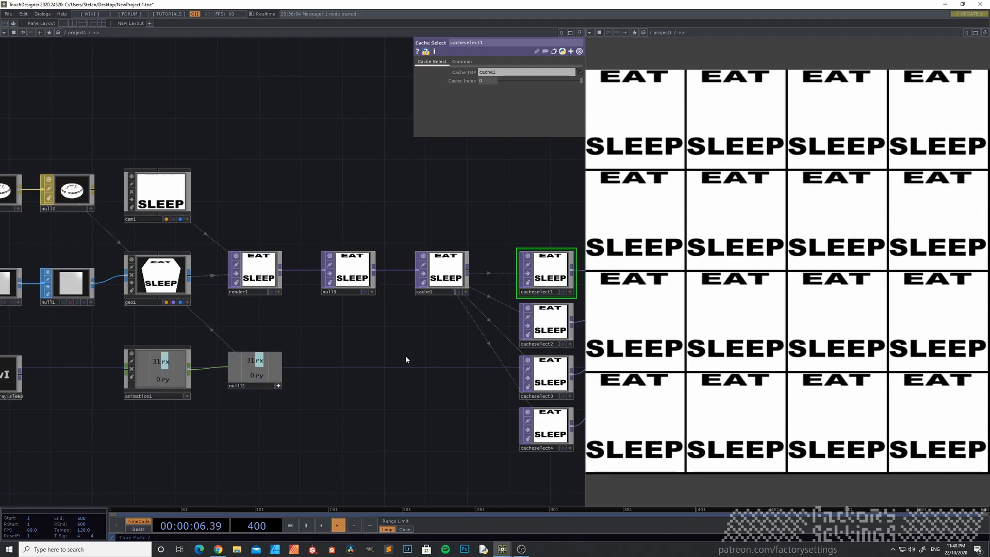
{"action": "left_click_drag", "start_coordinate": [407, 357], "coordinate": [312, 347]}
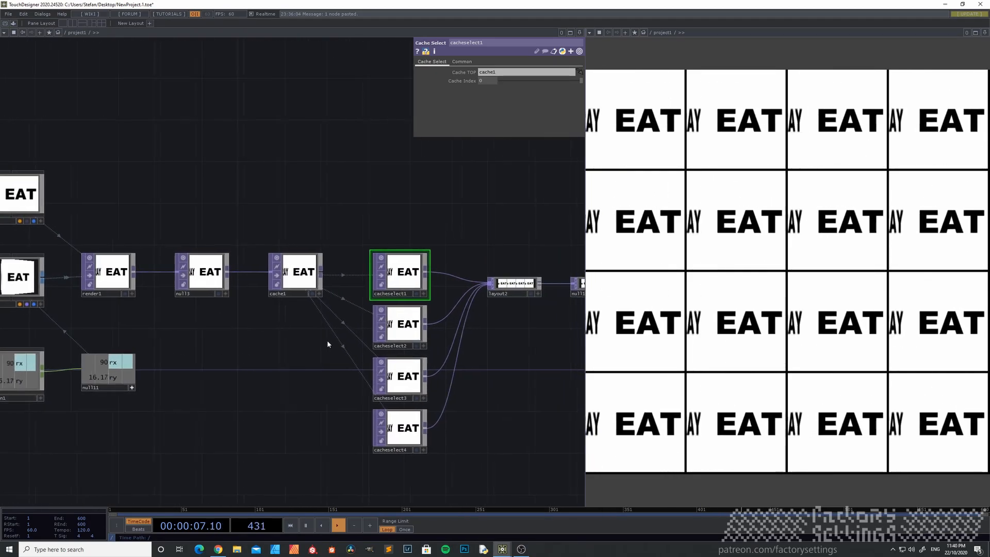
{"action": "left_click_drag", "start_coordinate": [503, 337], "coordinate": [236, 351]}
{"action": "left_click_drag", "start_coordinate": [416, 351], "coordinate": [555, 356]}
{"action": "left_click_drag", "start_coordinate": [170, 365], "coordinate": [239, 377]}
{"action": "scroll", "coordinate": [162, 362], "scroll_direction": "down", "scroll_amount": 3}
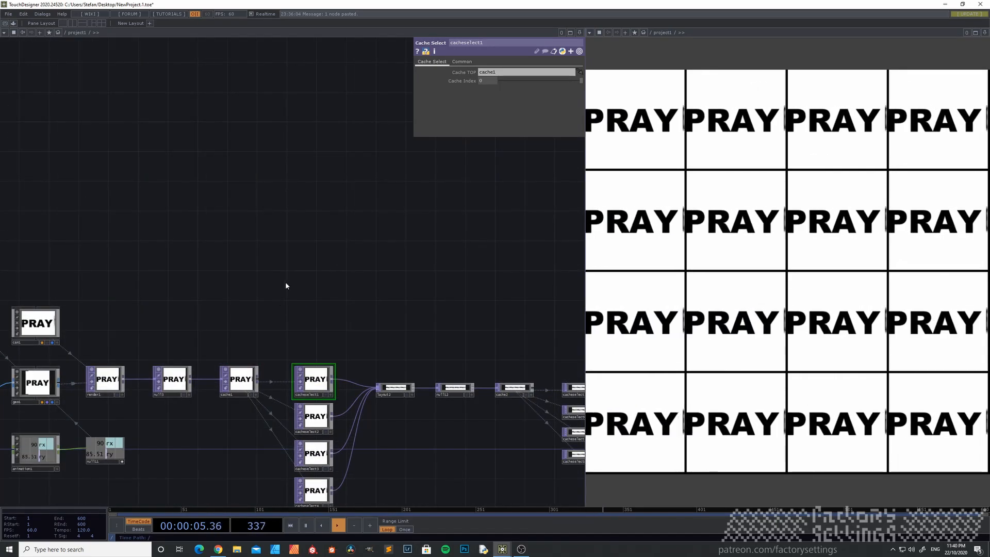
Add a Slider COMP in the empty area above the first Cache Select column.
{"action": "left_click_drag", "start_coordinate": [301, 231], "coordinate": [267, 267]}
{"action": "key", "text": "Tab"}
{"action": "left_click", "coordinate": [154, 157]}
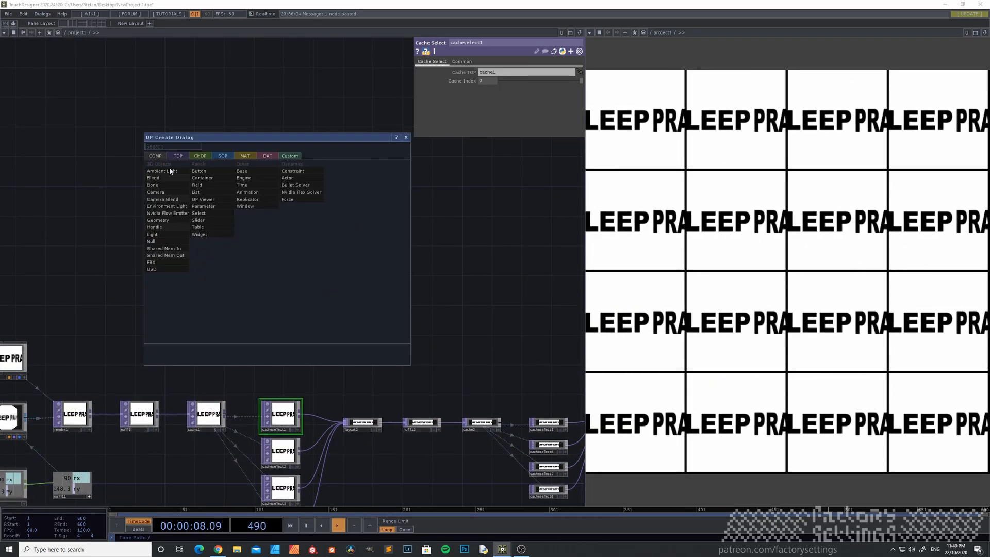
{"action": "type", "text": "slid"}
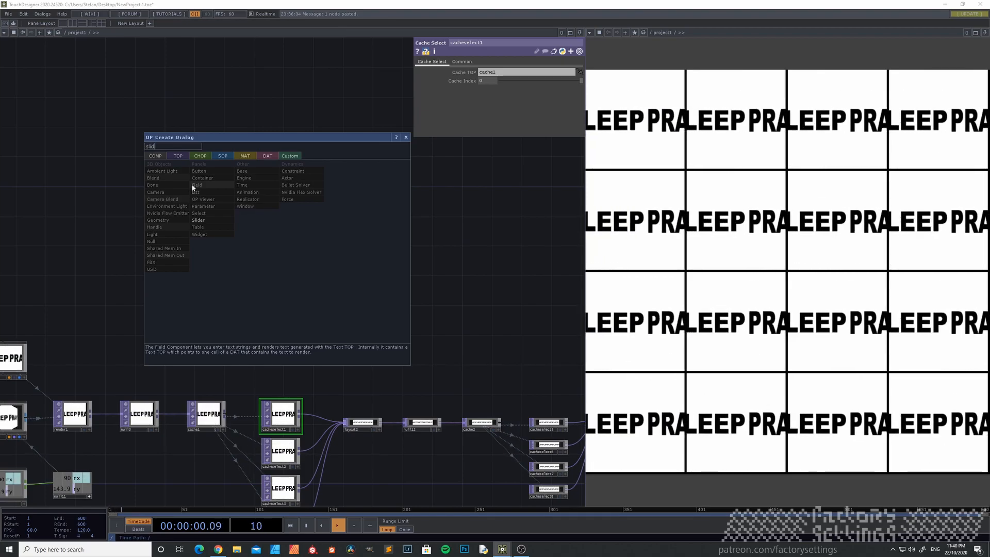
{"action": "left_click", "coordinate": [199, 220]}
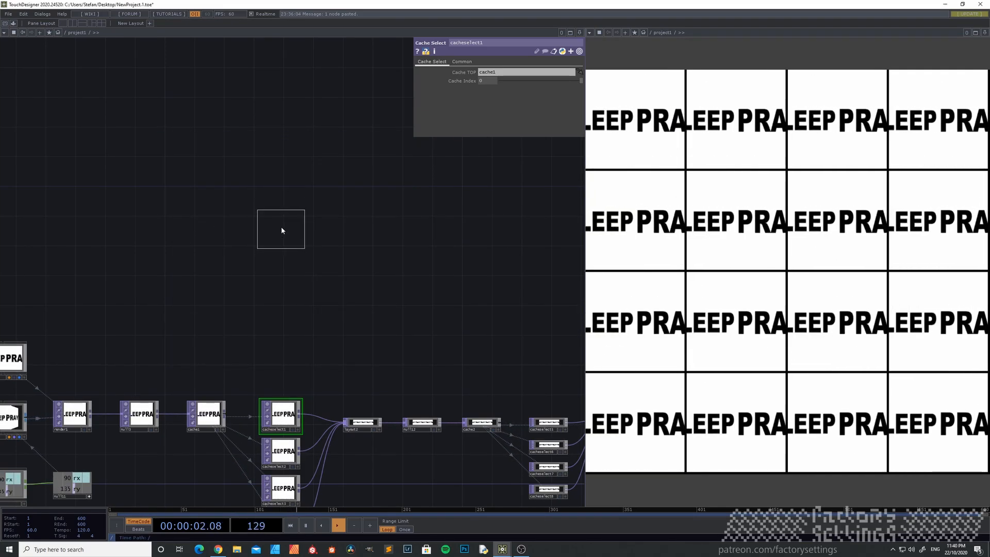
{"action": "left_click", "coordinate": [281, 213]}
{"action": "left_click_drag", "start_coordinate": [271, 215], "coordinate": [254, 237]}
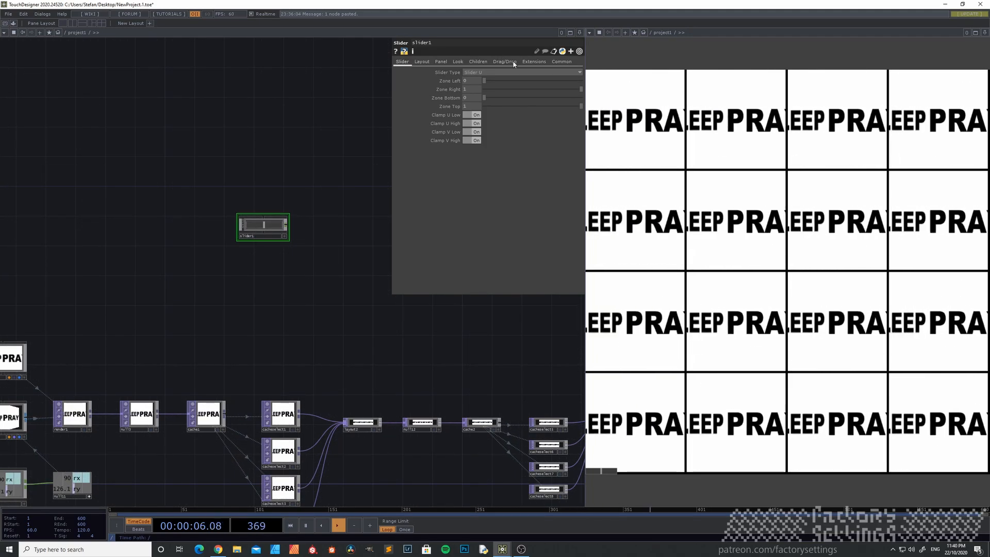
Split the network pane top/bottom and enter slider1's internal network in the upper pane.
{"action": "left_click", "coordinate": [579, 33]}
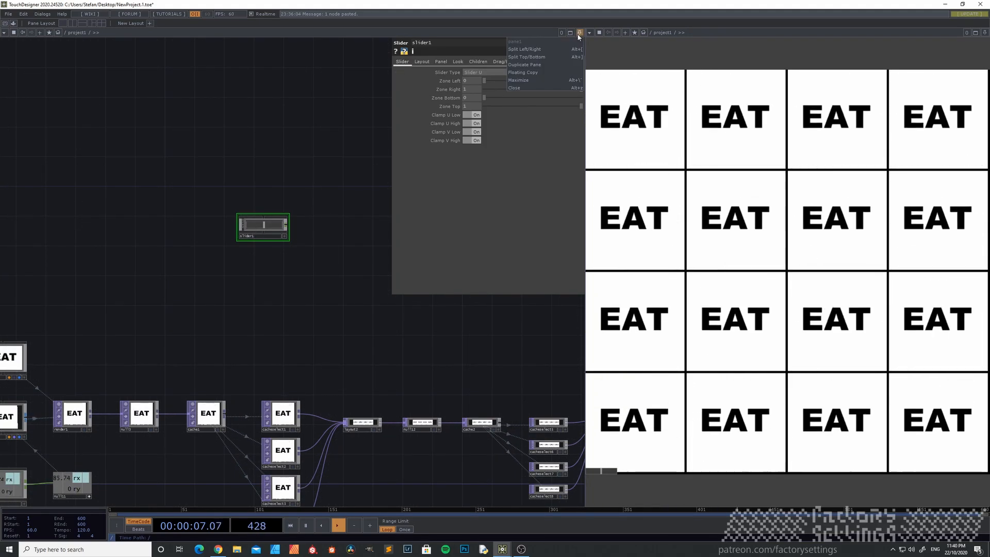
{"action": "left_click", "coordinate": [543, 58]}
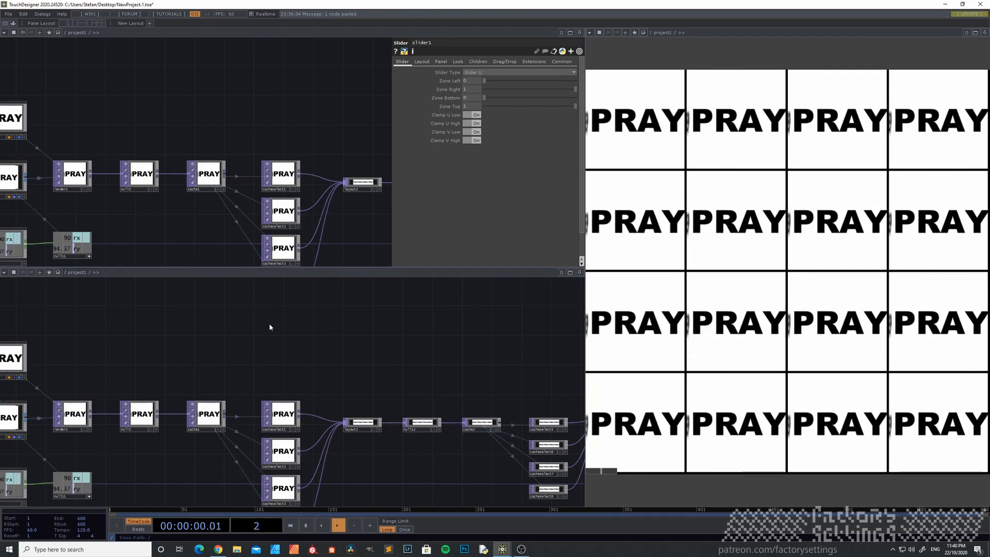
{"action": "left_click_drag", "start_coordinate": [227, 245], "coordinate": [231, 255]}
{"action": "scroll", "coordinate": [245, 122], "scroll_direction": "down", "scroll_amount": 3}
{"action": "left_click_drag", "start_coordinate": [256, 101], "coordinate": [242, 155]}
{"action": "scroll", "coordinate": [243, 119], "scroll_direction": "up", "scroll_amount": 4}
{"action": "scroll", "coordinate": [266, 124], "scroll_direction": "up", "scroll_amount": 3}
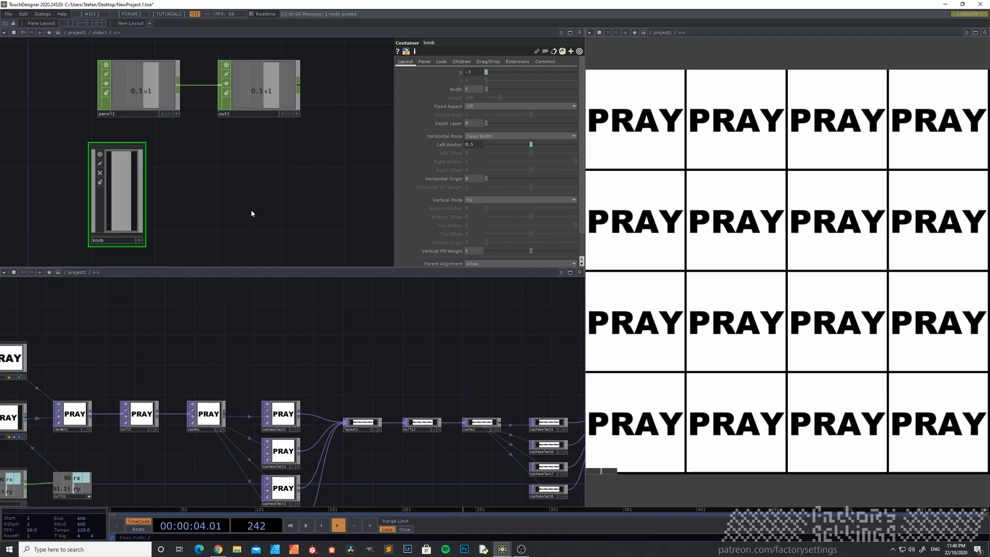
Move out1 away from panel1 inside slider1 and insert a Math CHOP on the wire between them.
{"action": "left_click_drag", "start_coordinate": [268, 119], "coordinate": [350, 112]}
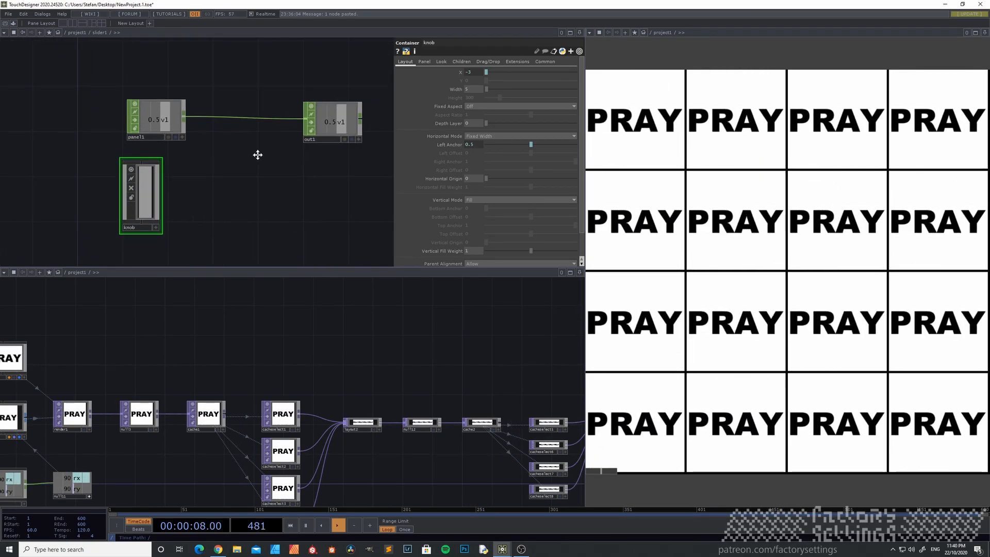
{"action": "right_click", "coordinate": [238, 125]}
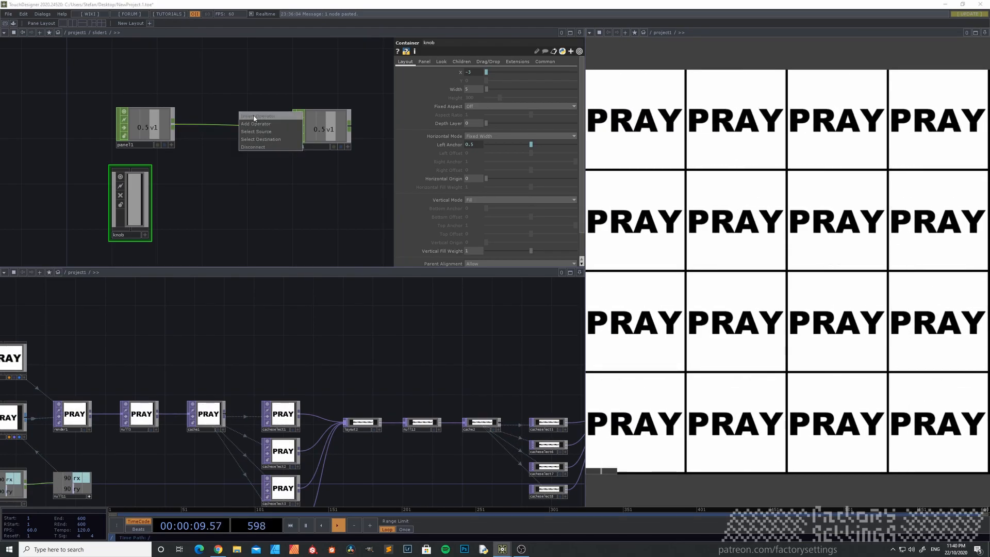
{"action": "left_click", "coordinate": [254, 118]}
{"action": "type", "text": "math"}
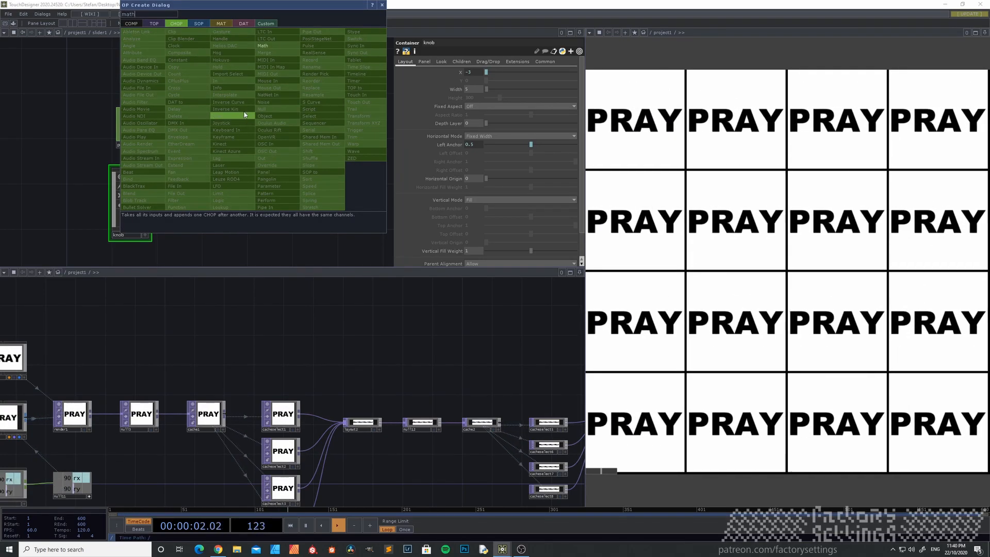
{"action": "left_click", "coordinate": [263, 46]}
{"action": "left_click", "coordinate": [235, 127]}
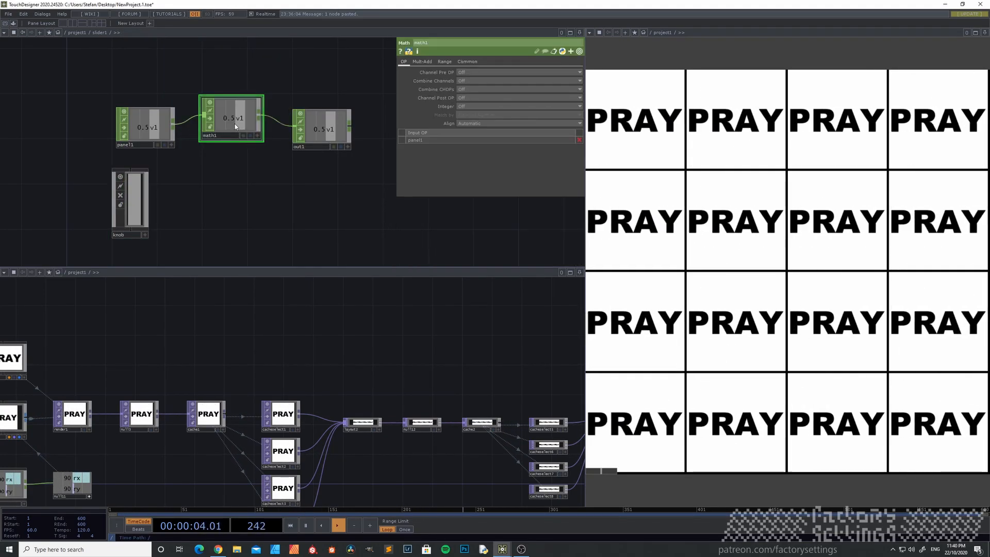
Select animation1 in the project1 network, show its Range parameters and expand End to check its scripting name.
{"action": "scroll", "coordinate": [286, 162], "scroll_direction": "down", "scroll_amount": 3}
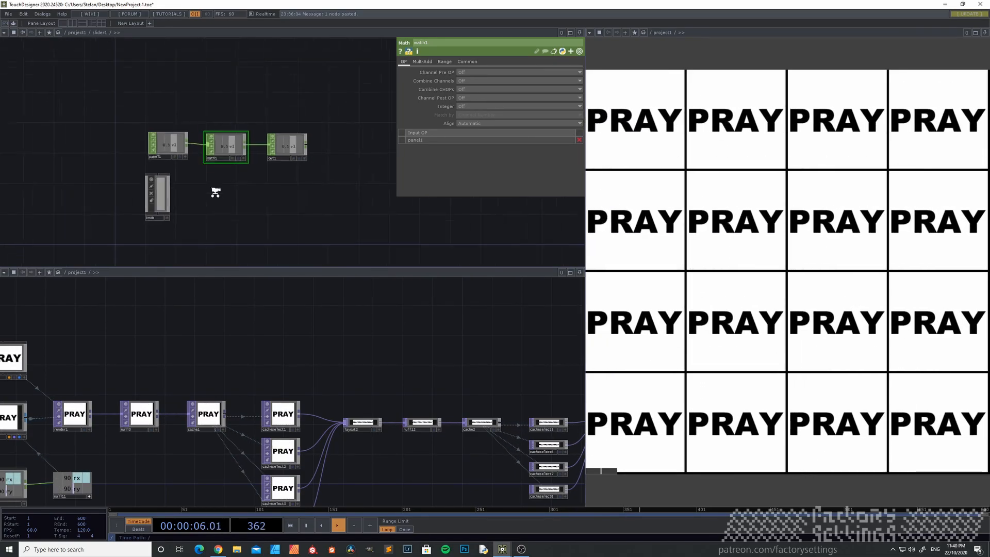
{"action": "left_click_drag", "start_coordinate": [283, 179], "coordinate": [197, 263]}
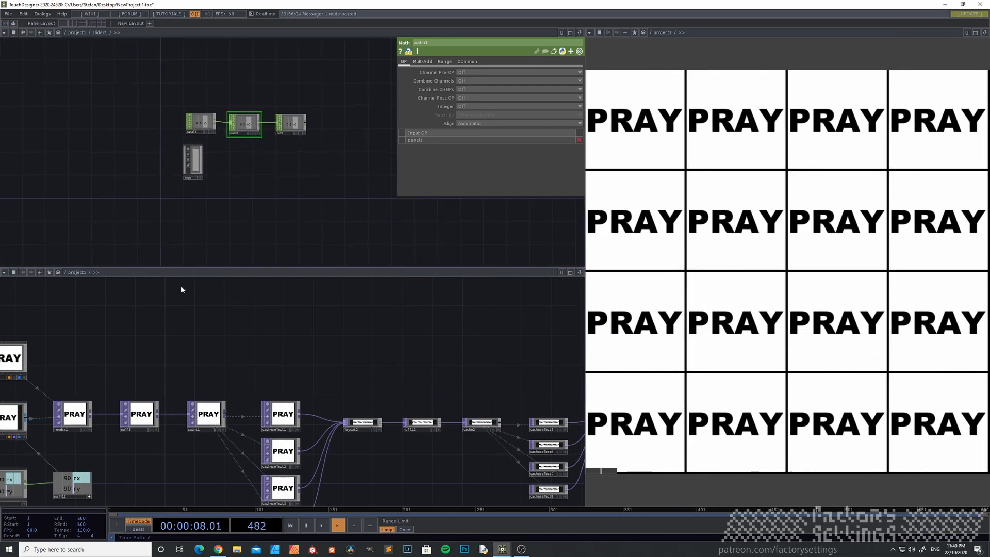
{"action": "left_click_drag", "start_coordinate": [179, 346], "coordinate": [324, 288]}
{"action": "scroll", "coordinate": [159, 446], "scroll_direction": "up", "scroll_amount": 3}
{"action": "left_click", "coordinate": [157, 441]}
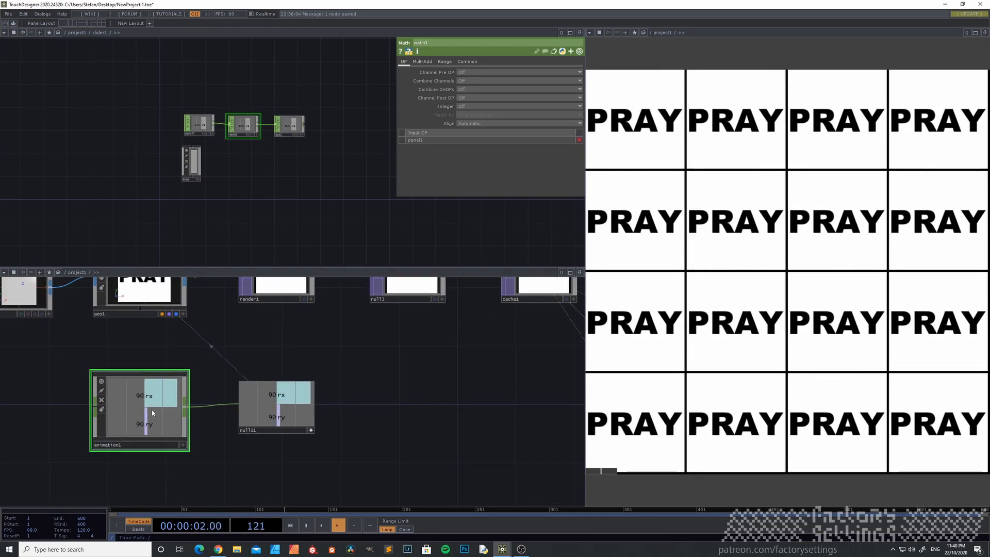
{"action": "key", "text": "p"}
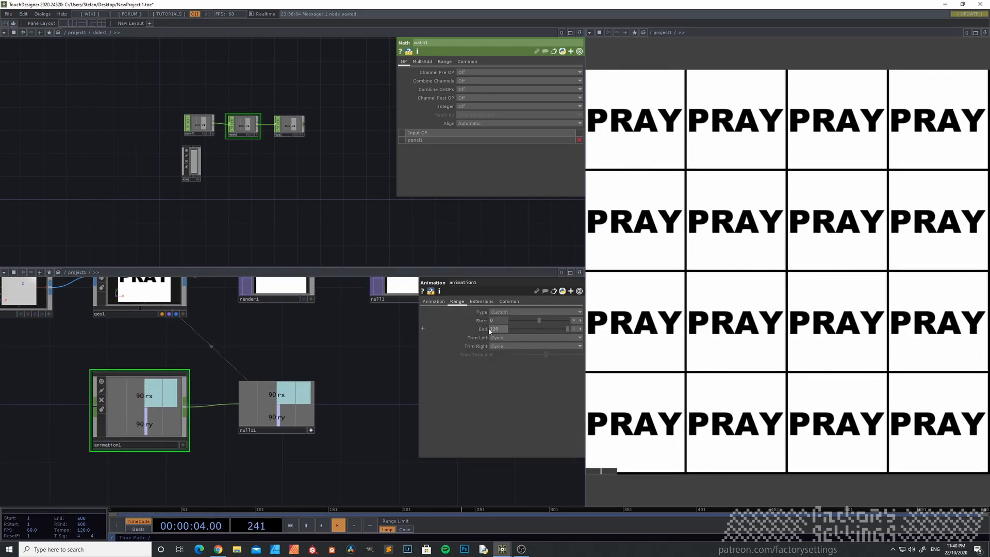
{"action": "left_click", "coordinate": [424, 330]}
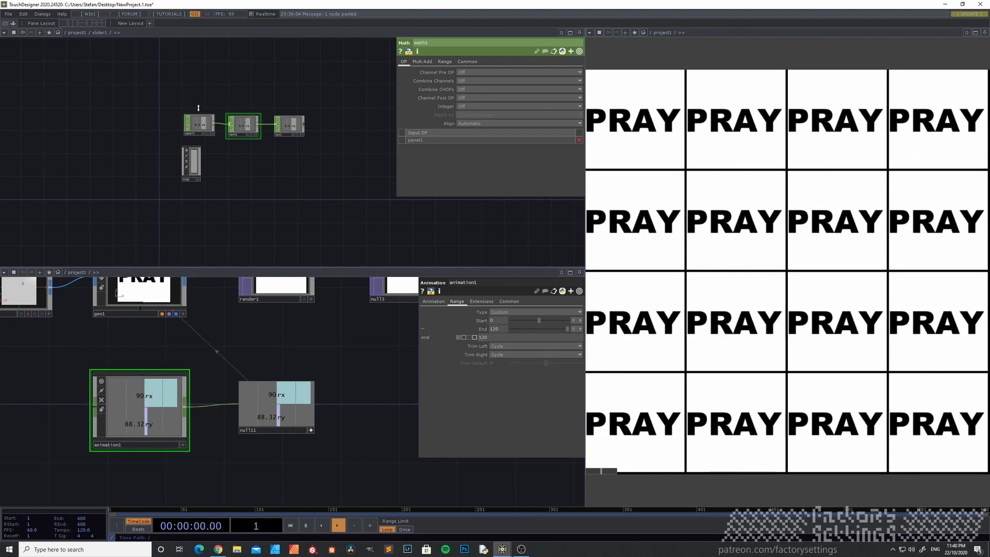
Set the upper To Range value of math1 to the expression op('../animation1').par.end.
{"action": "scroll", "coordinate": [242, 161], "scroll_direction": "up", "scroll_amount": 3}
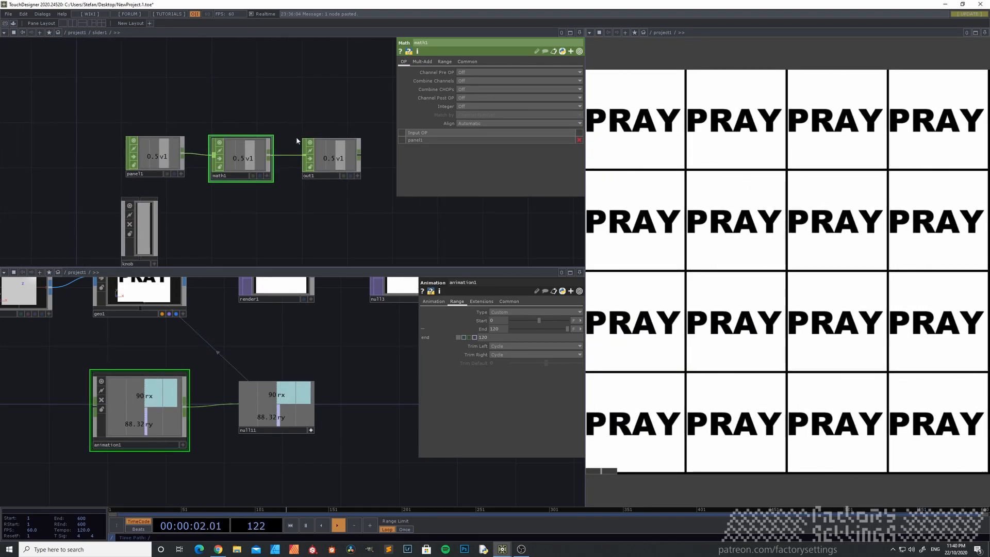
{"action": "left_click", "coordinate": [445, 61]}
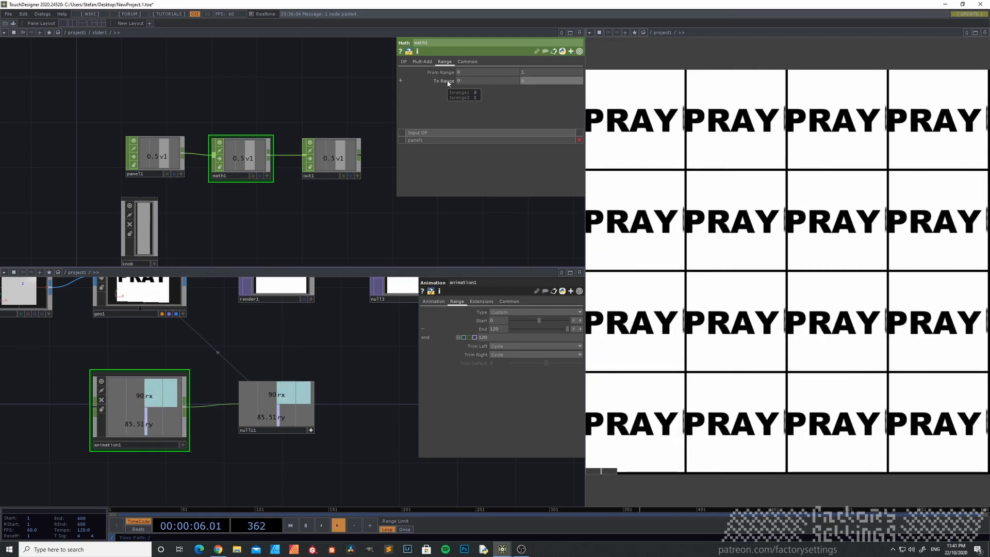
{"action": "type", "text": "('"}
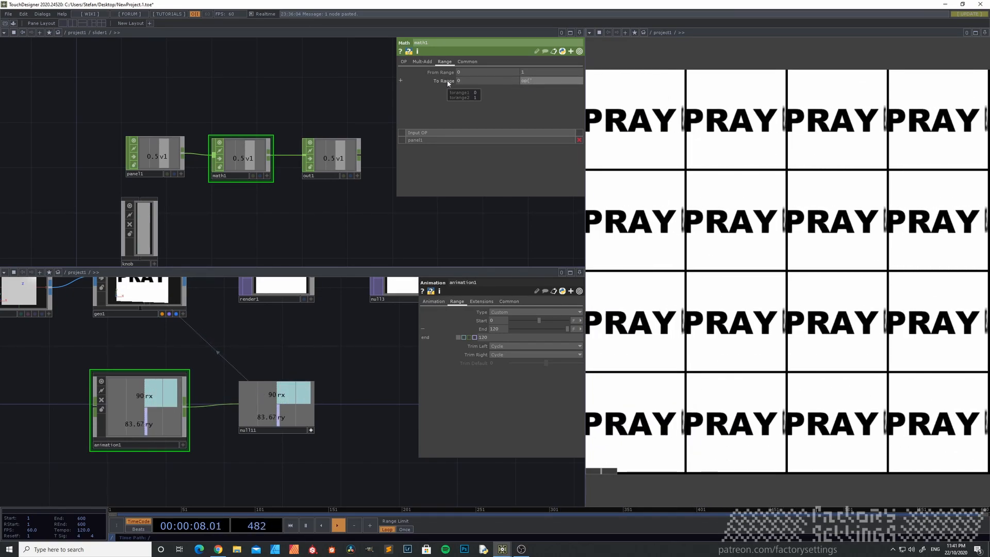
{"action": "type", "text": "../"}
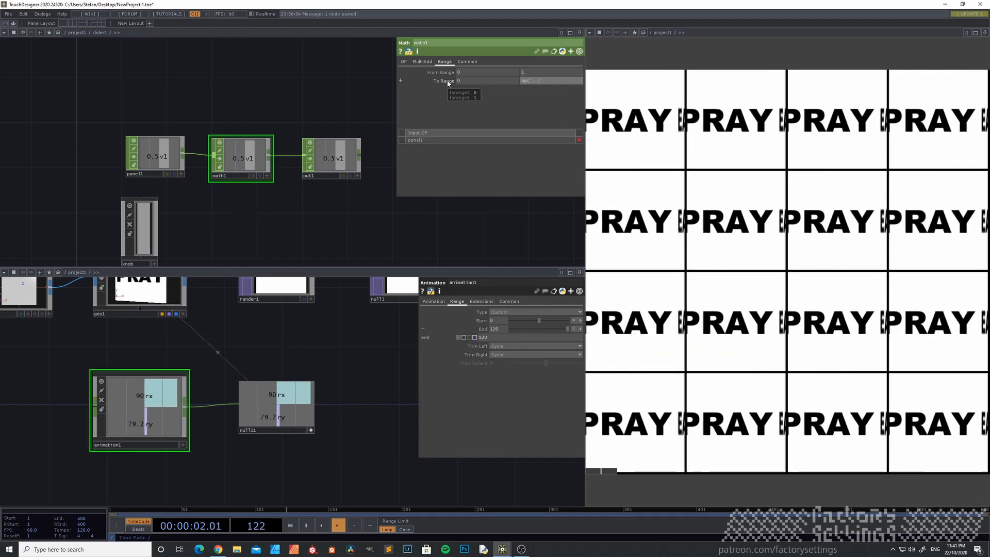
{"action": "type", "text": "animatio"}
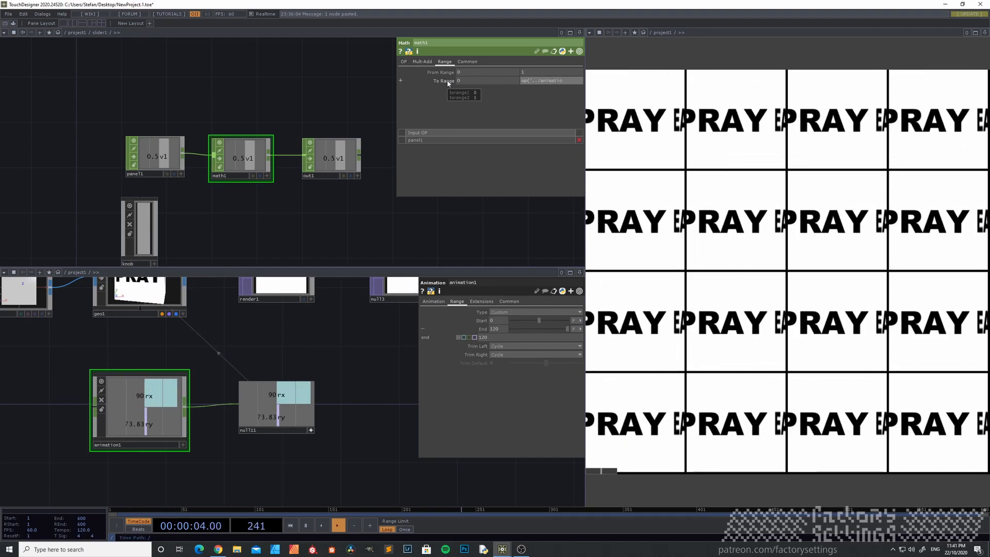
{"action": "type", "text": "n1"}
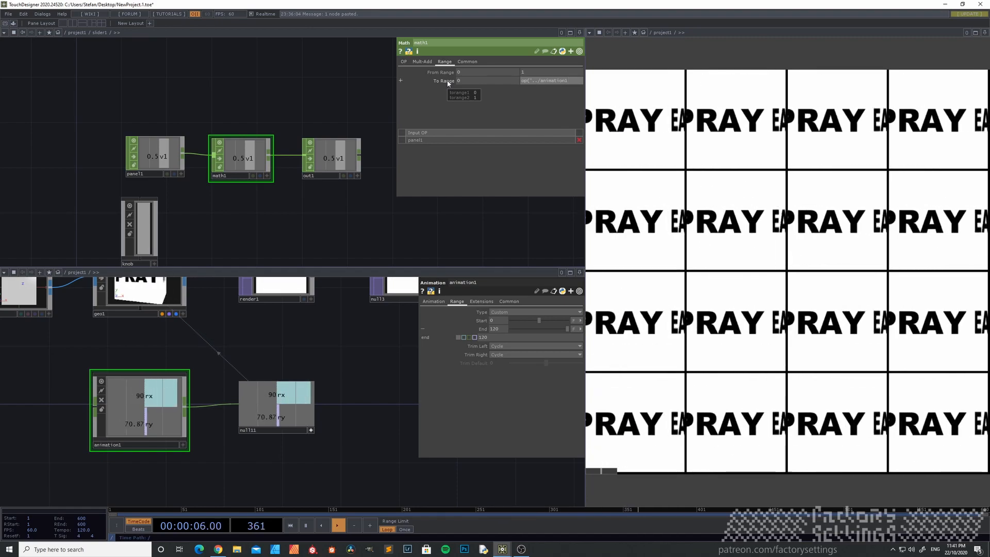
{"action": "type", "text": "').par.end"}
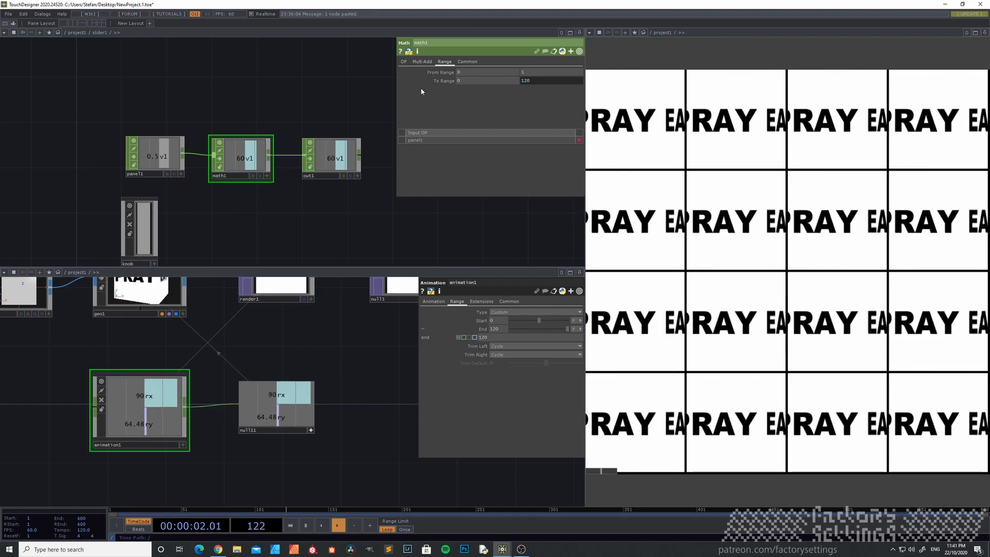
Append *-1 to the upper To Range expression of math1 to make the output range negative.
{"action": "left_click", "coordinate": [403, 80]}
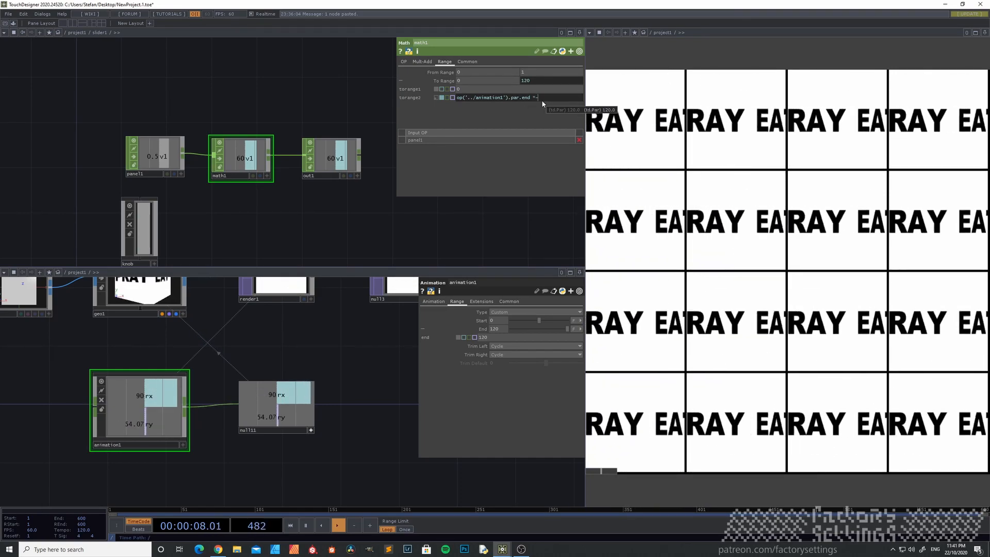
{"action": "left_click", "coordinate": [341, 225]}
{"action": "middle_click_drag", "start_coordinate": [320, 206], "coordinate": [323, 212]}
{"action": "left_click_drag", "start_coordinate": [323, 209], "coordinate": [298, 172]}
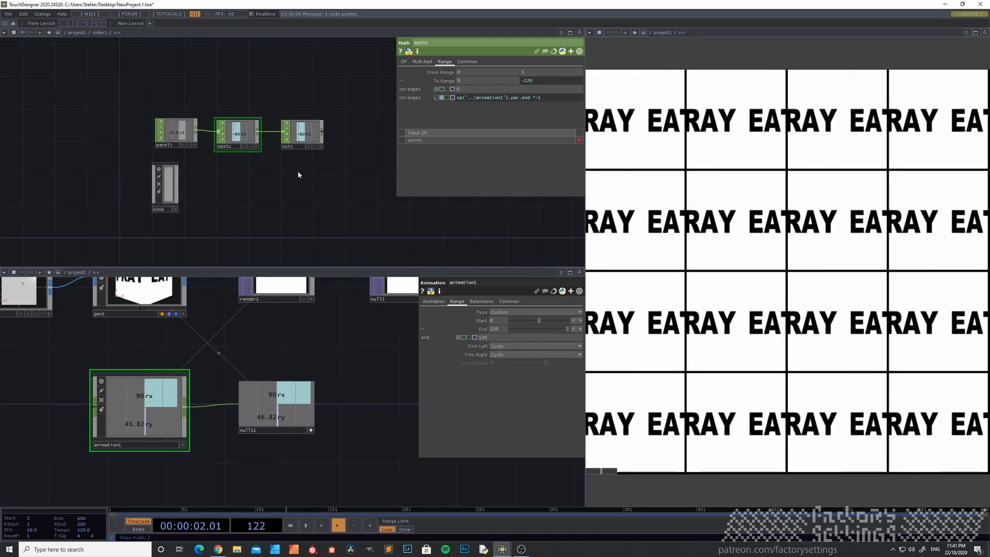
Rename the out1 operator to OUT and update all parameter references to the new name.
{"action": "middle_click_drag", "start_coordinate": [298, 172], "coordinate": [287, 149]}
{"action": "scroll", "coordinate": [286, 149], "scroll_direction": "up", "scroll_amount": 2}
{"action": "left_click", "coordinate": [287, 147]}
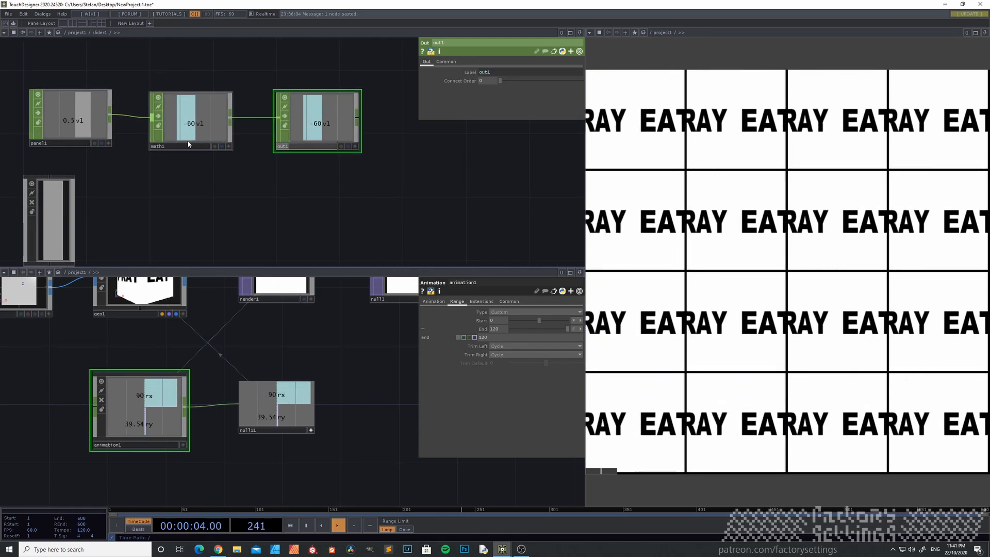
{"action": "type", "text": "OUT"}
{"action": "key", "text": "Return"}
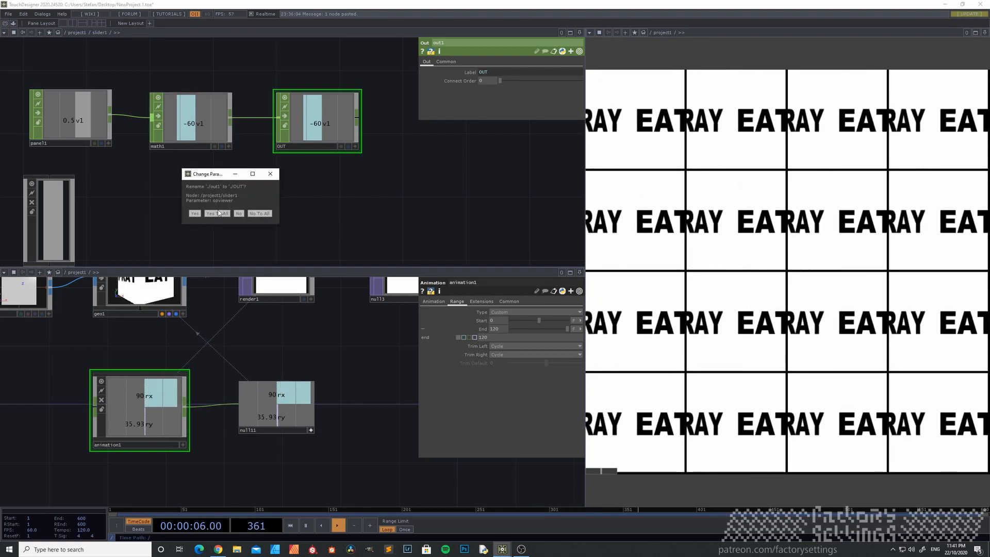
{"action": "left_click", "coordinate": [217, 213]}
{"action": "scroll", "coordinate": [216, 212], "scroll_direction": "down", "scroll_amount": 2}
{"action": "left_click_drag", "start_coordinate": [216, 213], "coordinate": [272, 183]}
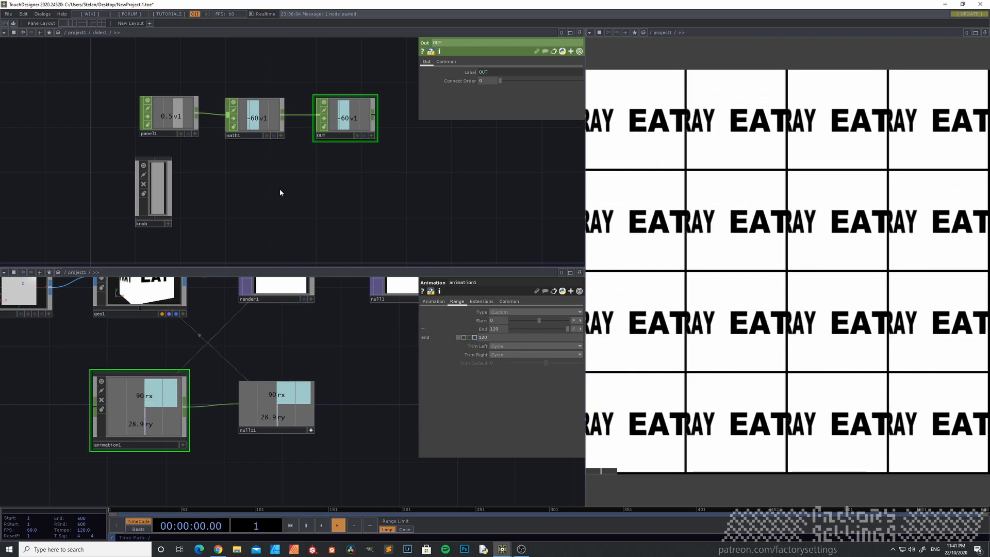
Return the upper network pane to project1 and reposition slider1 directly above the first Cache Select column.
{"action": "key", "text": "u"}
{"action": "scroll", "coordinate": [327, 163], "scroll_direction": "down", "scroll_amount": 5}
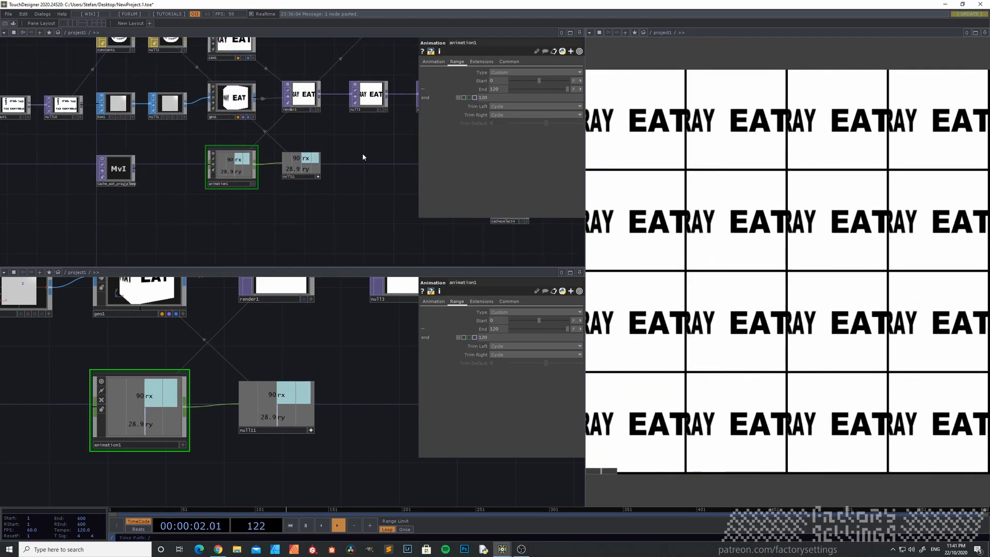
{"action": "left_click_drag", "start_coordinate": [219, 110], "coordinate": [114, 182]}
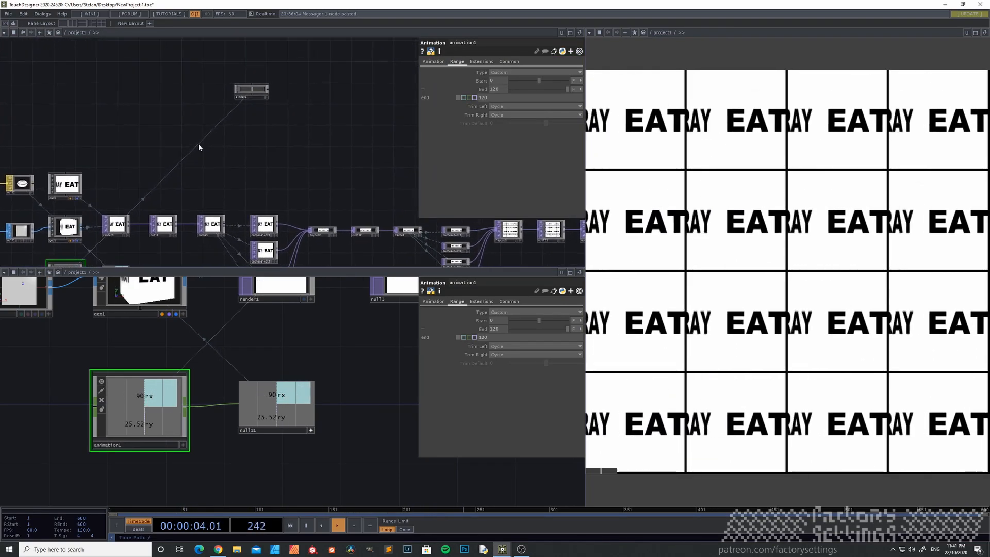
{"action": "left_click_drag", "start_coordinate": [254, 106], "coordinate": [263, 128]}
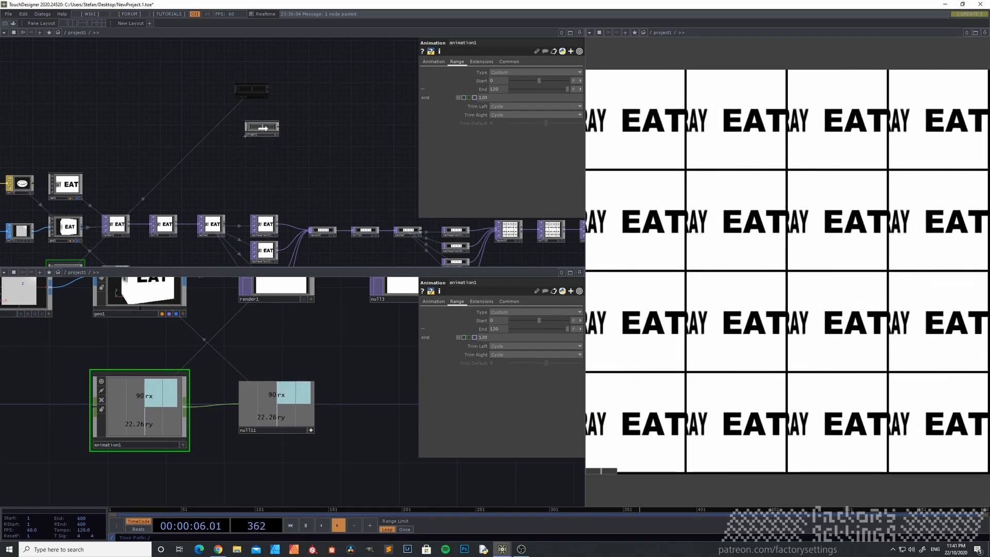
{"action": "left_click_drag", "start_coordinate": [243, 182], "coordinate": [215, 138]}
{"action": "scroll", "coordinate": [233, 196], "scroll_direction": "up", "scroll_amount": 3}
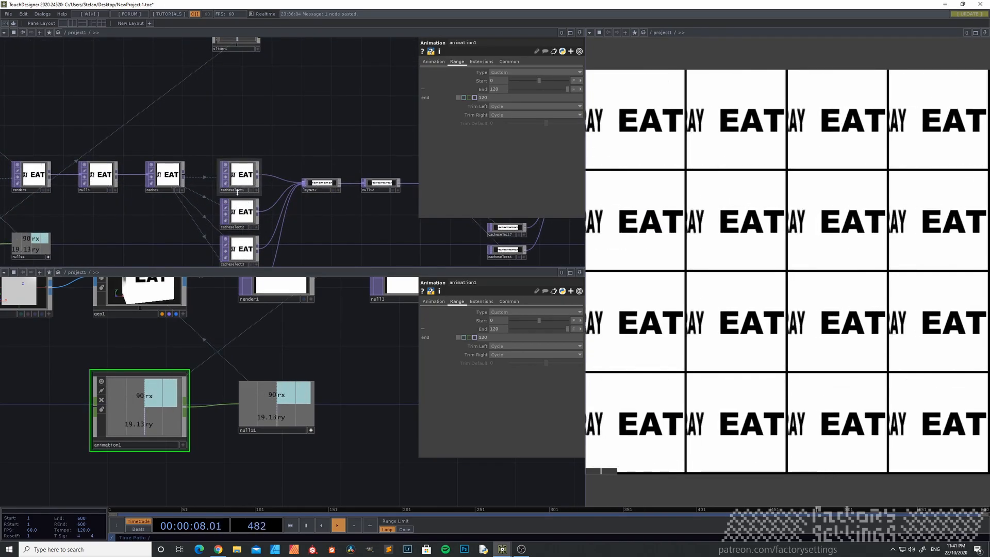
{"action": "left_click_drag", "start_coordinate": [234, 89], "coordinate": [222, 161]}
{"action": "left_click_drag", "start_coordinate": [232, 111], "coordinate": [232, 88]}
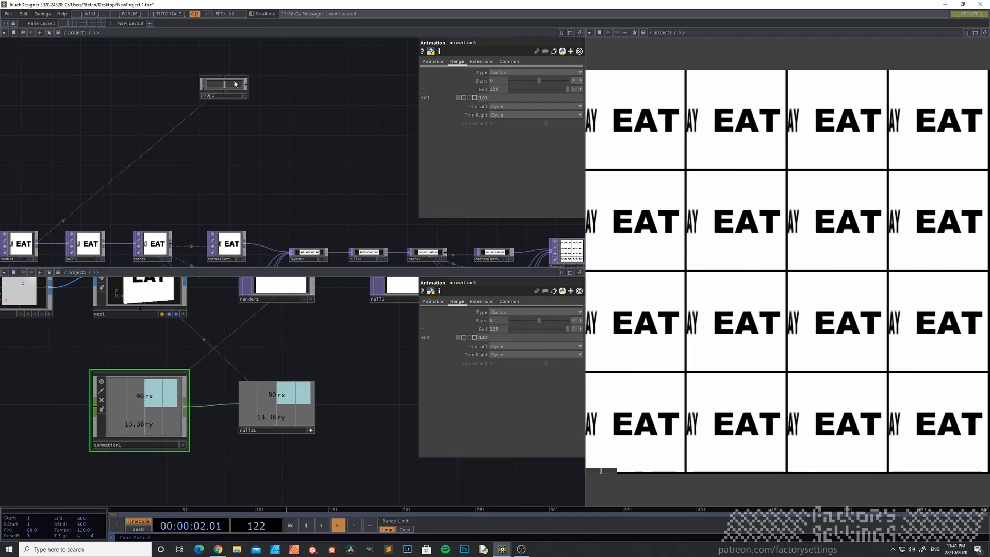
Copy slider1 and paste three duplicates stacked beneath it.
{"action": "left_click", "coordinate": [235, 98]}
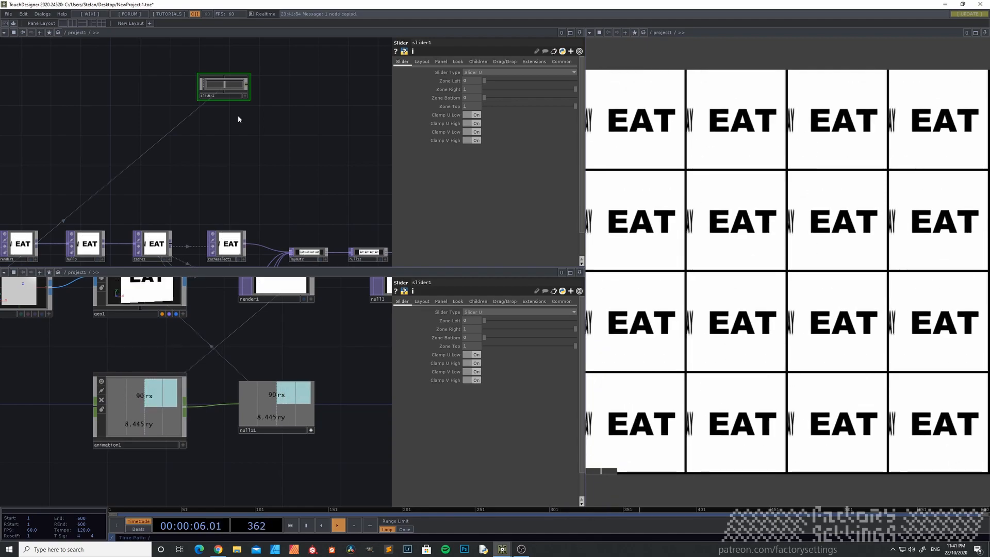
{"action": "key", "text": "ctrl+v"}
{"action": "key", "text": "ctrl+v"}
{"action": "key", "text": "ctrl+v"}
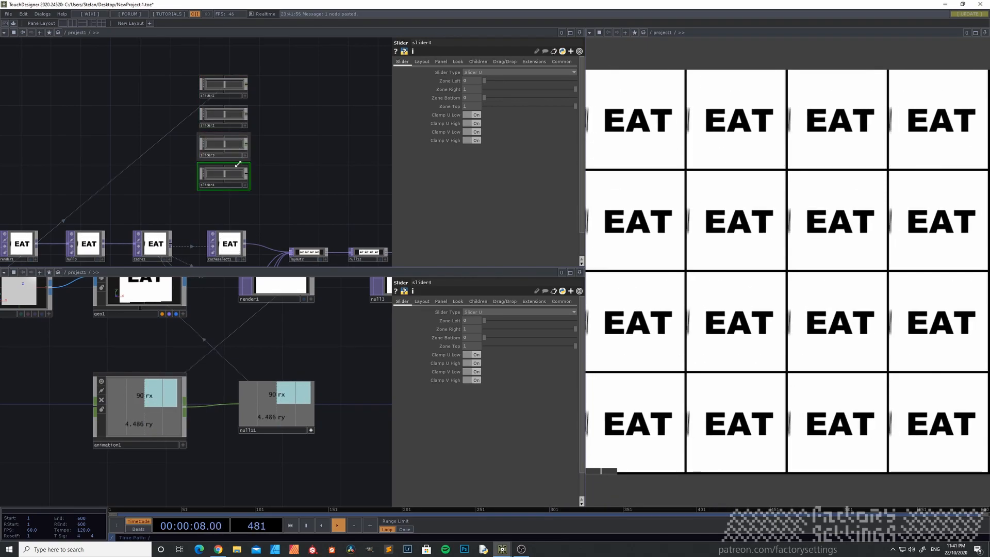
Paste four more slider copies in a vertical stack above the second Cache Select column.
{"action": "left_click_drag", "start_coordinate": [298, 118], "coordinate": [174, 141]}
{"action": "scroll", "coordinate": [103, 79], "scroll_direction": "down", "scroll_amount": 2}
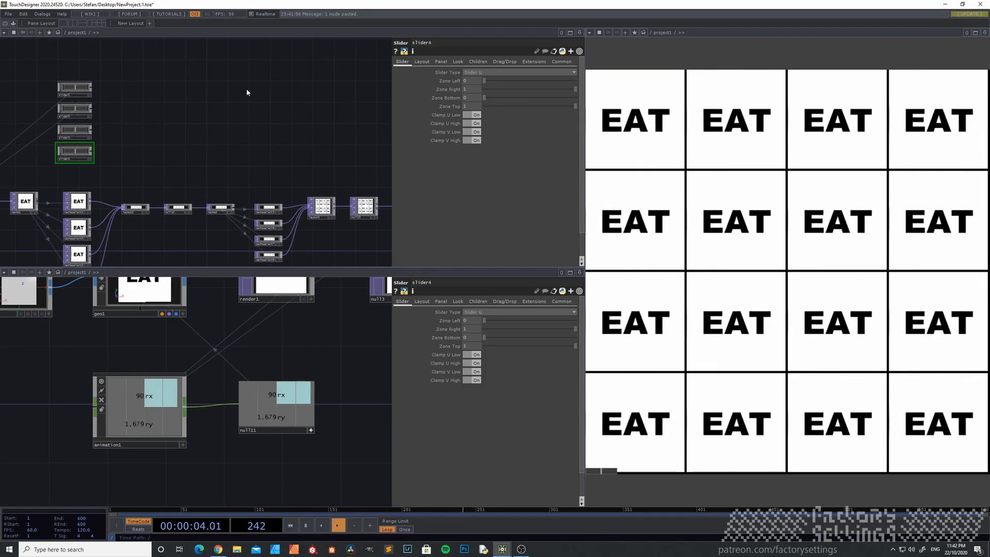
{"action": "key", "text": "ctrl+v"}
{"action": "left_click", "coordinate": [256, 84]}
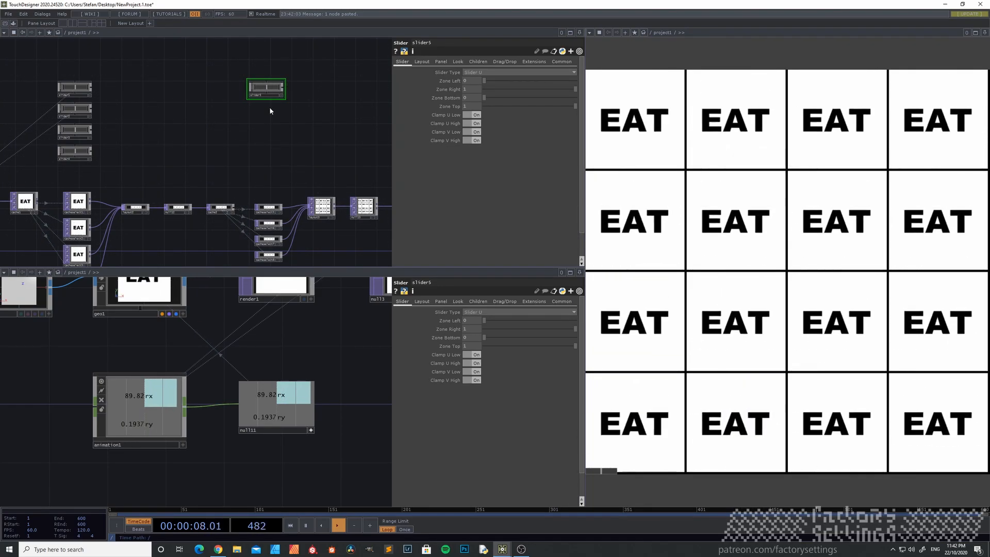
{"action": "key", "text": "ctrl+v"}
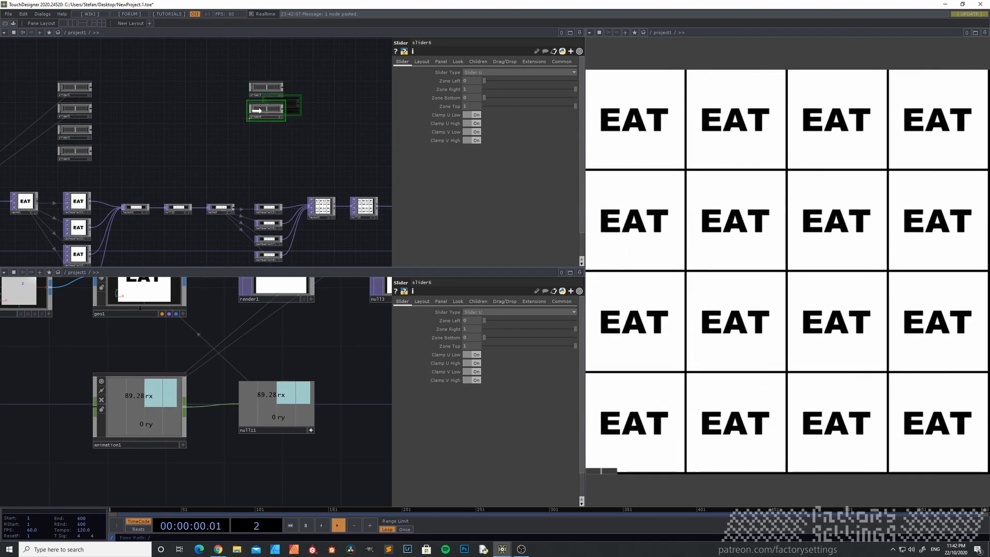
{"action": "left_click_drag", "start_coordinate": [274, 124], "coordinate": [266, 156]}
{"action": "key", "text": "ctrl+v"}
{"action": "left_click_drag", "start_coordinate": [209, 134], "coordinate": [236, 126]}
Add a Select CHOP between the two slider stacks and set its CHOP parameter to slider*/OUT.
{"action": "key", "text": "Tab"}
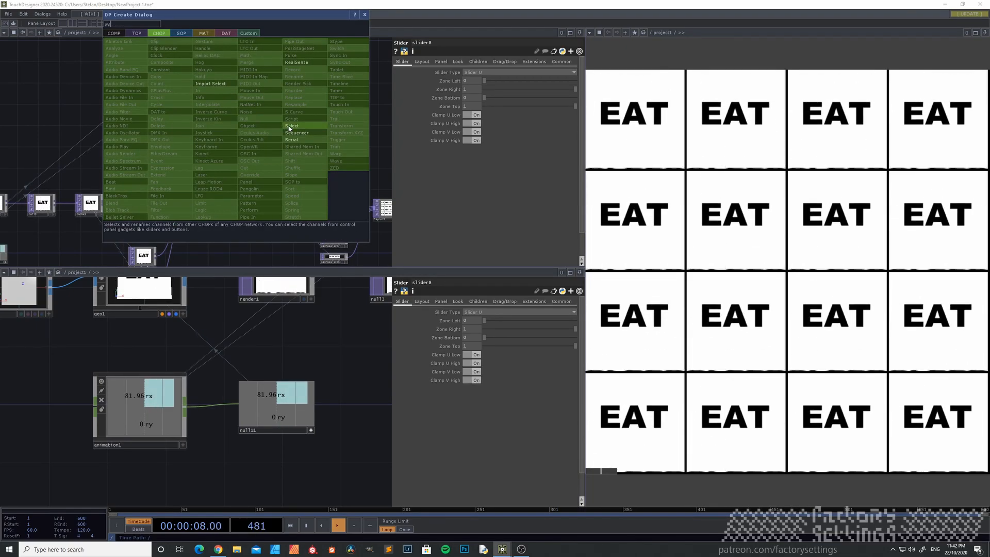
{"action": "left_click", "coordinate": [289, 126]}
{"action": "left_click", "coordinate": [213, 122]}
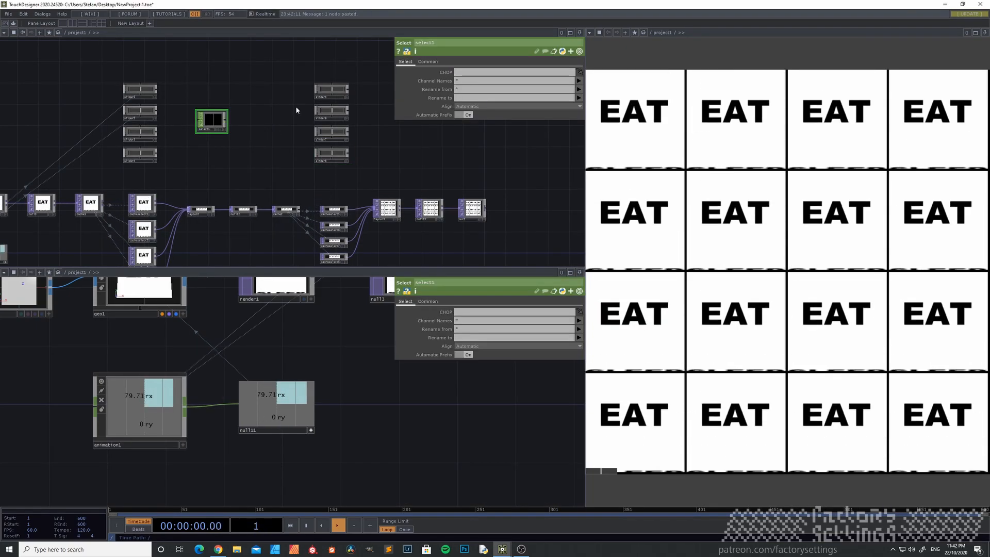
{"action": "type", "text": "slide"}
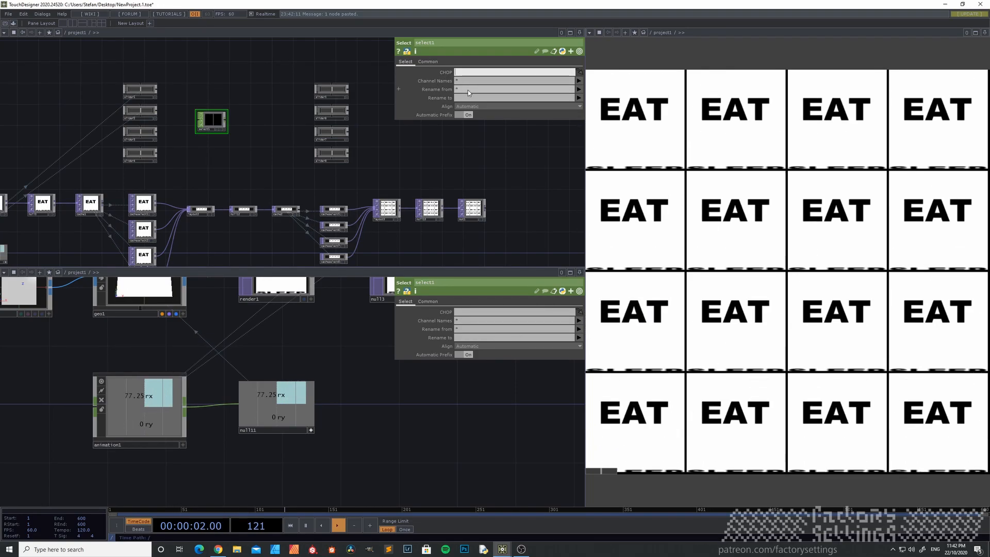
{"action": "type", "text": "r*"}
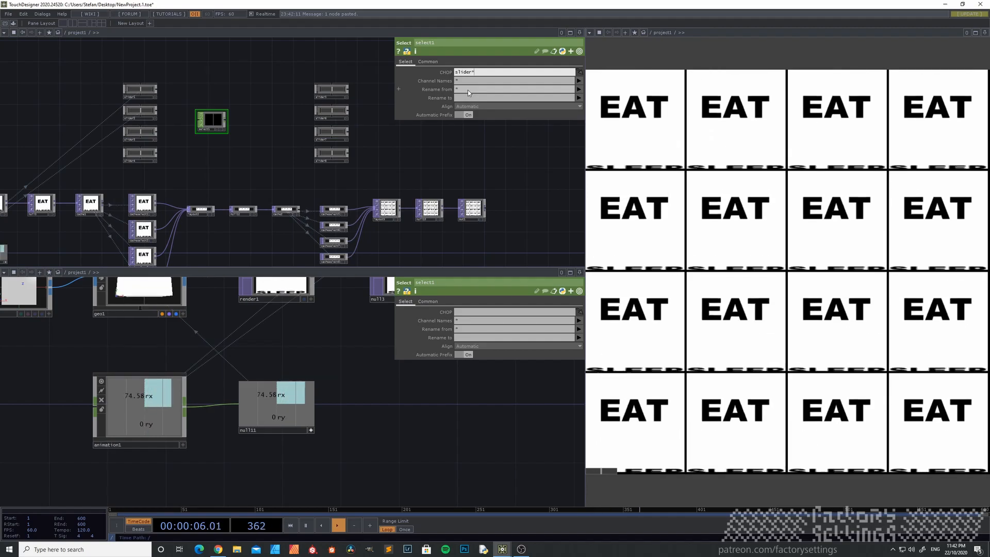
{"action": "type", "text": "/oUT"}
{"action": "key", "text": "Return"}
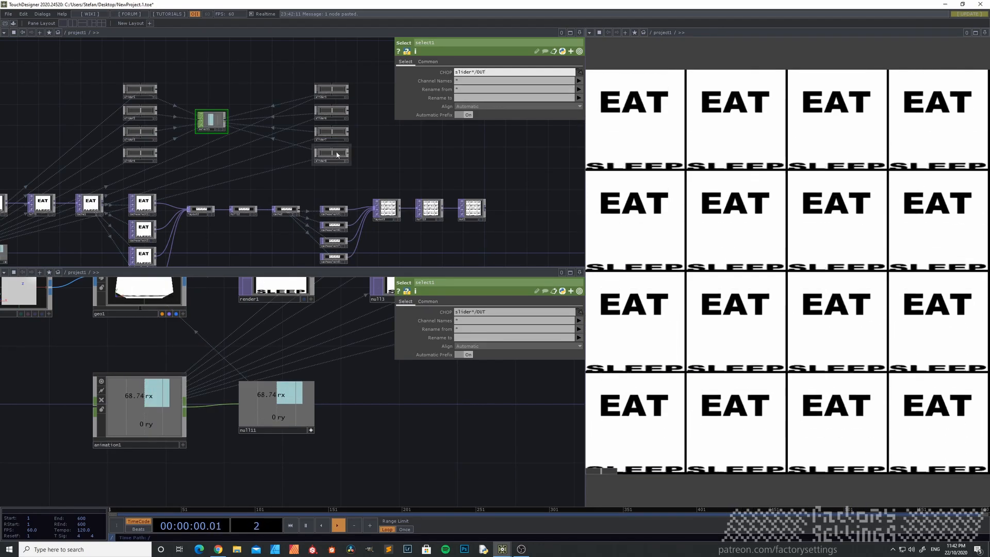
Rename the select1 channels using the Rename to pattern [1-8].
{"action": "scroll", "coordinate": [210, 128], "scroll_direction": "up", "scroll_amount": 5}
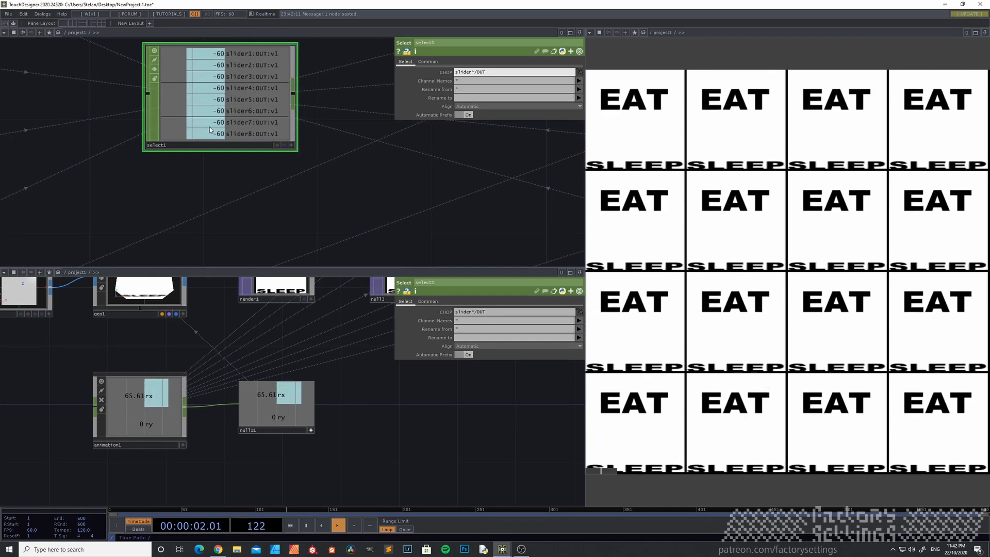
{"action": "scroll", "coordinate": [210, 127], "scroll_direction": "down", "scroll_amount": 4}
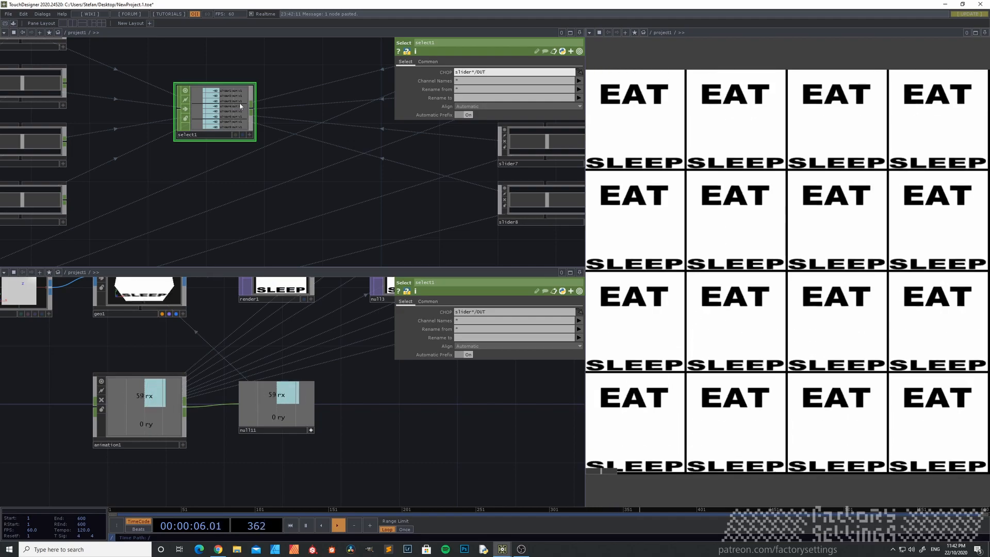
{"action": "scroll", "coordinate": [218, 98], "scroll_direction": "up", "scroll_amount": 2}
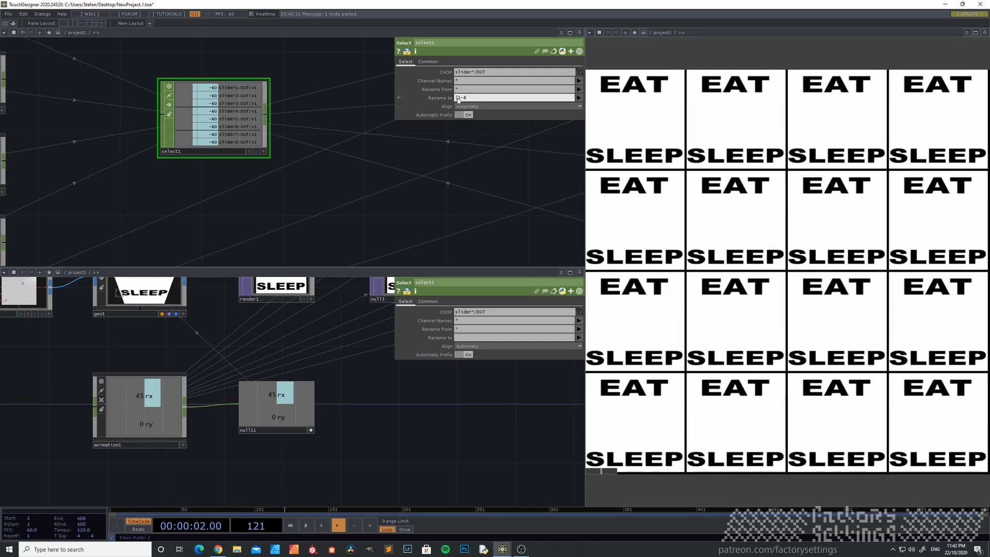
{"action": "type", "text": "]"}
{"action": "key", "text": "Return"}
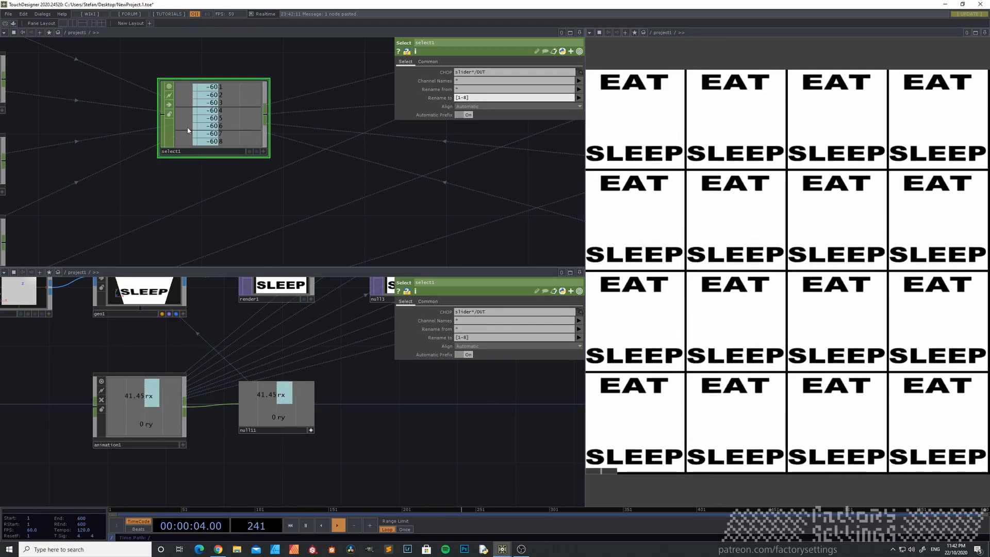
Inside slider1, set math1's Integer option to Floor and return to project1.
{"action": "scroll", "coordinate": [173, 170], "scroll_direction": "down", "scroll_amount": 5}
{"action": "scroll", "coordinate": [170, 177], "scroll_direction": "down", "scroll_amount": 4}
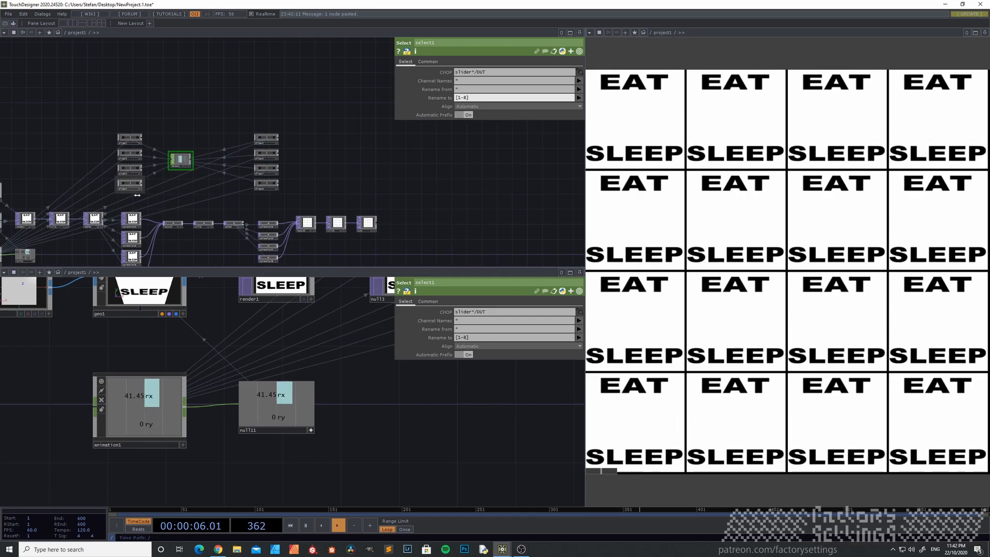
{"action": "left_click_drag", "start_coordinate": [225, 205], "coordinate": [304, 189]}
{"action": "scroll", "coordinate": [186, 114], "scroll_direction": "up", "scroll_amount": 6}
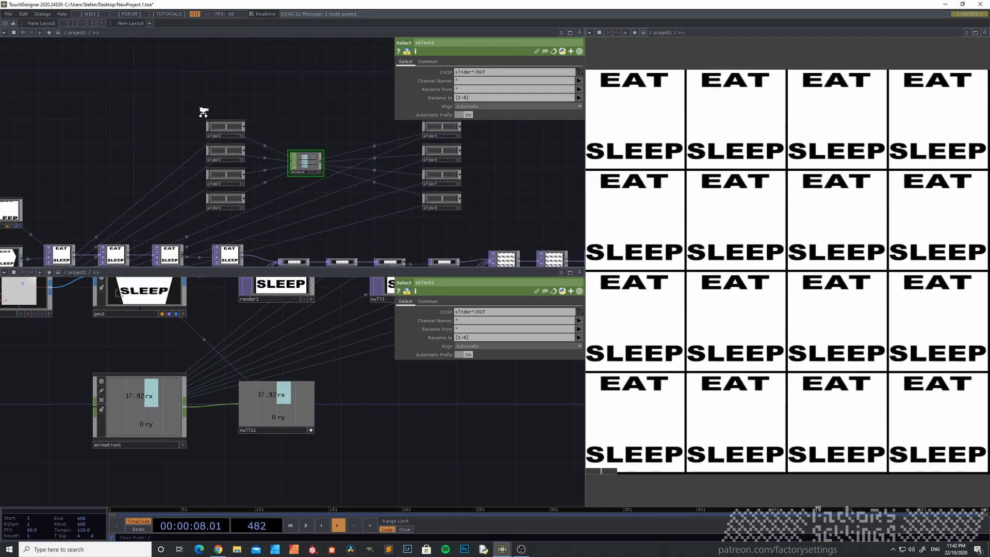
{"action": "left_click", "coordinate": [243, 132]}
{"action": "key", "text": "i"}
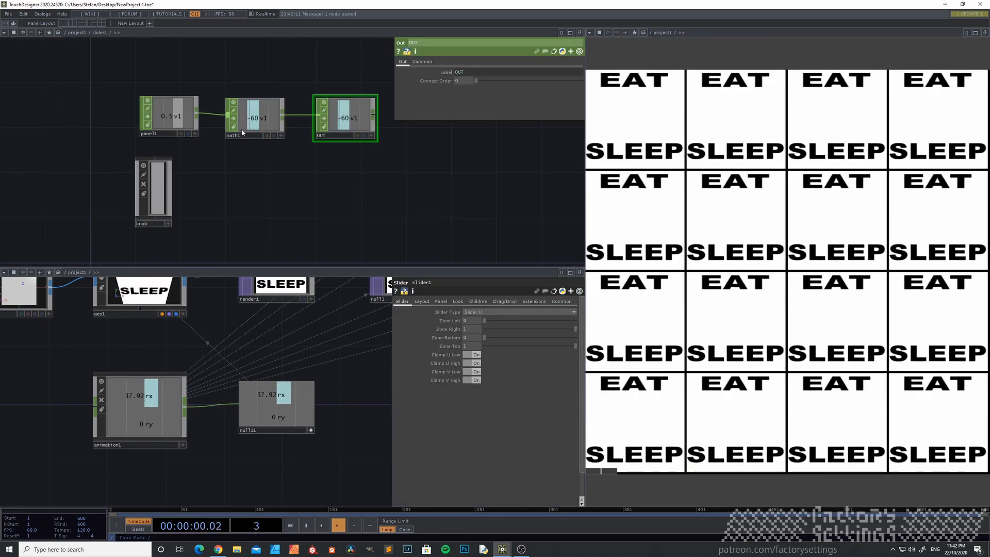
{"action": "left_click_drag", "start_coordinate": [271, 186], "coordinate": [307, 210]}
{"action": "left_click", "coordinate": [291, 140]}
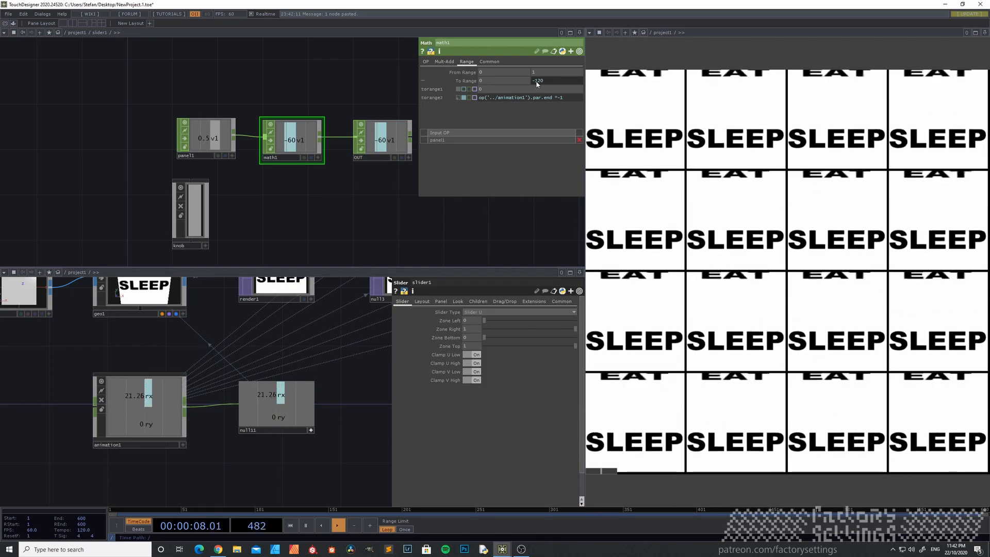
{"action": "left_click_drag", "start_coordinate": [297, 204], "coordinate": [263, 181]}
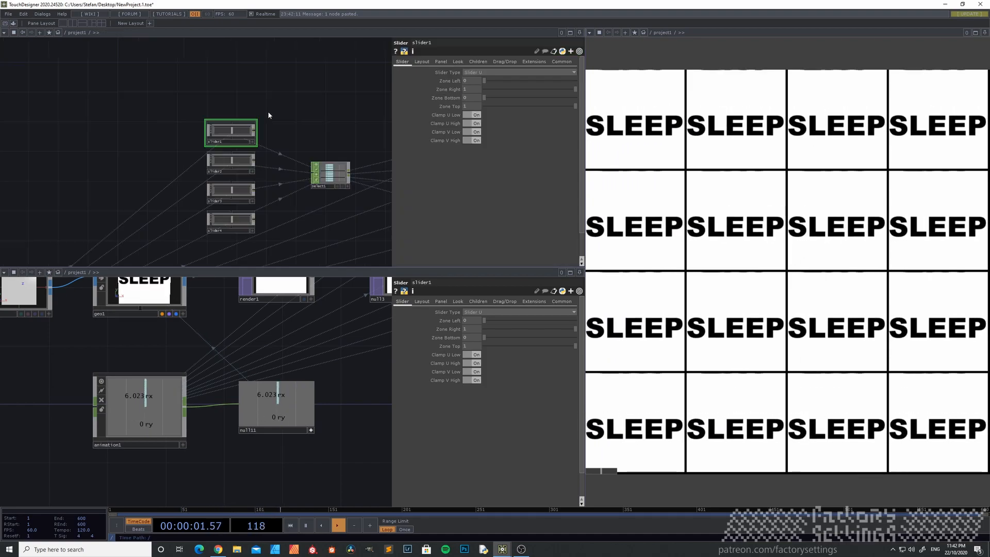
{"action": "left_click", "coordinate": [423, 62]}
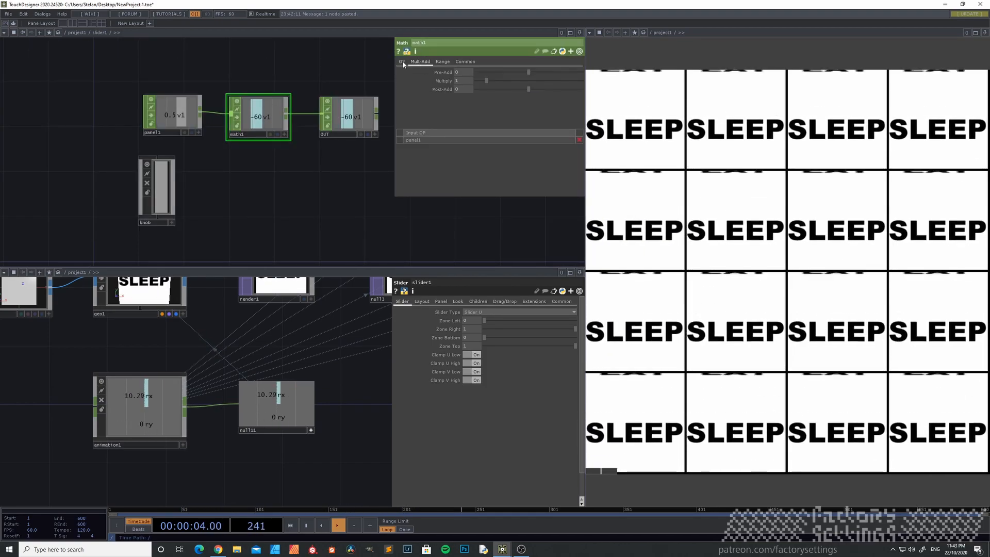
{"action": "left_click", "coordinate": [402, 62]}
{"action": "left_click", "coordinate": [467, 107]}
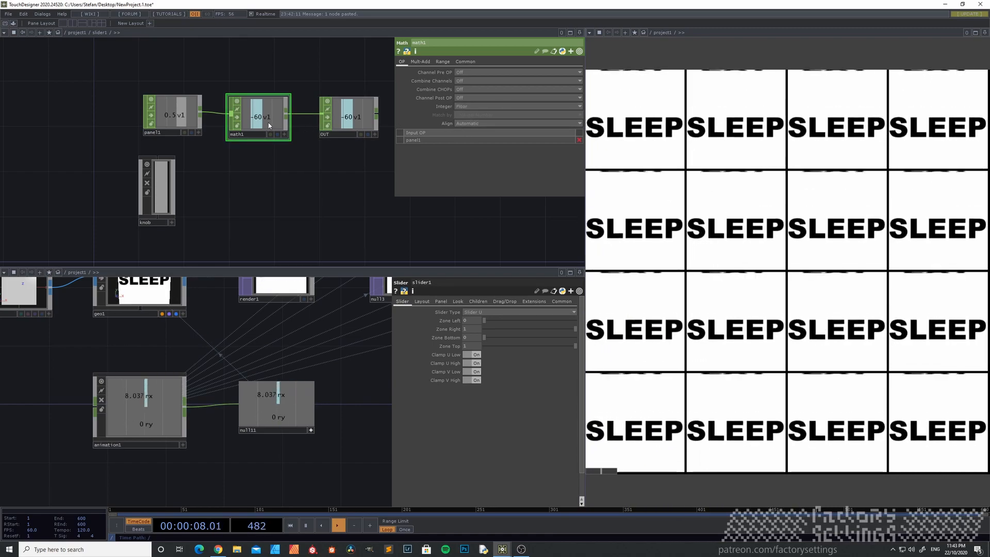
{"action": "scroll", "coordinate": [255, 121], "scroll_direction": "up", "scroll_amount": 3}
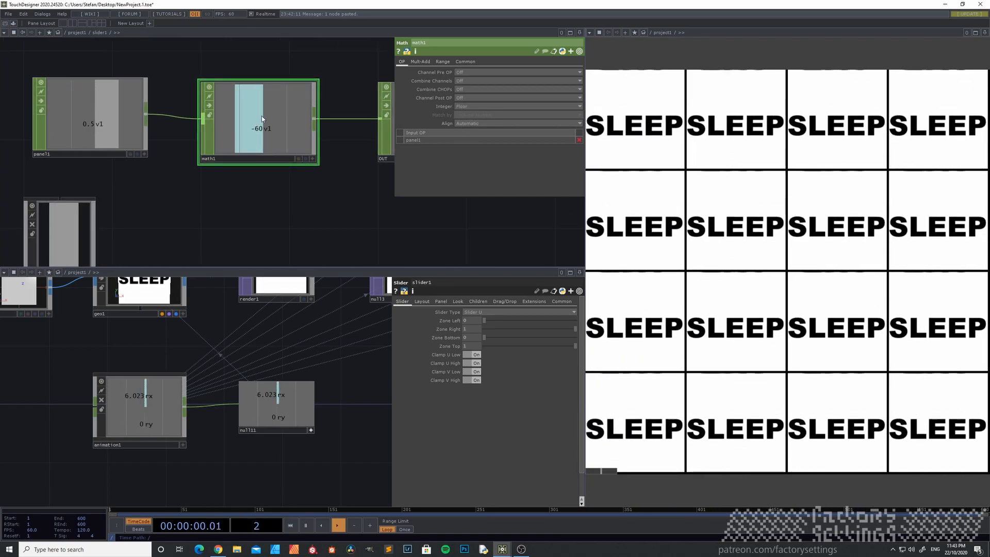
{"action": "scroll", "coordinate": [263, 117], "scroll_direction": "down", "scroll_amount": 3}
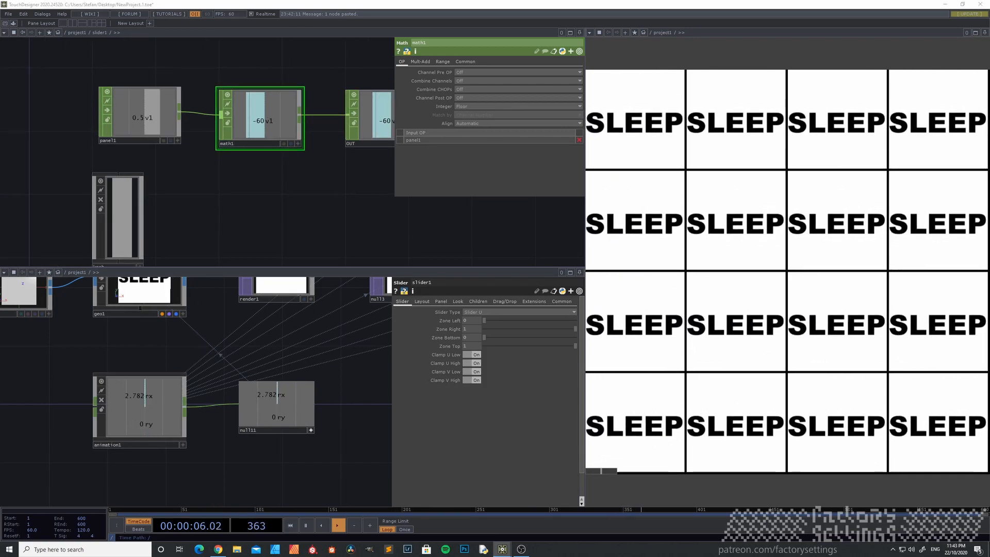
{"action": "key", "text": "u"}
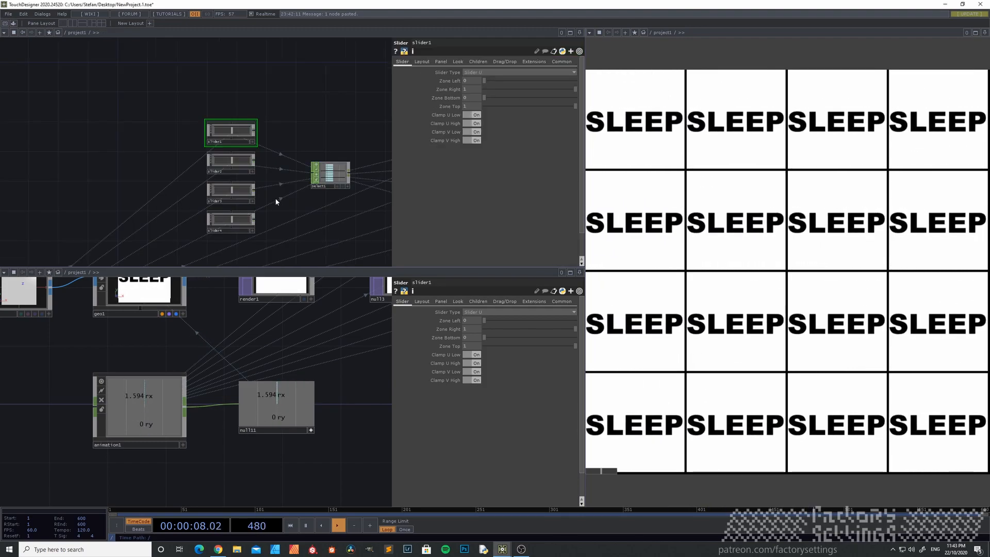
Make slider1's viewer interactive and shift its handle below the midpoint.
{"action": "left_click_drag", "start_coordinate": [255, 197], "coordinate": [171, 182]}
{"action": "scroll", "coordinate": [280, 168], "scroll_direction": "up", "scroll_amount": 5}
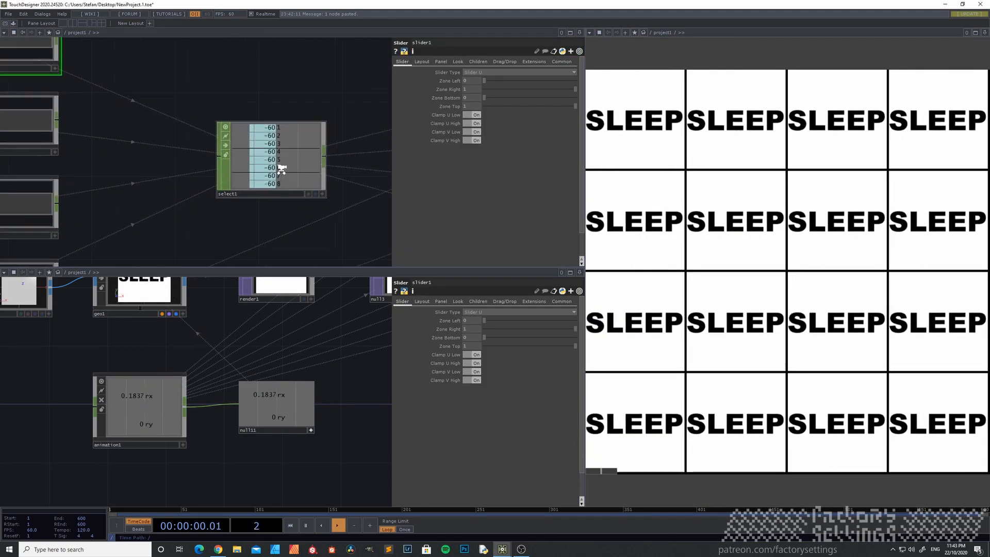
{"action": "scroll", "coordinate": [280, 168], "scroll_direction": "down", "scroll_amount": 5}
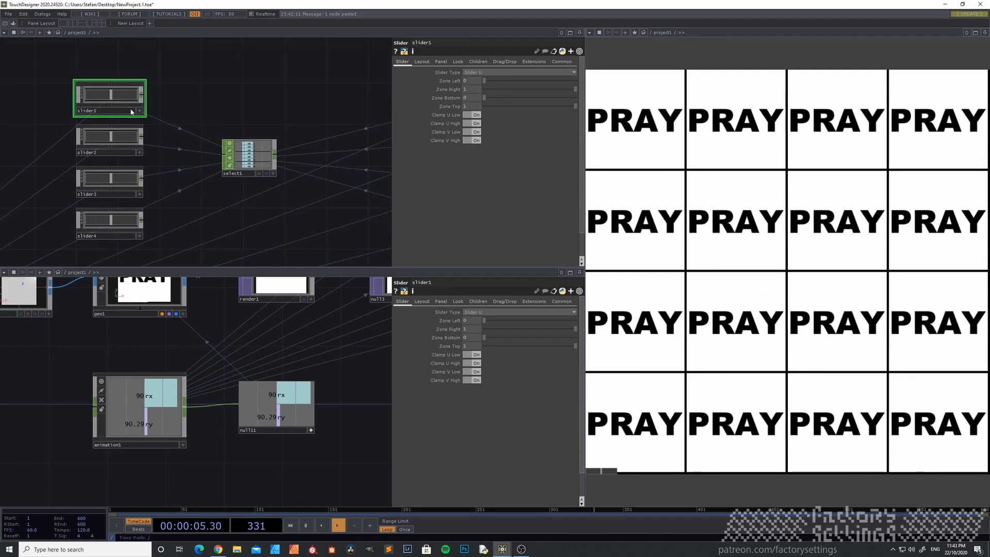
{"action": "left_click", "coordinate": [139, 111]}
{"action": "left_click", "coordinate": [114, 95]}
{"action": "left_click_drag", "start_coordinate": [112, 100], "coordinate": [97, 100]}
{"action": "scroll", "coordinate": [190, 150], "scroll_direction": "up", "scroll_amount": 4}
{"action": "scroll", "coordinate": [196, 124], "scroll_direction": "down", "scroll_amount": 2}
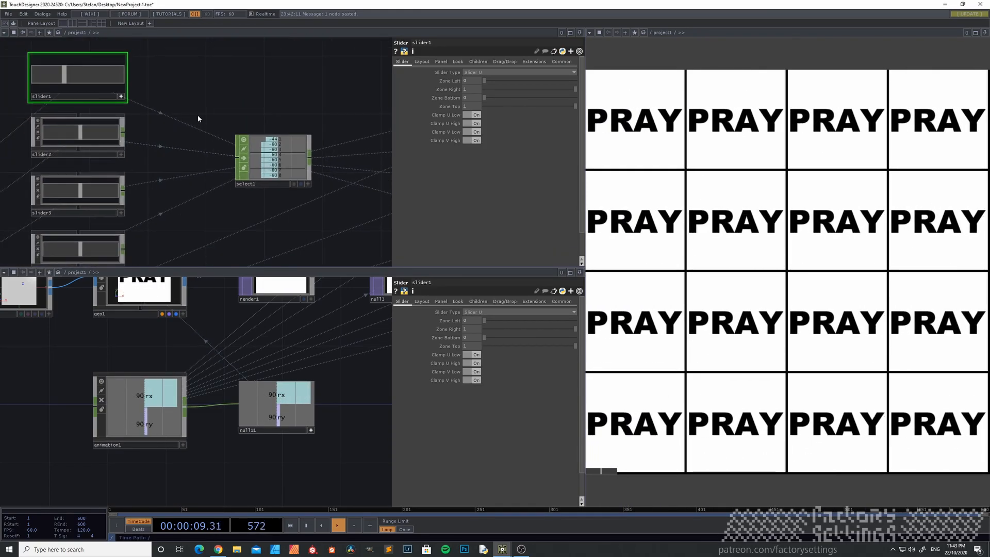
Lower slider1 all the way to its minimum position.
{"action": "left_click_drag", "start_coordinate": [198, 119], "coordinate": [227, 130]}
{"action": "left_click_drag", "start_coordinate": [83, 87], "coordinate": [126, 104]}
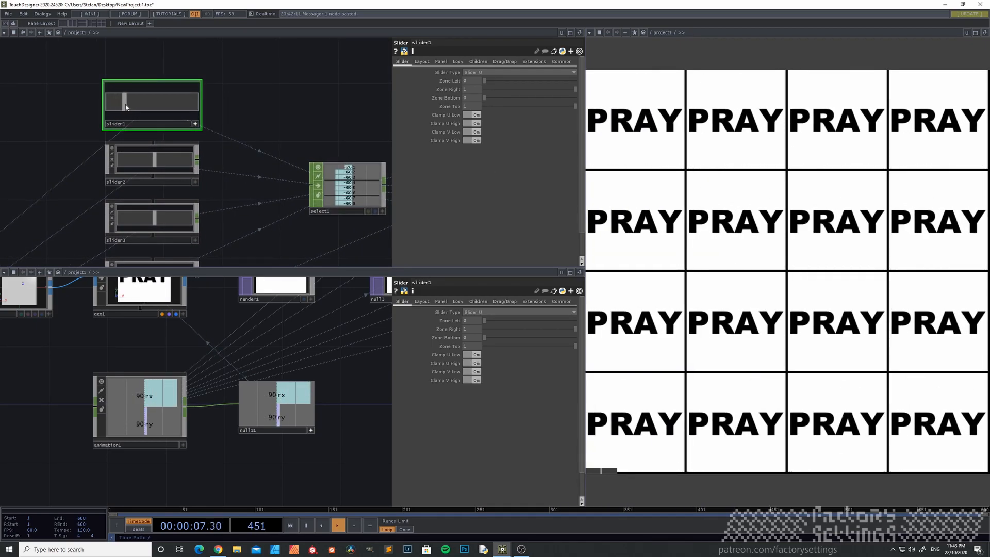
{"action": "scroll", "coordinate": [137, 106], "scroll_direction": "up", "scroll_amount": 1}
{"action": "scroll", "coordinate": [138, 106], "scroll_direction": "up", "scroll_amount": 1}
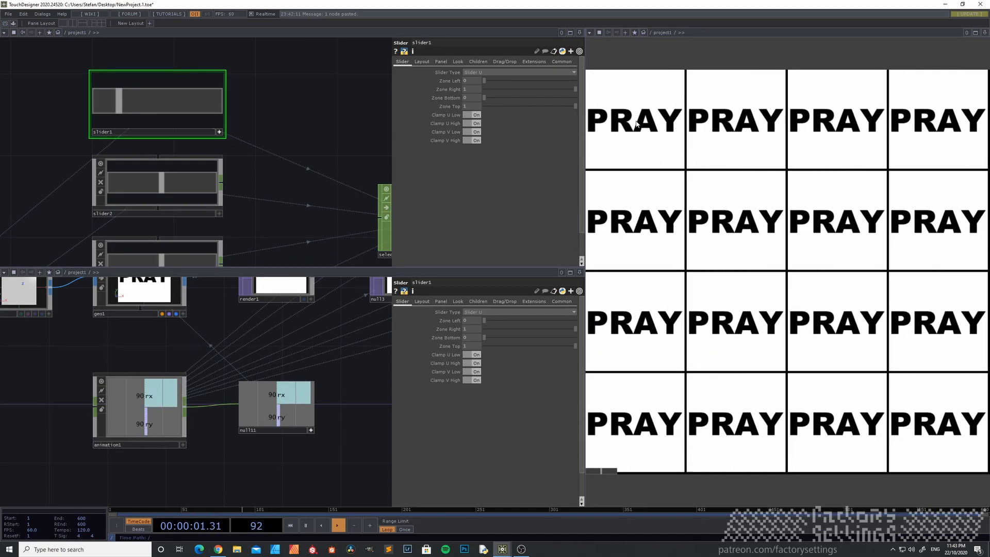
{"action": "left_click_drag", "start_coordinate": [117, 100], "coordinate": [52, 104]}
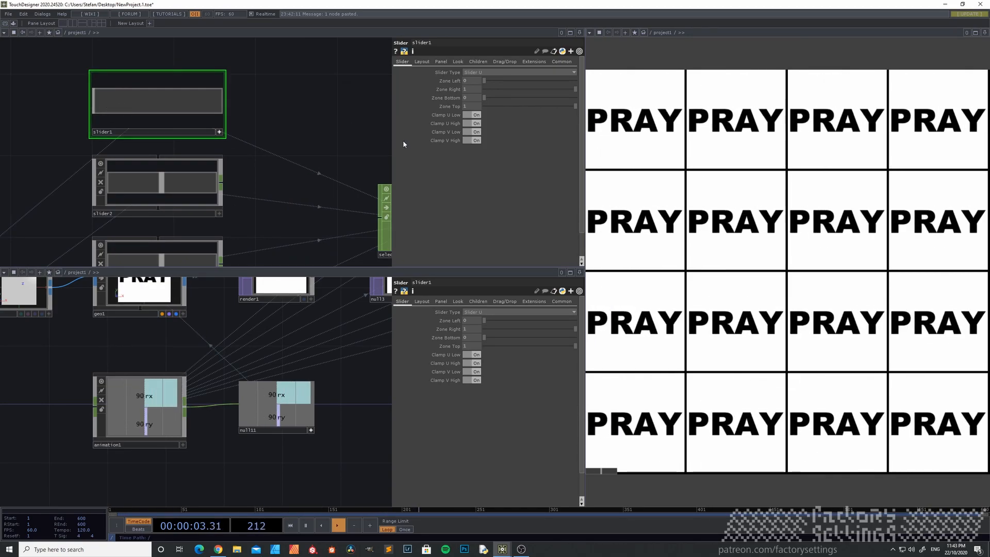
{"action": "left_click_drag", "start_coordinate": [306, 131], "coordinate": [274, 125]}
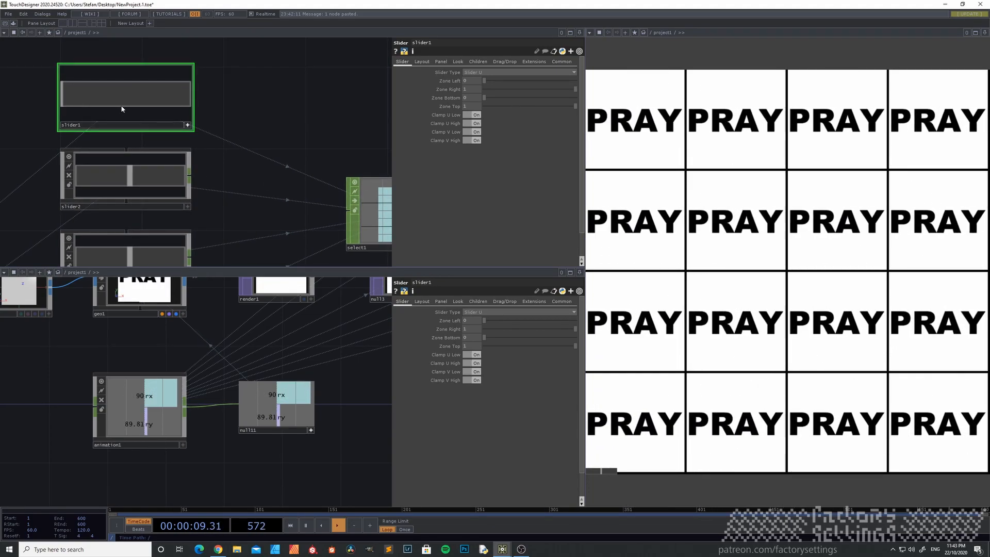
{"action": "left_click_drag", "start_coordinate": [74, 98], "coordinate": [51, 100]}
Inside slider2, set the first To Range value of math1 to the expression op('../slider1/OUT')[0] and return to project1.
{"action": "left_click", "coordinate": [97, 178]}
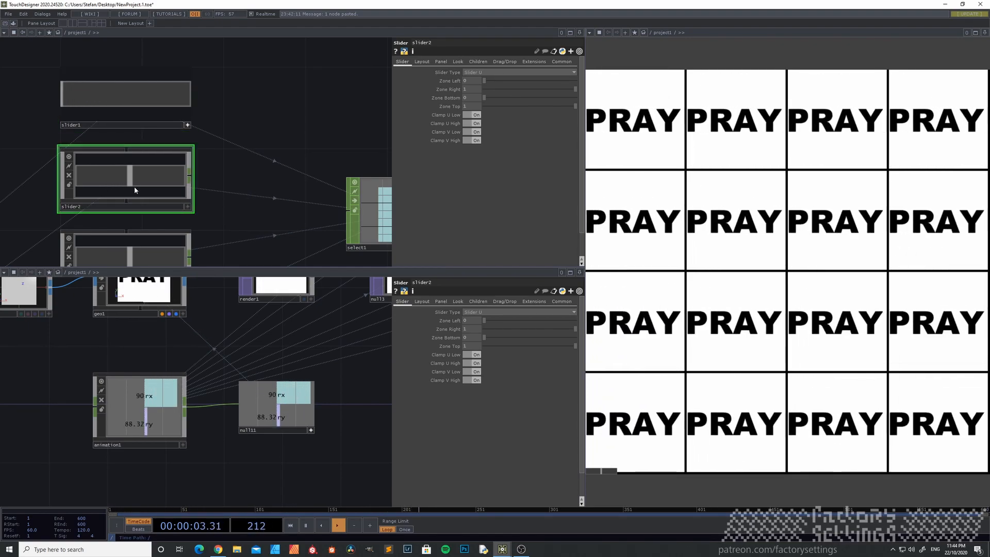
{"action": "key", "text": "i"}
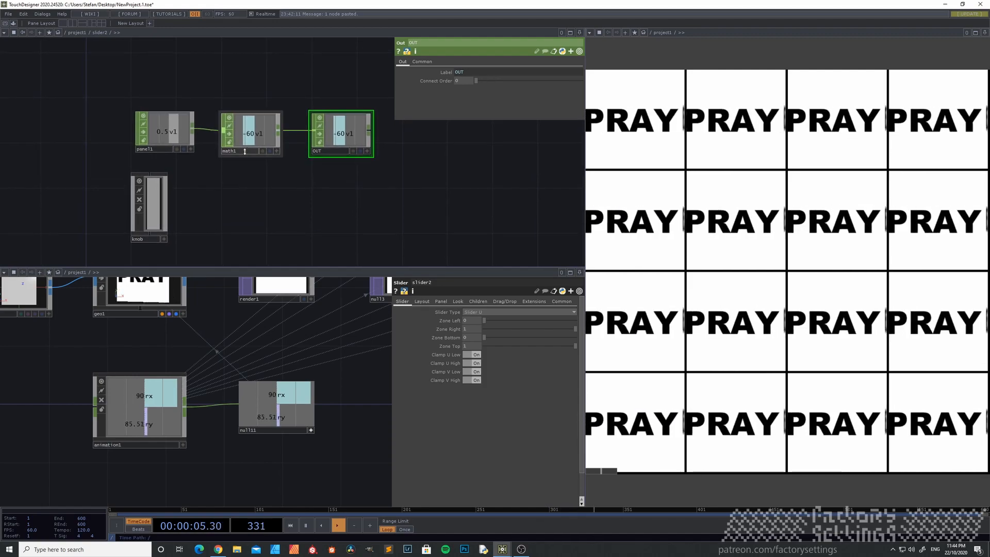
{"action": "left_click", "coordinate": [243, 151]}
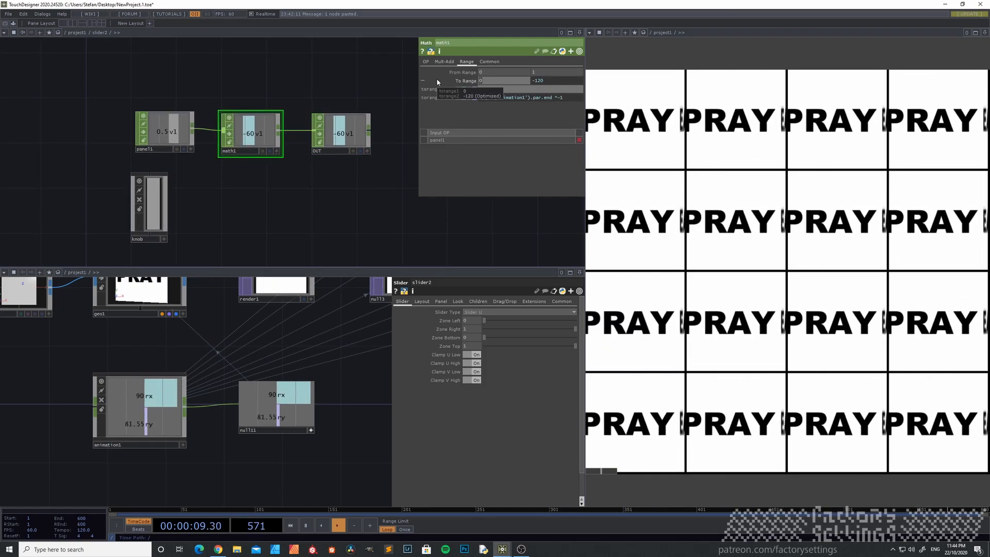
{"action": "type", "text": "op('../slider1/OUT"}
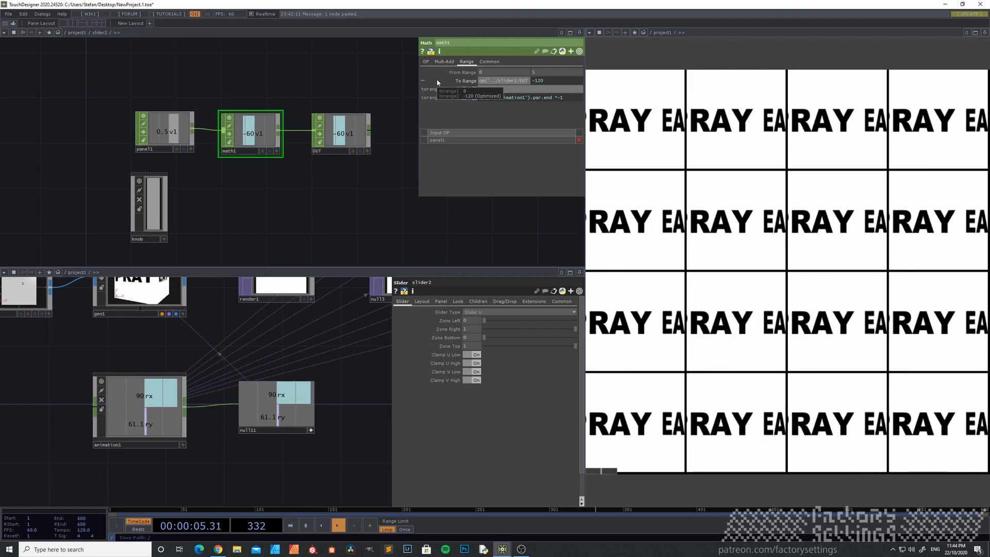
{"action": "key", "text": "Return"}
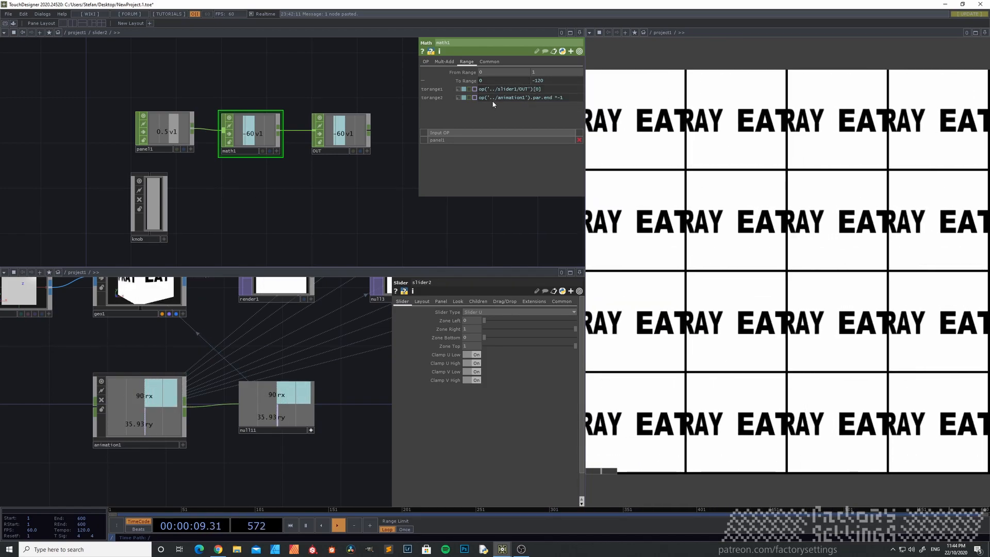
{"action": "left_click", "coordinate": [514, 91]}
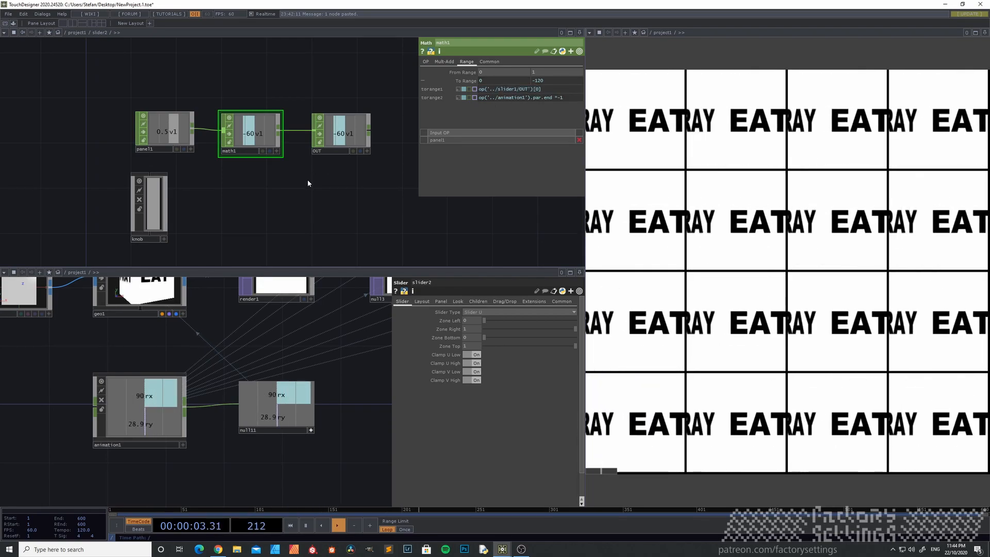
{"action": "key", "text": "u"}
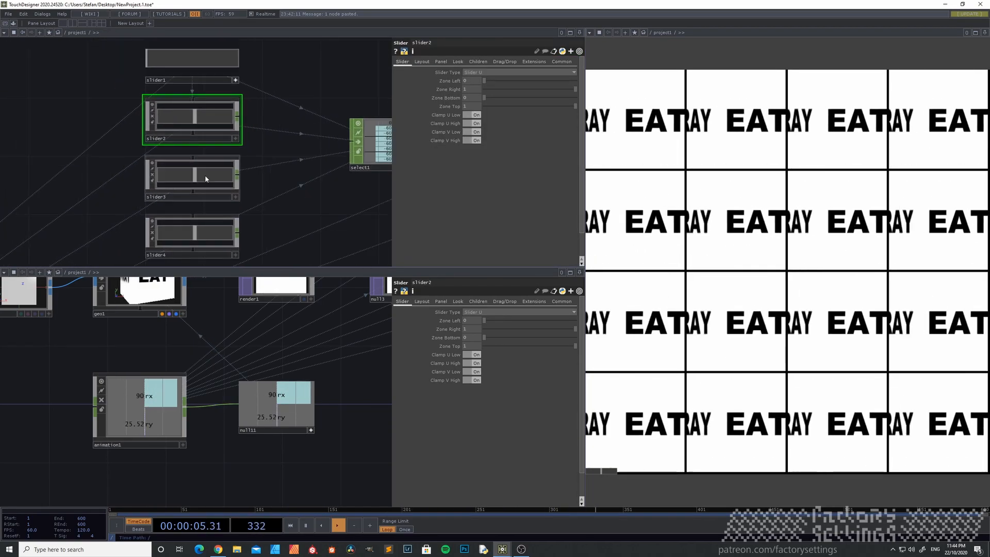
Set the Integer option of slider2's math1 to Floor and return to project1.
{"action": "key", "text": "i"}
{"action": "left_click", "coordinate": [402, 62]}
{"action": "left_click", "coordinate": [463, 106]}
{"action": "left_click", "coordinate": [463, 131]}
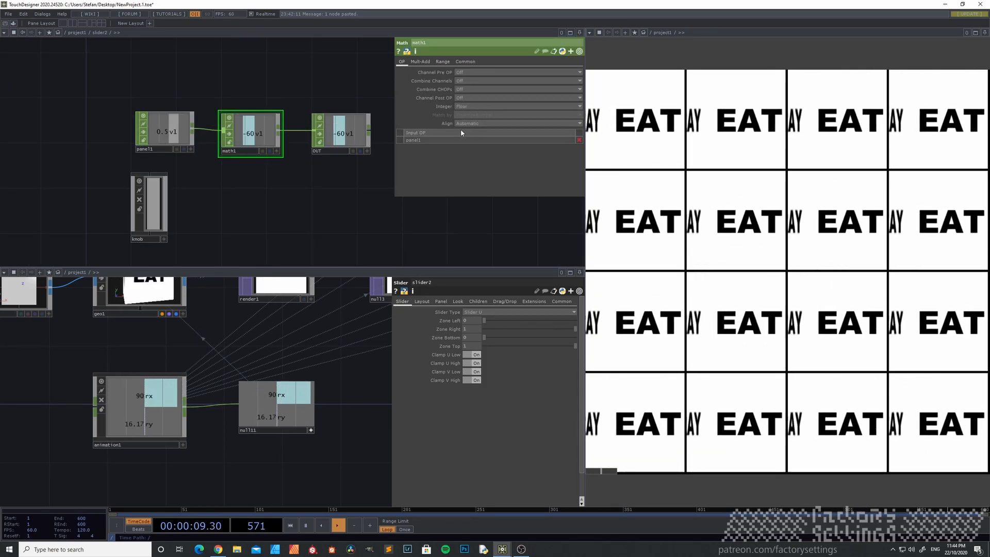
{"action": "key", "text": "u"}
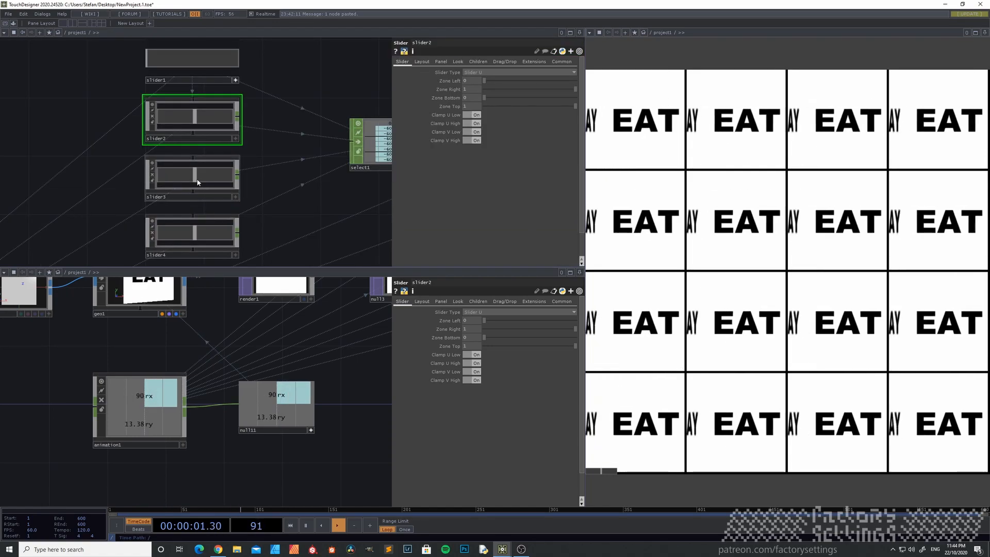
Inside slider3, set the first To Range value of math1 to op('../slider2/OUT')[0] and return to project1.
{"action": "left_click", "coordinate": [199, 182]}
{"action": "key", "text": "i"}
{"action": "left_click", "coordinate": [247, 121]}
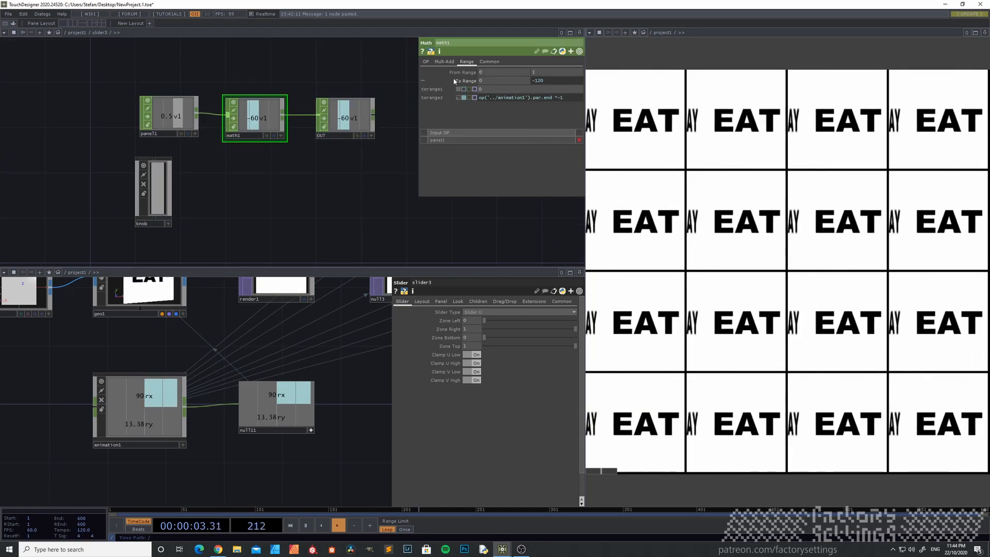
{"action": "left_click", "coordinate": [463, 88]}
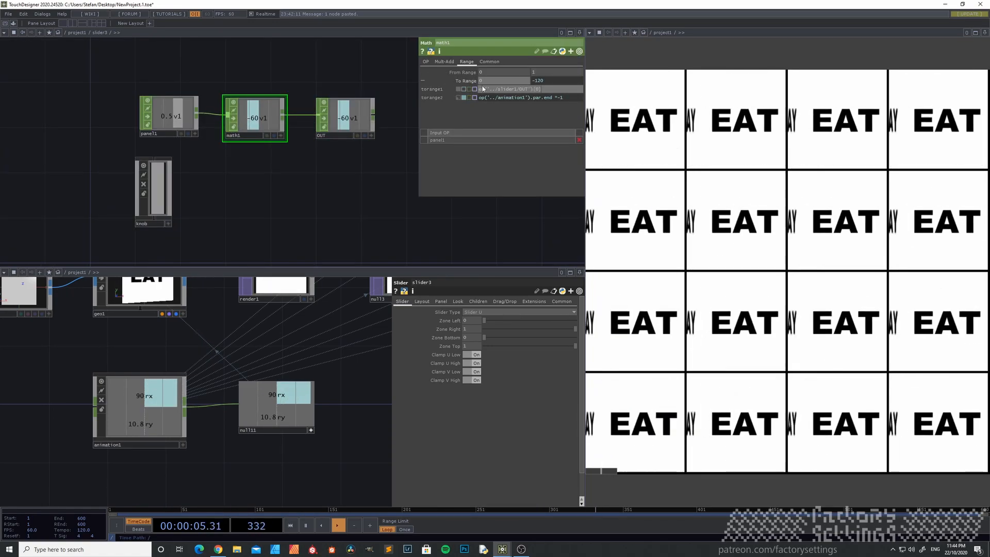
{"action": "left_click", "coordinate": [518, 89]}
{"action": "key", "text": "BackSpace"}
{"action": "type", "text": "2"}
{"action": "key", "text": "Return"}
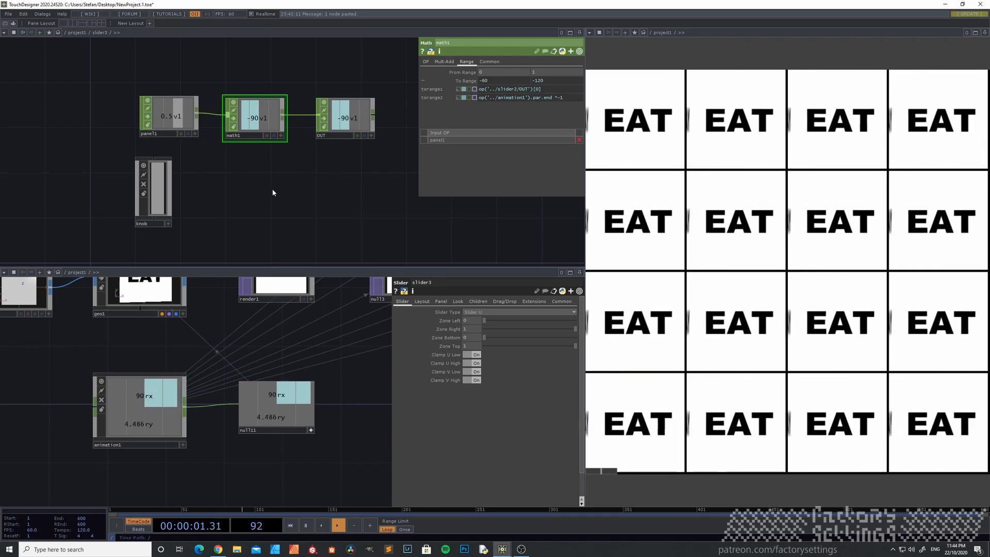
{"action": "key", "text": "u"}
Set the Integer option of slider3's math1 to Floor and return to project1.
{"action": "left_click_drag", "start_coordinate": [314, 174], "coordinate": [336, 134]}
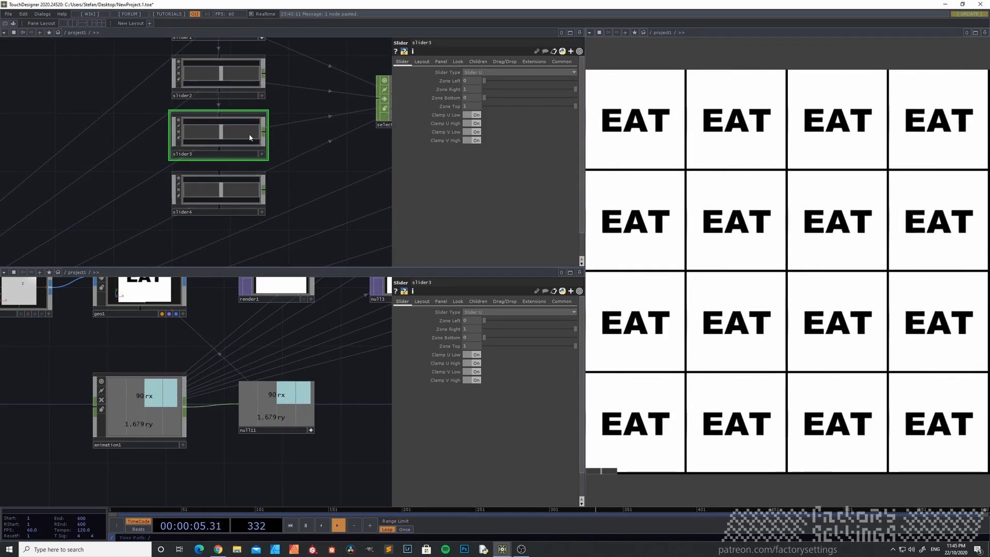
{"action": "double_click", "coordinate": [247, 137]}
{"action": "left_click", "coordinate": [420, 62]}
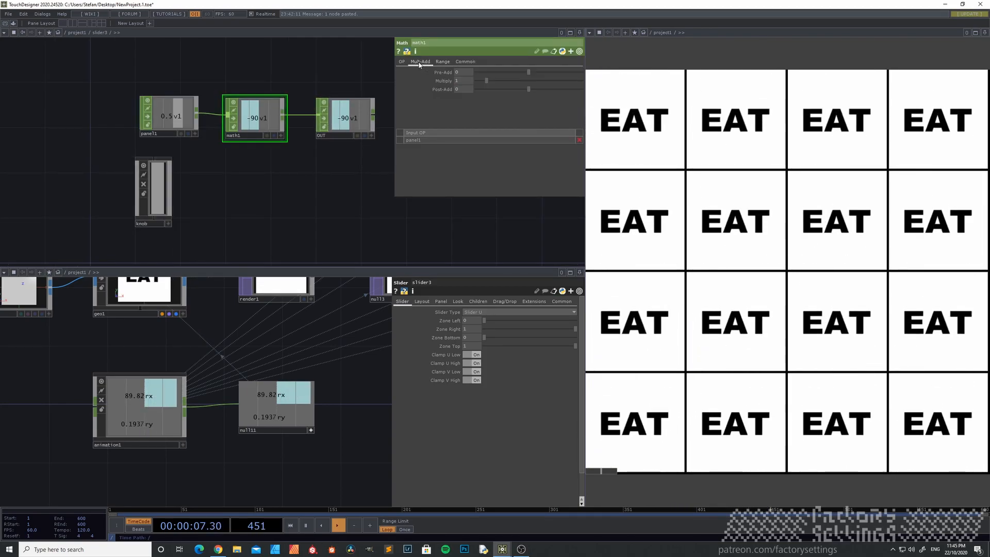
{"action": "left_click", "coordinate": [402, 63]}
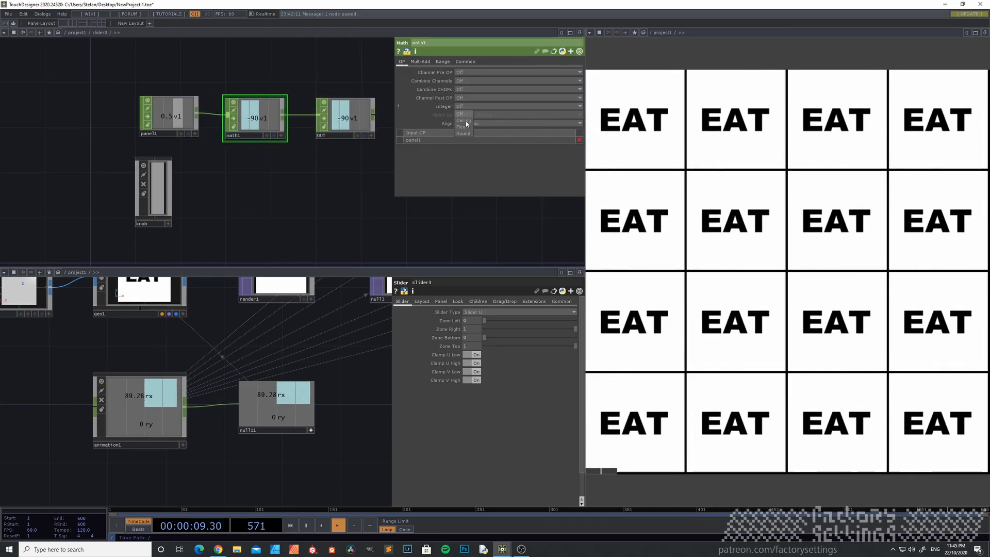
{"action": "left_click", "coordinate": [466, 127]}
{"action": "key", "text": "u"}
Inside slider4, set the first To Range value of math1 to op('../slider3/OUT')[0].
{"action": "left_click", "coordinate": [240, 189]}
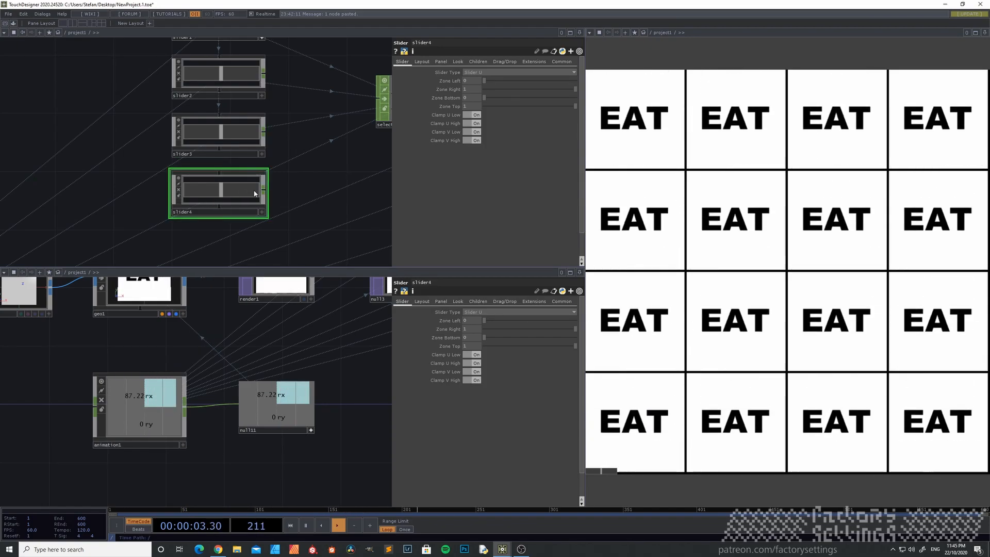
{"action": "key", "text": "i"}
{"action": "left_click", "coordinate": [267, 127]}
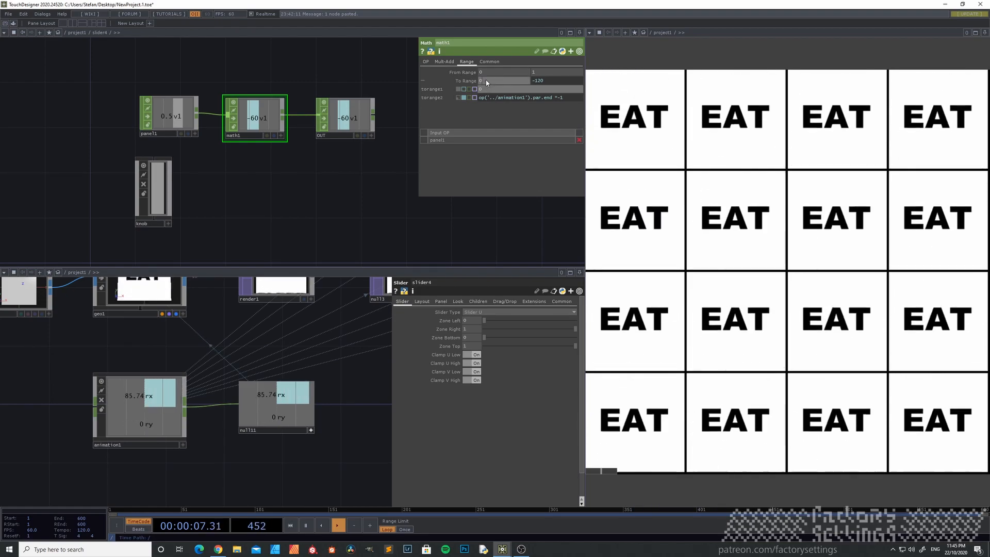
{"action": "key", "text": "ctrl+v"}
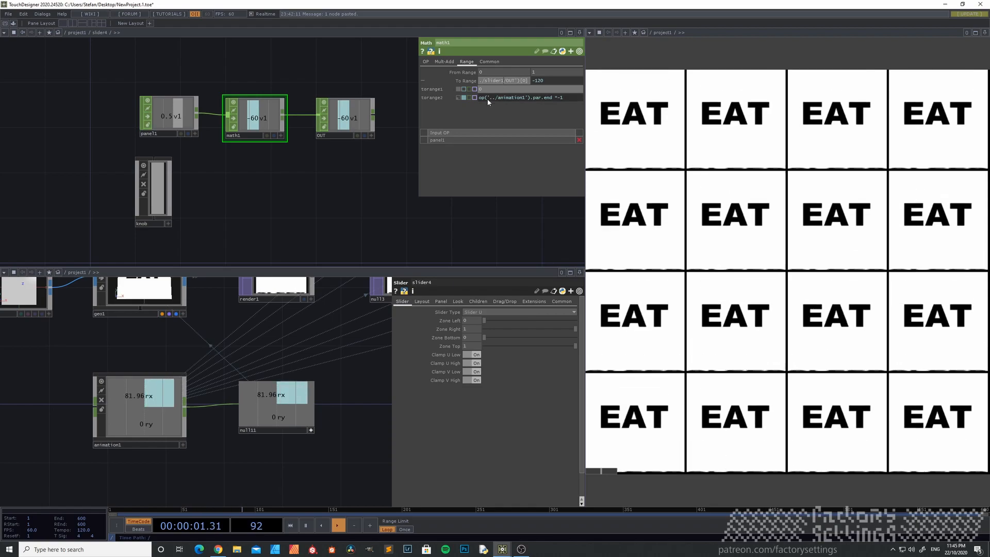
{"action": "key", "text": "Return"}
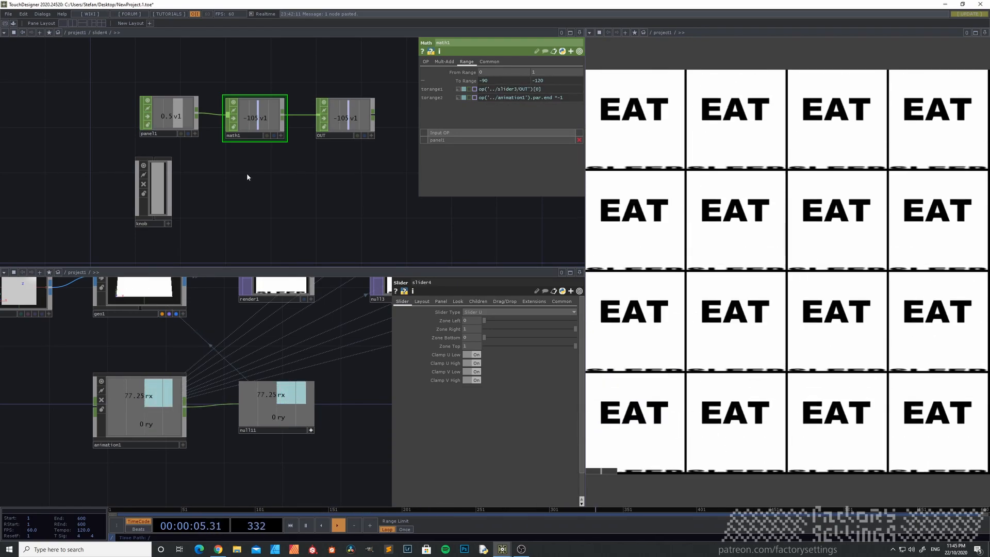
Set the Integer option of slider4's math1 to Floor and return to project1.
{"action": "left_click", "coordinate": [426, 62]}
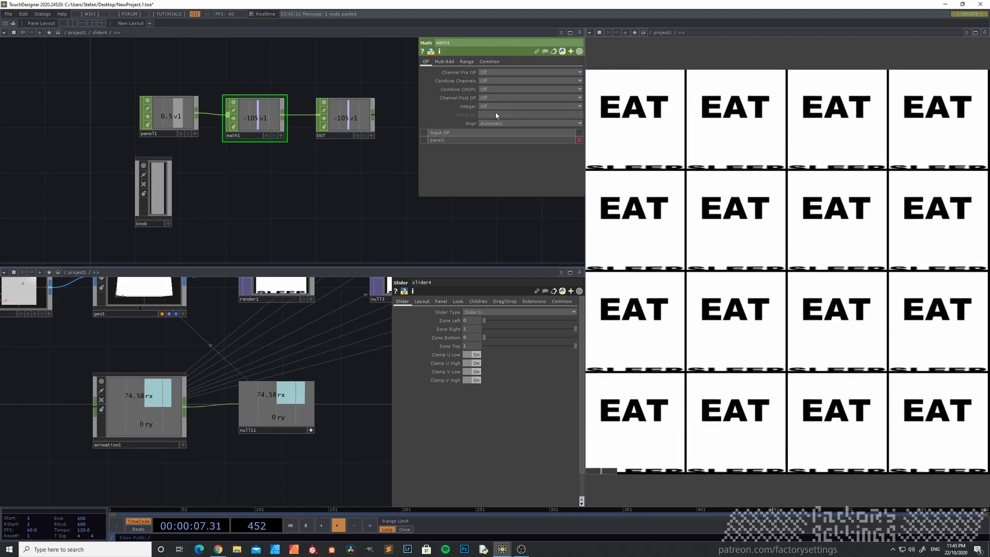
{"action": "left_click", "coordinate": [492, 106]}
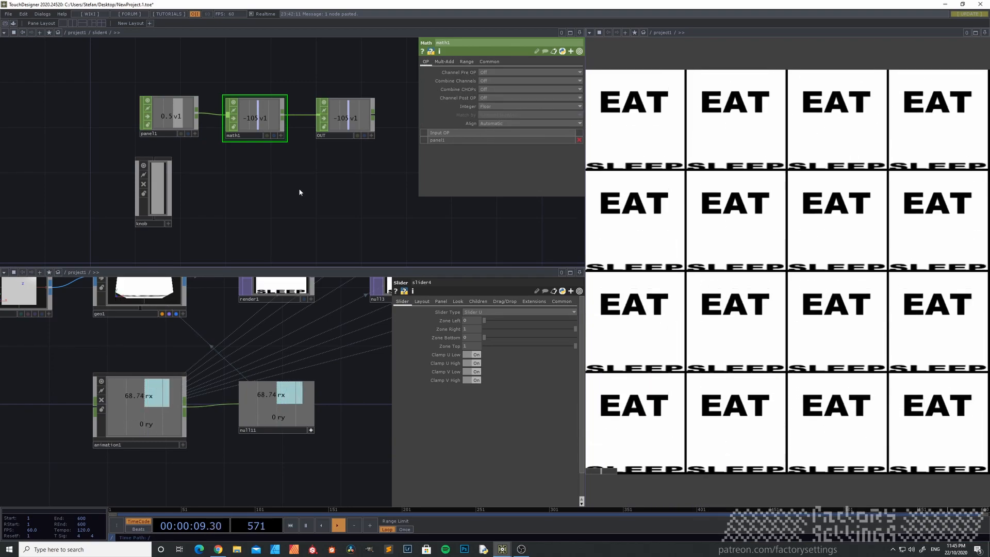
{"action": "key", "text": "u"}
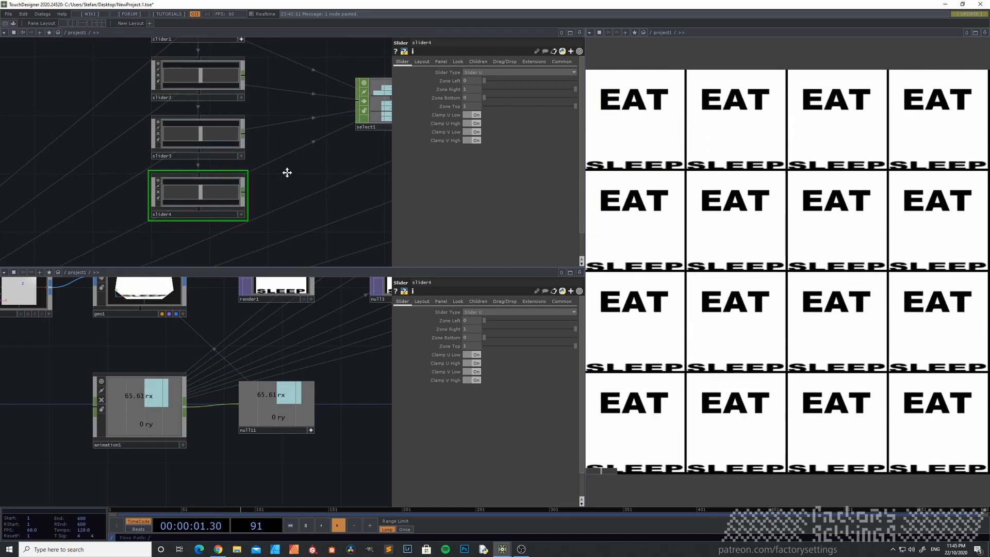
Close the lower network pane so the upper network fills the full height.
{"action": "left_click", "coordinate": [579, 273]}
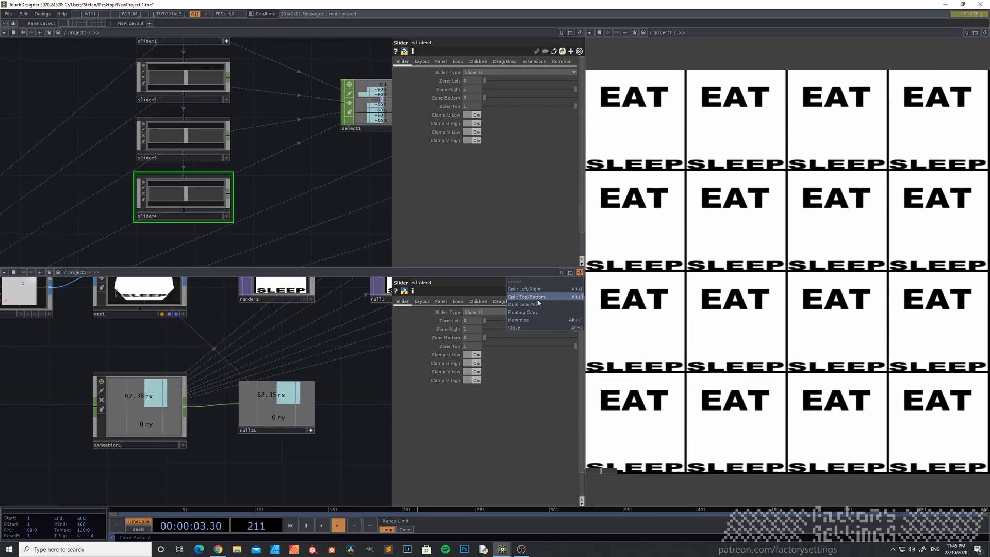
{"action": "left_click", "coordinate": [515, 327]}
{"action": "left_click_drag", "start_coordinate": [291, 242], "coordinate": [222, 167]}
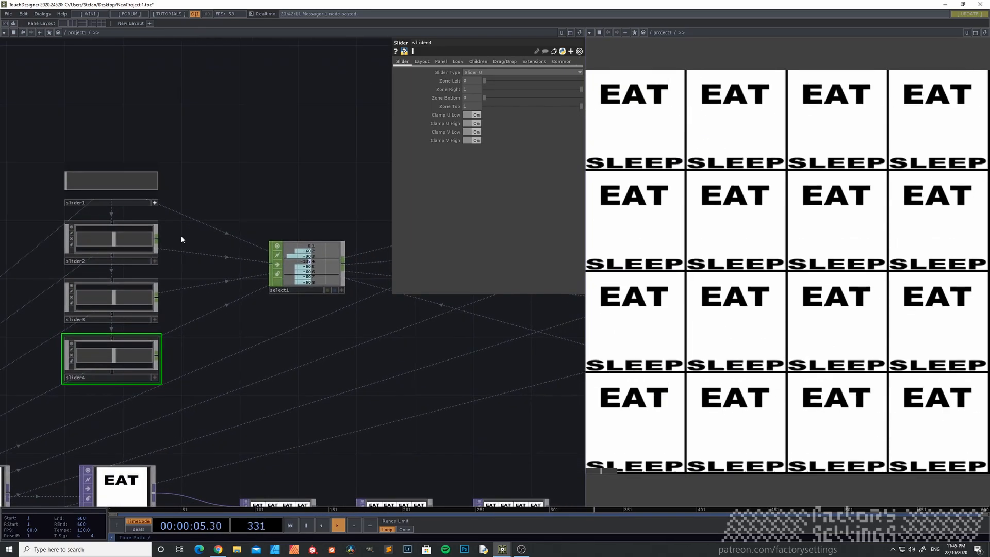
Make the viewers of slider2, slider3 and slider4 interactive and lower sliders 1 to 4 to their minimum.
{"action": "left_click_drag", "start_coordinate": [80, 184], "coordinate": [70, 188]}
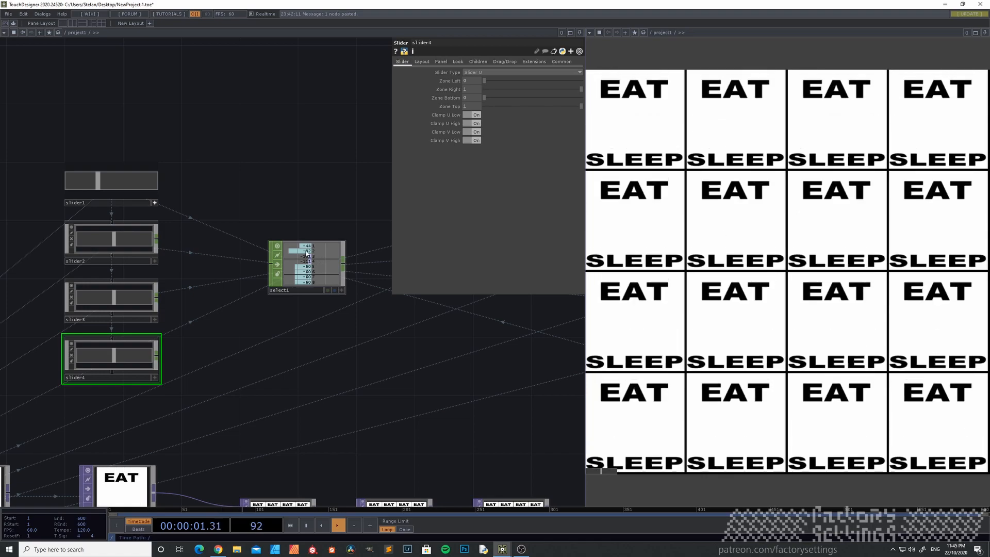
{"action": "left_click_drag", "start_coordinate": [99, 188], "coordinate": [55, 190]}
{"action": "left_click_drag", "start_coordinate": [187, 395], "coordinate": [221, 257]}
{"action": "left_click", "coordinate": [154, 261]}
{"action": "left_click_drag", "start_coordinate": [137, 232], "coordinate": [117, 246]}
{"action": "left_click_drag", "start_coordinate": [136, 287], "coordinate": [94, 292]}
{"action": "left_click_drag", "start_coordinate": [136, 347], "coordinate": [59, 345]}
Make select1's viewer interactive and link its channels 1 and 2 as CHOP references to the Cache Index of cacheselect1 and cacheselect2.
{"action": "left_click_drag", "start_coordinate": [327, 303], "coordinate": [212, 213]}
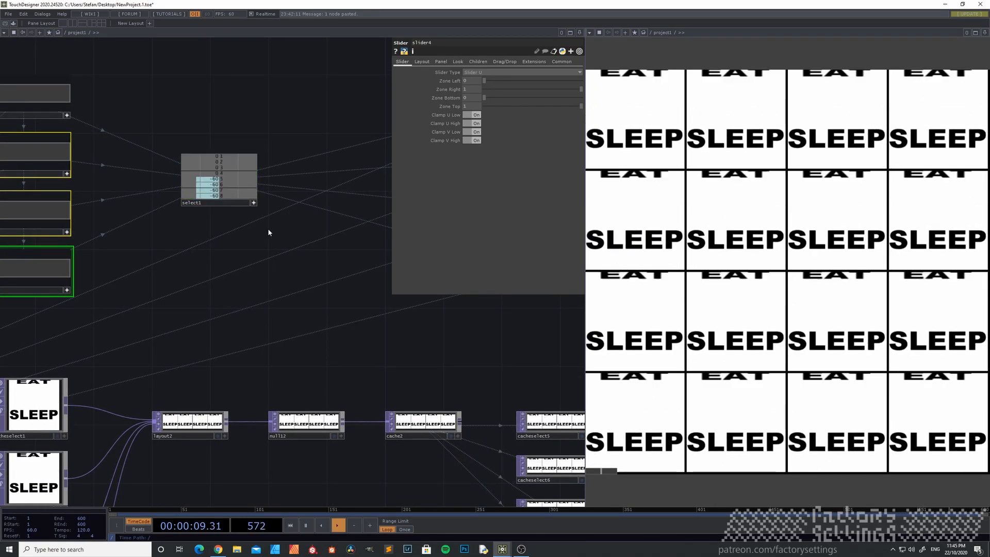
{"action": "left_click_drag", "start_coordinate": [278, 251], "coordinate": [362, 159]}
{"action": "left_click", "coordinate": [116, 317]}
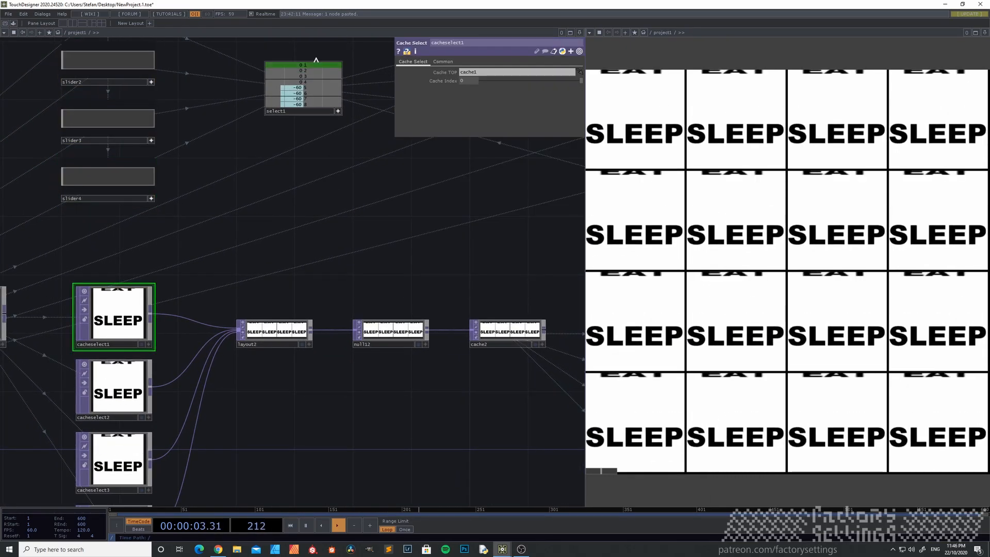
{"action": "left_click_drag", "start_coordinate": [315, 67], "coordinate": [469, 80]}
{"action": "left_click", "coordinate": [470, 77]}
{"action": "left_click", "coordinate": [116, 387]}
{"action": "left_click_drag", "start_coordinate": [304, 71], "coordinate": [464, 81]}
{"action": "left_click", "coordinate": [469, 77]}
Link select1's channels 3 and 4 as CHOP references to the Cache Index of cacheselect3 and cacheselect4.
{"action": "left_click", "coordinate": [127, 458]}
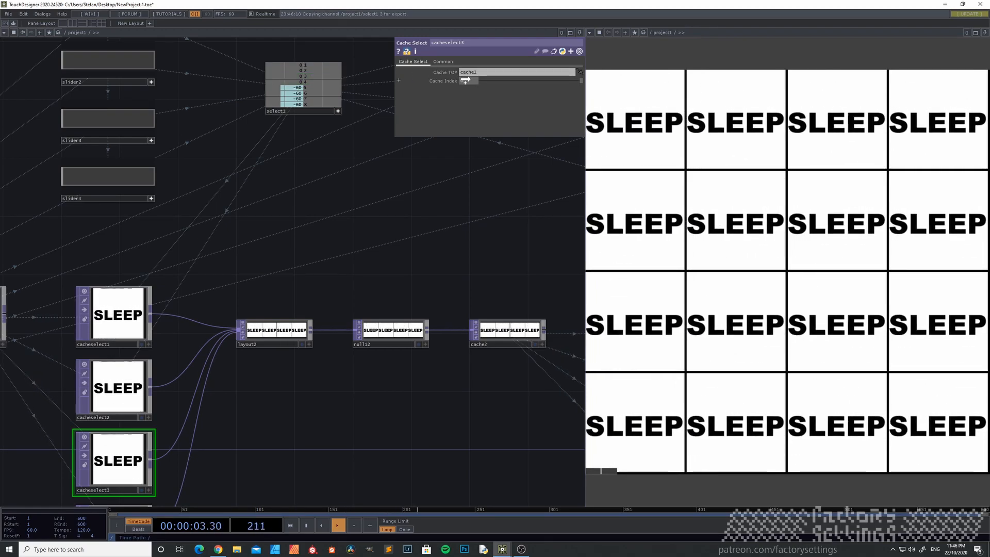
{"action": "left_click_drag", "start_coordinate": [238, 412], "coordinate": [252, 328]}
{"action": "left_click", "coordinate": [127, 447]}
{"action": "left_click_drag", "start_coordinate": [295, 98], "coordinate": [275, 196]}
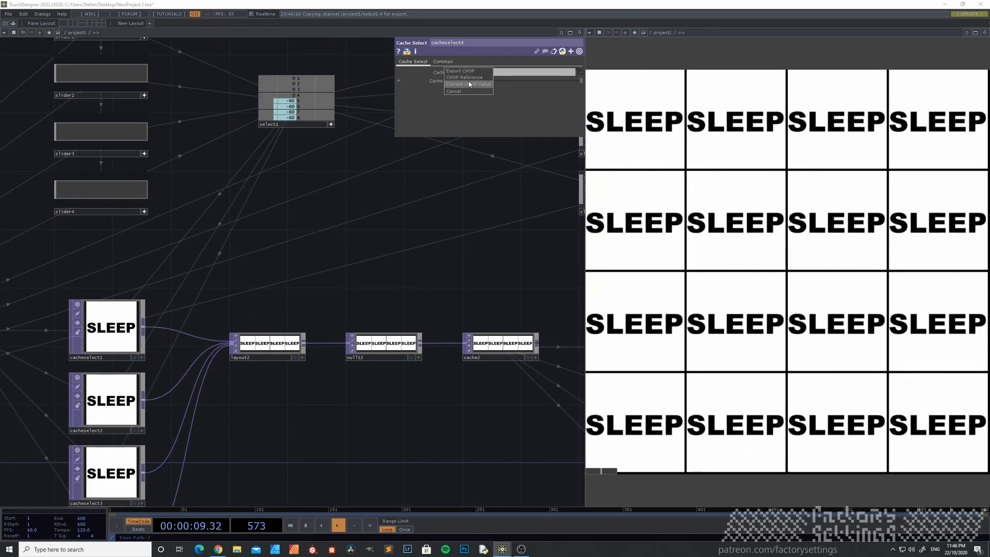
Select slider1 to slider4 together and switch their panel Display off.
{"action": "scroll", "coordinate": [324, 227], "scroll_direction": "down", "scroll_amount": 2}
{"action": "scroll", "coordinate": [324, 227], "scroll_direction": "down", "scroll_amount": 1}
{"action": "left_click_drag", "start_coordinate": [221, 140], "coordinate": [307, 160]}
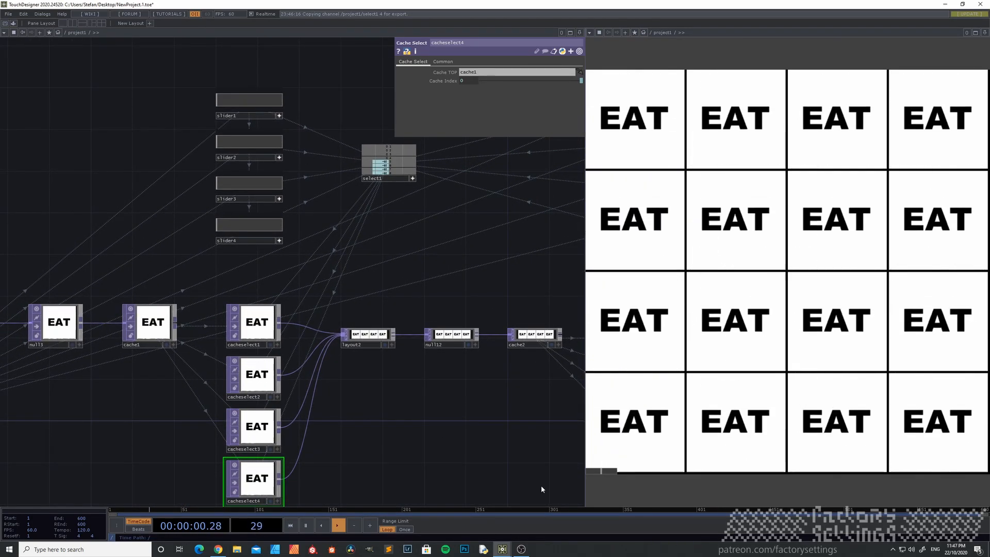
{"action": "left_click_drag", "start_coordinate": [430, 254], "coordinate": [408, 282]}
{"action": "right_click_drag", "start_coordinate": [172, 90], "coordinate": [276, 283]}
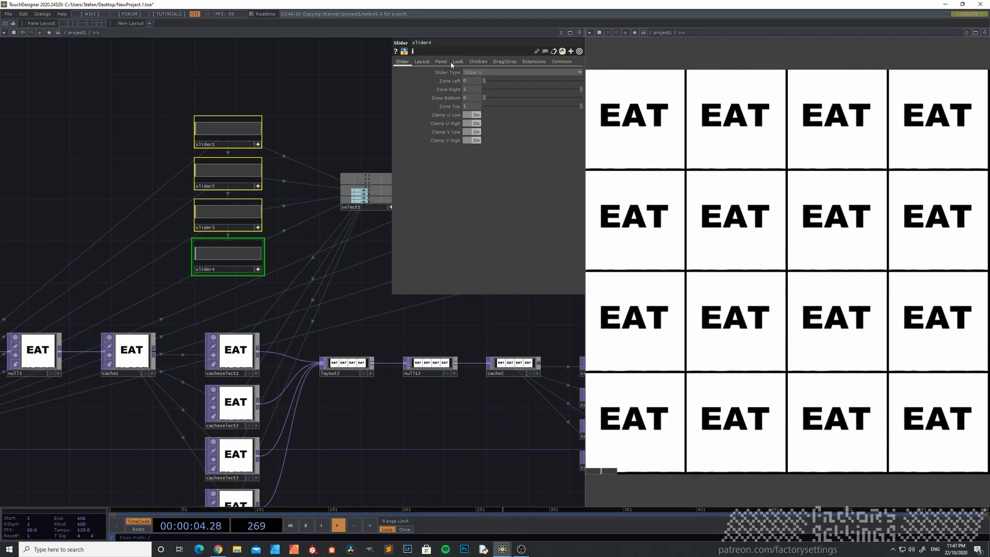
{"action": "left_click", "coordinate": [440, 62]}
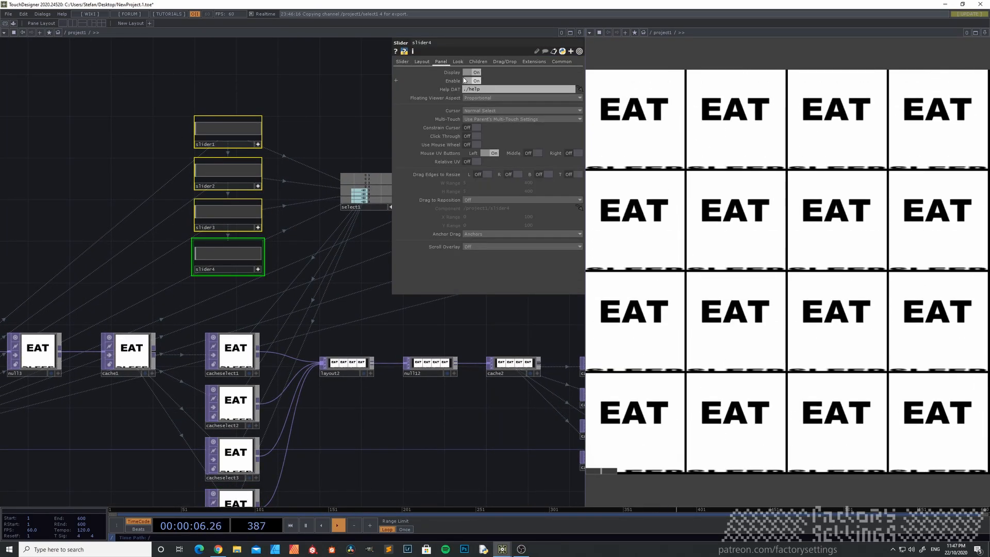
{"action": "left_click", "coordinate": [469, 73]}
Select slider5 to slider8 together and switch their panel Display off.
{"action": "left_click_drag", "start_coordinate": [457, 315], "coordinate": [150, 382]}
{"action": "left_click_drag", "start_coordinate": [341, 364], "coordinate": [258, 181]}
{"action": "left_click", "coordinate": [441, 61]}
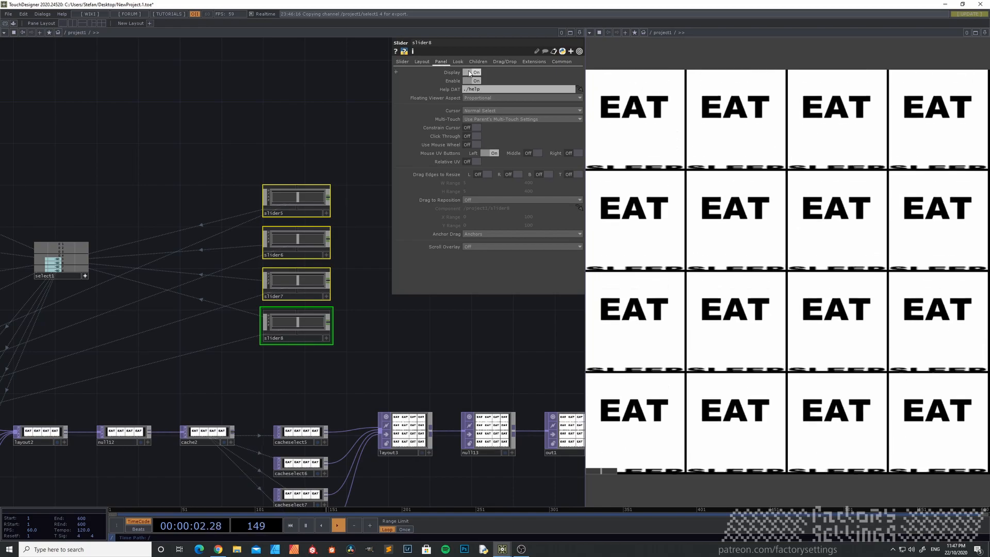
Adjust the handles of slider2, slider3 and slider4, leaving each just above its minimum to stagger the grid columns.
{"action": "left_click_drag", "start_coordinate": [181, 362], "coordinate": [139, 171]}
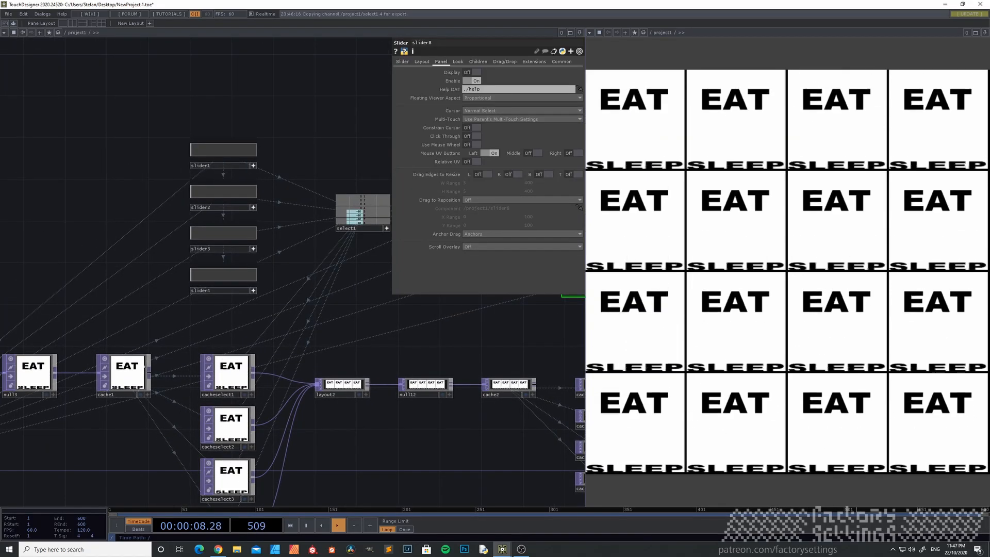
{"action": "scroll", "coordinate": [170, 175], "scroll_direction": "up", "scroll_amount": 3}
{"action": "left_click_drag", "start_coordinate": [137, 212], "coordinate": [102, 227]}
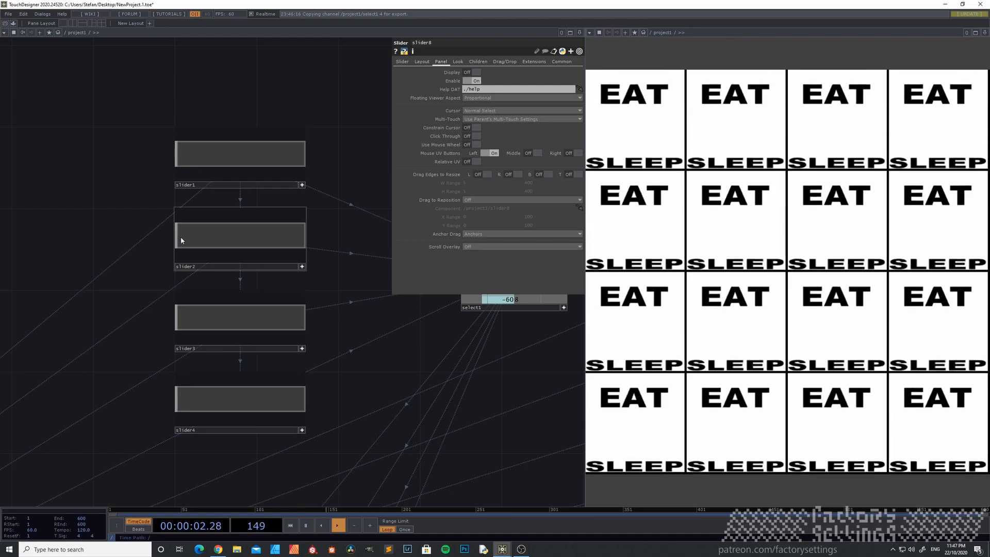
{"action": "left_click_drag", "start_coordinate": [180, 241], "coordinate": [184, 240]}
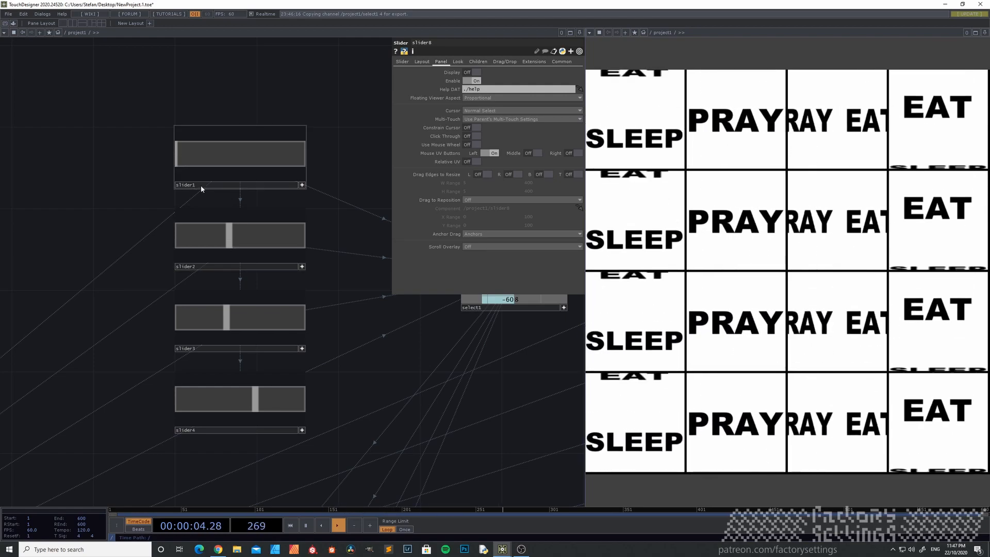
{"action": "left_click", "coordinate": [190, 240]}
{"action": "left_click_drag", "start_coordinate": [188, 240], "coordinate": [178, 240]}
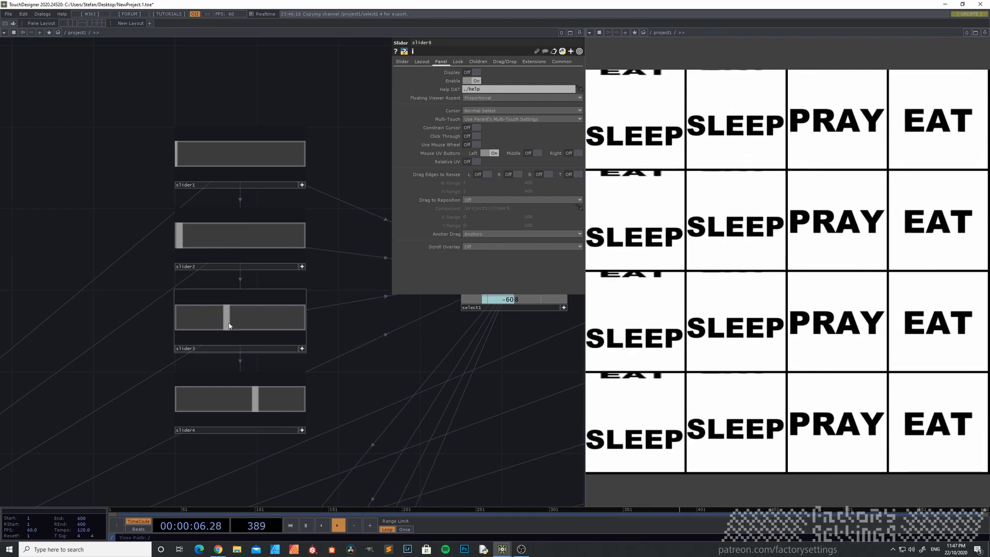
{"action": "left_click_drag", "start_coordinate": [226, 321], "coordinate": [178, 323]}
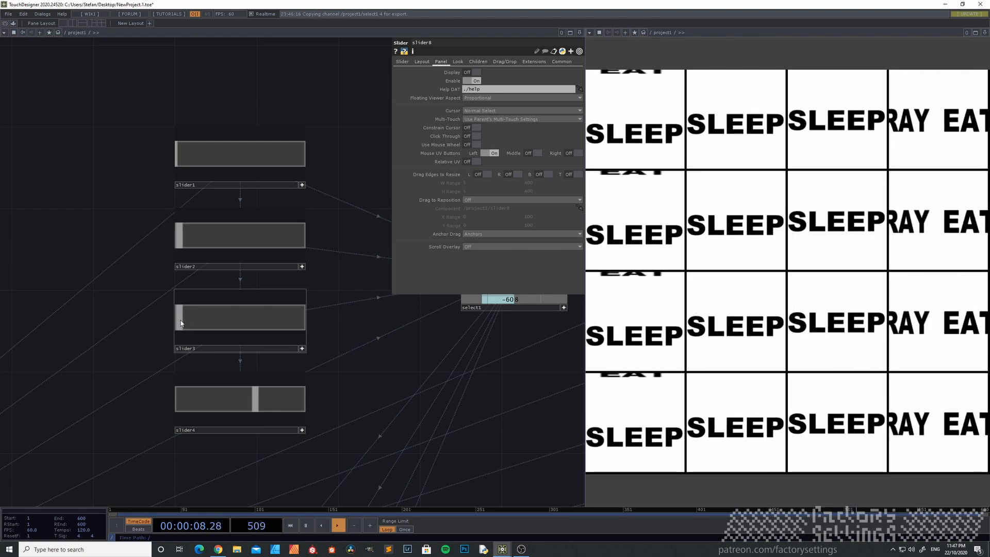
{"action": "left_click_drag", "start_coordinate": [256, 400], "coordinate": [181, 401]}
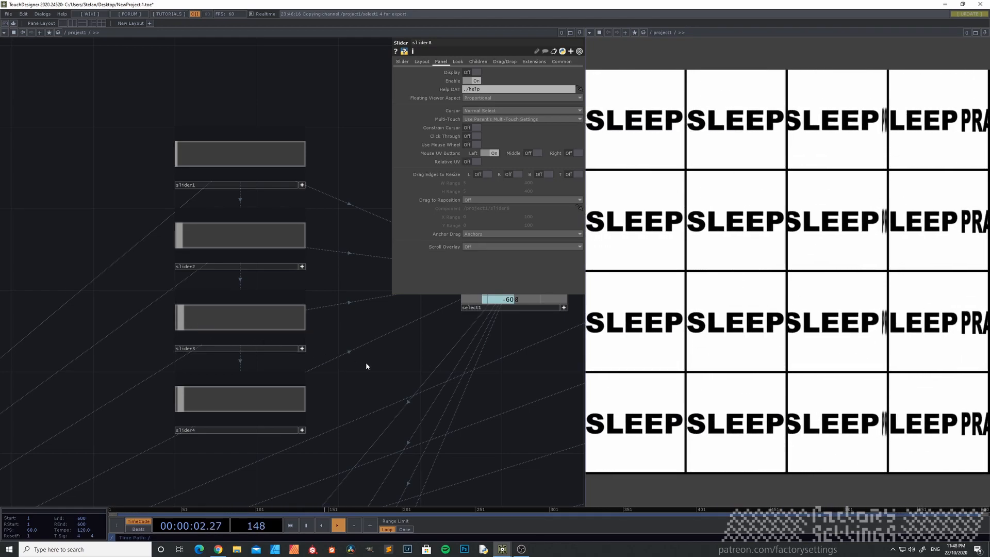
Set the Integer option of math1 inside slider5 to Floor and check its To Range.
{"action": "scroll", "coordinate": [372, 359], "scroll_direction": "down", "scroll_amount": 3}
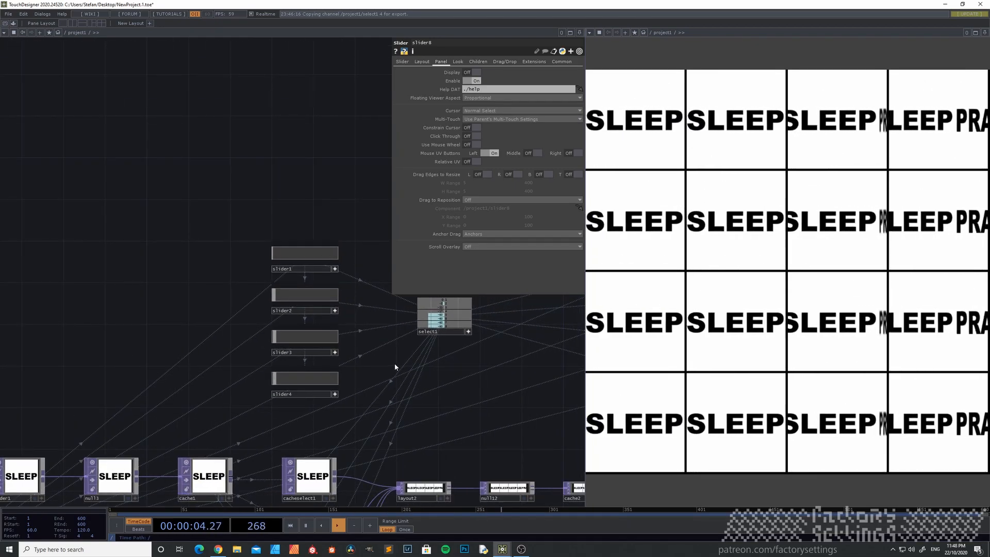
{"action": "left_click_drag", "start_coordinate": [467, 347], "coordinate": [341, 320]}
{"action": "left_click_drag", "start_coordinate": [406, 334], "coordinate": [166, 274]}
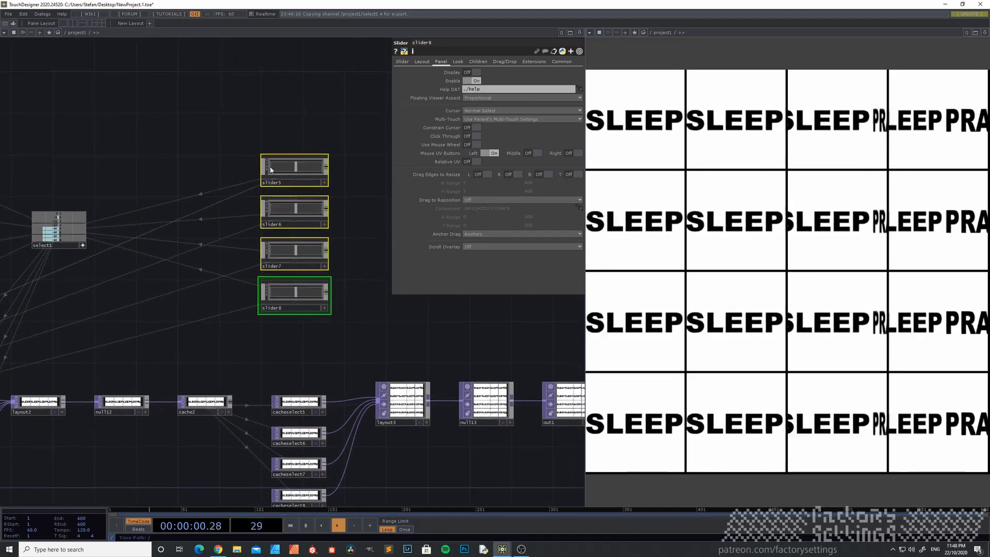
{"action": "left_click", "coordinate": [282, 167]}
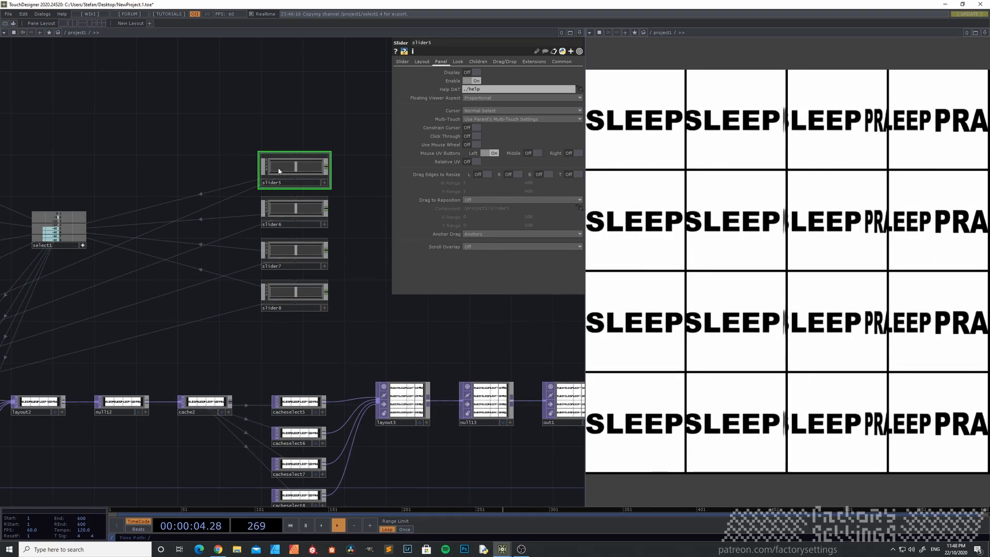
{"action": "key", "text": "i"}
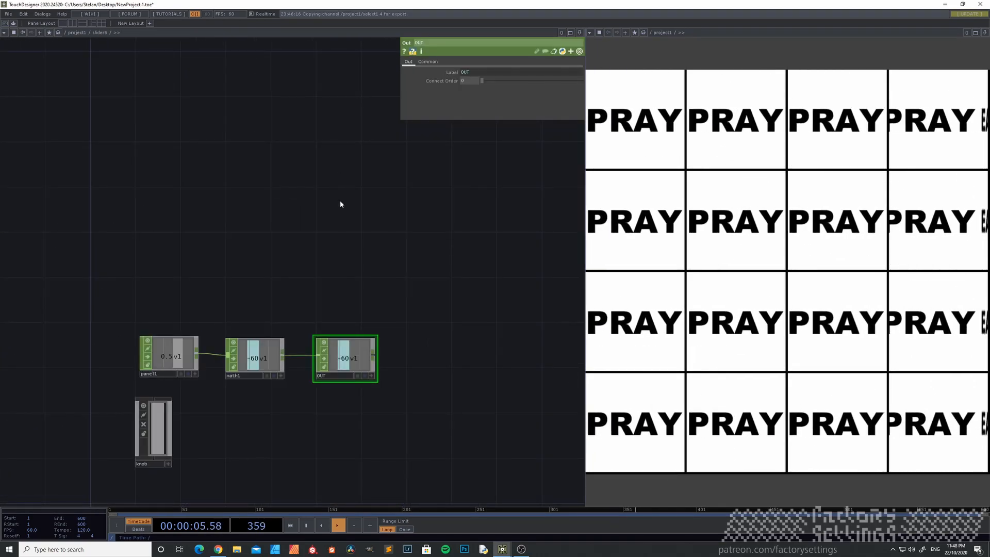
{"action": "left_click", "coordinate": [266, 378]}
{"action": "left_click", "coordinate": [426, 62]}
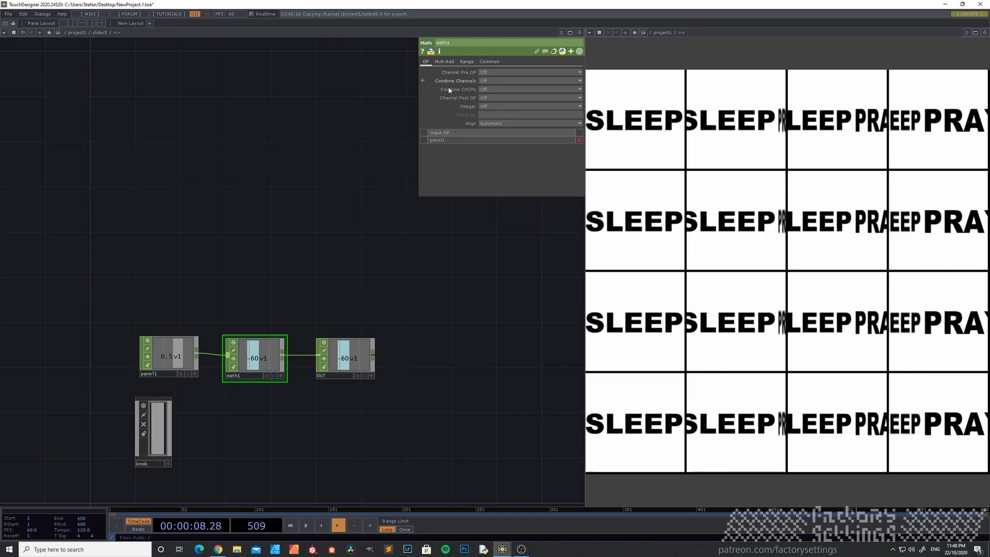
{"action": "left_click", "coordinate": [487, 107]}
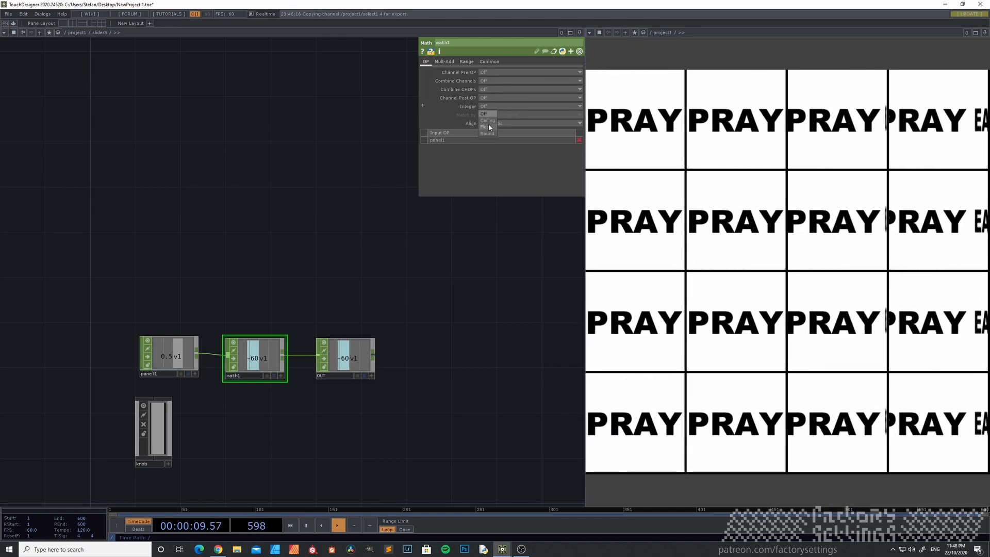
{"action": "left_click", "coordinate": [466, 62]}
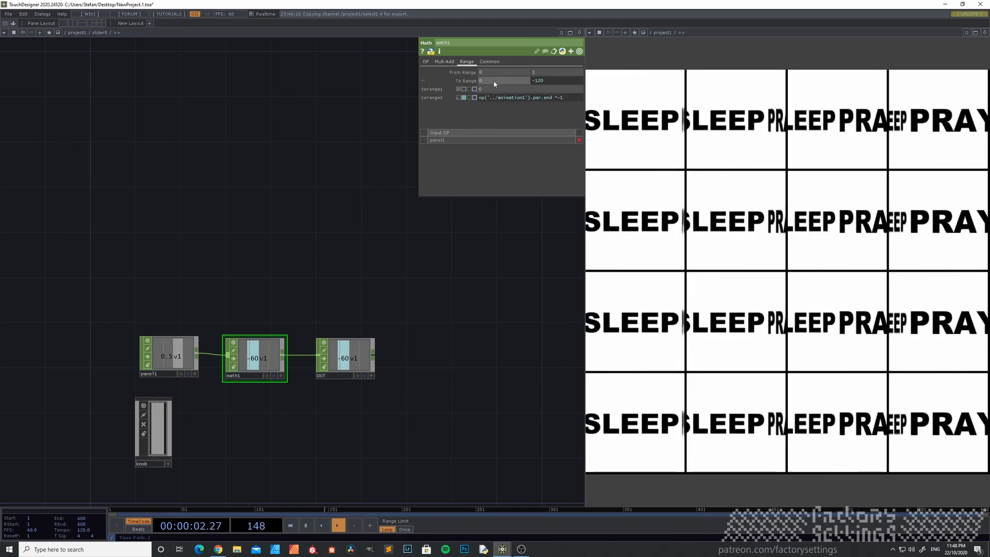
{"action": "key", "text": "h"}
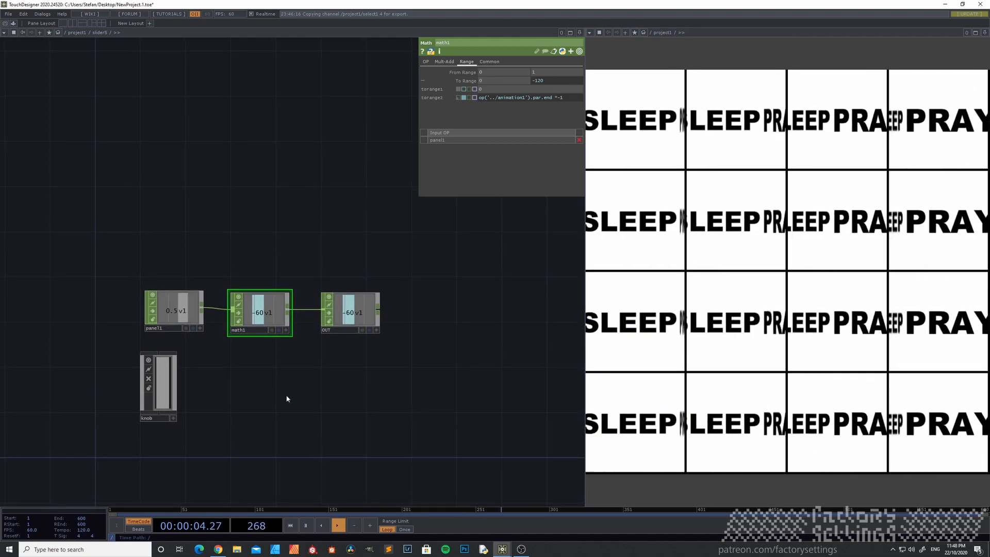
{"action": "key", "text": "u"}
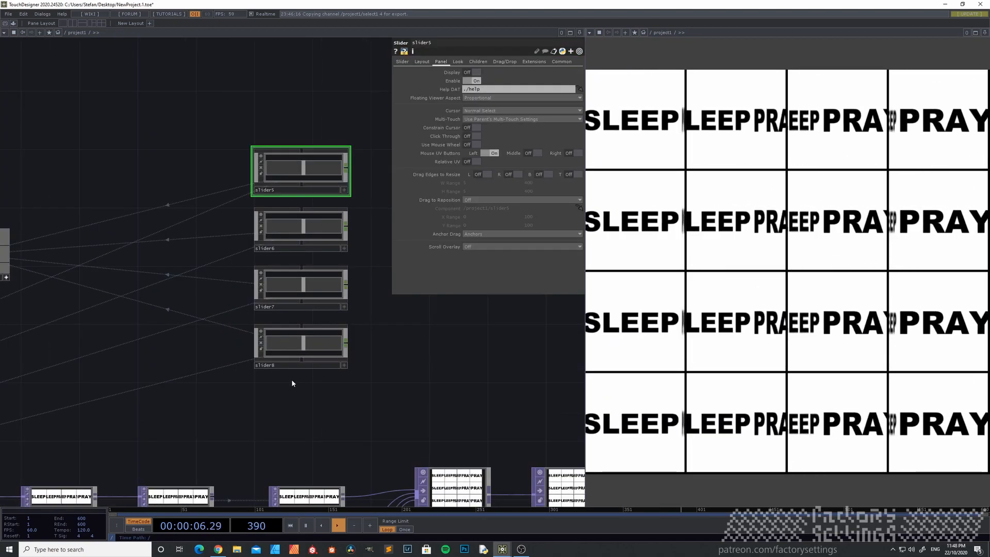
Inside slider6, set math1's Integer option to Floor and its lower To Range to op('../slider5/OUT')[0].
{"action": "key", "text": "i"}
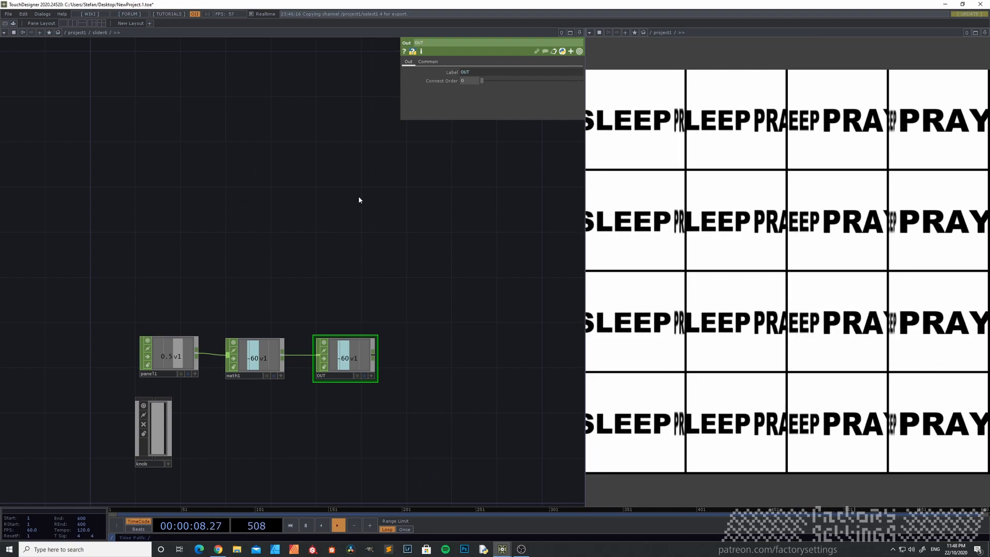
{"action": "left_click", "coordinate": [263, 356]}
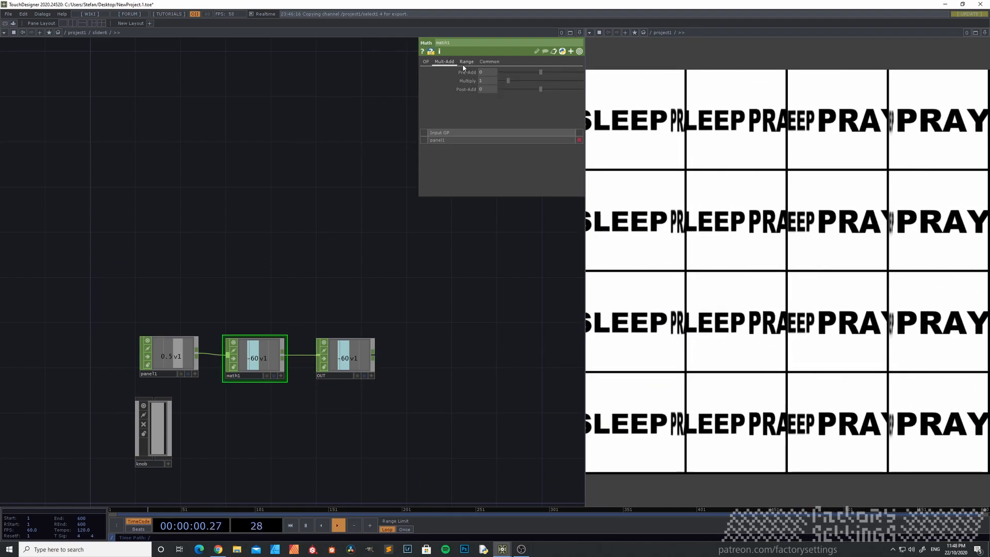
{"action": "left_click", "coordinate": [426, 62]}
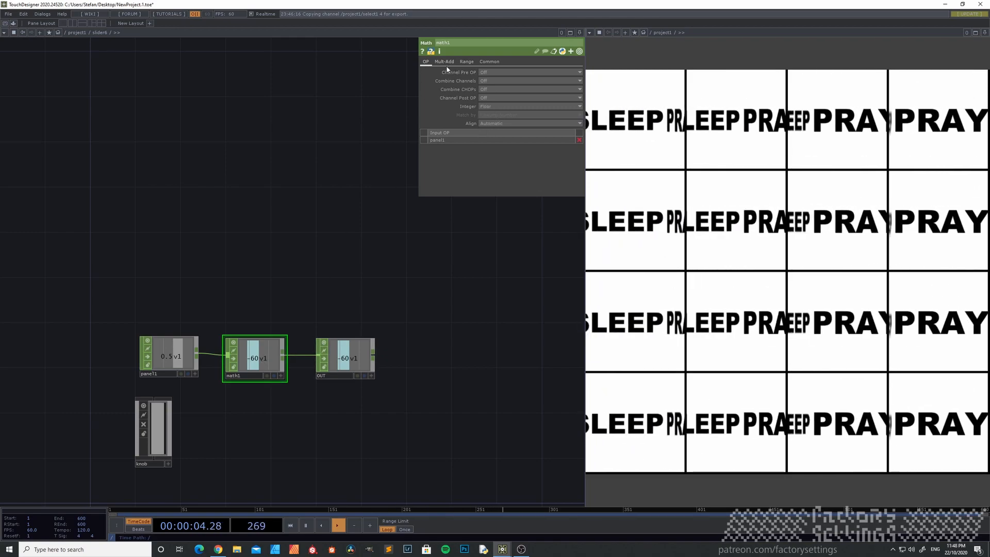
{"action": "left_click", "coordinate": [467, 63]}
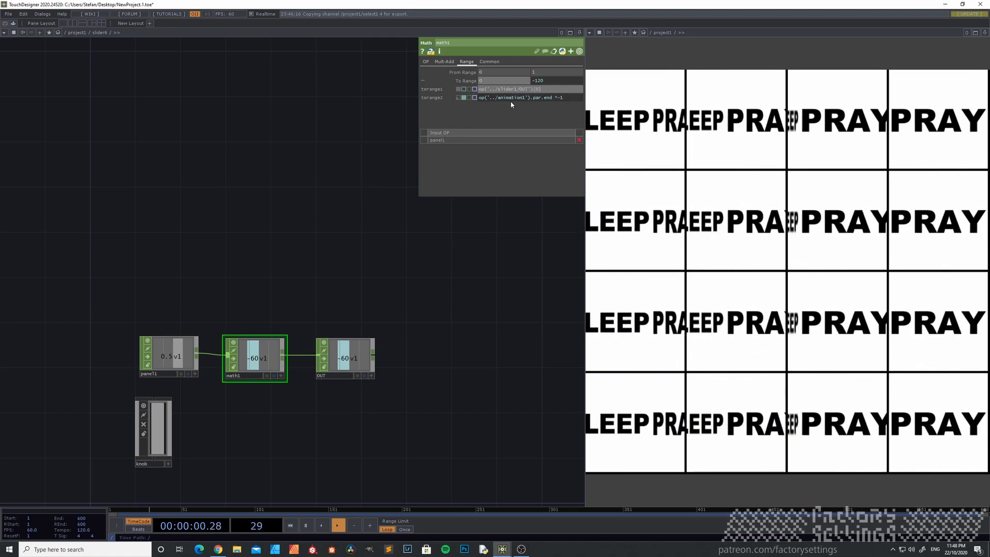
{"action": "type", "text": "5"}
{"action": "key", "text": "Return"}
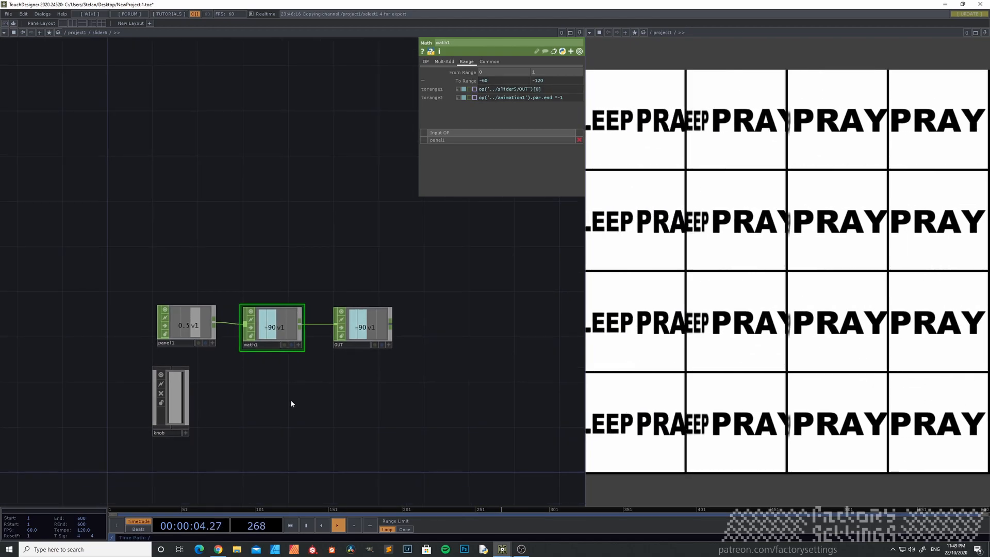
{"action": "key", "text": "u"}
Turn on integer rounding for the math1 operator inside slider7.
{"action": "left_click", "coordinate": [304, 288]}
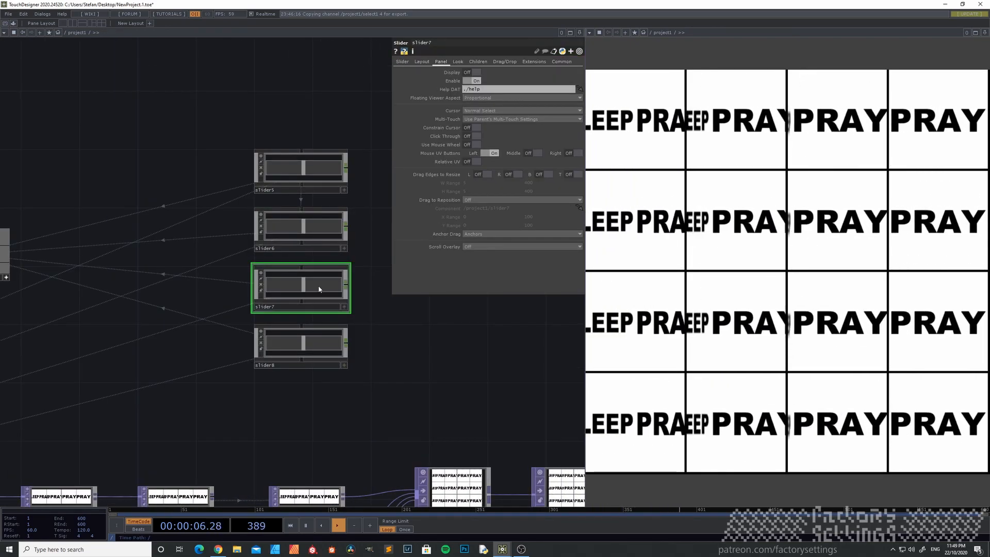
{"action": "key", "text": "i"}
{"action": "left_click", "coordinate": [235, 341]}
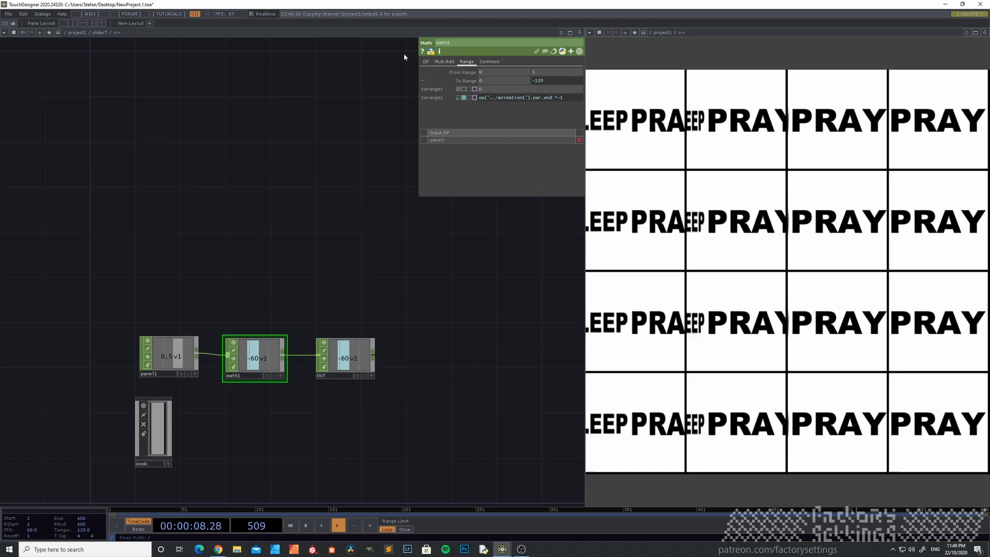
{"action": "left_click", "coordinate": [485, 107]}
{"action": "left_click", "coordinate": [487, 121]}
Set the lower To Range of slider7's math1 to the expression op('../slider6/OUT')[0].
{"action": "left_click", "coordinate": [468, 62]}
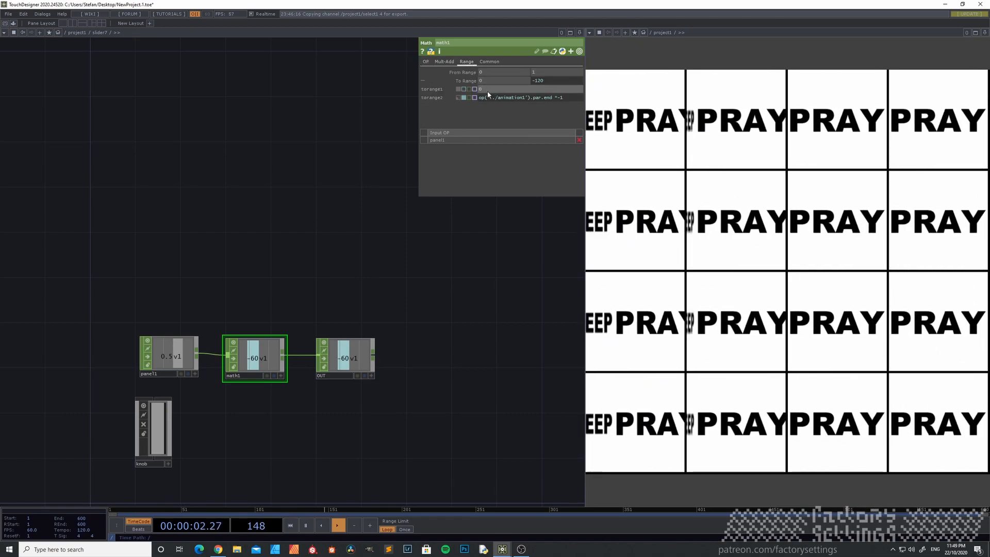
{"action": "type", "text": "op('../slider1/OUT')[0]"}
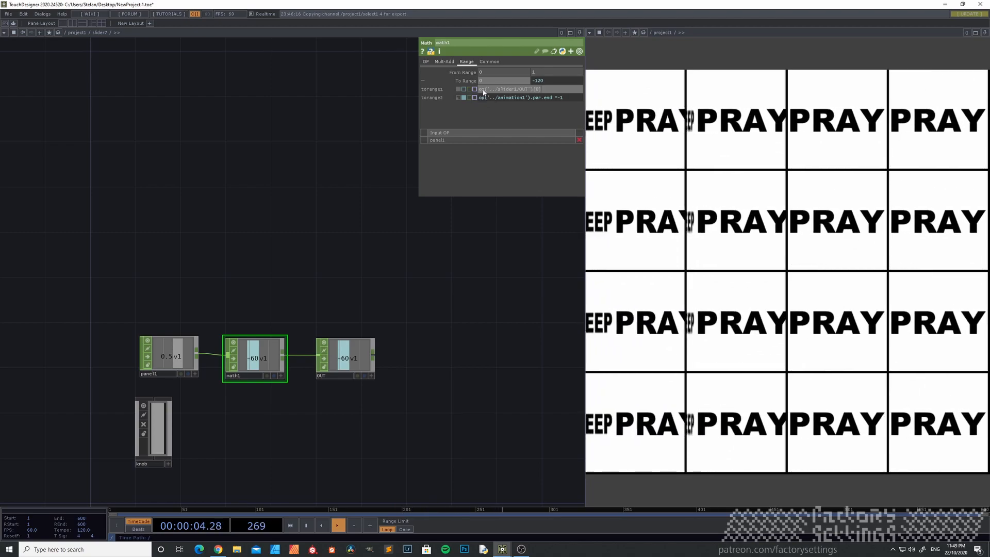
{"action": "left_click", "coordinate": [516, 90]}
{"action": "key", "text": "BackSpace"}
{"action": "type", "text": "6"}
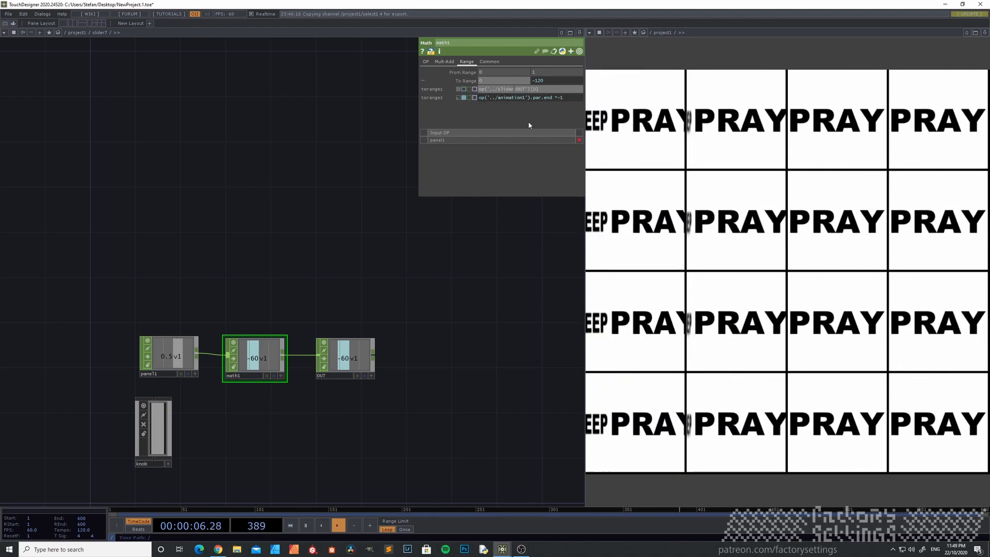
{"action": "key", "text": "Return"}
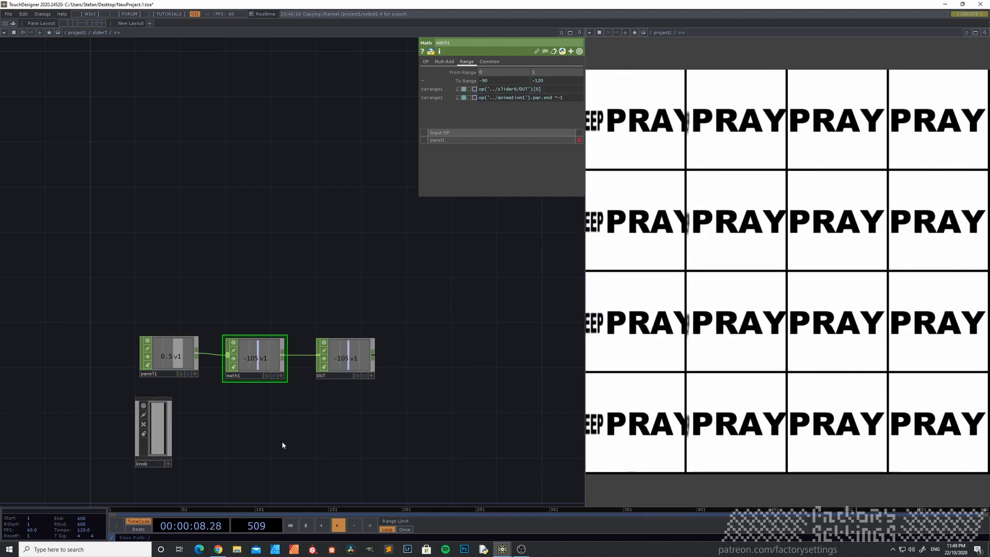
{"action": "key", "text": "u"}
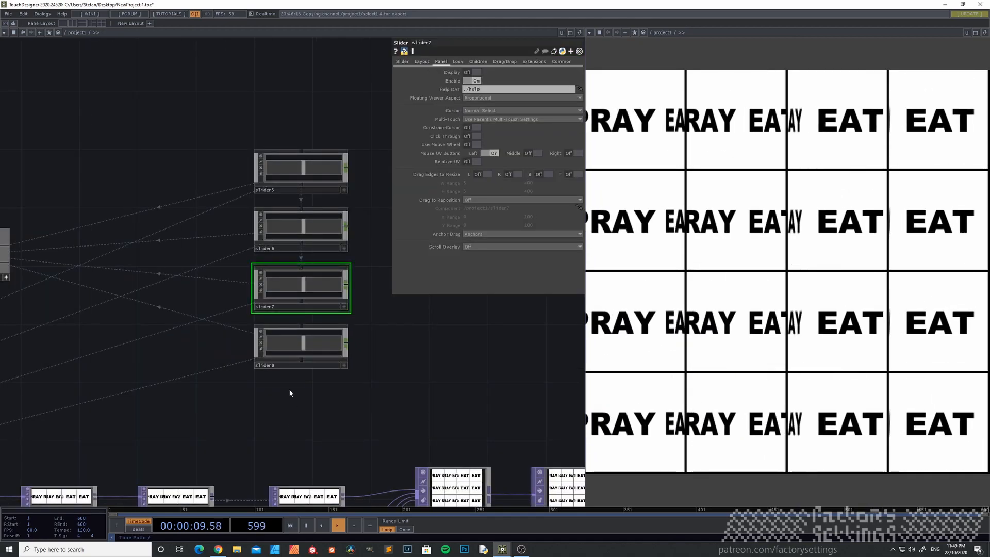
Recheck the math1 settings inside slider7.
{"action": "left_click", "coordinate": [322, 345]}
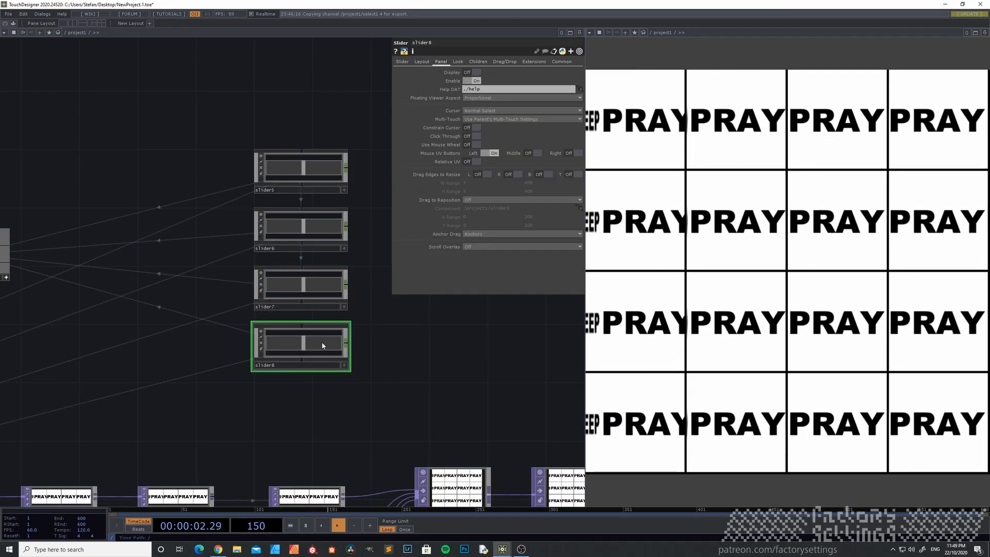
{"action": "key", "text": "i"}
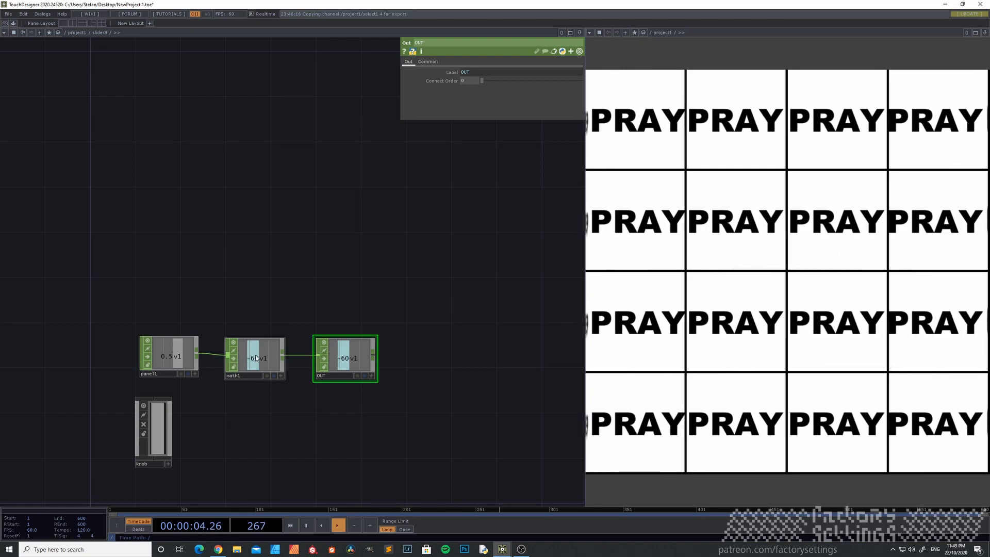
{"action": "key", "text": "u"}
{"action": "left_click", "coordinate": [300, 290]}
{"action": "key", "text": "i"}
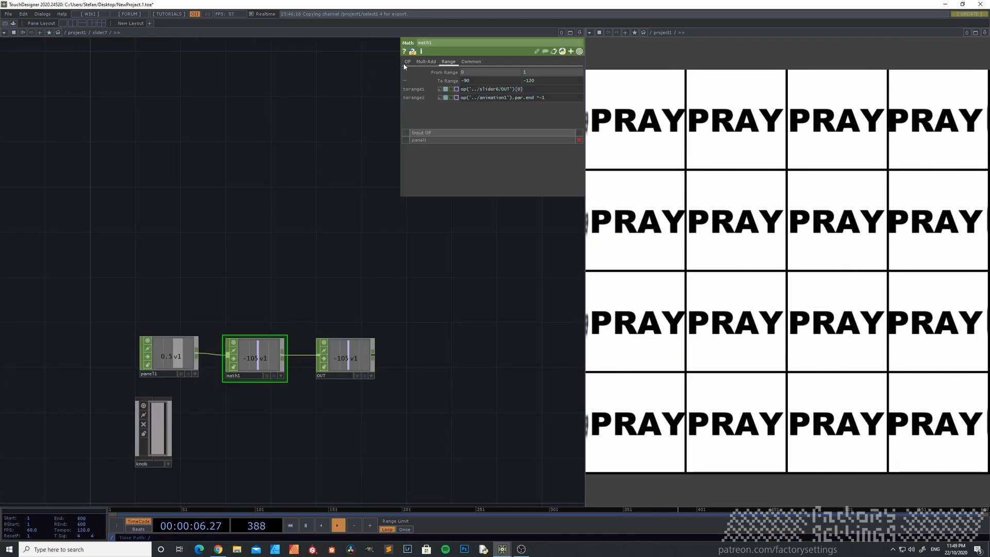
Inside slider8, turn on math1's integer rounding and set its lower To Range to op('../slider7/OUT')[0].
{"action": "key", "text": "u"}
{"action": "left_click", "coordinate": [312, 339]}
{"action": "key", "text": "i"}
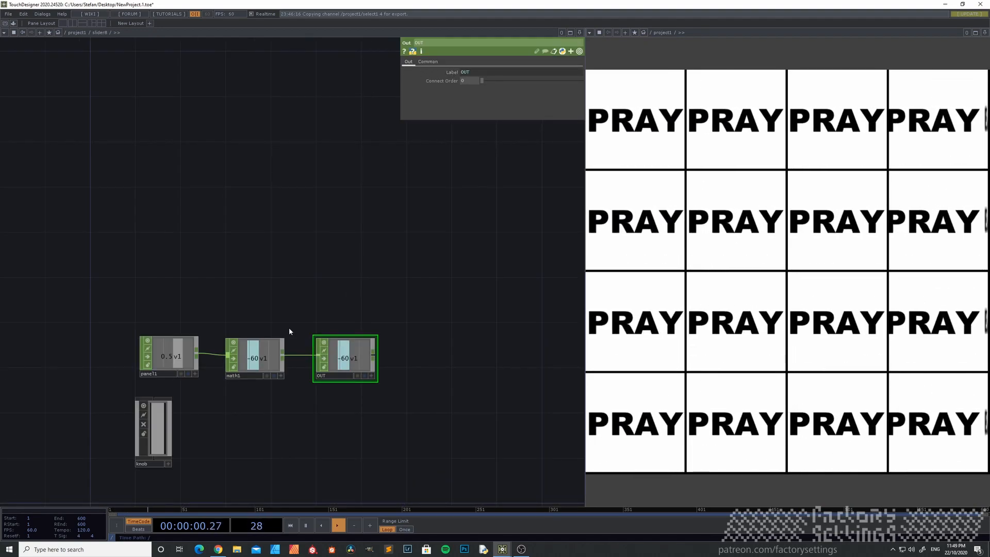
{"action": "left_click", "coordinate": [278, 345]}
{"action": "left_click", "coordinate": [426, 61]}
{"action": "left_click", "coordinate": [490, 107]}
{"action": "left_click", "coordinate": [467, 62]}
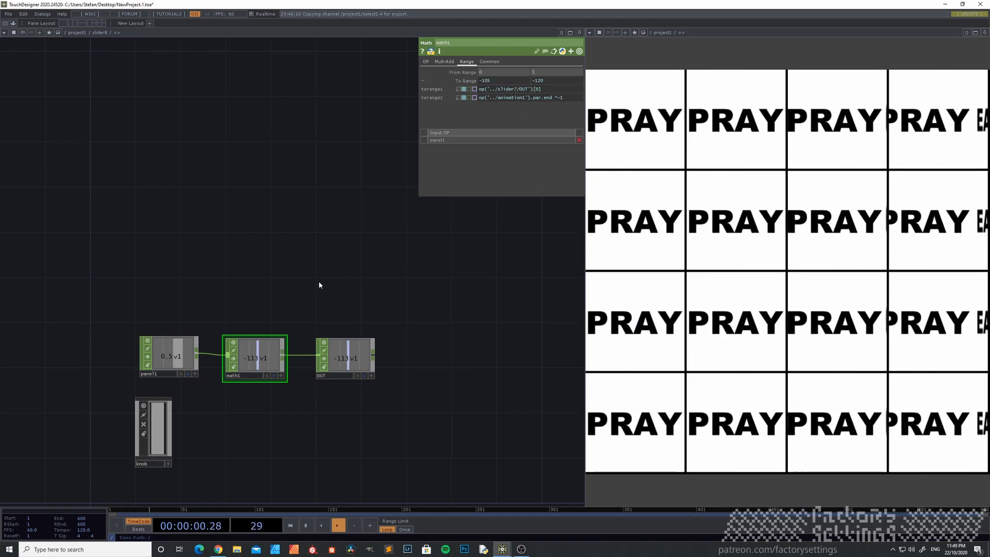
{"action": "key", "text": "u"}
Make slider5 to slider8 interactive and move all four handles to their minimum.
{"action": "left_click_drag", "start_coordinate": [370, 397], "coordinate": [277, 169]}
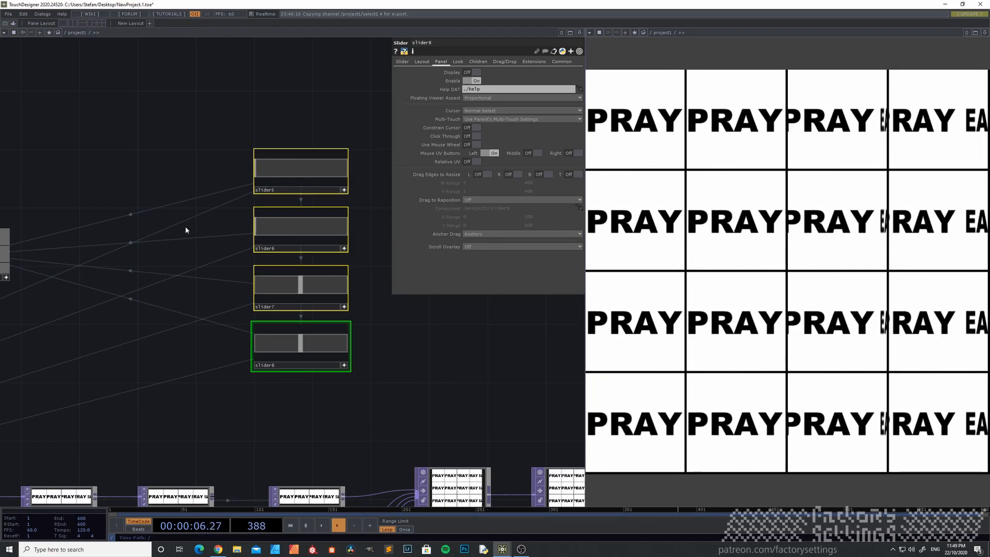
{"action": "left_click_drag", "start_coordinate": [300, 285], "coordinate": [165, 302]}
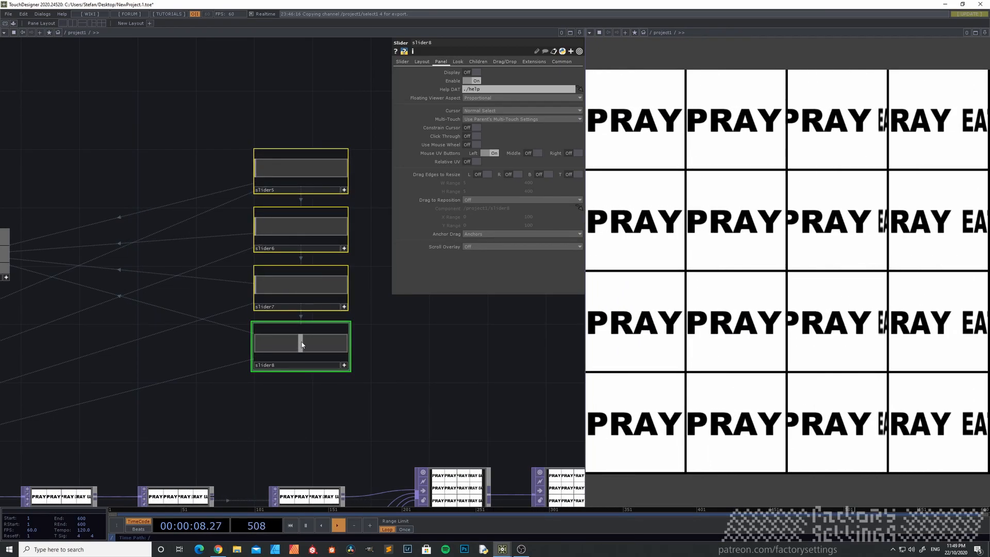
{"action": "left_click_drag", "start_coordinate": [333, 388], "coordinate": [351, 333]}
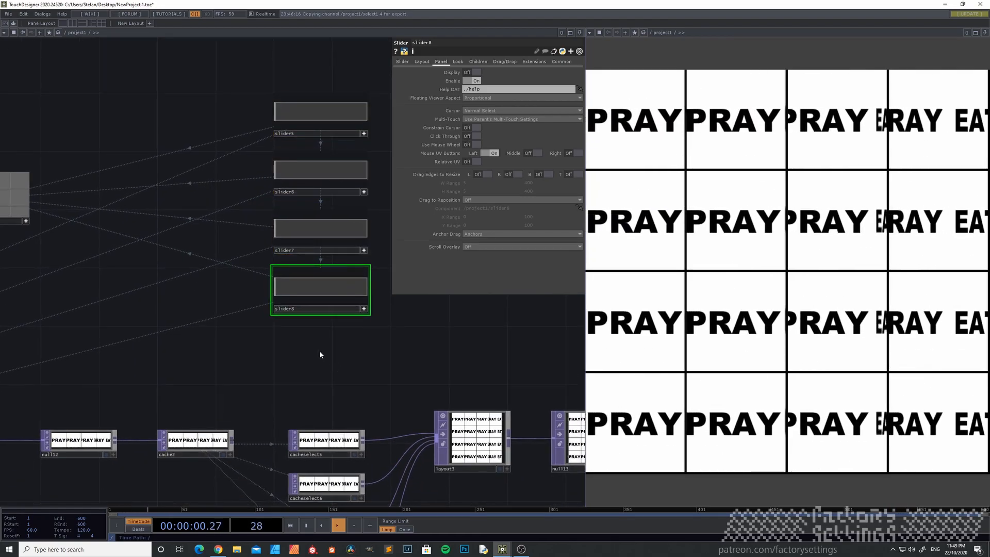
Link select1's channels 5 and 6 as CHOP references to the Cache Index of cacheselect5 and cacheselect6.
{"action": "left_click_drag", "start_coordinate": [244, 352], "coordinate": [423, 356]}
{"action": "left_click_drag", "start_coordinate": [461, 438], "coordinate": [409, 397]}
{"action": "left_click_drag", "start_coordinate": [380, 340], "coordinate": [297, 270]}
{"action": "left_click", "coordinate": [382, 326]}
{"action": "left_click_drag", "start_coordinate": [106, 112], "coordinate": [462, 100]}
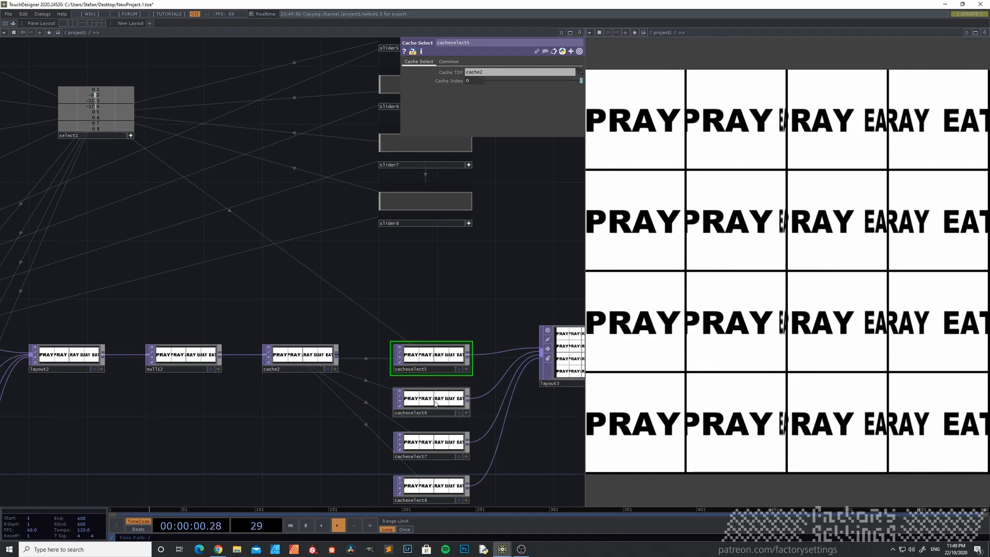
{"action": "left_click_drag", "start_coordinate": [113, 118], "coordinate": [112, 118]}
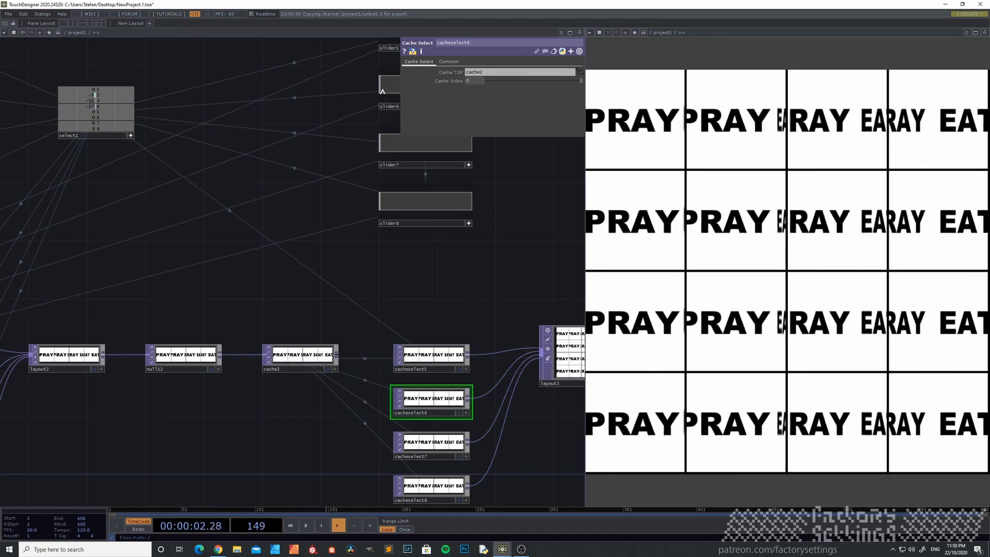
{"action": "left_click", "coordinate": [479, 84]}
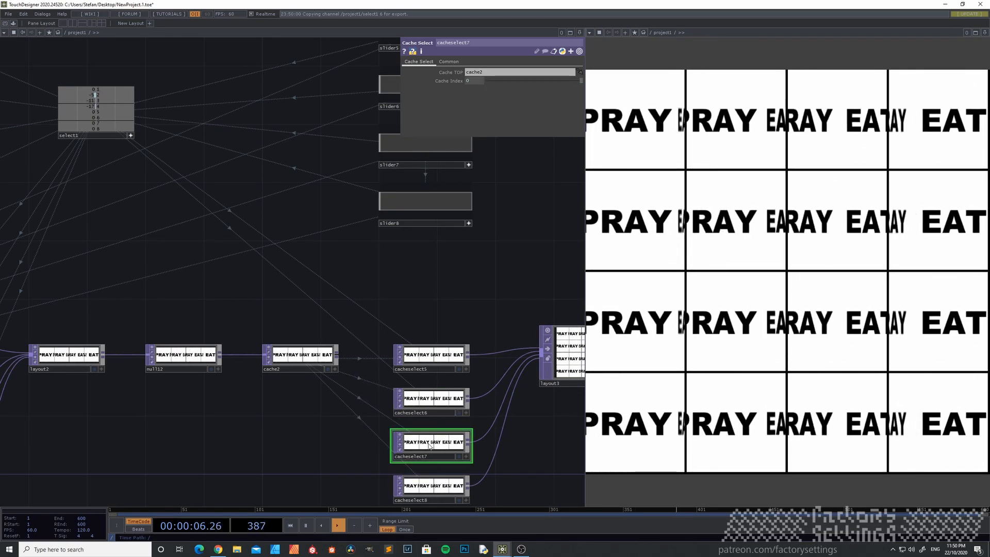
Link select1's channels 7 and 8 as CHOP references to the Cache Index of cacheselect7 and cacheselect8.
{"action": "left_click_drag", "start_coordinate": [110, 126], "coordinate": [431, 70]}
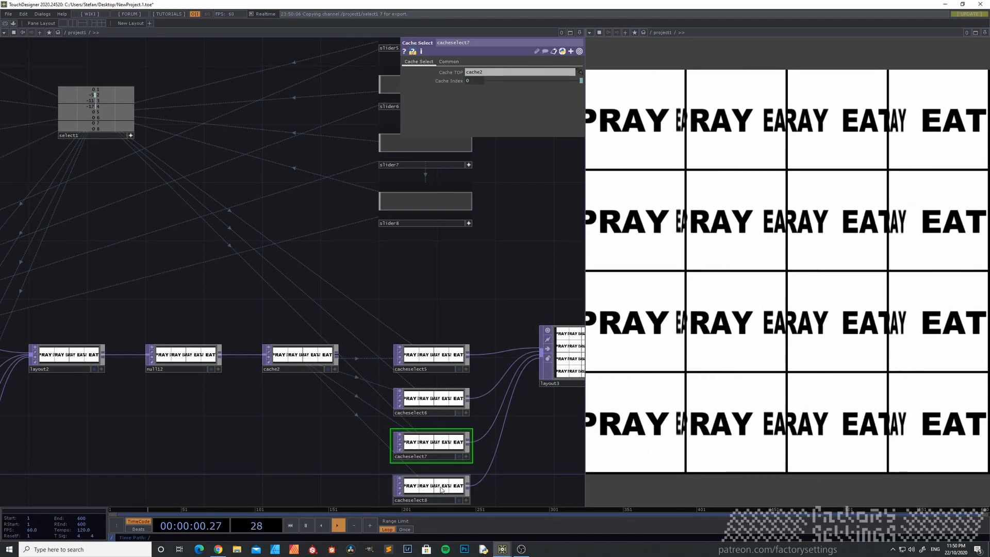
{"action": "left_click", "coordinate": [477, 77]}
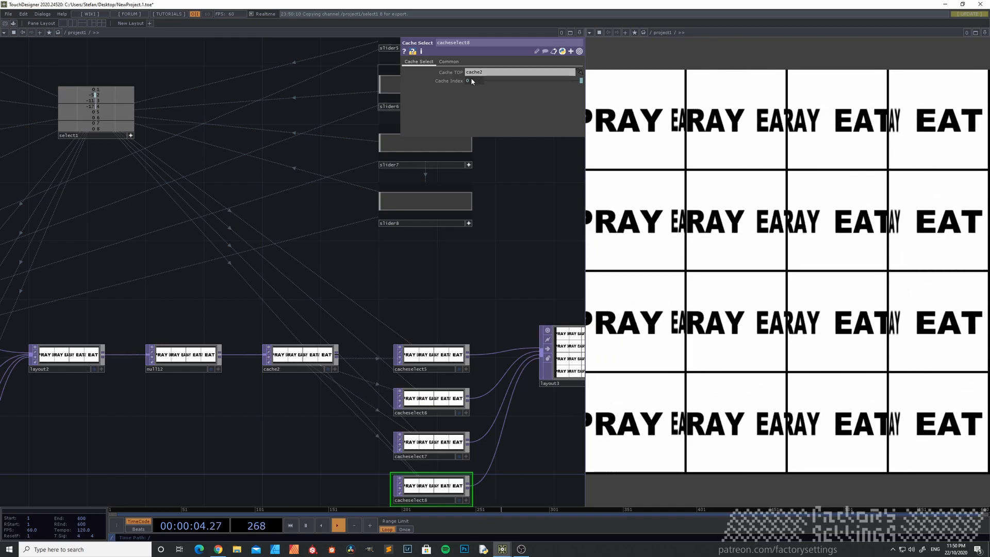
{"action": "left_click_drag", "start_coordinate": [222, 215], "coordinate": [143, 327]}
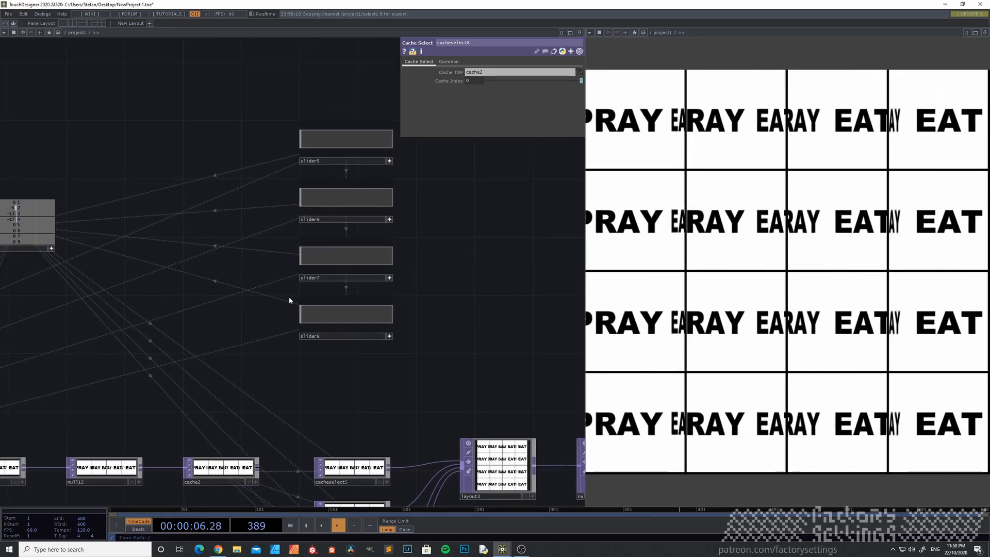
Raise the handles of slider6, slider7 and slider8 slightly above their minimum to offset the grid rows.
{"action": "scroll", "coordinate": [434, 255], "scroll_direction": "up", "scroll_amount": 2}
{"action": "left_click_drag", "start_coordinate": [433, 256], "coordinate": [407, 301]}
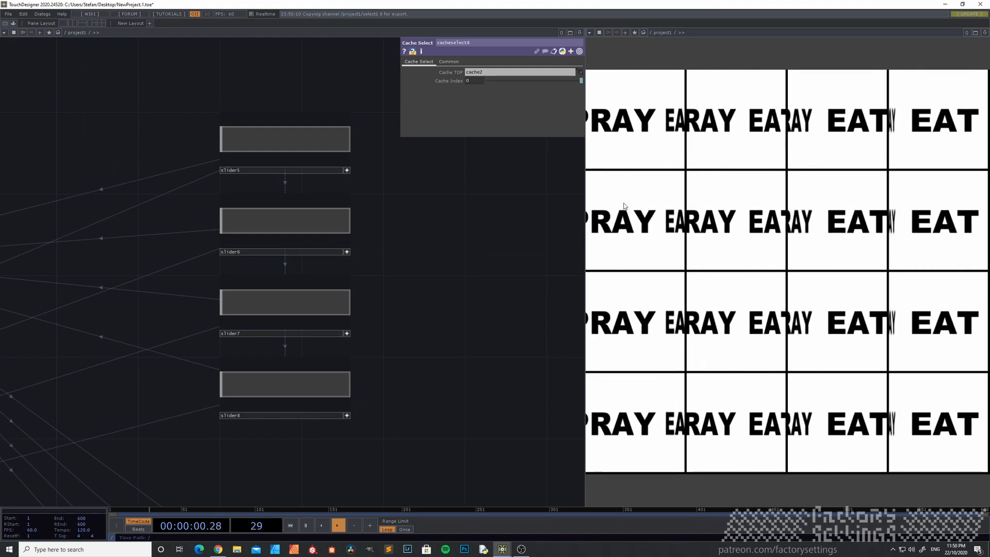
{"action": "left_click", "coordinate": [225, 223]}
{"action": "left_click", "coordinate": [225, 225]}
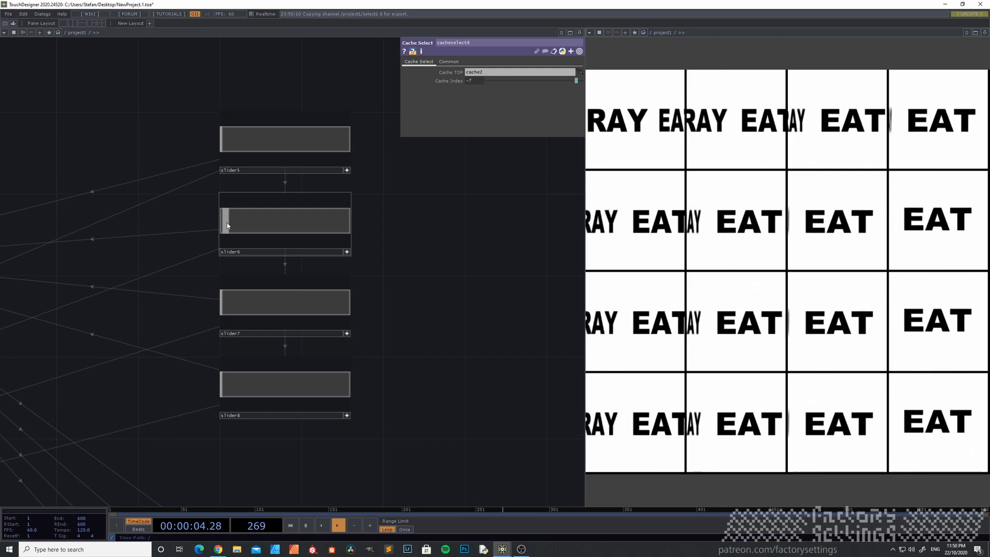
{"action": "left_click", "coordinate": [226, 304]}
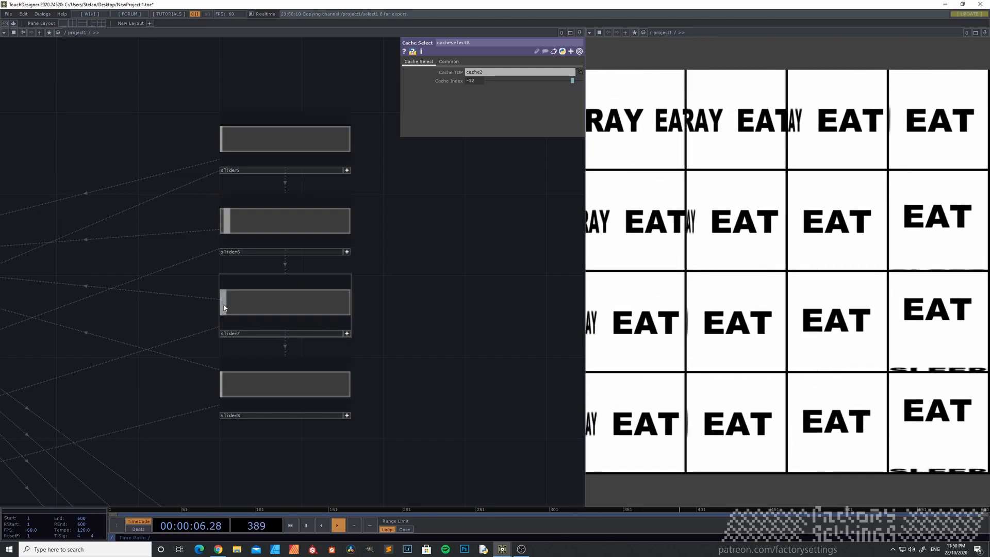
{"action": "left_click", "coordinate": [222, 382]}
{"action": "left_click_drag", "start_coordinate": [223, 382], "coordinate": [226, 382]}
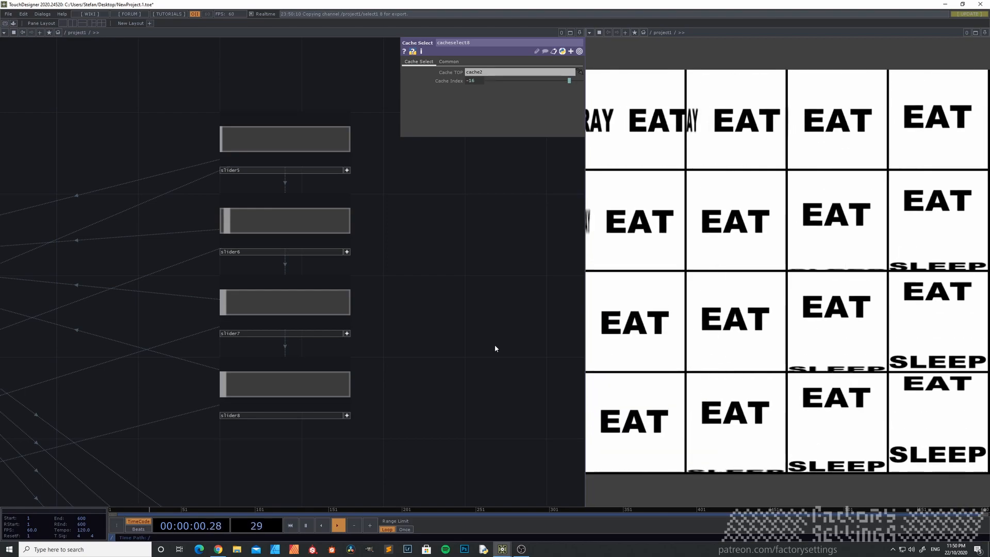
Examine the reference movie Cache_eat_pray_sleep in its node viewer and switch that viewer off again.
{"action": "scroll", "coordinate": [494, 345], "scroll_direction": "down", "scroll_amount": 4}
{"action": "left_click_drag", "start_coordinate": [278, 503], "coordinate": [503, 308]}
{"action": "left_click_drag", "start_coordinate": [35, 436], "coordinate": [243, 402]}
{"action": "left_click_drag", "start_coordinate": [327, 338], "coordinate": [554, 254]}
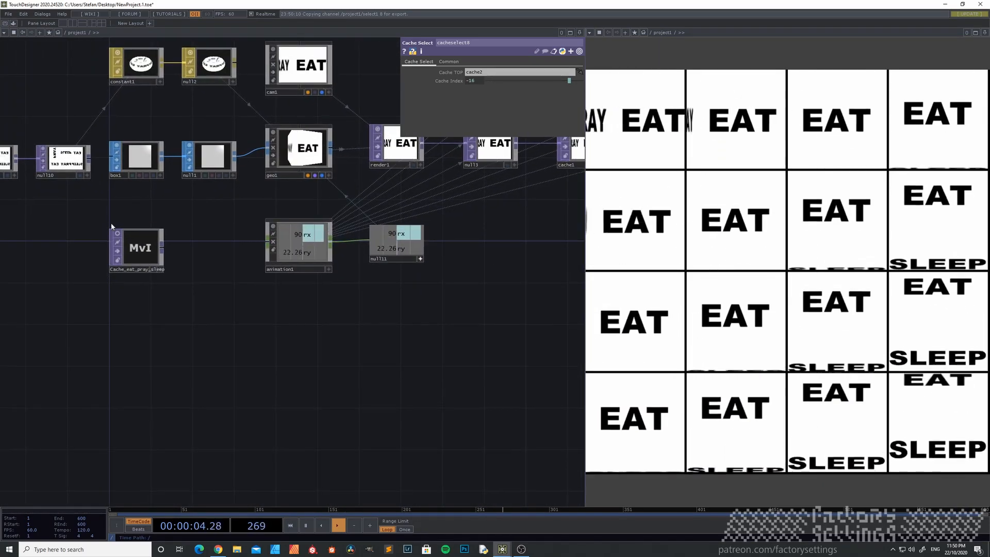
{"action": "scroll", "coordinate": [103, 235], "scroll_direction": "up", "scroll_amount": 6}
{"action": "scroll", "coordinate": [175, 248], "scroll_direction": "up", "scroll_amount": 1}
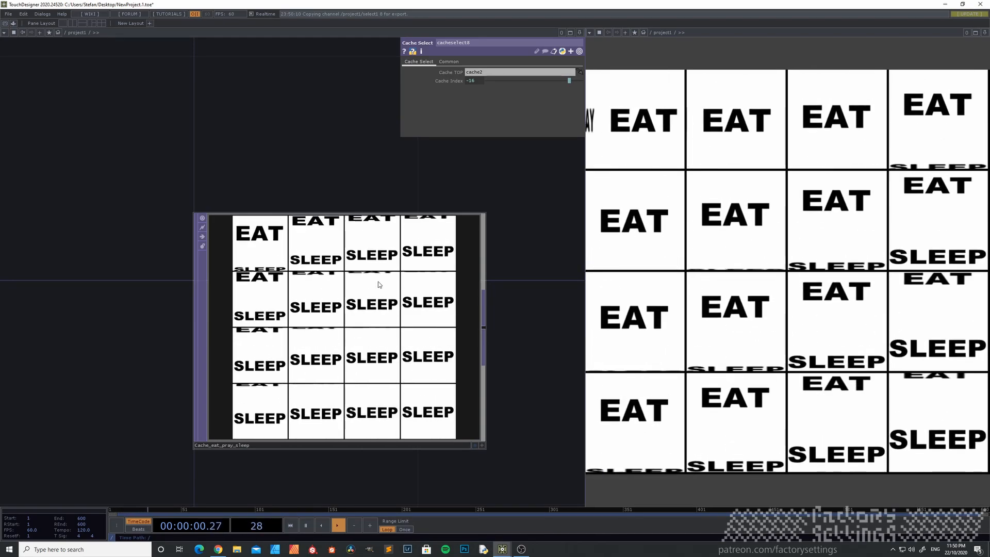
{"action": "left_click", "coordinate": [203, 219]}
Fine-tune the row sliders slider6 to slider8 and the column sliders slider2 to slider4 for slightly larger cache offsets.
{"action": "scroll", "coordinate": [325, 242], "scroll_direction": "down", "scroll_amount": 4}
{"action": "left_click_drag", "start_coordinate": [393, 260], "coordinate": [17, 353]}
{"action": "left_click_drag", "start_coordinate": [441, 273], "coordinate": [121, 343]}
{"action": "scroll", "coordinate": [211, 352], "scroll_direction": "down", "scroll_amount": 3}
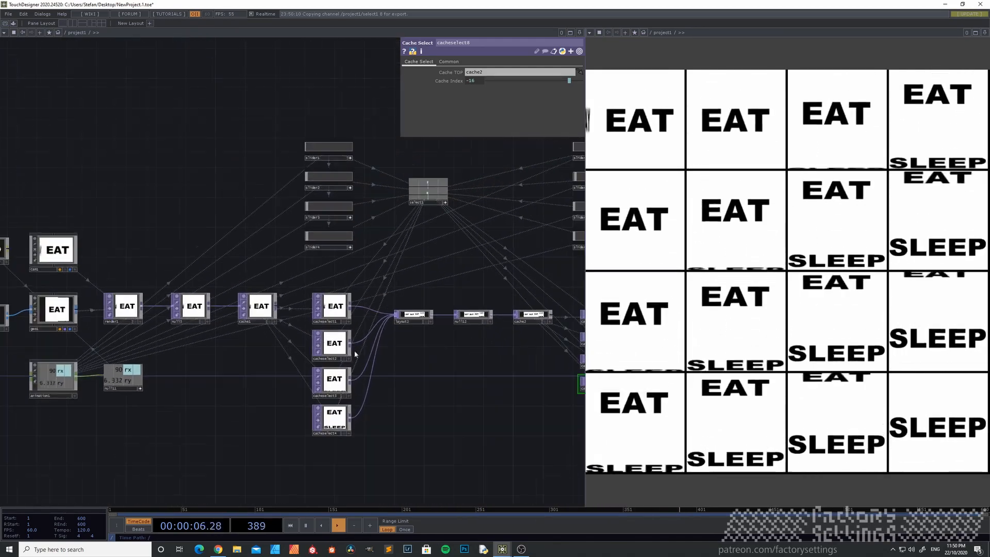
{"action": "left_click_drag", "start_coordinate": [381, 286], "coordinate": [210, 359]}
{"action": "scroll", "coordinate": [435, 335], "scroll_direction": "up", "scroll_amount": 2}
{"action": "left_click_drag", "start_coordinate": [410, 340], "coordinate": [366, 367]}
{"action": "scroll", "coordinate": [350, 237], "scroll_direction": "up", "scroll_amount": 2}
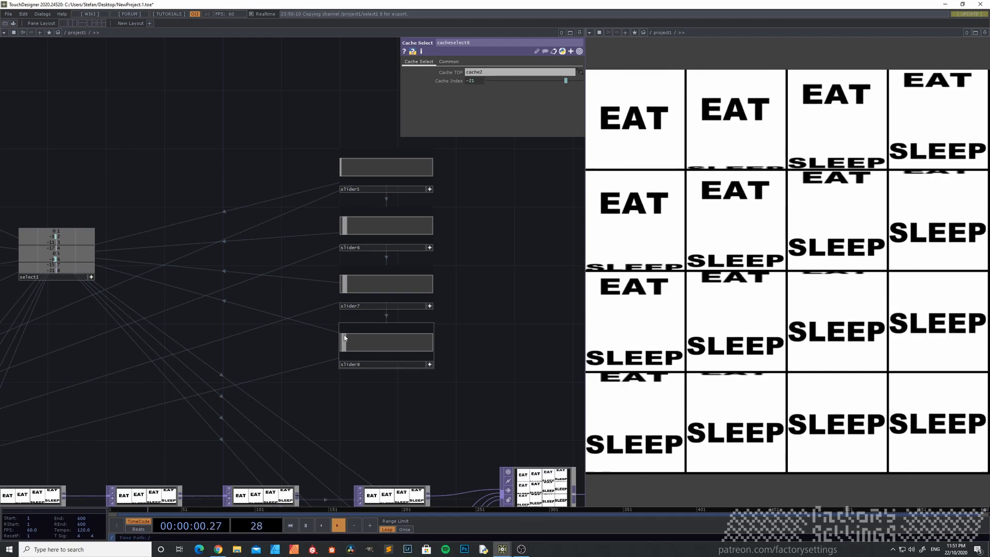
{"action": "left_click_drag", "start_coordinate": [164, 174], "coordinate": [447, 179]}
{"action": "left_click_drag", "start_coordinate": [99, 215], "coordinate": [177, 204]}
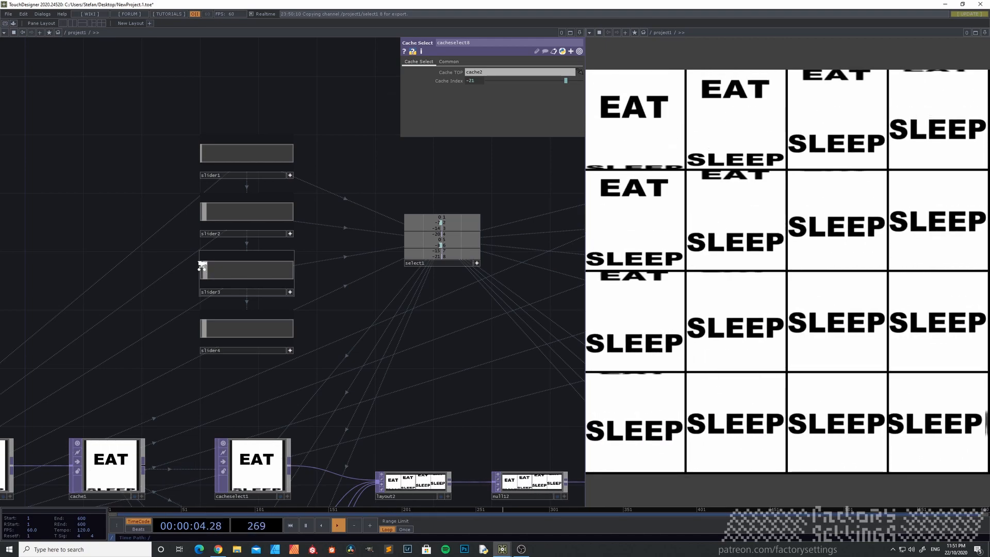
Open animation1 for editing and show its rx and ry curves together in the Channel Editor.
{"action": "scroll", "coordinate": [204, 268], "scroll_direction": "down", "scroll_amount": 3}
{"action": "left_click_drag", "start_coordinate": [204, 268], "coordinate": [335, 218]}
{"action": "left_click_drag", "start_coordinate": [107, 426], "coordinate": [169, 396]}
{"action": "left_click", "coordinate": [295, 358]}
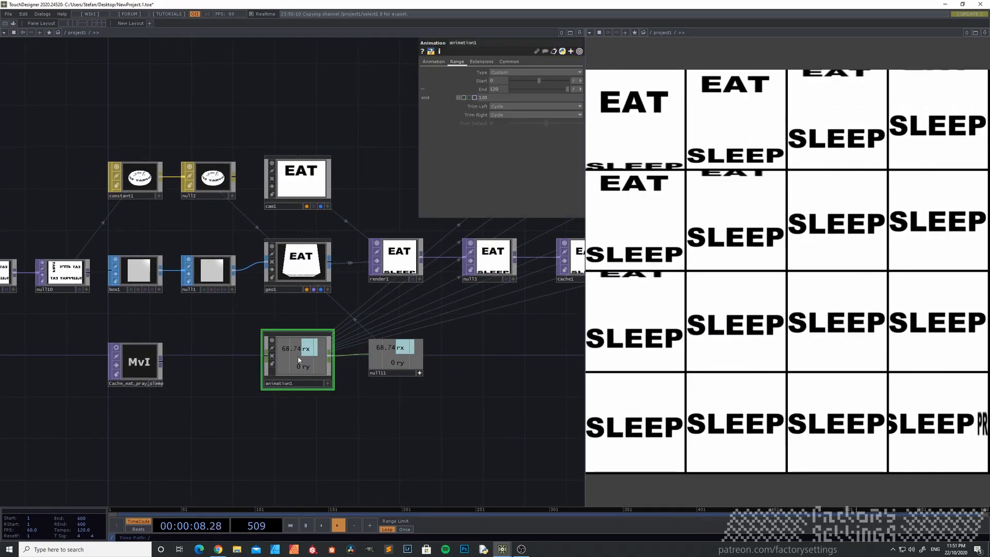
{"action": "right_click", "coordinate": [303, 360]}
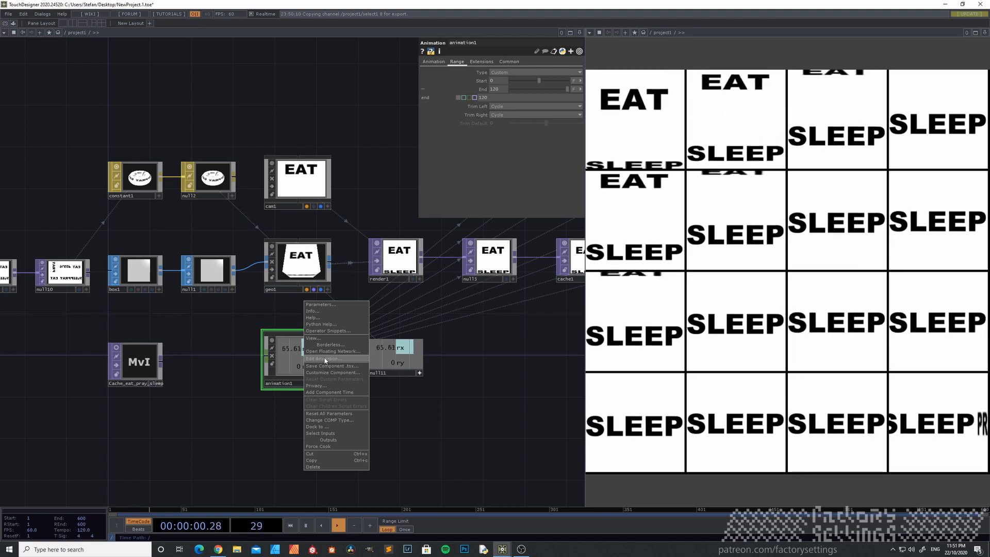
{"action": "left_click", "coordinate": [326, 359]}
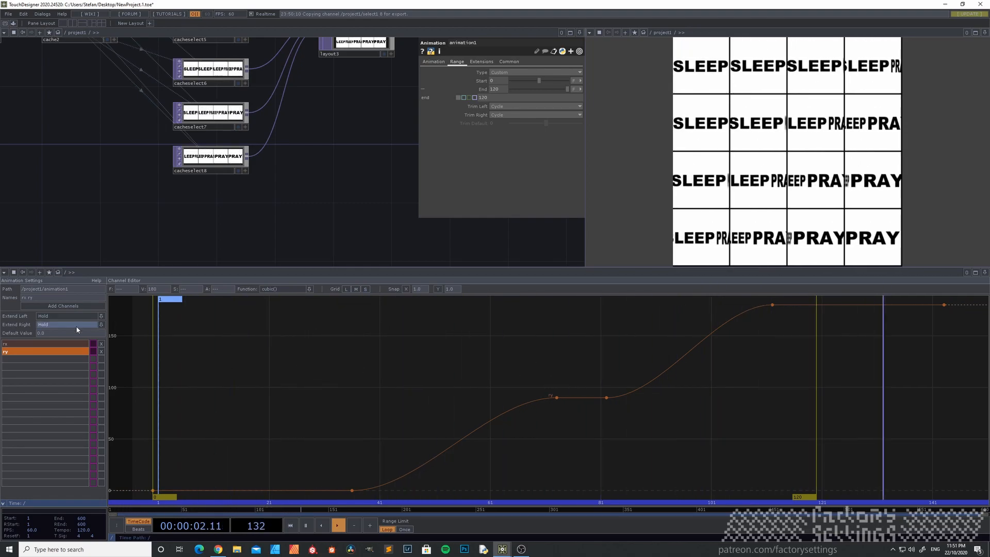
{"action": "left_click", "coordinate": [41, 344]}
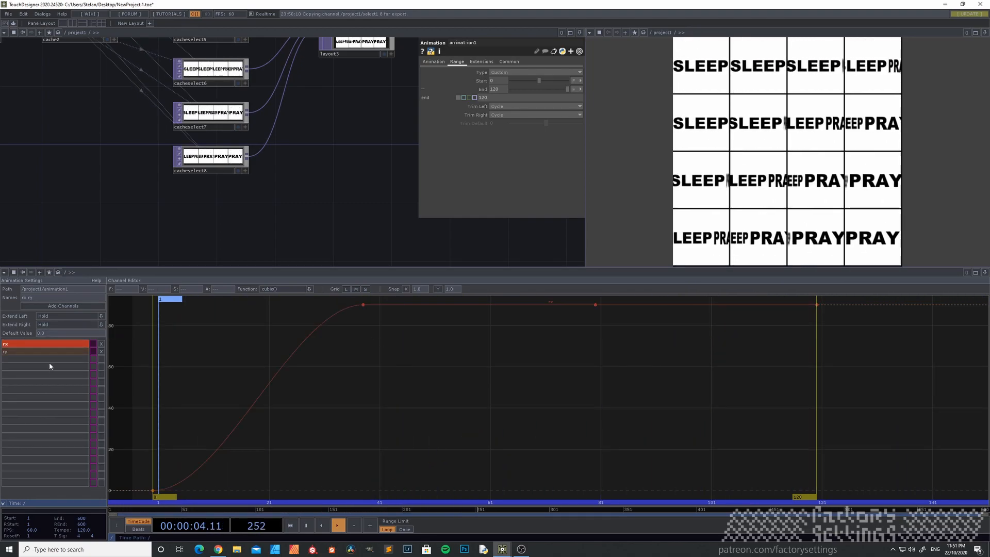
{"action": "left_click", "coordinate": [40, 352], "text": "ctrl"}
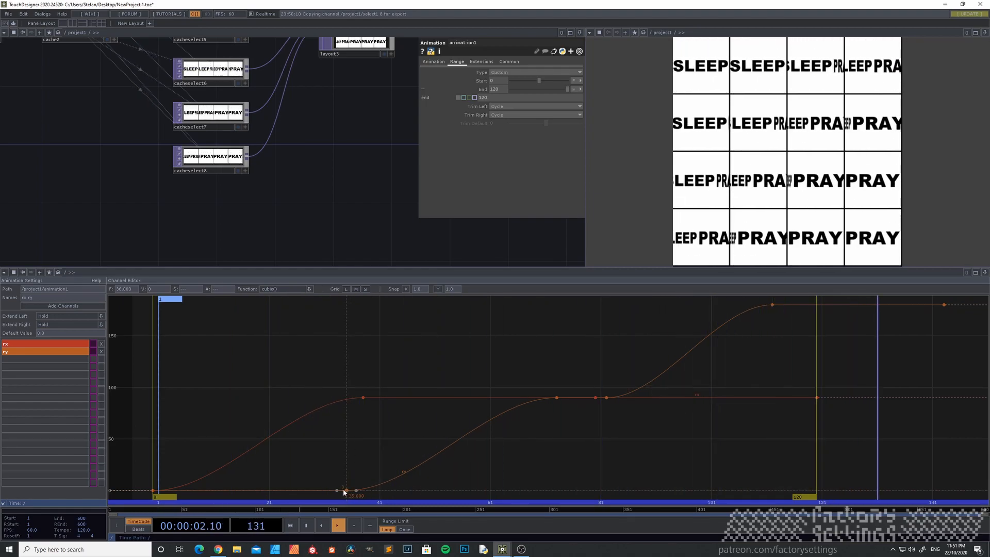
Retime ry's first key to frame 30, the second to about 69, and the next two to 85 and about 115, and close the Channel Editor.
{"action": "left_click_drag", "start_coordinate": [344, 489], "coordinate": [328, 488]}
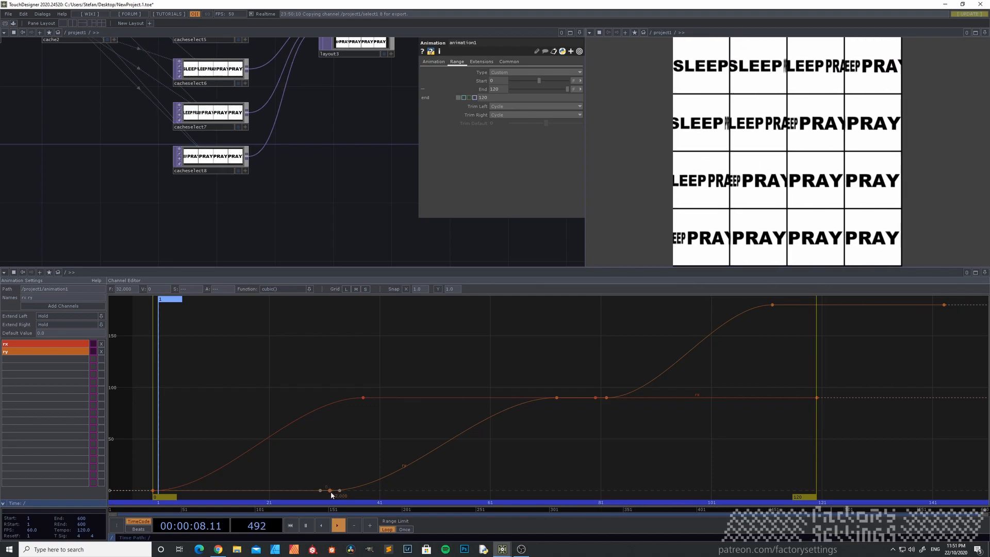
{"action": "left_click_drag", "start_coordinate": [556, 398], "coordinate": [535, 401]}
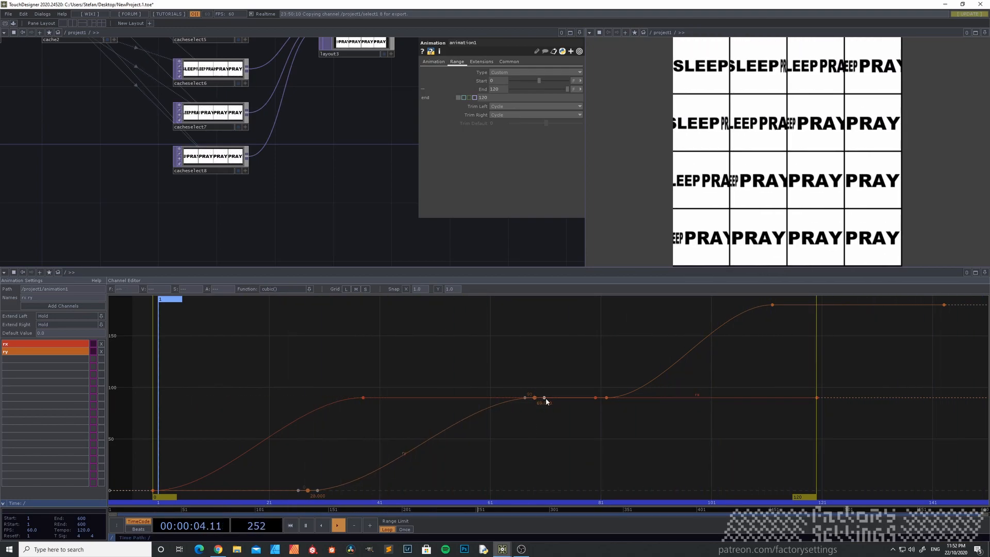
{"action": "left_click", "coordinate": [606, 398]}
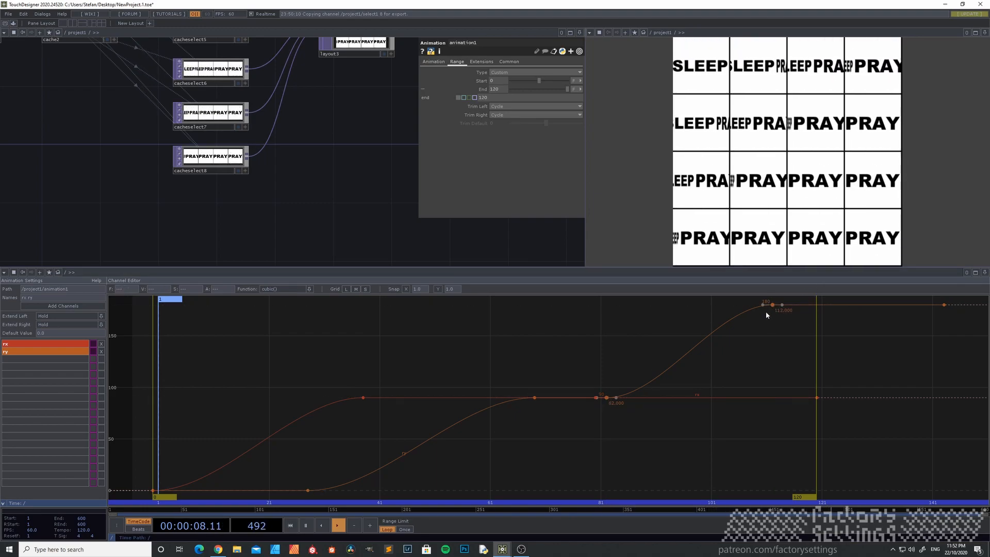
{"action": "left_click_drag", "start_coordinate": [772, 305], "coordinate": [756, 309]}
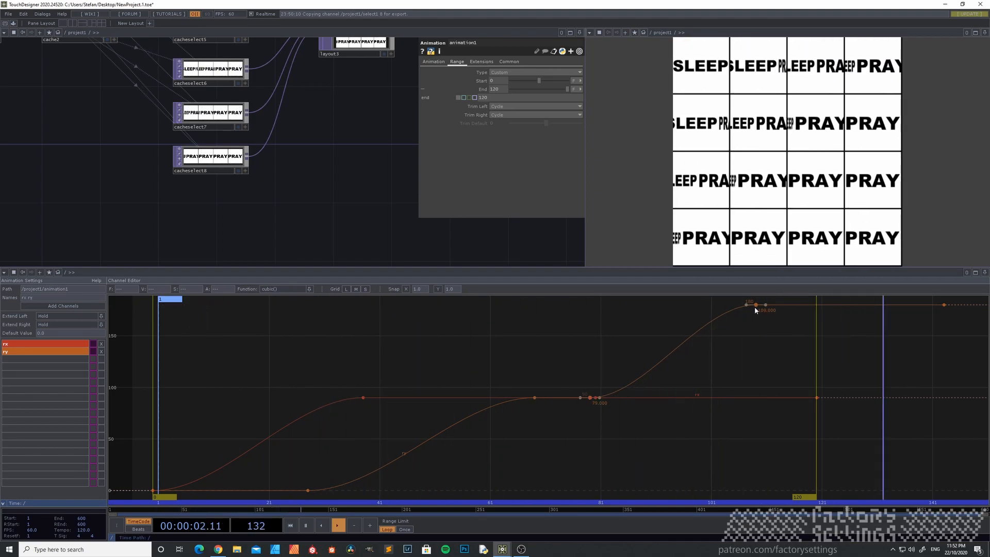
{"action": "left_click_drag", "start_coordinate": [756, 306], "coordinate": [776, 302]}
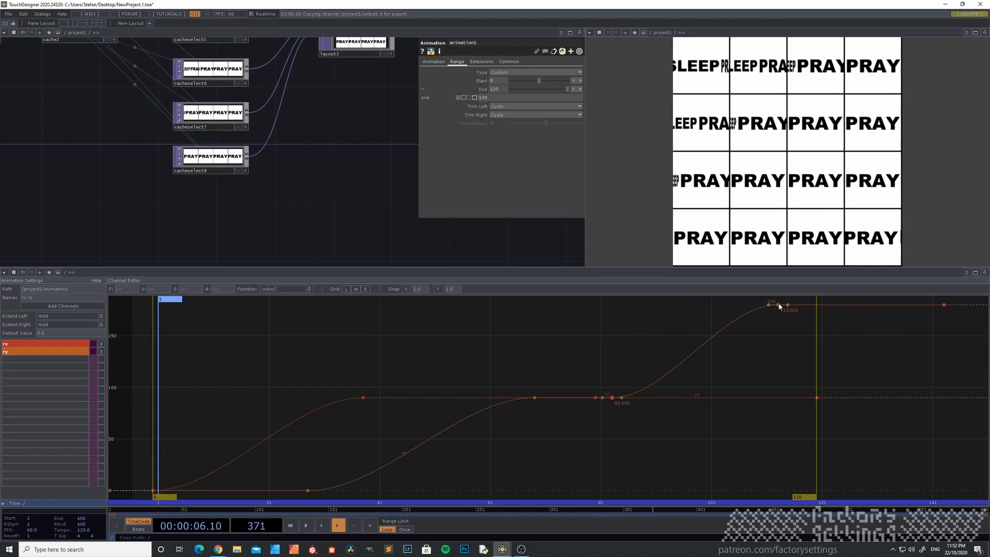
{"action": "left_click_drag", "start_coordinate": [308, 490], "coordinate": [318, 490], "text": "shift"}
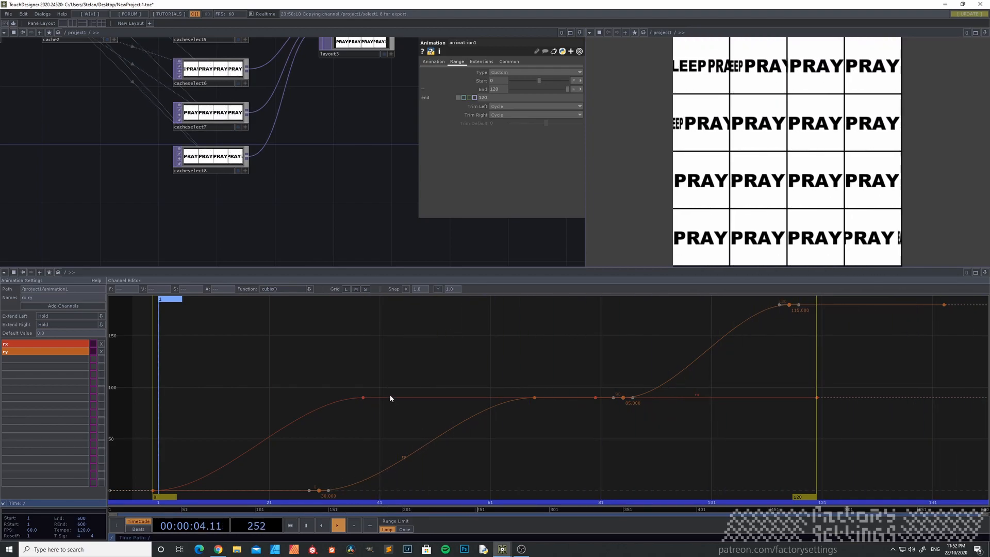
{"action": "left_click", "coordinate": [985, 273]}
{"action": "left_click", "coordinate": [945, 329]}
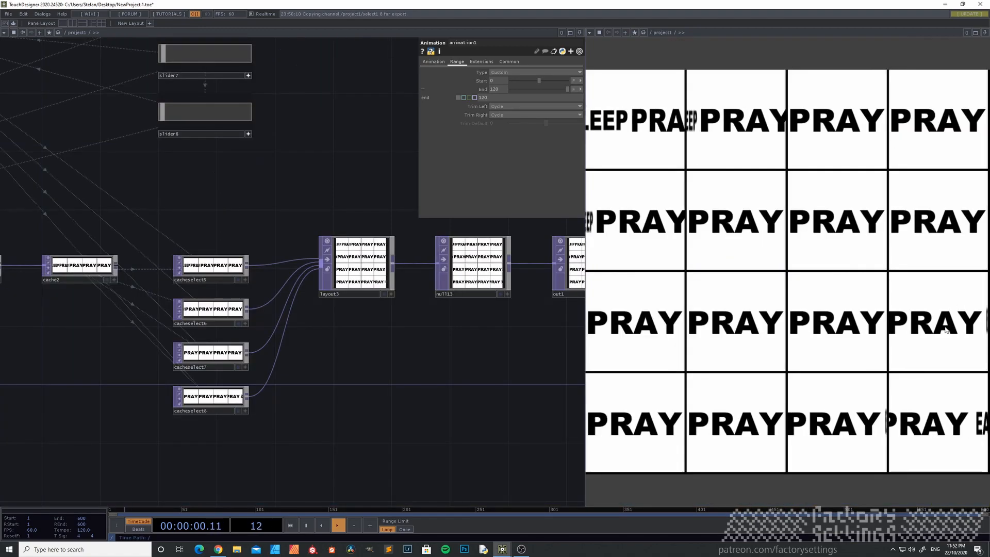
Select all six EAT/PRAY/SLEEP text nodes and set their font color to white and their background color to black.
{"action": "scroll", "coordinate": [477, 380], "scroll_direction": "down", "scroll_amount": 5}
{"action": "left_click_drag", "start_coordinate": [325, 401], "coordinate": [461, 388]}
{"action": "left_click_drag", "start_coordinate": [215, 407], "coordinate": [374, 408]}
{"action": "left_click_drag", "start_coordinate": [157, 429], "coordinate": [408, 353]}
{"action": "scroll", "coordinate": [242, 432], "scroll_direction": "up", "scroll_amount": 3}
{"action": "left_click_drag", "start_coordinate": [118, 146], "coordinate": [190, 438]}
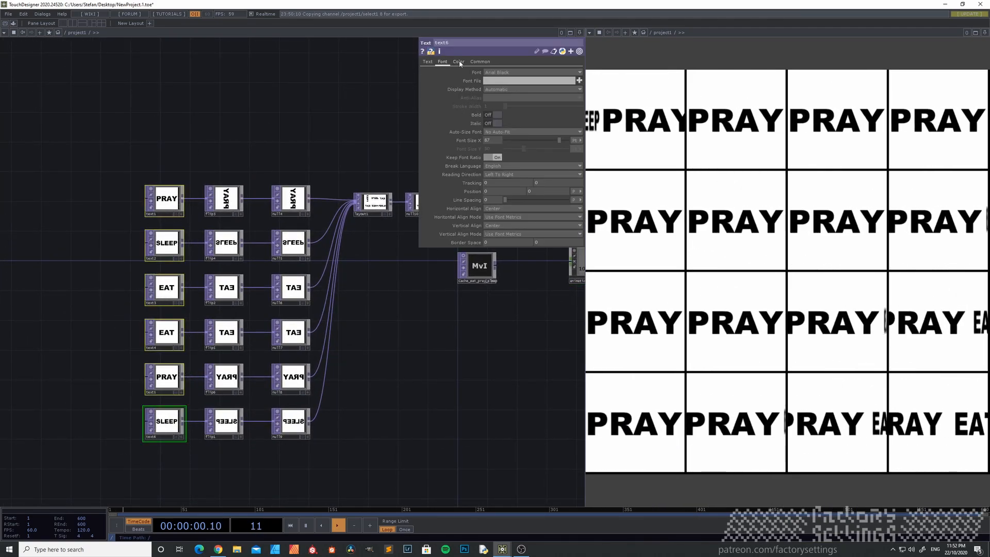
{"action": "left_click", "coordinate": [459, 61]}
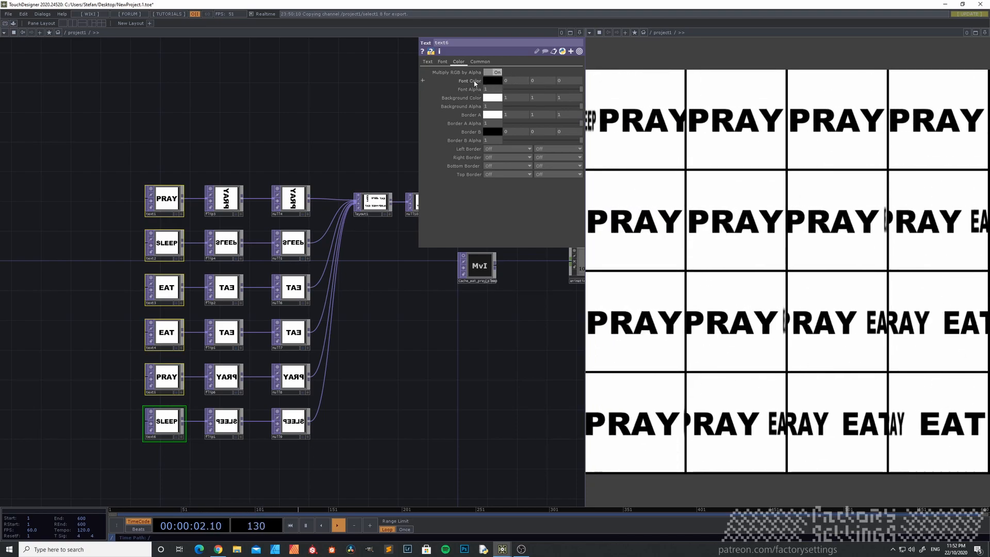
{"action": "middle_click_drag", "start_coordinate": [473, 81], "coordinate": [473, 66]}
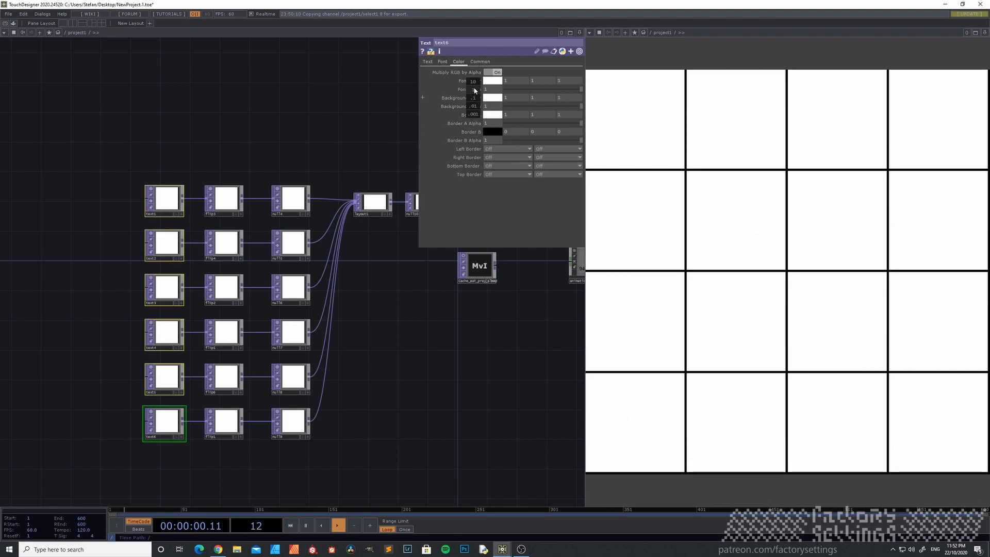
{"action": "middle_click_drag", "start_coordinate": [467, 89], "coordinate": [448, 89]}
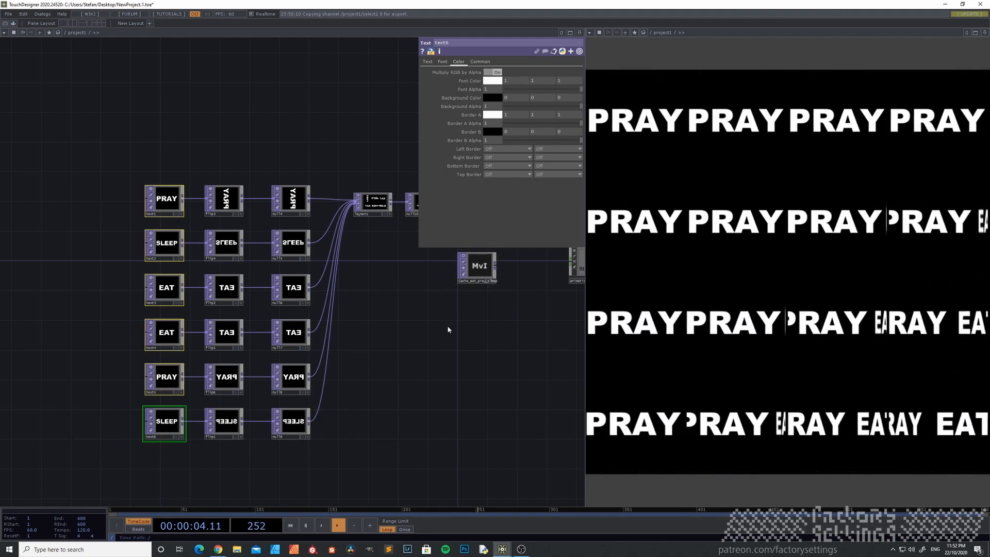
Set layout2's border color to white (1, 1, 1).
{"action": "left_click_drag", "start_coordinate": [484, 346], "coordinate": [312, 343]}
{"action": "scroll", "coordinate": [311, 343], "scroll_direction": "down", "scroll_amount": 3}
{"action": "left_click_drag", "start_coordinate": [402, 356], "coordinate": [270, 421]}
{"action": "left_click_drag", "start_coordinate": [383, 375], "coordinate": [258, 405]}
{"action": "left_click_drag", "start_coordinate": [418, 368], "coordinate": [320, 379]}
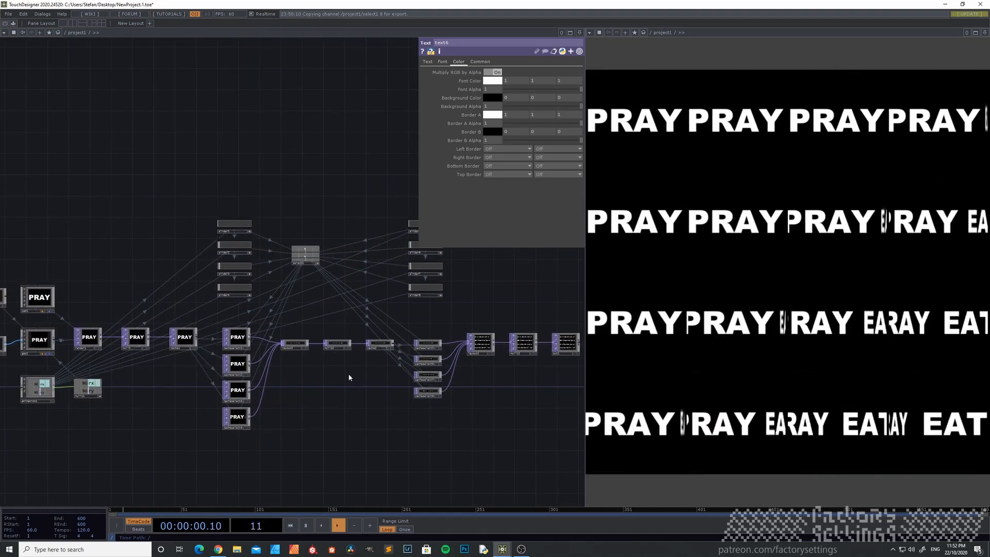
{"action": "left_click_drag", "start_coordinate": [371, 374], "coordinate": [288, 368]}
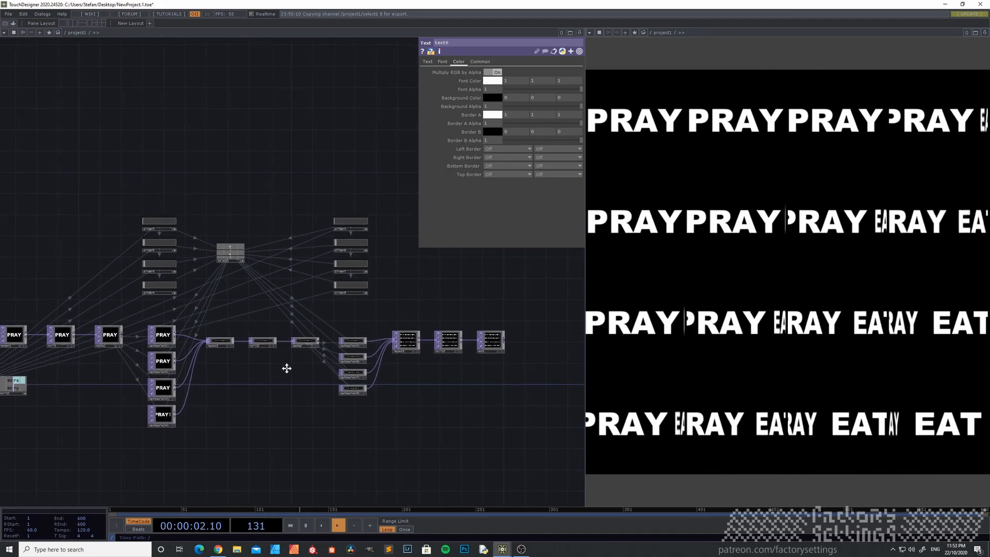
{"action": "scroll", "coordinate": [484, 347], "scroll_direction": "up", "scroll_amount": 5}
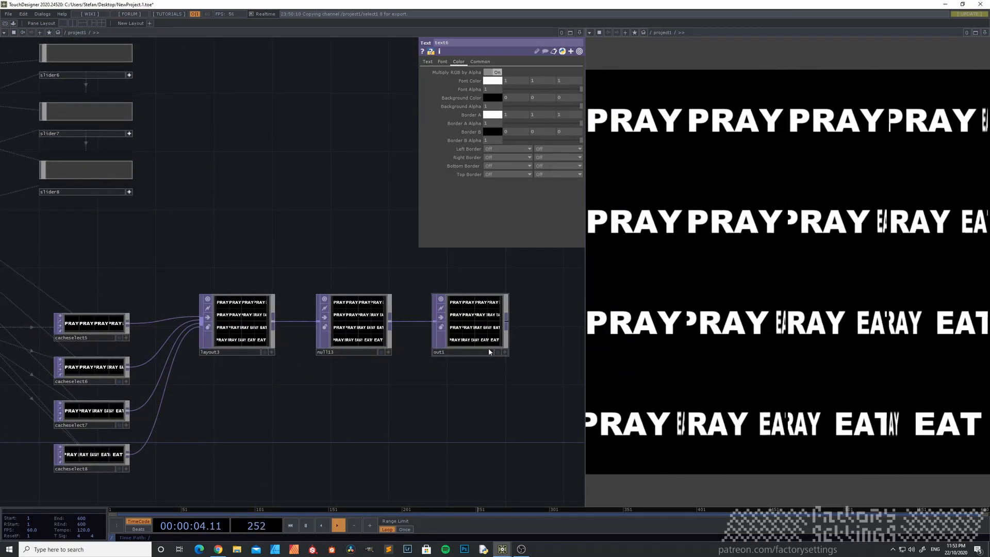
{"action": "scroll", "coordinate": [489, 349], "scroll_direction": "down", "scroll_amount": 5}
{"action": "left_click_drag", "start_coordinate": [281, 397], "coordinate": [462, 383]}
{"action": "scroll", "coordinate": [251, 336], "scroll_direction": "up", "scroll_amount": 3}
{"action": "scroll", "coordinate": [250, 335], "scroll_direction": "up", "scroll_amount": 2}
{"action": "left_click", "coordinate": [307, 316]}
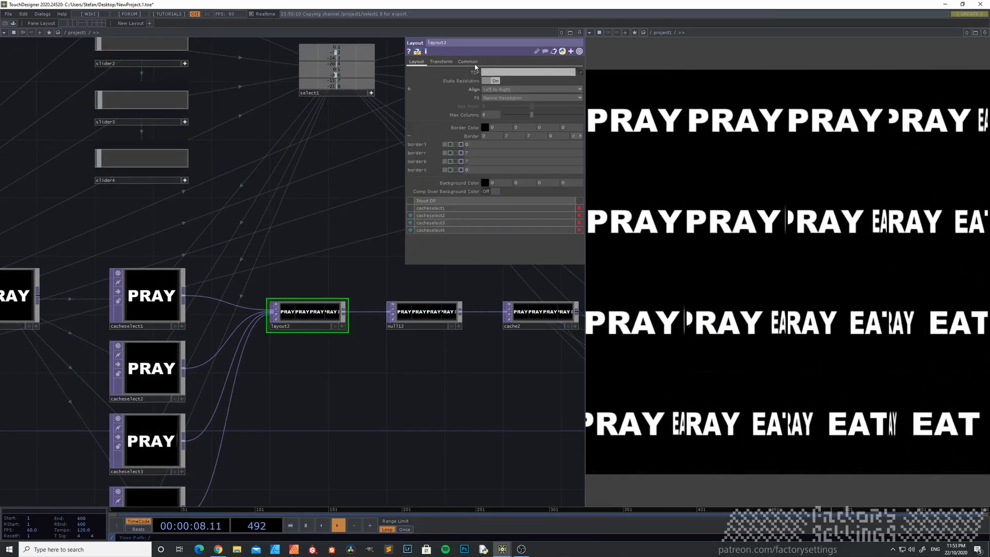
{"action": "left_click", "coordinate": [485, 127]}
{"action": "left_click", "coordinate": [536, 109]}
{"action": "left_click", "coordinate": [536, 76]}
Look over the finished network from the cube and animation nodes through the sliders and cache selects to out1.
{"action": "scroll", "coordinate": [422, 410], "scroll_direction": "down", "scroll_amount": 3}
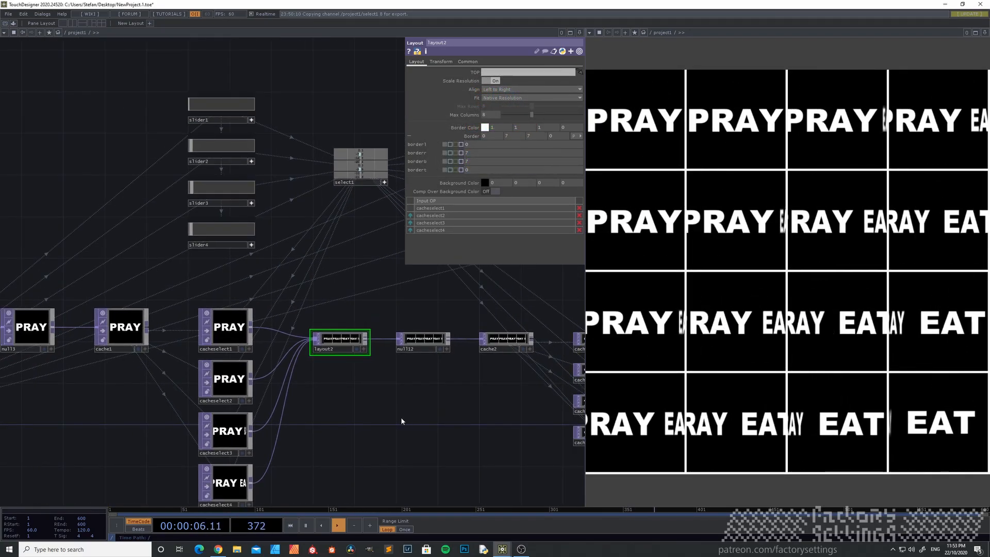
{"action": "left_click_drag", "start_coordinate": [403, 418], "coordinate": [484, 381]}
{"action": "scroll", "coordinate": [438, 393], "scroll_direction": "down", "scroll_amount": 2}
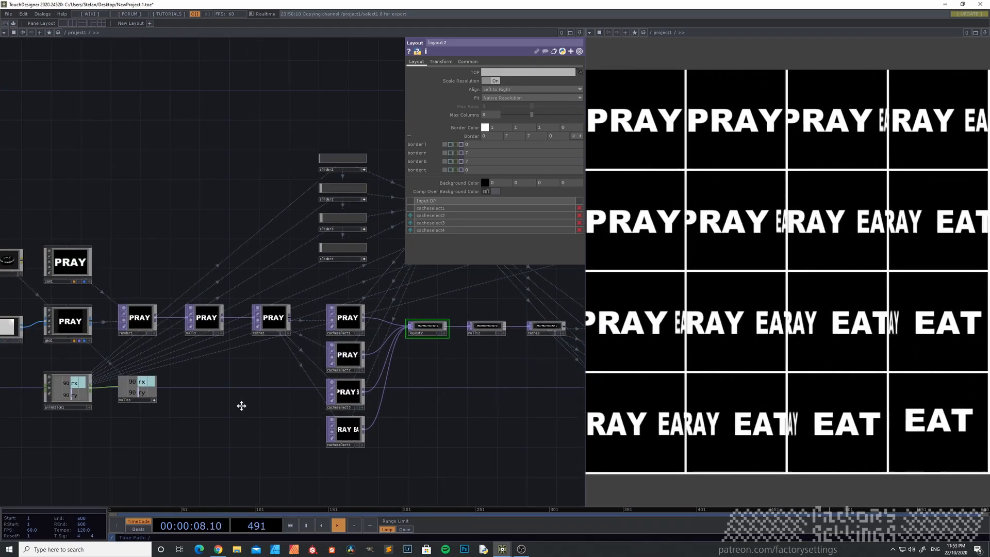
{"action": "scroll", "coordinate": [281, 399], "scroll_direction": "down", "scroll_amount": 4}
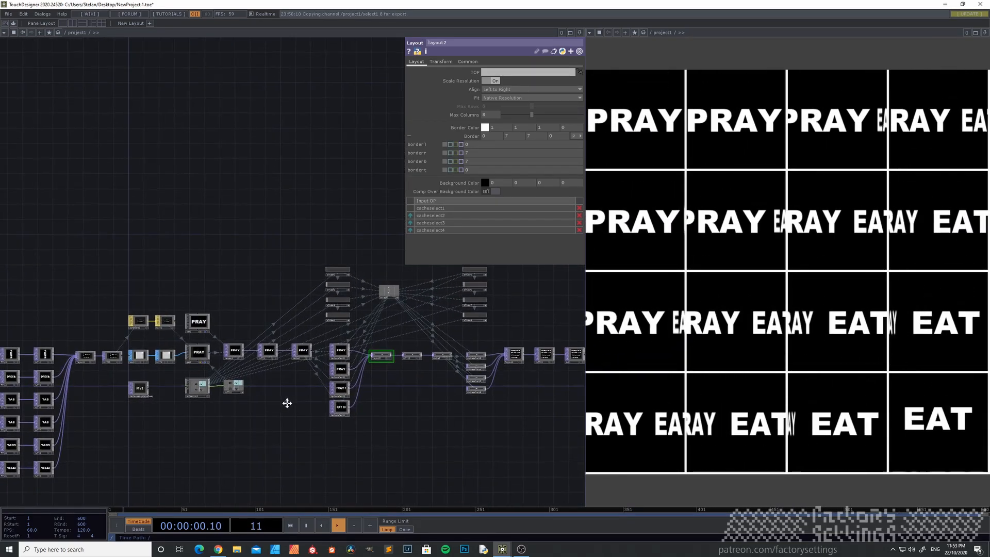
{"action": "left_click_drag", "start_coordinate": [285, 404], "coordinate": [307, 395]}
{"action": "left_click_drag", "start_coordinate": [427, 393], "coordinate": [342, 418]}
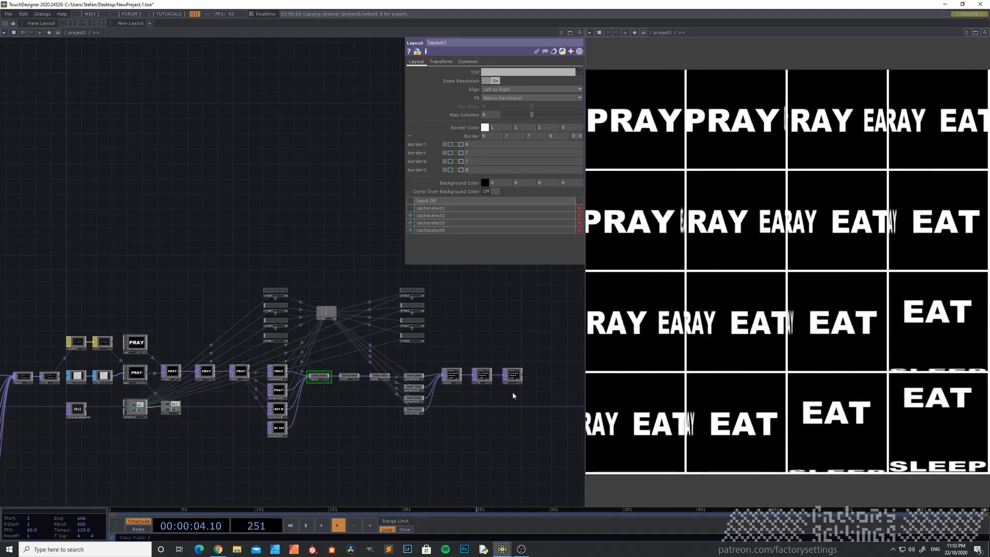
{"action": "scroll", "coordinate": [473, 412], "scroll_direction": "up", "scroll_amount": 5}
{"action": "scroll", "coordinate": [473, 414], "scroll_direction": "up", "scroll_amount": 1}
{"action": "left_click_drag", "start_coordinate": [432, 439], "coordinate": [458, 398]}
{"action": "scroll", "coordinate": [453, 429], "scroll_direction": "down", "scroll_amount": 3}
{"action": "scroll", "coordinate": [452, 428], "scroll_direction": "down", "scroll_amount": 1}
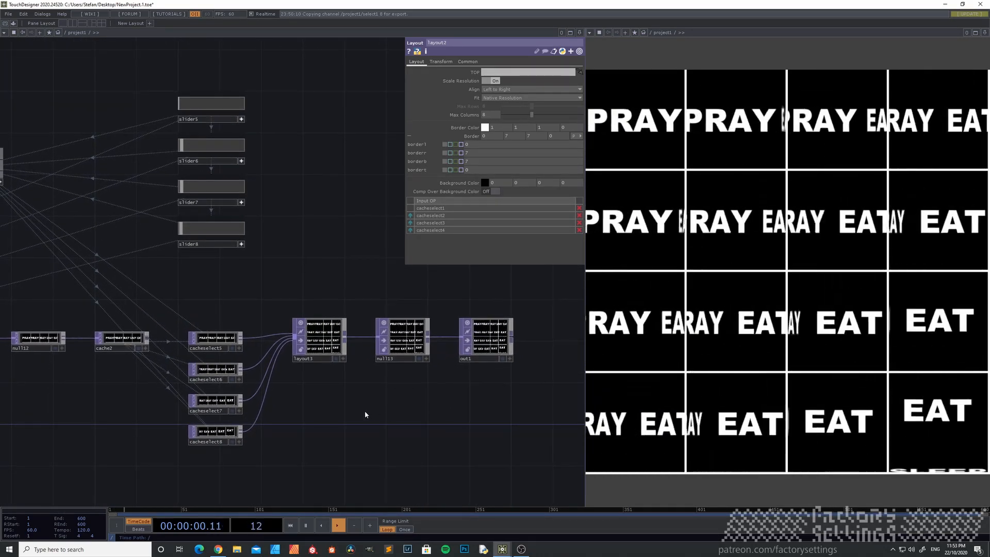
{"action": "scroll", "coordinate": [361, 416], "scroll_direction": "down", "scroll_amount": 4}
{"action": "left_click_drag", "start_coordinate": [241, 416], "coordinate": [308, 397]}
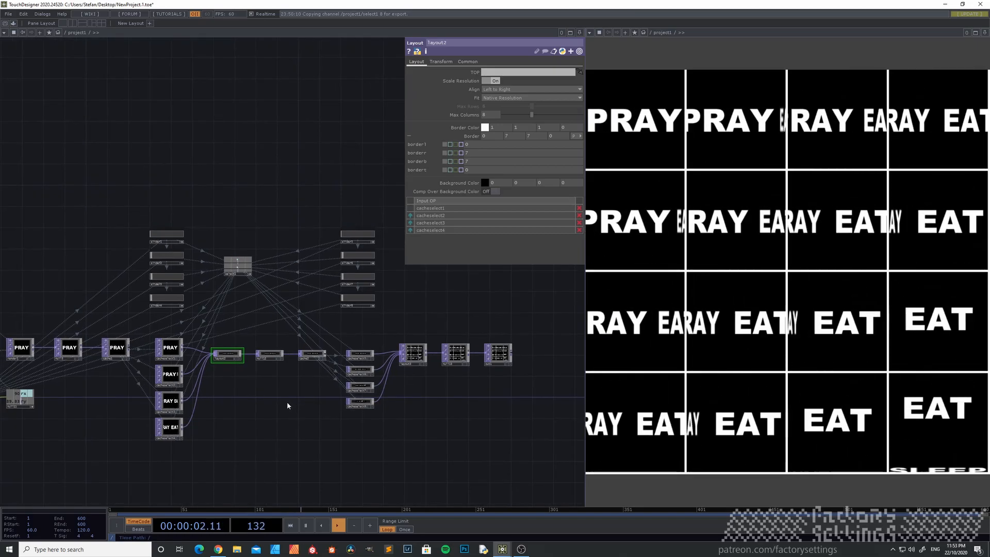
{"action": "scroll", "coordinate": [287, 404], "scroll_direction": "up", "scroll_amount": 1}
{"action": "scroll", "coordinate": [258, 399], "scroll_direction": "up", "scroll_amount": 1}
{"action": "left_click_drag", "start_coordinate": [246, 397], "coordinate": [200, 411]}
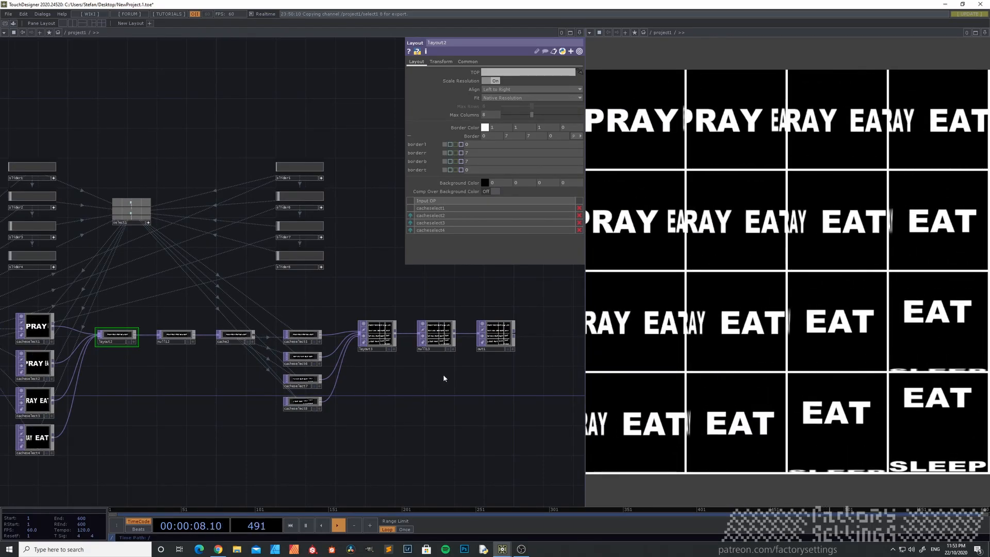
{"action": "left_click_drag", "start_coordinate": [444, 374], "coordinate": [412, 380]}
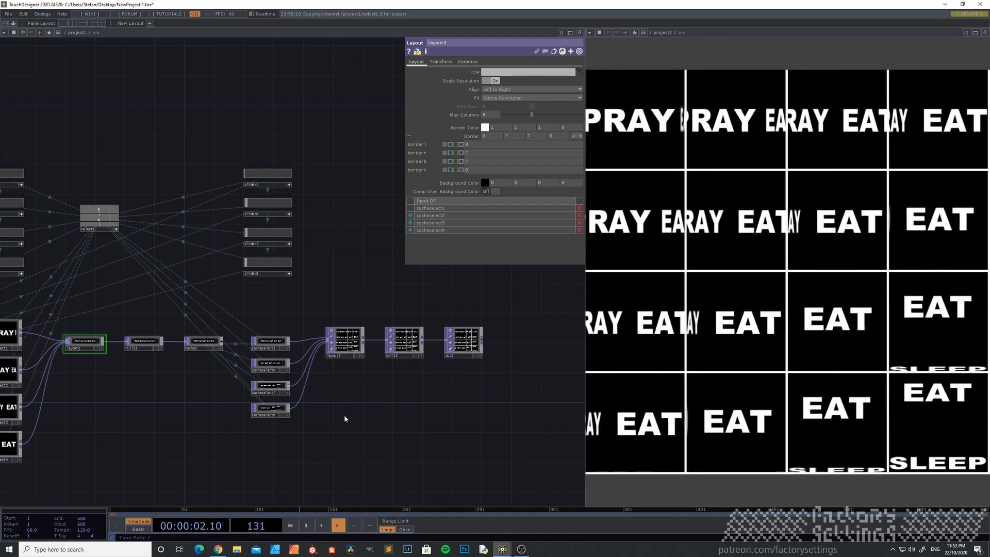
{"action": "left_click_drag", "start_coordinate": [215, 434], "coordinate": [278, 424]}
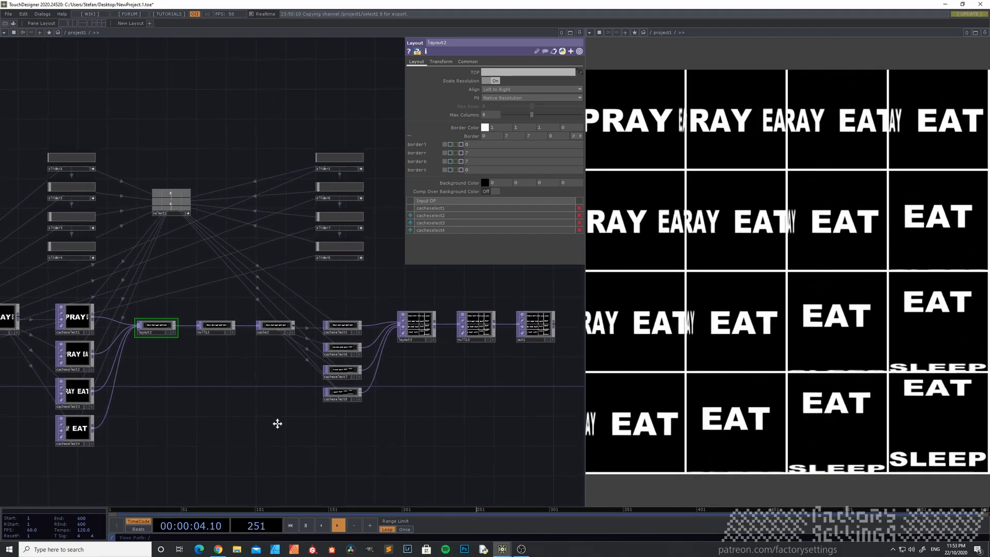
{"action": "mouse_move", "coordinate": [421, 386]}
{"action": "left_mouse_down"}
{"action": "mouse_move", "coordinate": [380, 397]}
{"action": "mouse_move", "coordinate": [438, 380]}
{"action": "mouse_move", "coordinate": [426, 394]}
{"action": "mouse_move", "coordinate": [425, 378]}
{"action": "left_mouse_up"}
{"action": "mouse_move", "coordinate": [276, 406]}
{"action": "left_mouse_down"}
{"action": "mouse_move", "coordinate": [400, 374]}
{"action": "mouse_move", "coordinate": [274, 411]}
{"action": "mouse_move", "coordinate": [274, 401]}
{"action": "left_mouse_up"}
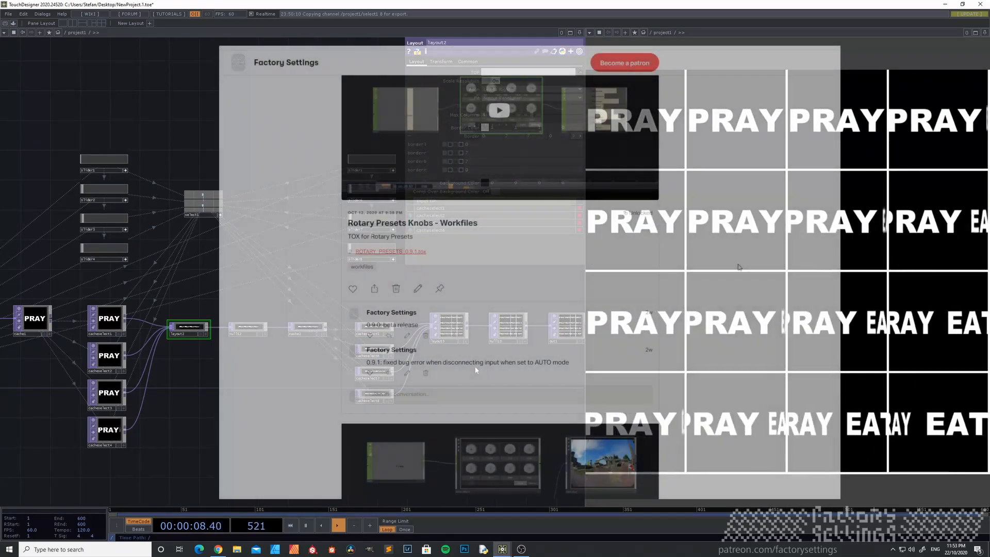
{"action": "left_click_drag", "start_coordinate": [476, 371], "coordinate": [434, 349]}
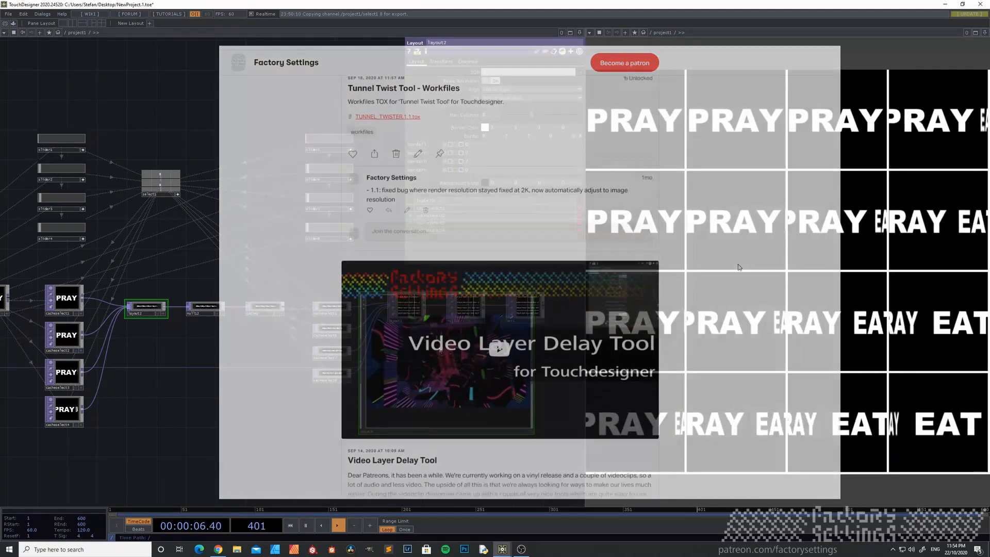
{"action": "left_click_drag", "start_coordinate": [440, 350], "coordinate": [364, 355]}
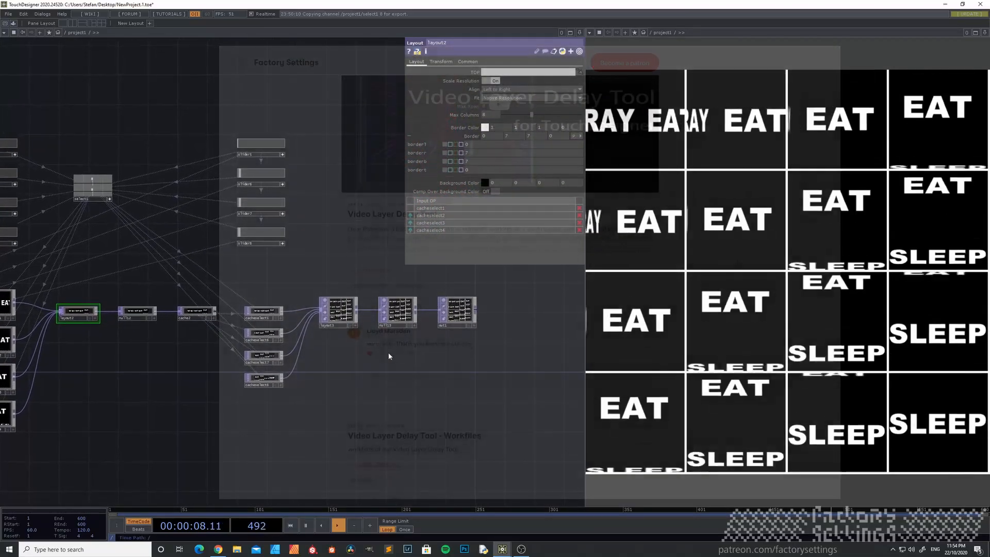
{"action": "left_click_drag", "start_coordinate": [431, 355], "coordinate": [402, 350]}
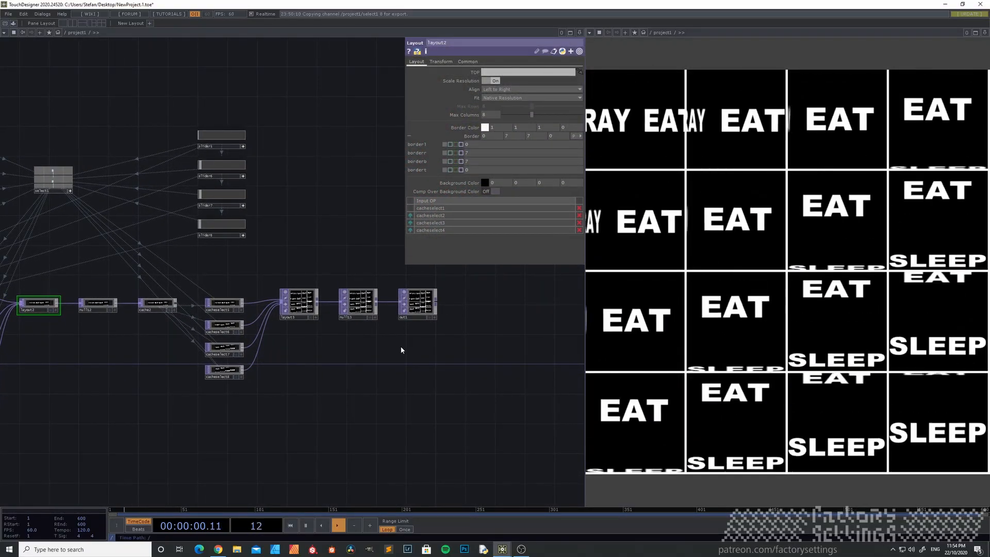